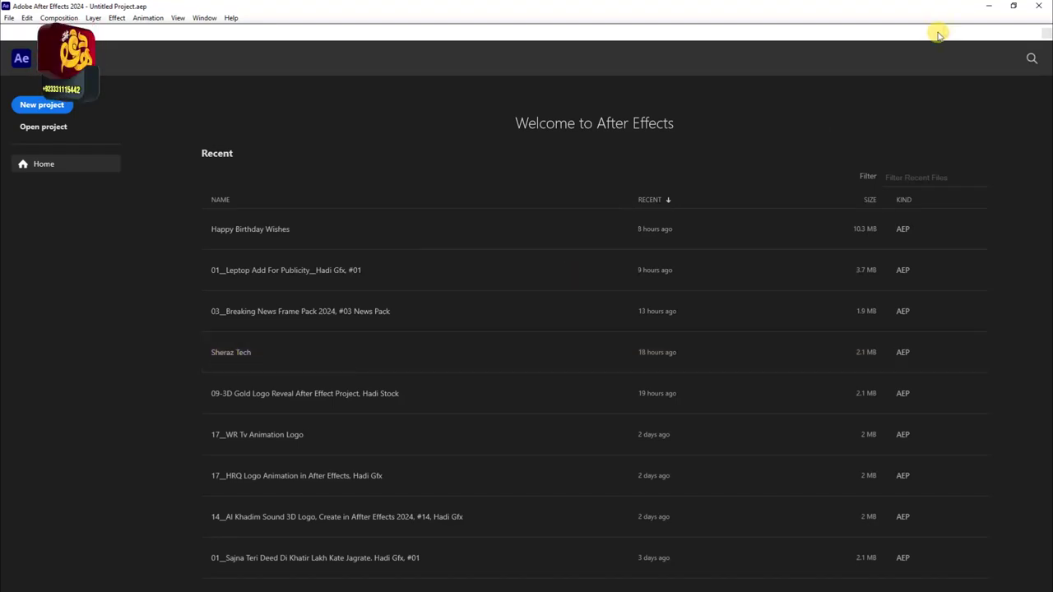
Minimize After Effects to reveal the desktop
{"action": "left_click", "coordinate": [982, 5]}
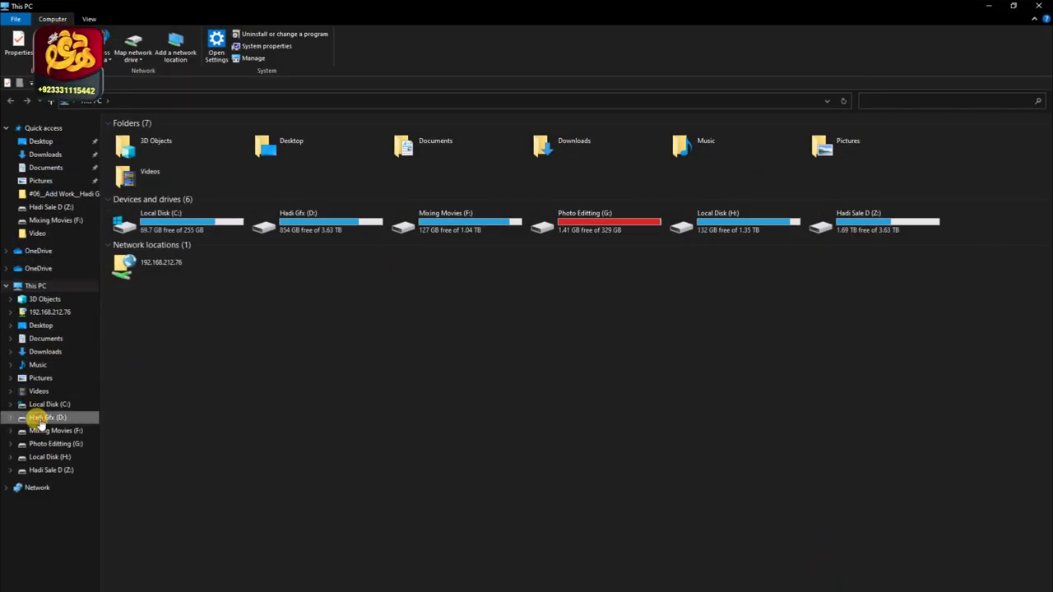
Open the 02-Hadi Stock folder on the Hadi Gfx (D:) drive
{"action": "left_click", "coordinate": [42, 417]}
{"action": "left_click", "coordinate": [42, 470]}
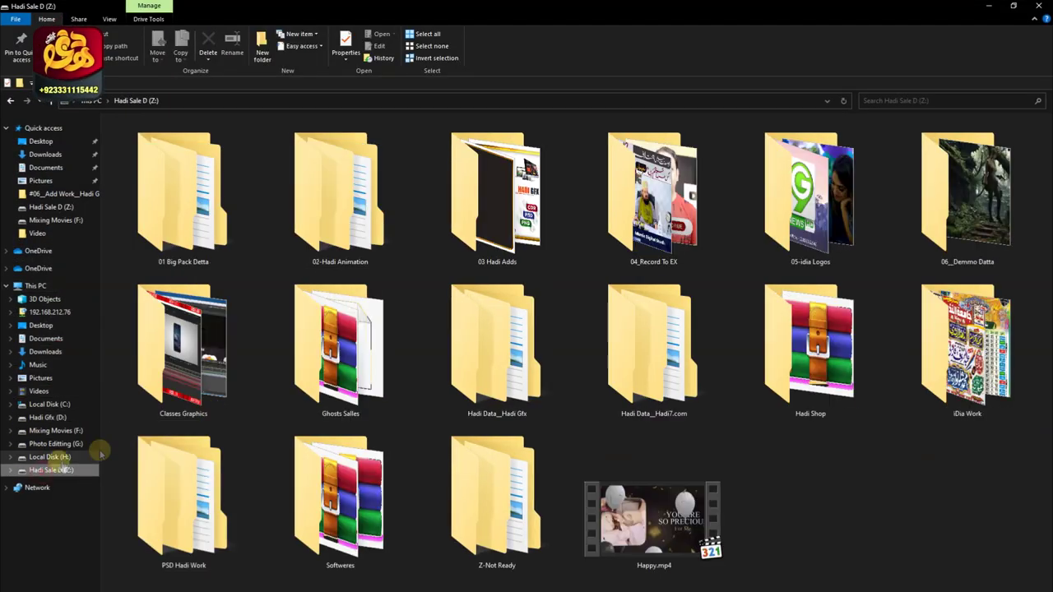
{"action": "left_click", "coordinate": [51, 417]}
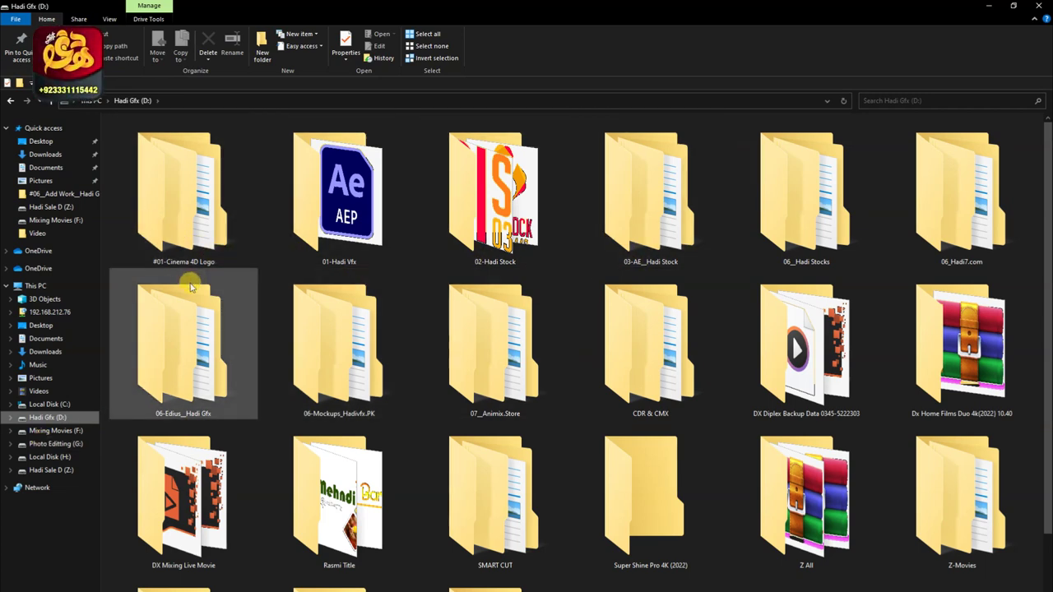
{"action": "double_click", "coordinate": [616, 207]}
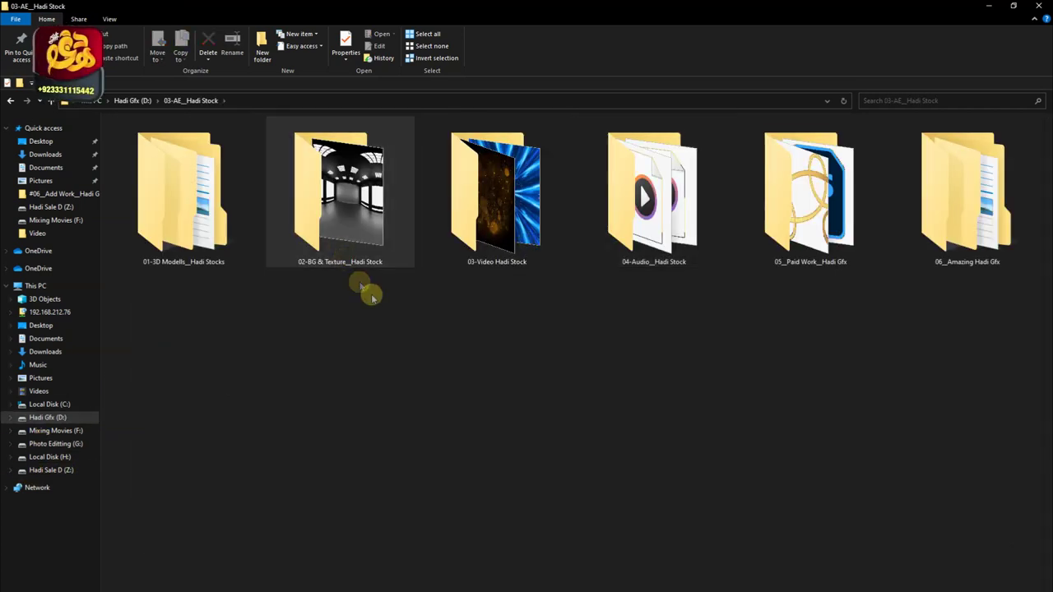
{"action": "left_click", "coordinate": [9, 101]}
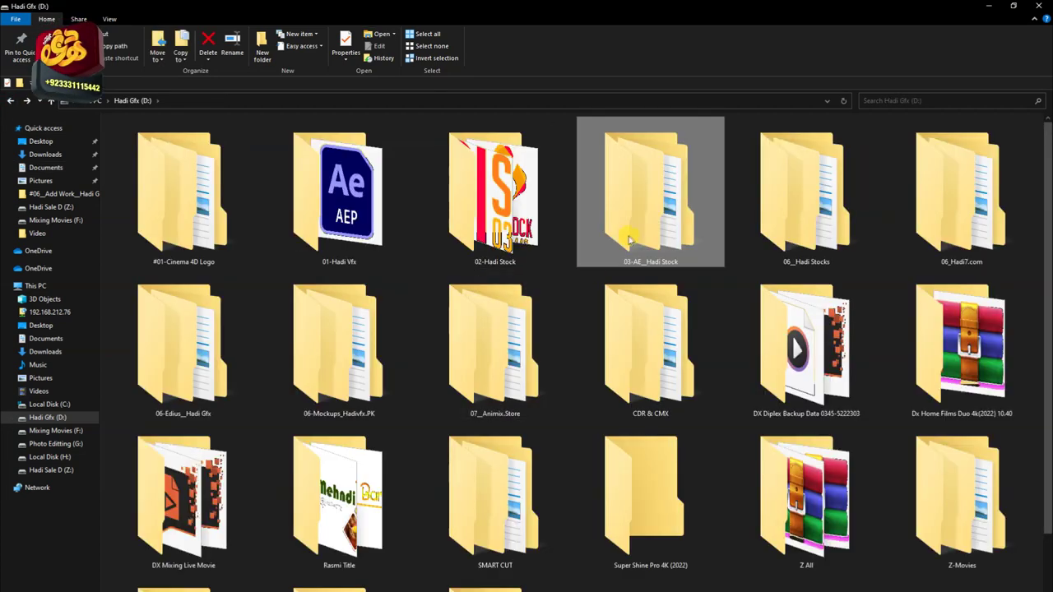
{"action": "double_click", "coordinate": [627, 235]}
{"action": "left_click", "coordinate": [10, 100]}
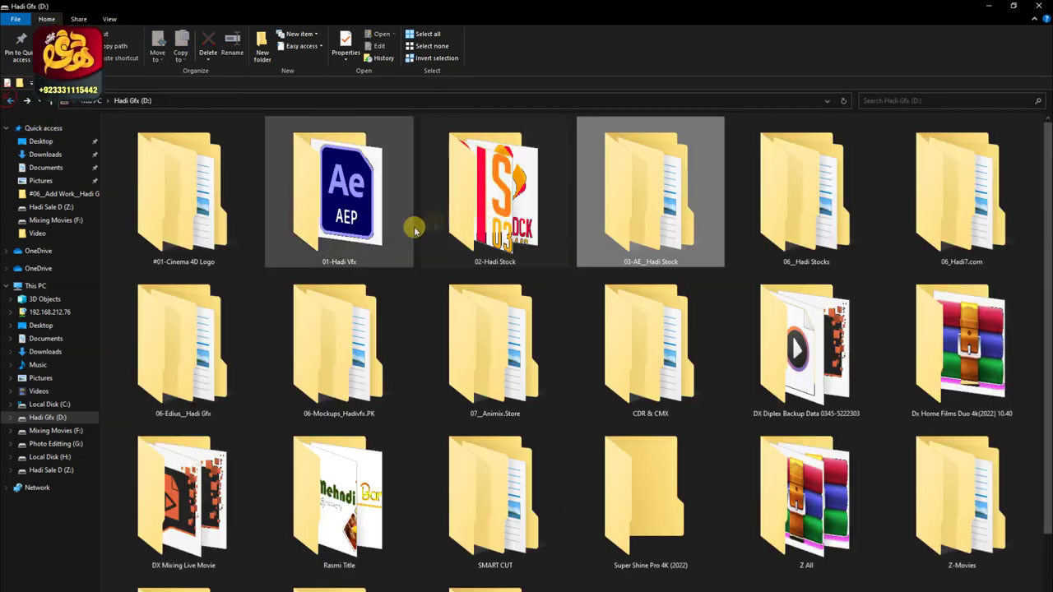
{"action": "double_click", "coordinate": [486, 213]}
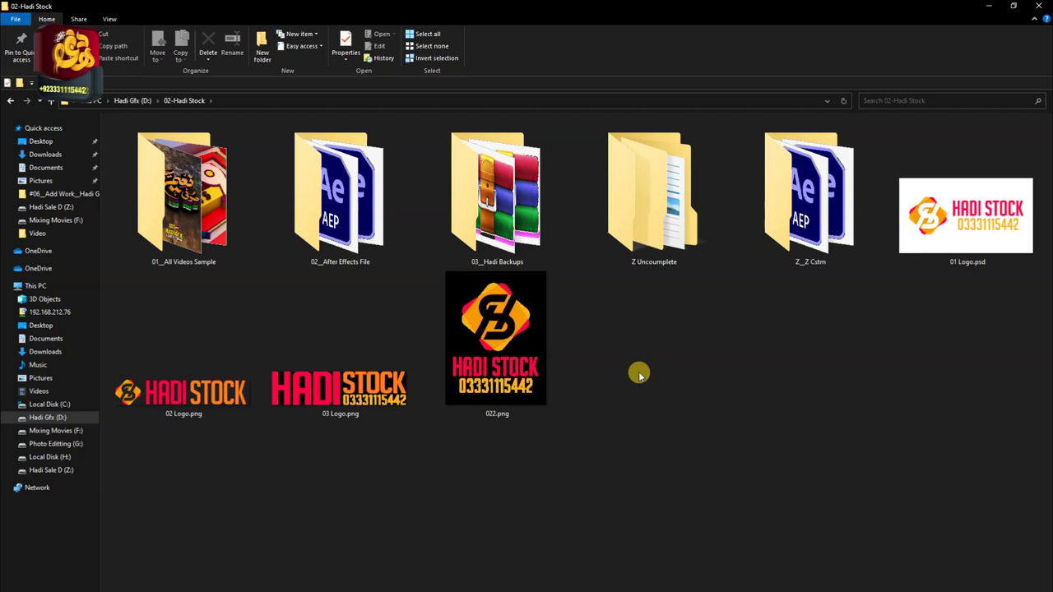
Browse the 03_Lower thirds and 07_Hadi Stock sample clips, then return to 01_All Videos Sample
{"action": "double_click", "coordinate": [184, 213]}
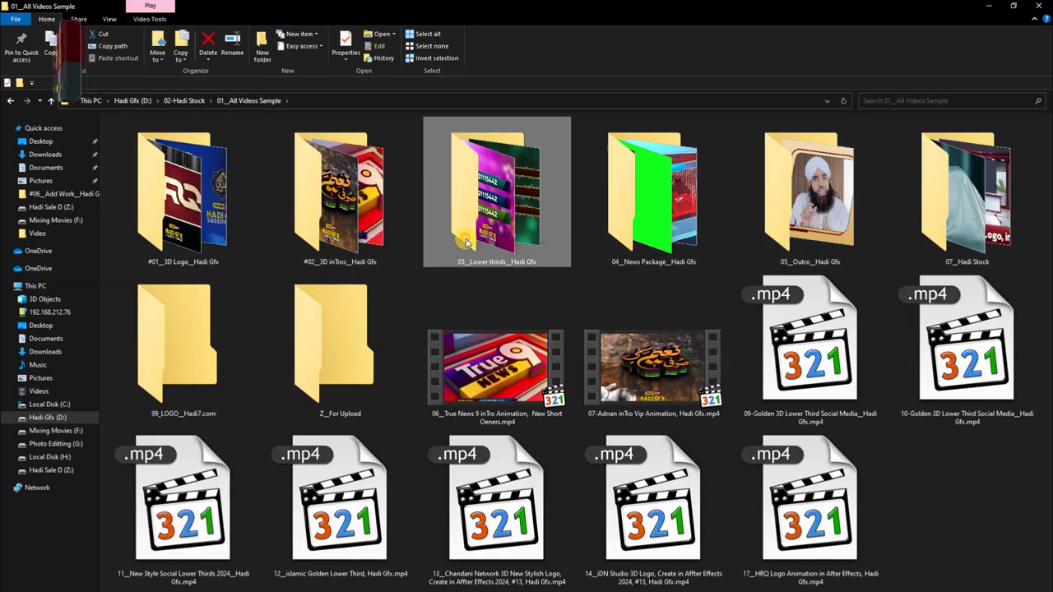
{"action": "double_click", "coordinate": [465, 240]}
{"action": "key", "text": "alt+Left"}
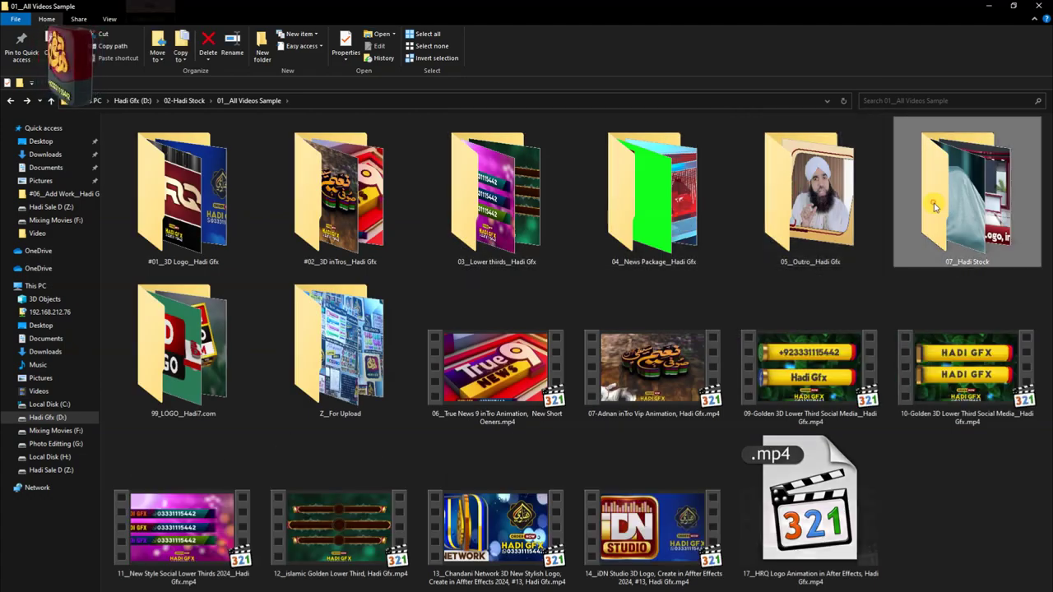
{"action": "double_click", "coordinate": [934, 207]}
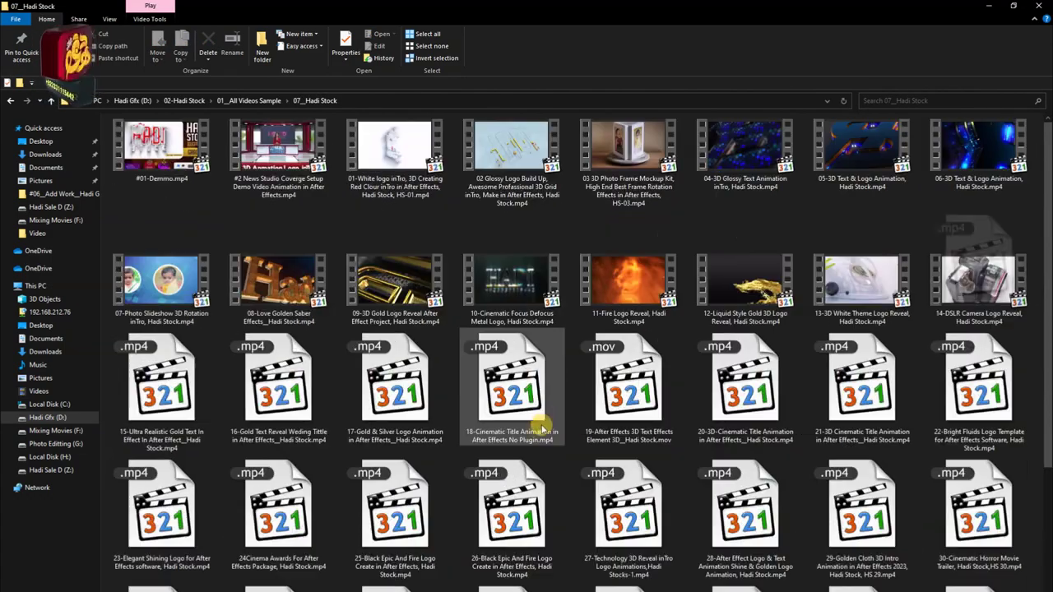
{"action": "scroll", "coordinate": [543, 430], "scroll_direction": "down", "scroll_amount": 3}
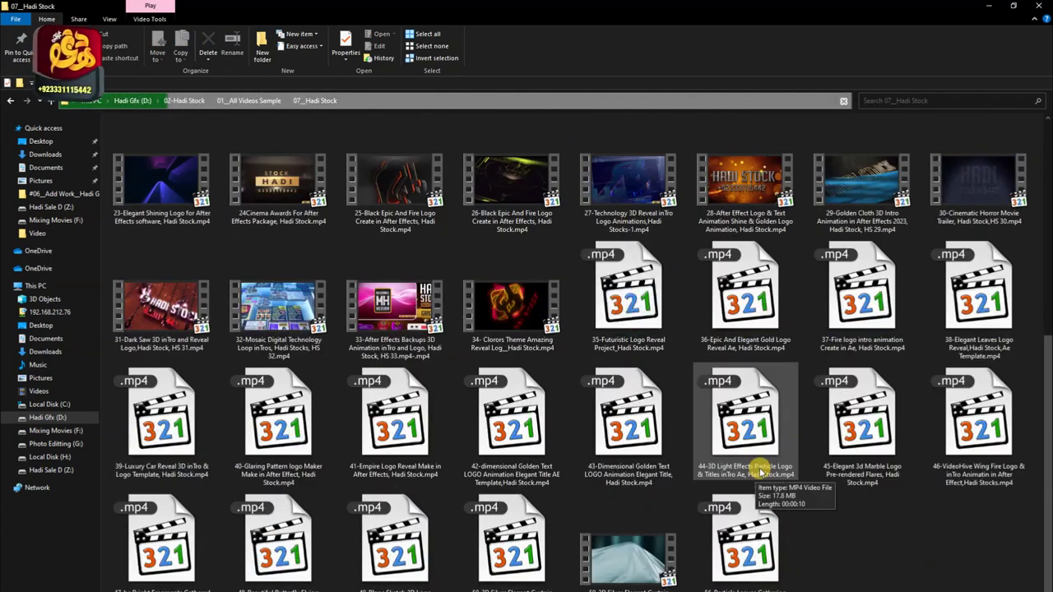
{"action": "scroll", "coordinate": [483, 335], "scroll_direction": "up", "scroll_amount": 3}
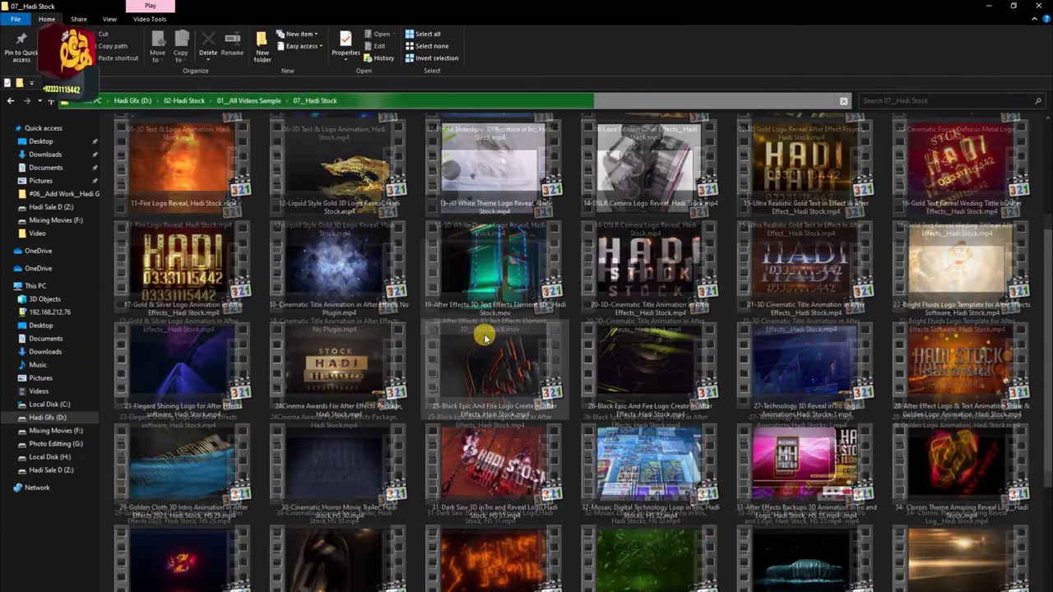
{"action": "scroll", "coordinate": [486, 337], "scroll_direction": "up", "scroll_amount": 3}
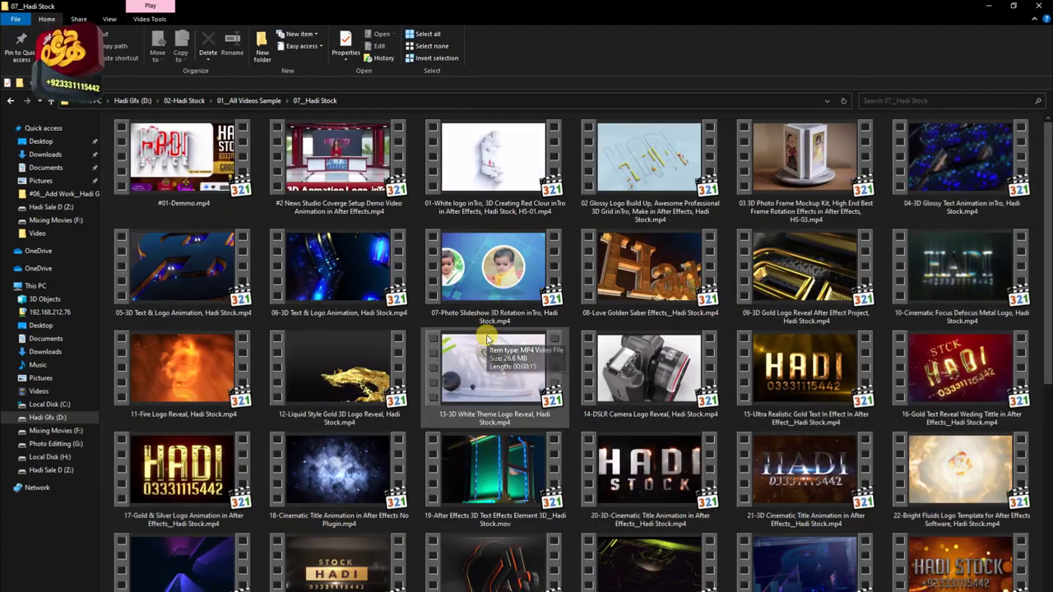
{"action": "scroll", "coordinate": [486, 335], "scroll_direction": "down", "scroll_amount": 3}
{"action": "scroll", "coordinate": [436, 397], "scroll_direction": "up", "scroll_amount": 3}
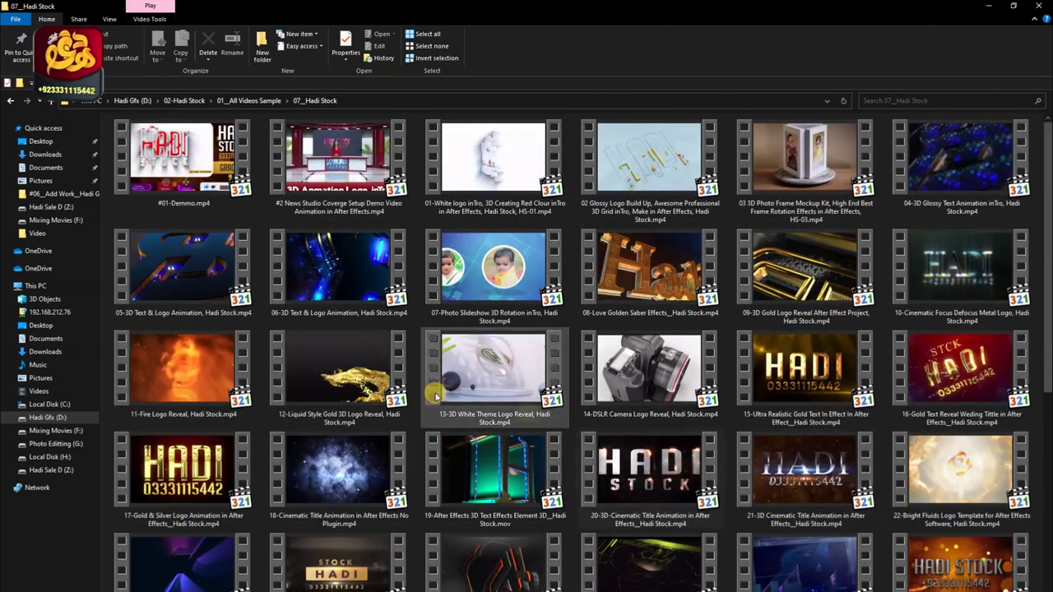
{"action": "key", "text": "BackSpace"}
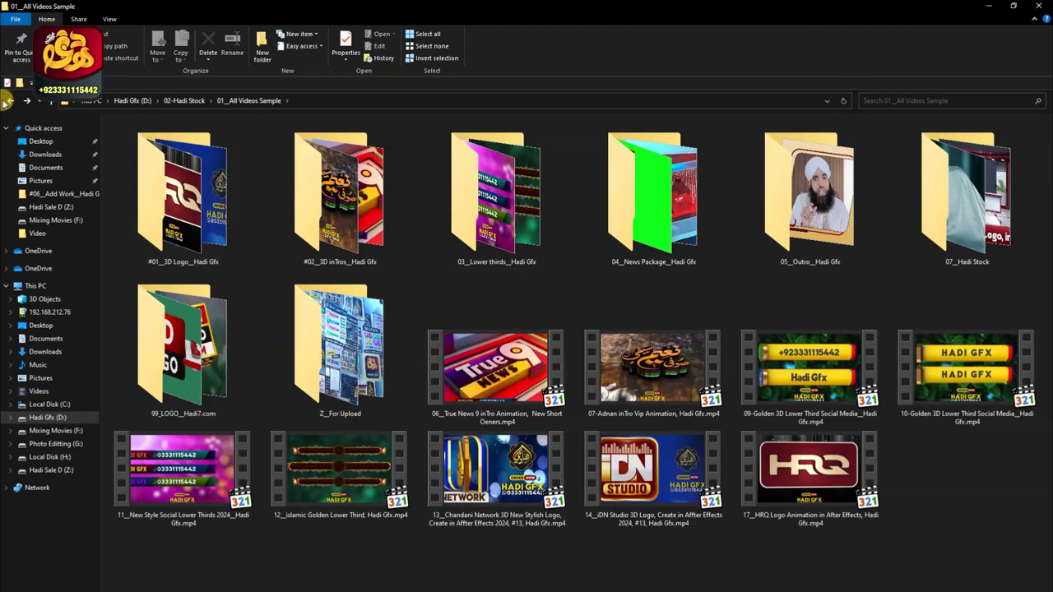
Check the 02_After Effects File, Z Uncoumplete and Z_Z Cstm folders in 02-Hadi Stock
{"action": "left_click", "coordinate": [10, 100]}
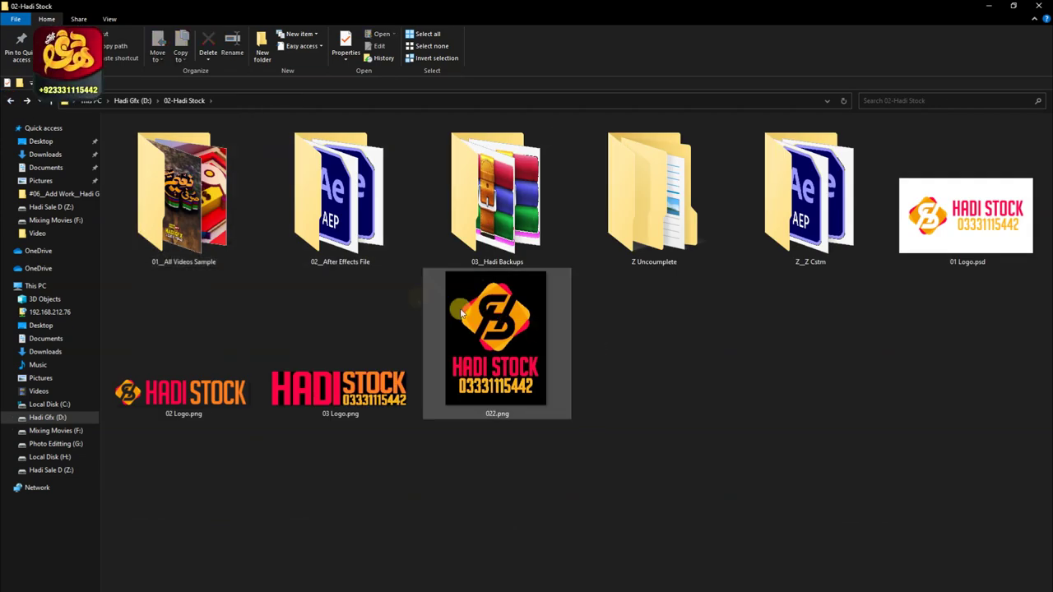
{"action": "double_click", "coordinate": [335, 235]}
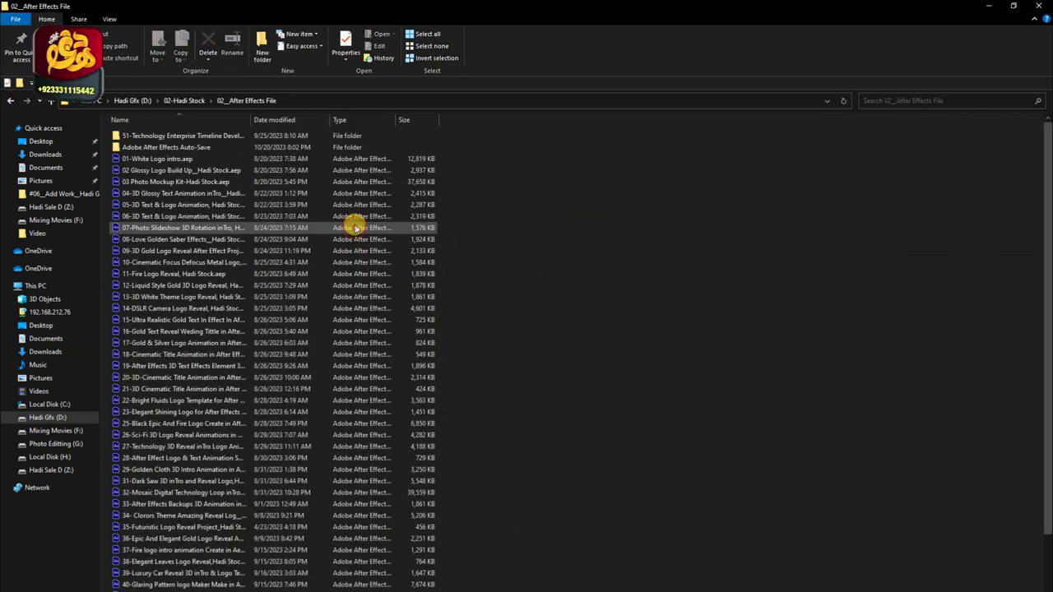
{"action": "left_click", "coordinate": [10, 102]}
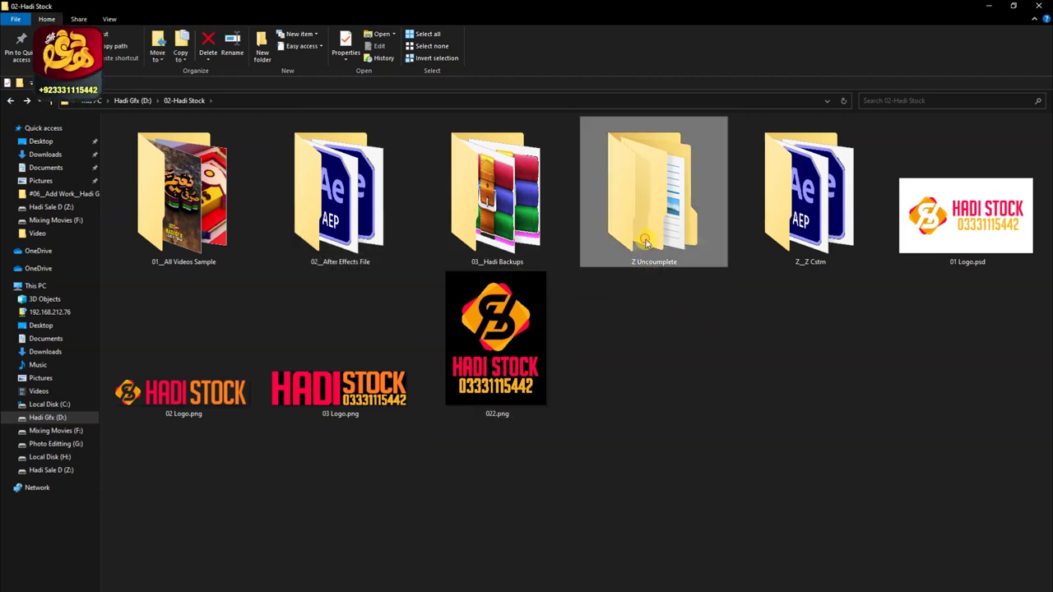
{"action": "double_click", "coordinate": [650, 222]}
{"action": "left_click", "coordinate": [9, 100]}
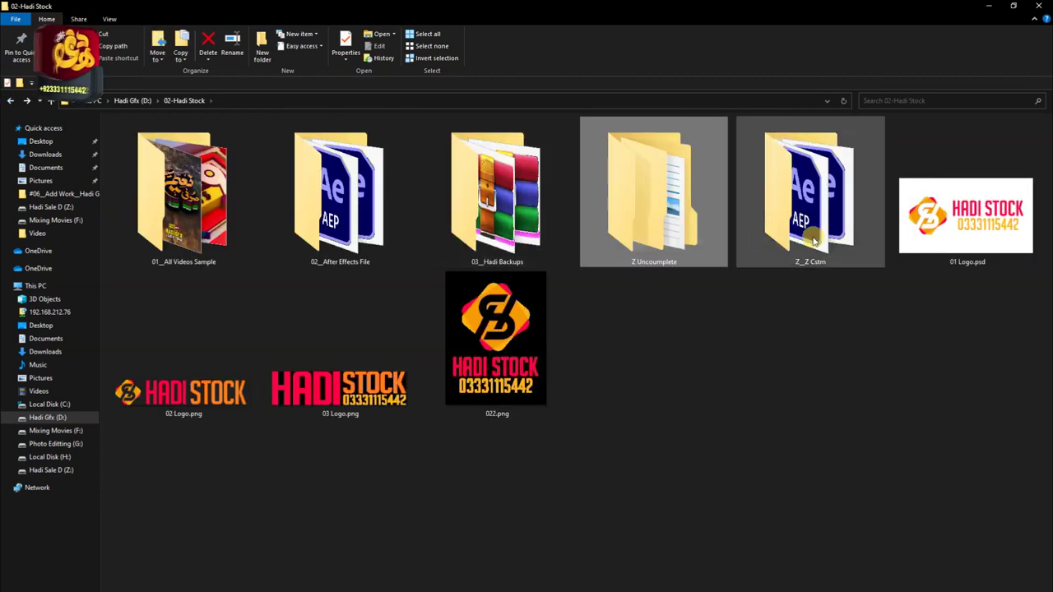
{"action": "double_click", "coordinate": [808, 197]}
{"action": "left_click", "coordinate": [12, 105]}
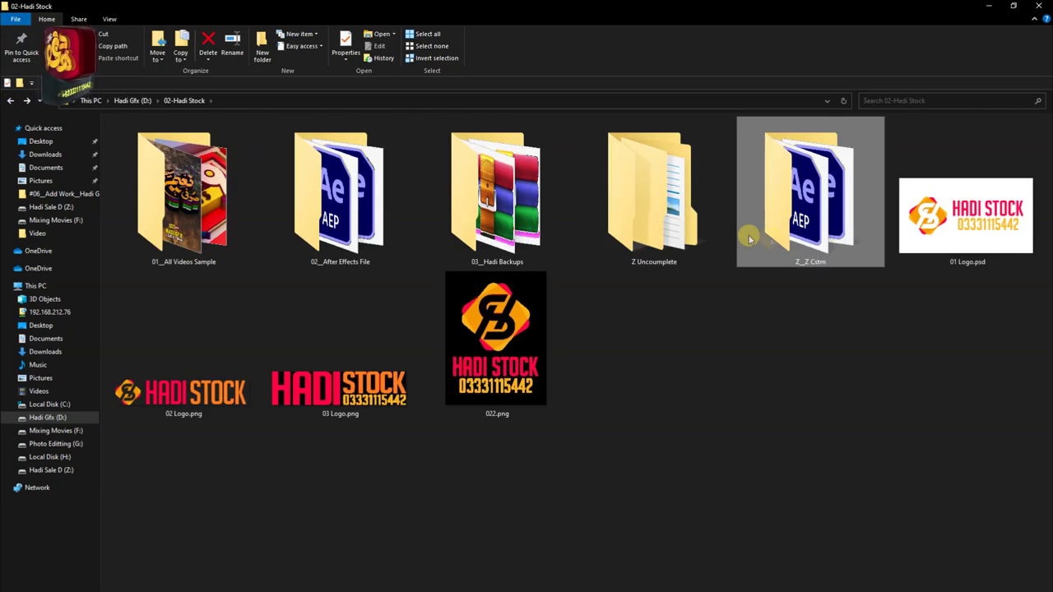
Delete the .rar backup archives in 03_Hadi Backups and return to the top of the list
{"action": "double_click", "coordinate": [546, 221]}
{"action": "scroll", "coordinate": [351, 292], "scroll_direction": "down", "scroll_amount": 5}
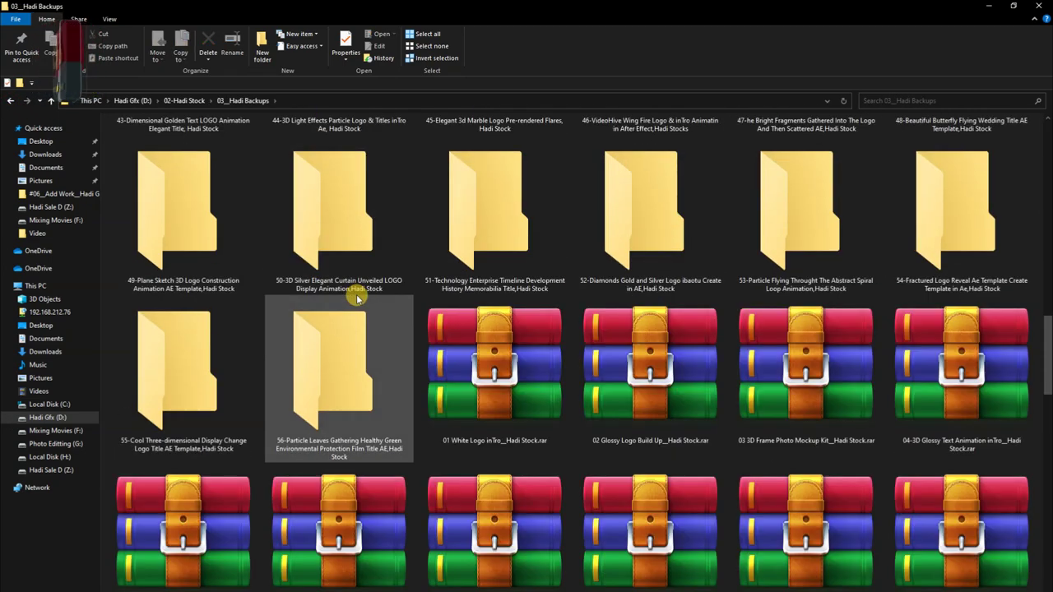
{"action": "scroll", "coordinate": [528, 395], "scroll_direction": "down", "scroll_amount": 3}
{"action": "scroll", "coordinate": [528, 395], "scroll_direction": "down", "scroll_amount": 2}
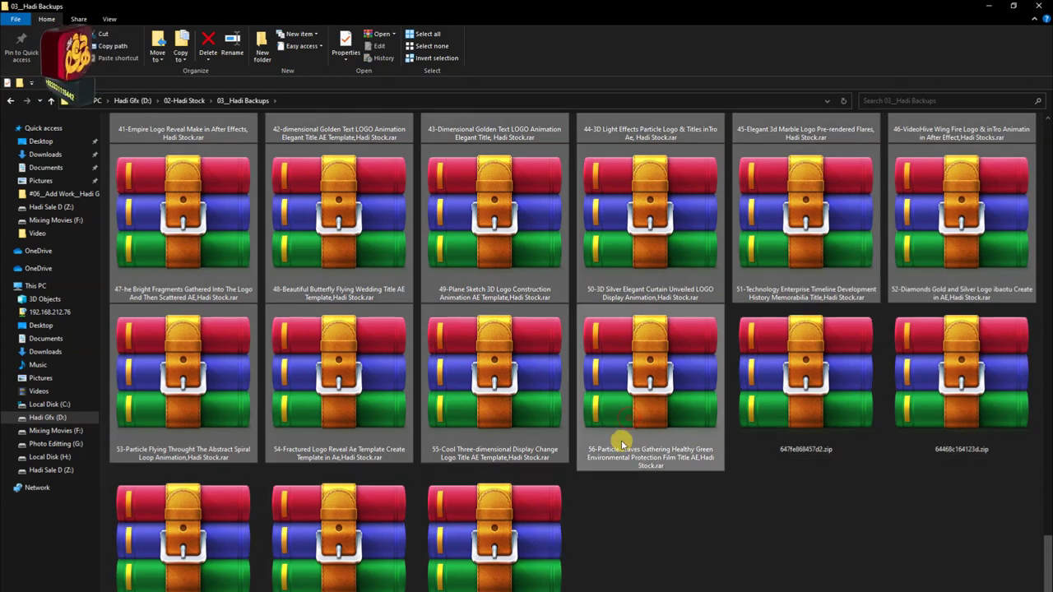
{"action": "key", "text": "Delete"}
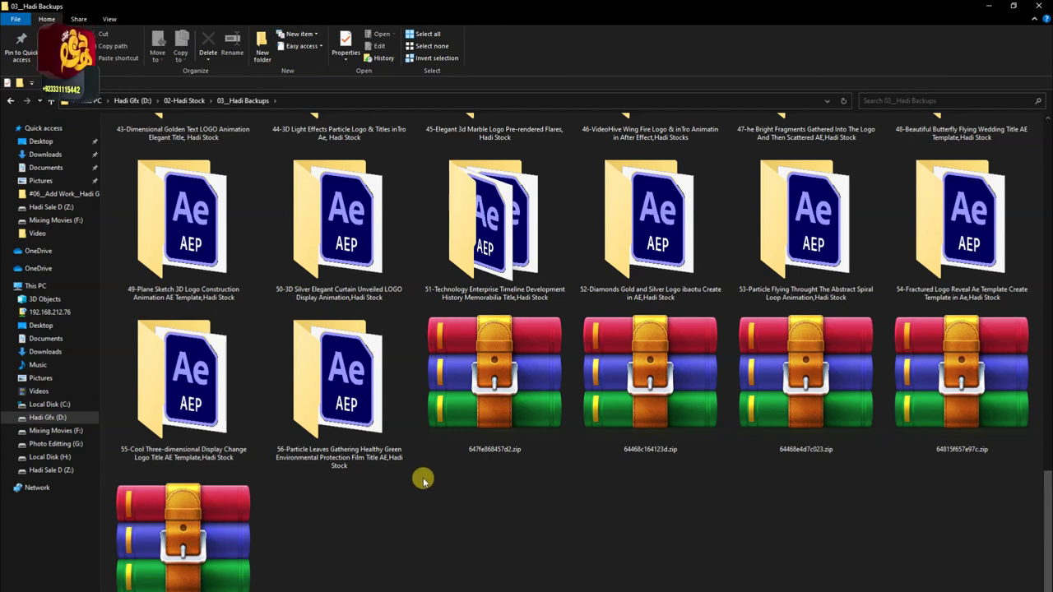
{"action": "key", "text": "Home"}
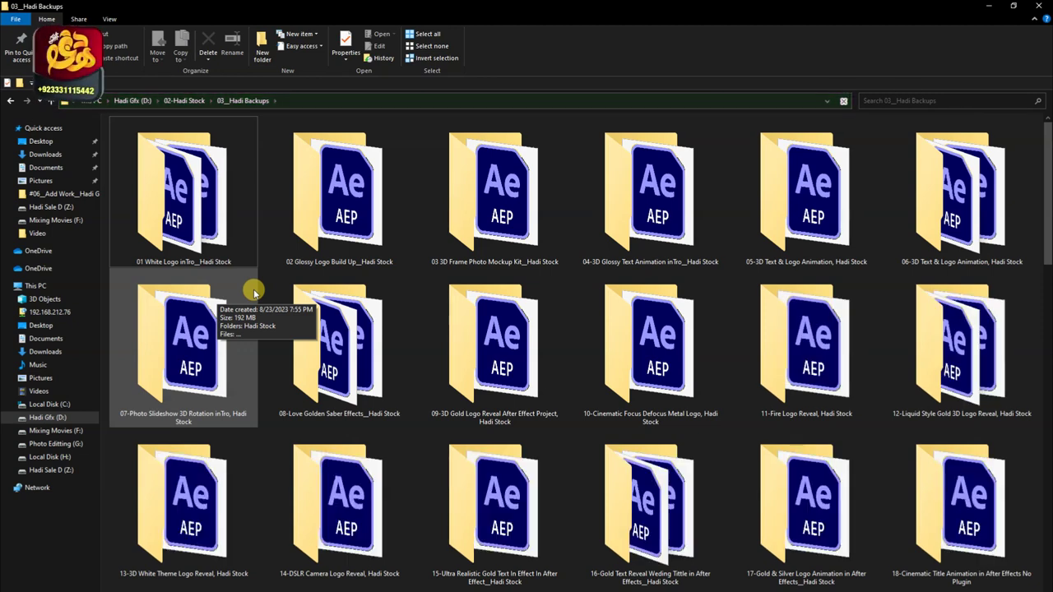
Open Hadi Photages in 01 White Logo inTro_Hadi Stock and show extra large thumbnails
{"action": "double_click", "coordinate": [199, 188]}
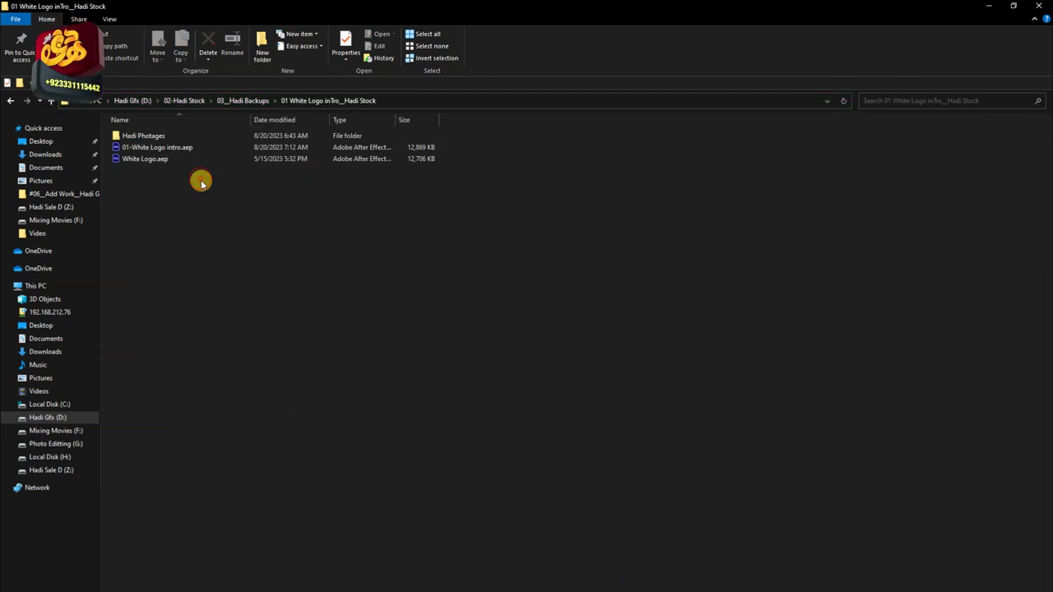
{"action": "double_click", "coordinate": [135, 139]}
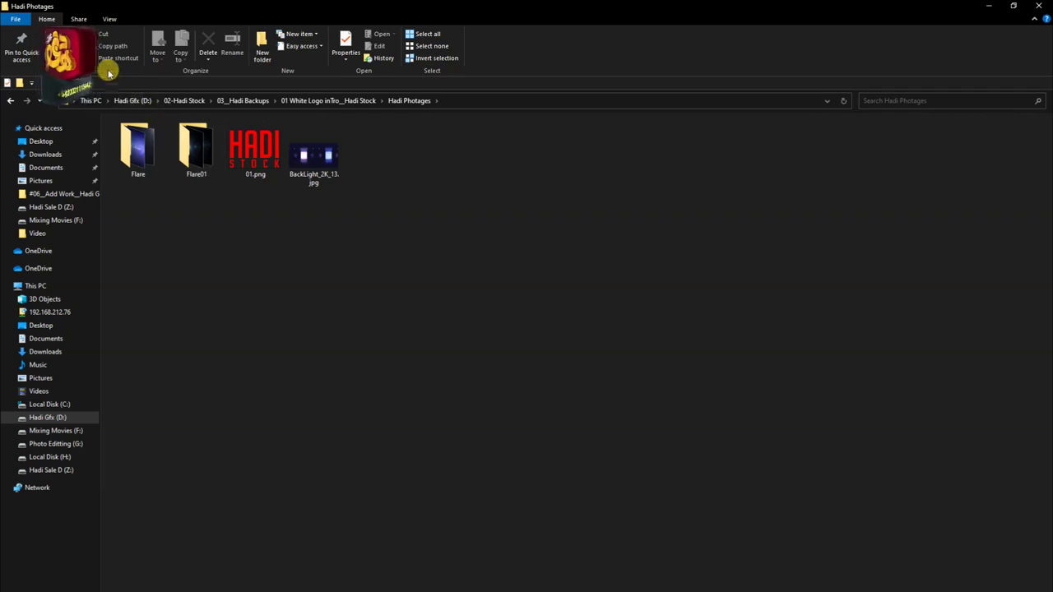
{"action": "left_click", "coordinate": [110, 19]}
{"action": "left_click", "coordinate": [127, 34]}
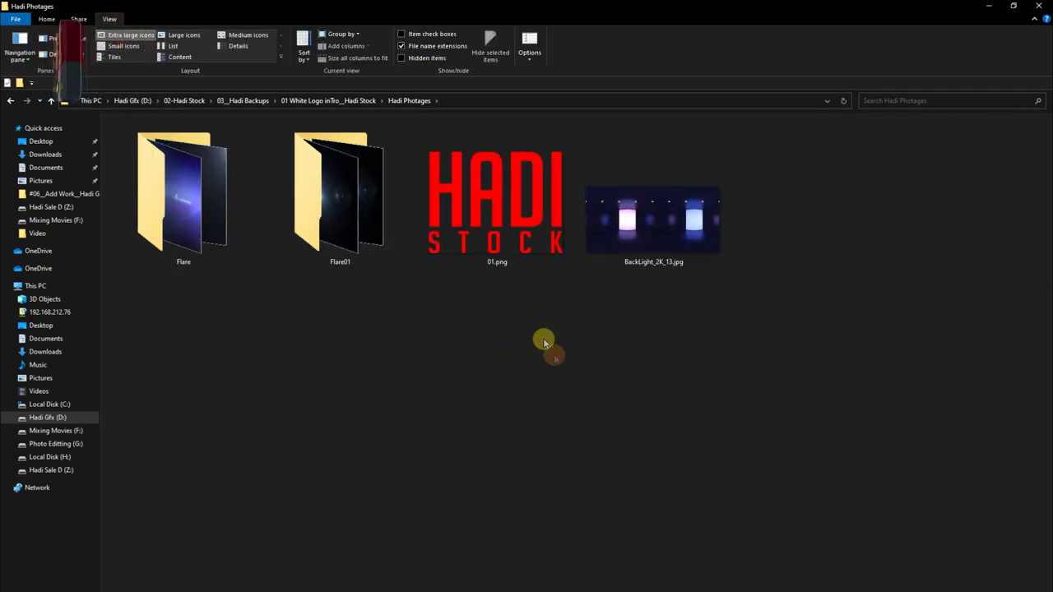
Preview the BackLight_2K_13.jpg image
{"action": "mouse_move", "coordinate": [501, 216]}
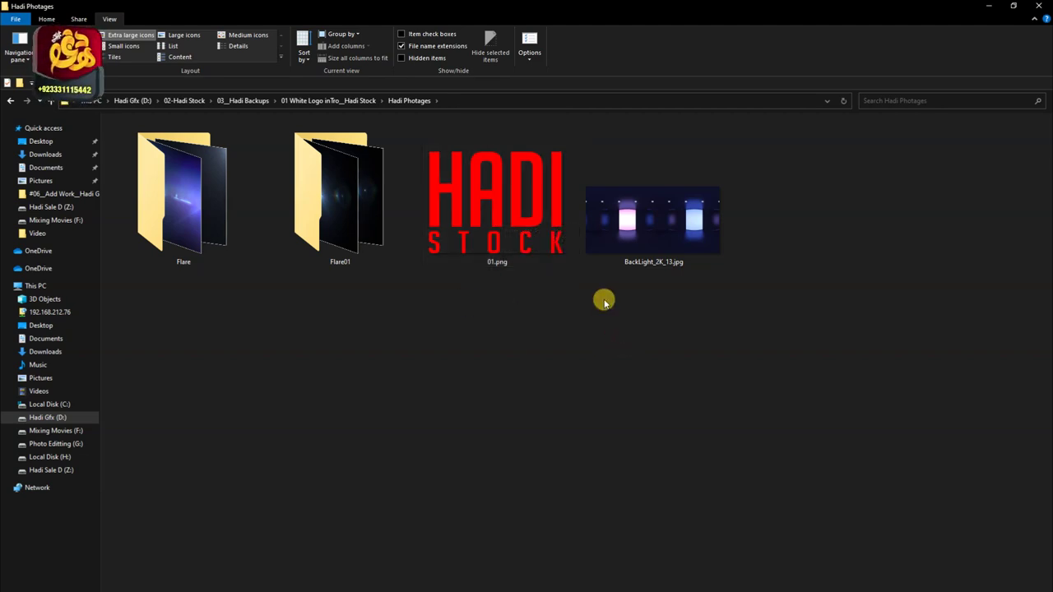
{"action": "double_click", "coordinate": [689, 229]}
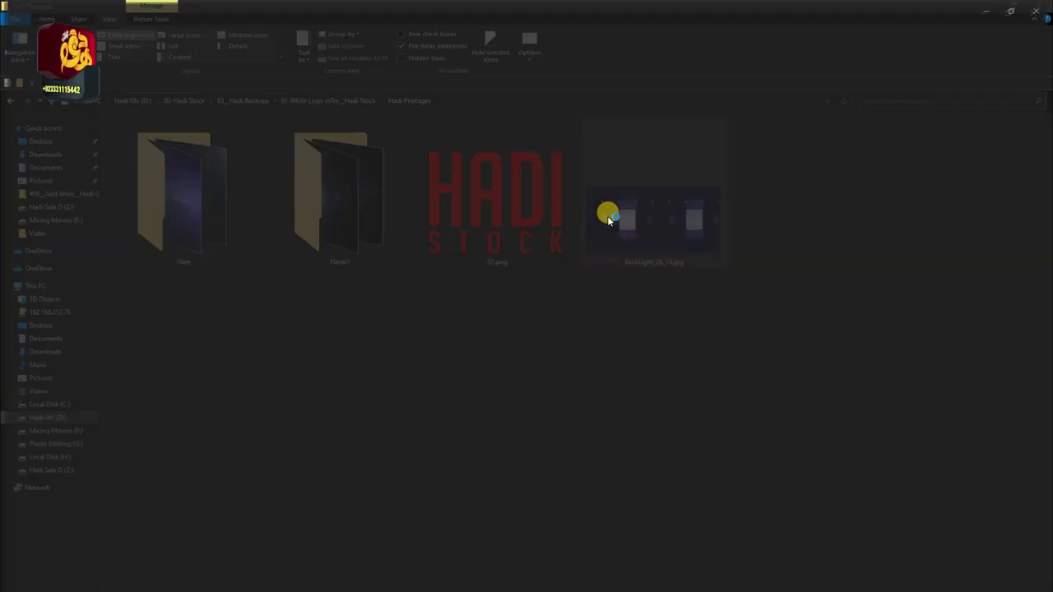
{"action": "left_click", "coordinate": [1043, 18]}
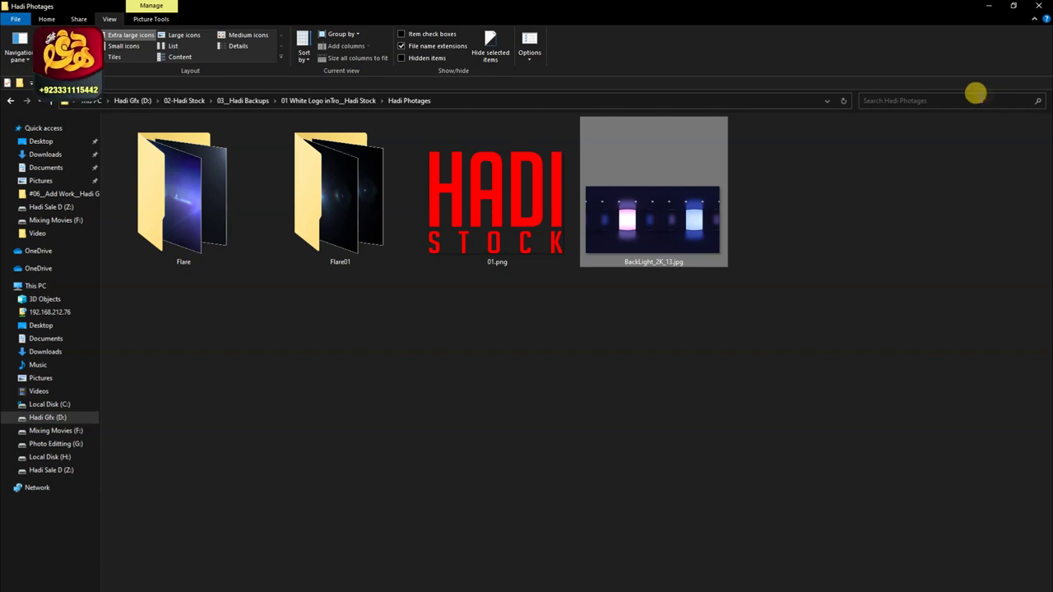
{"action": "double_click", "coordinate": [668, 240]}
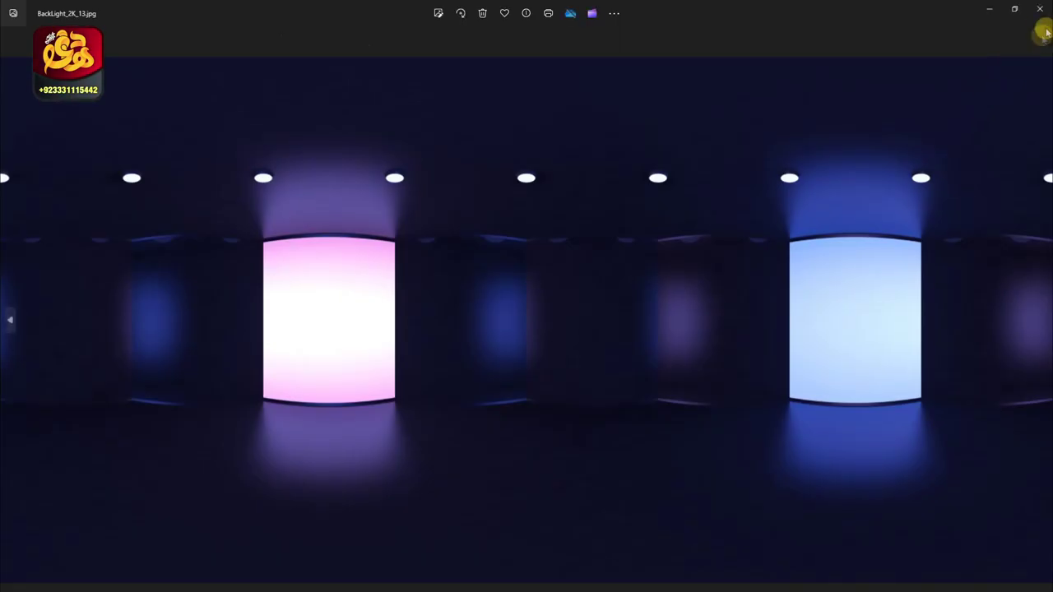
{"action": "left_click", "coordinate": [1039, 11]}
Look through the Flare01 and Flare image sequence folders, ending back in Hadi Photages
{"action": "double_click", "coordinate": [367, 251]}
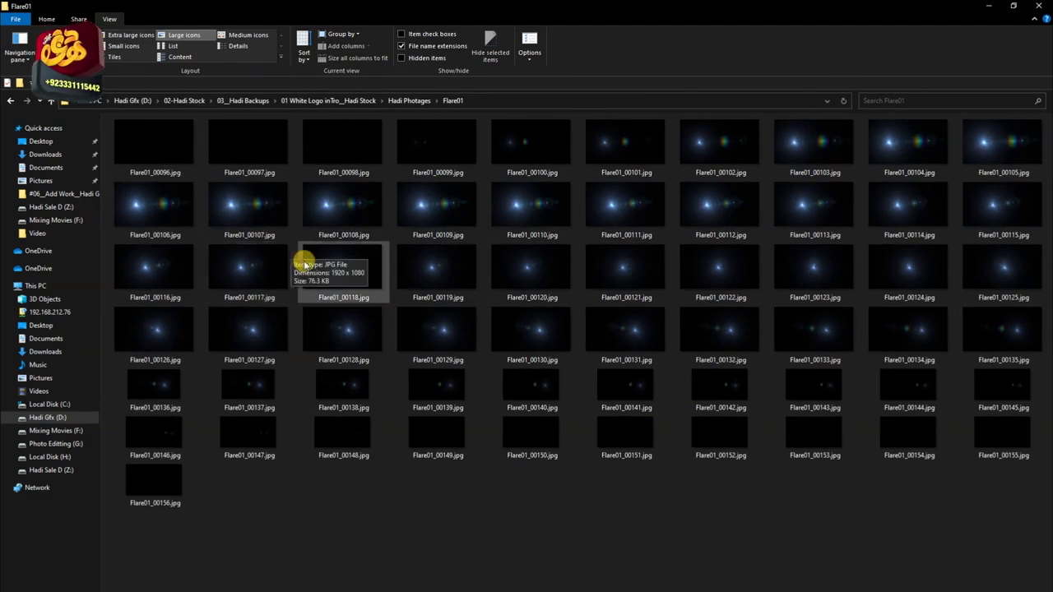
{"action": "key", "text": "alt+Left"}
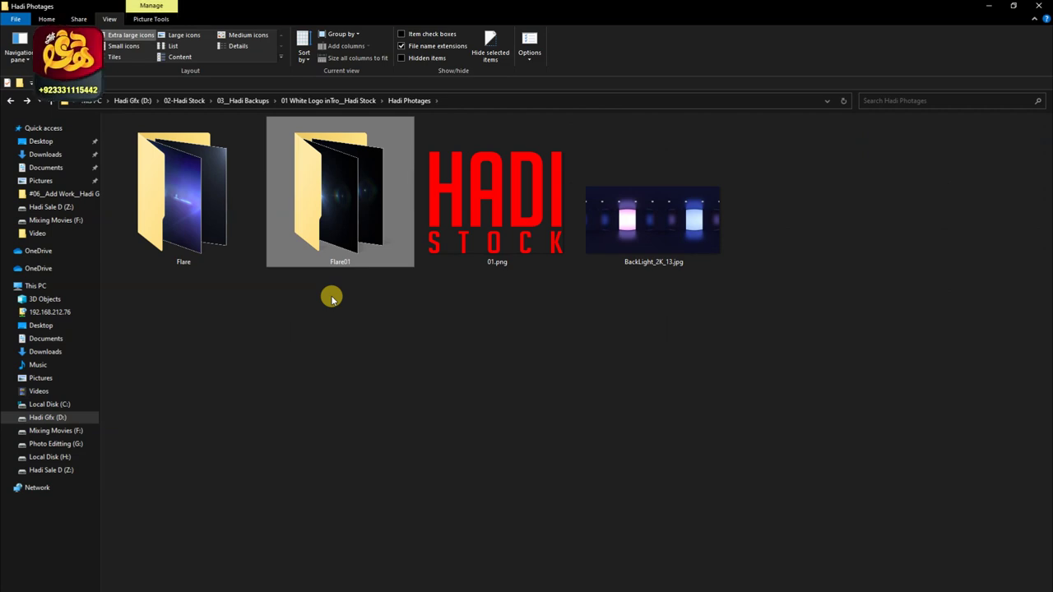
{"action": "double_click", "coordinate": [225, 216]}
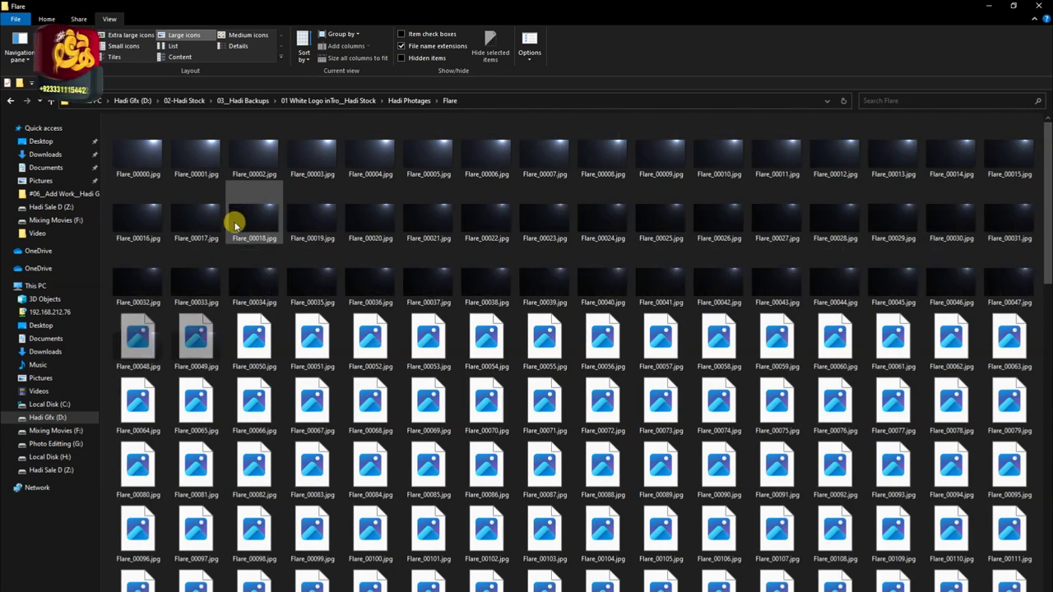
{"action": "left_click", "coordinate": [10, 102]}
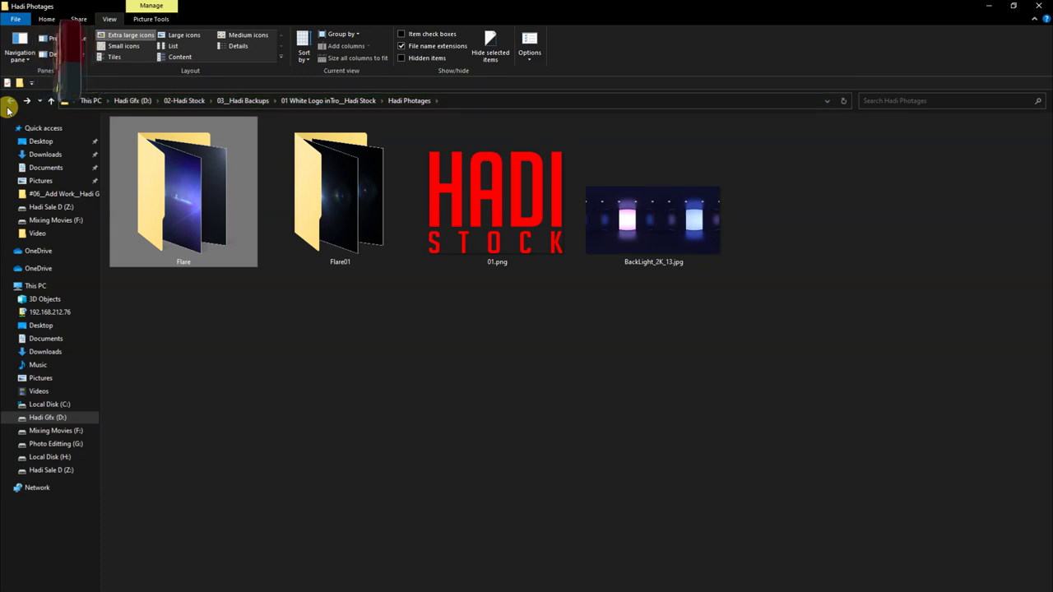
Go back to 03_Hadi Backups and open the Help folder of 02 Glossy Logo Build Up_Hadi Stock
{"action": "left_click", "coordinate": [8, 107]}
{"action": "left_click", "coordinate": [8, 107]}
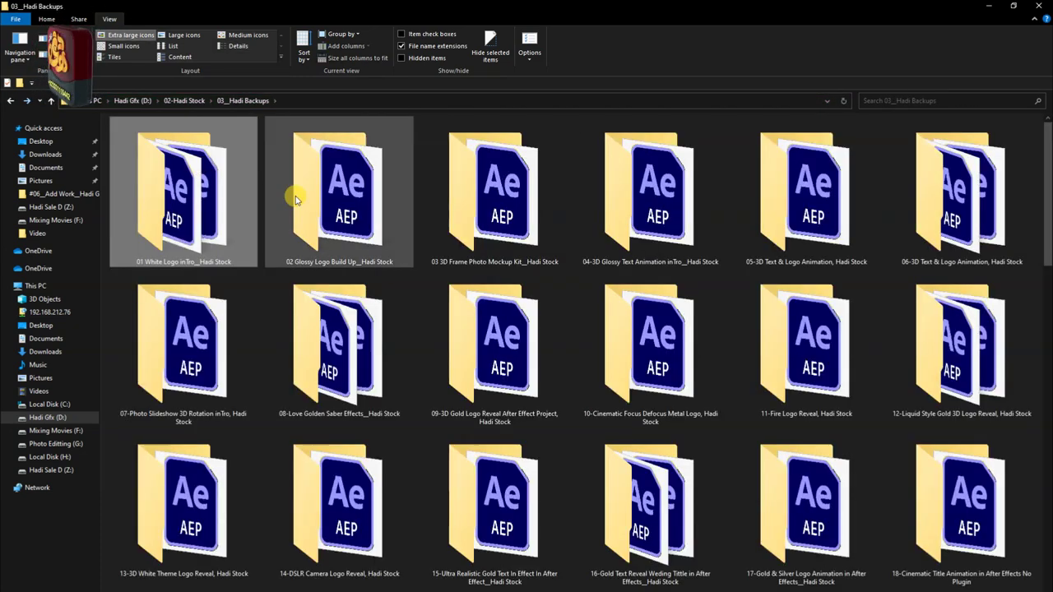
{"action": "double_click", "coordinate": [294, 200]}
{"action": "left_click", "coordinate": [129, 147]}
{"action": "double_click", "coordinate": [130, 146]}
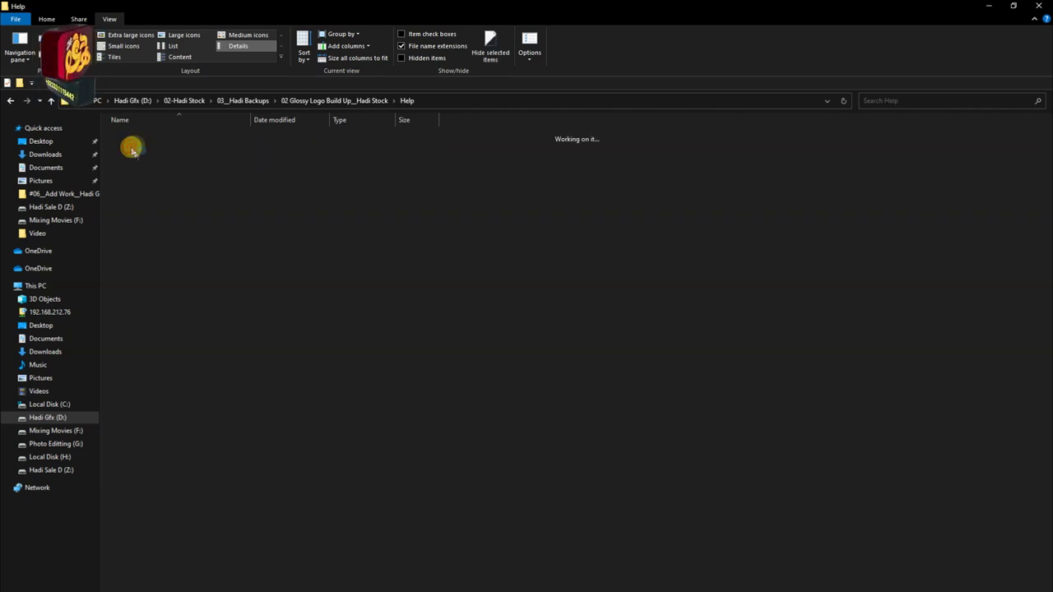
{"action": "scroll", "coordinate": [195, 205], "scroll_direction": "up", "scroll_amount": 5, "text": "ctrl"}
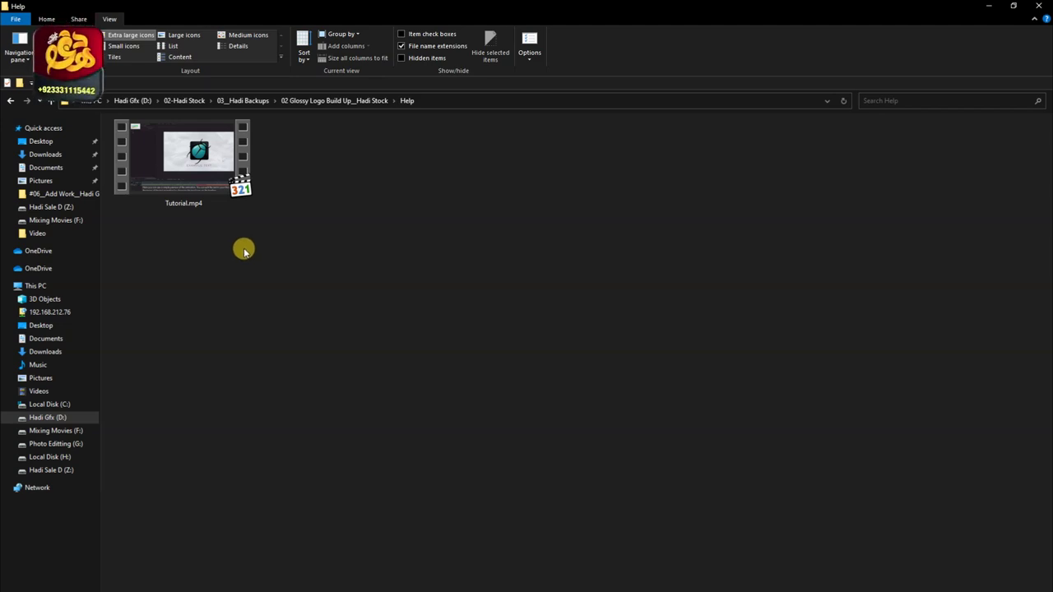
Watch Tutorial.mp4, then close it and go up to the 02 Glossy Logo Build Up folder
{"action": "double_click", "coordinate": [188, 191]}
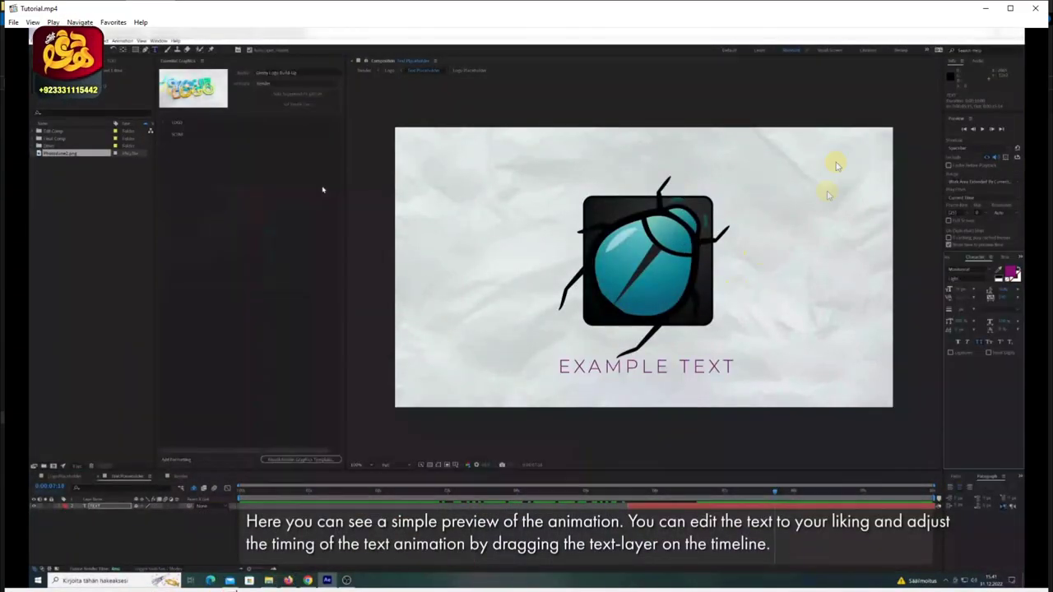
{"action": "left_click", "coordinate": [1041, 13]}
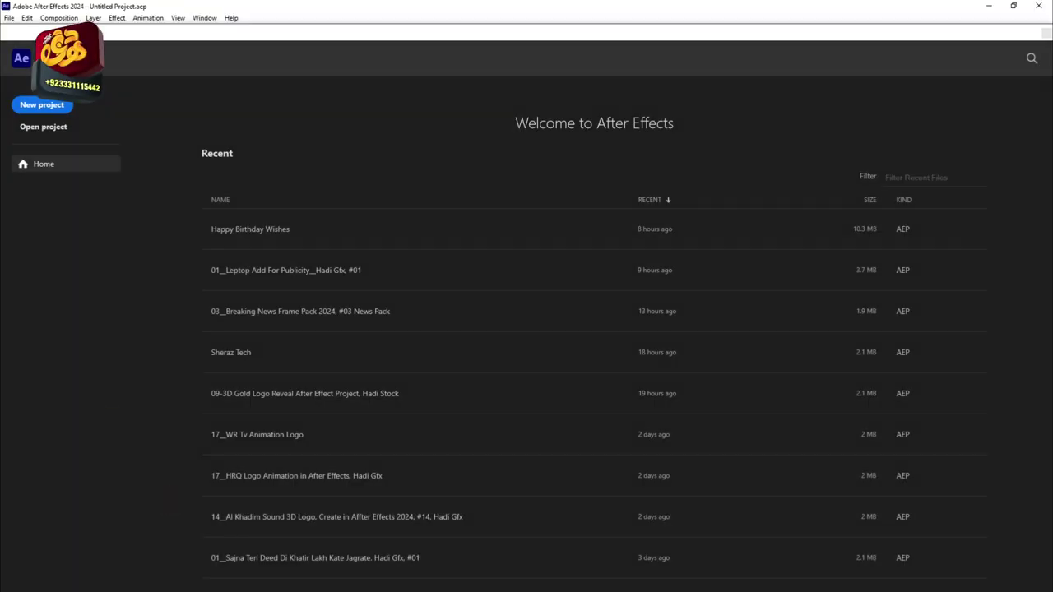
{"action": "key", "text": "alt+Tab"}
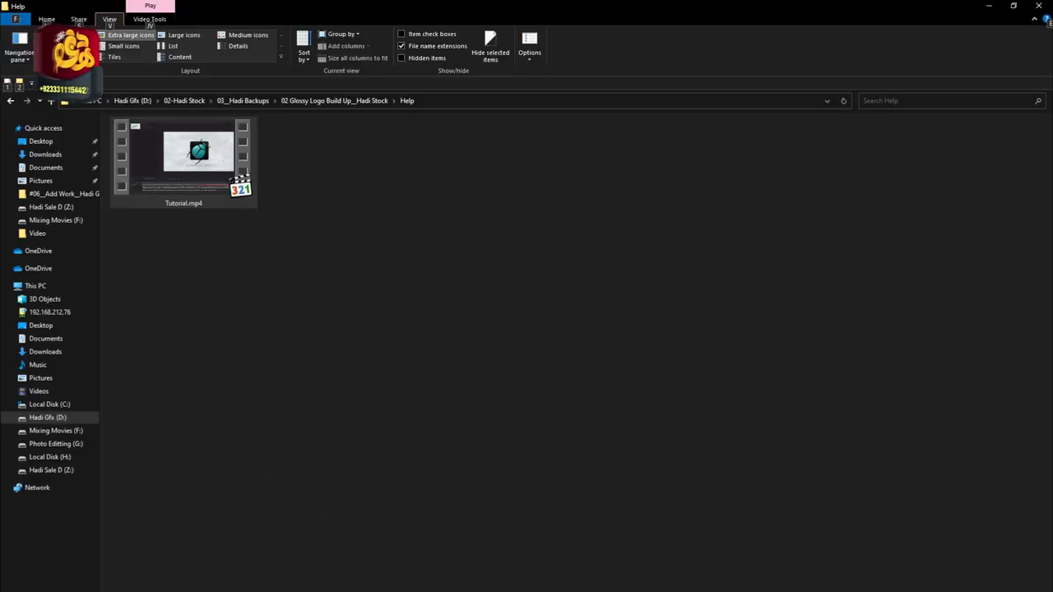
{"action": "key", "text": "alt+Tab"}
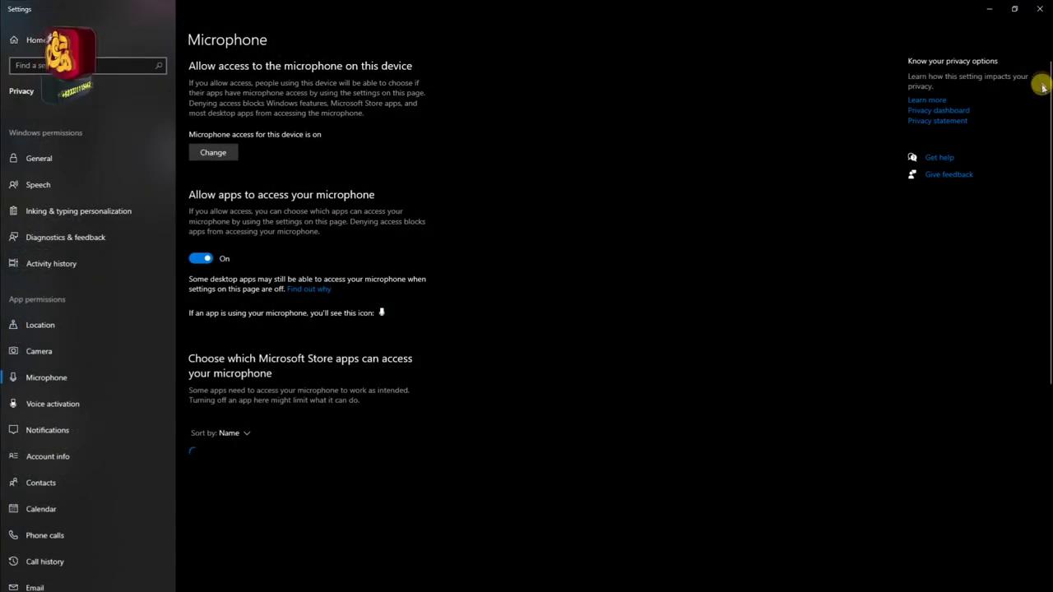
{"action": "left_click", "coordinate": [1038, 18]}
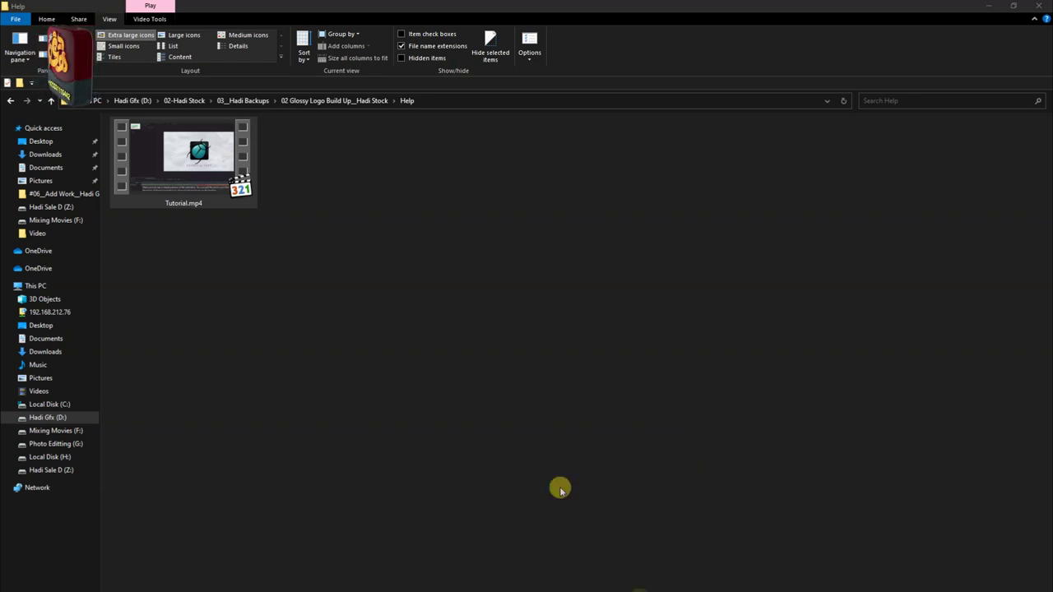
{"action": "key", "text": "alt+Up"}
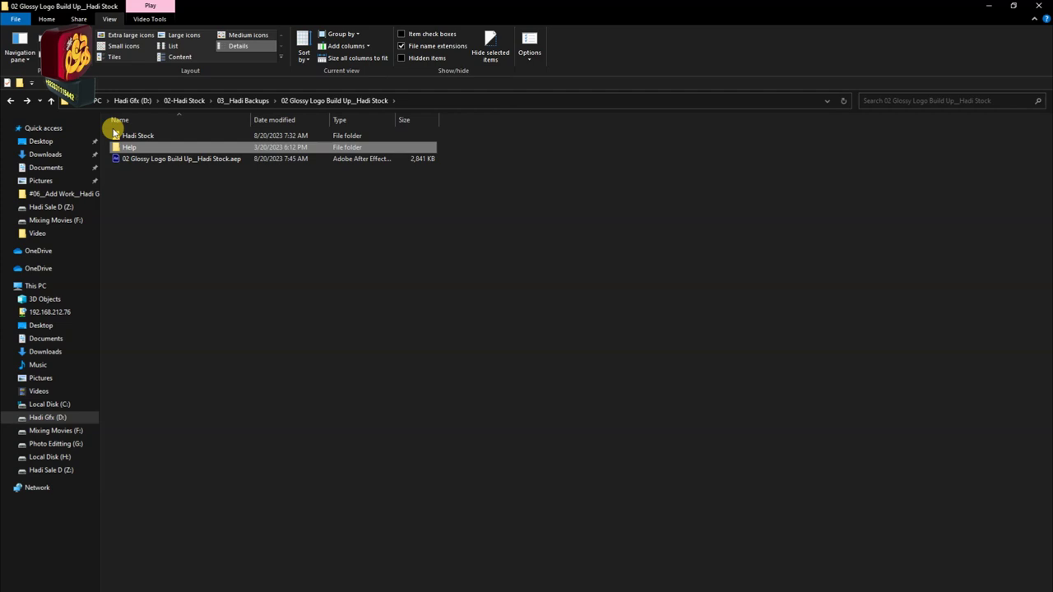
Preview StudioReflection.jpg and Placeholder.png in the Hadi Stock folder at extra large thumbnails
{"action": "double_click", "coordinate": [116, 135]}
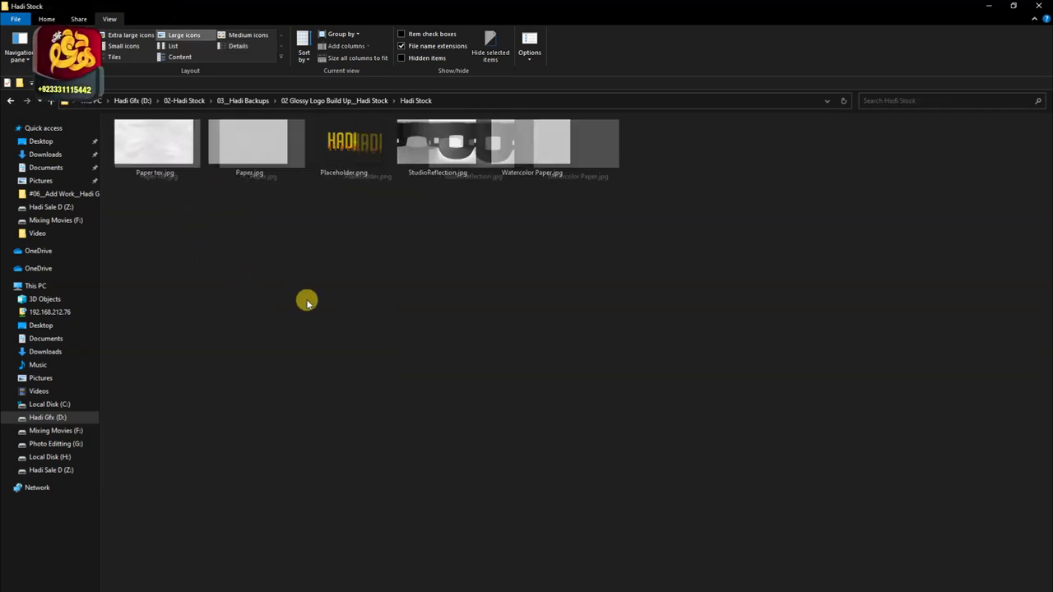
{"action": "key", "text": "ctrl+shift+1"}
{"action": "double_click", "coordinate": [656, 164]}
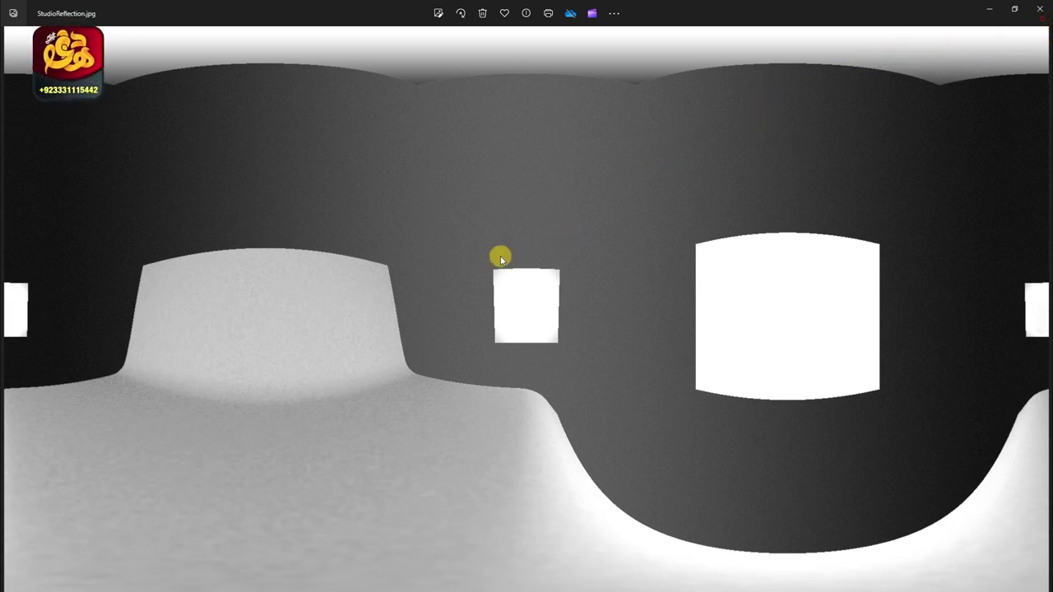
{"action": "left_click", "coordinate": [1039, 10]}
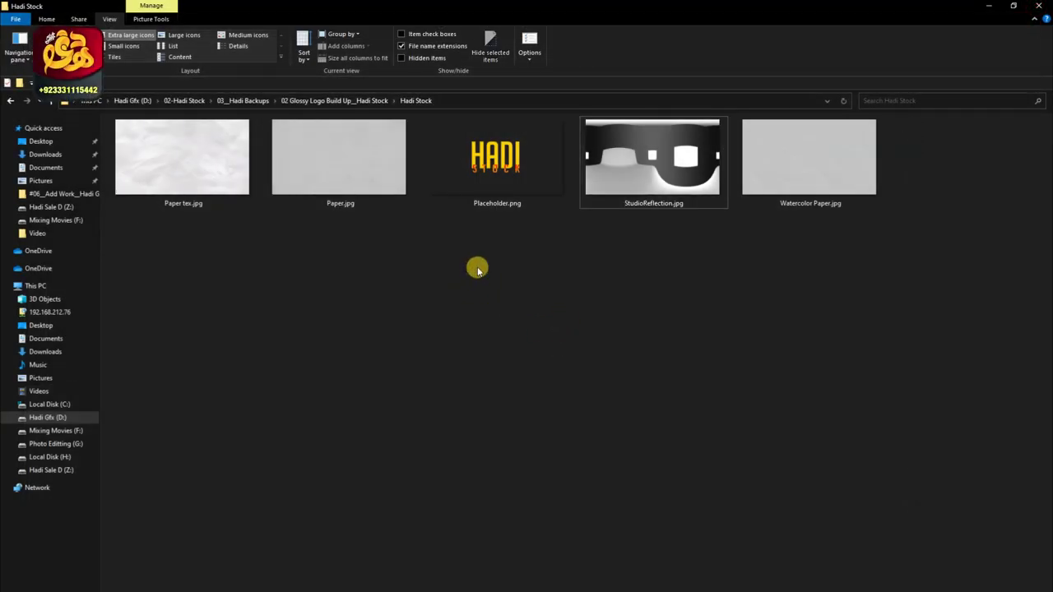
{"action": "double_click", "coordinate": [502, 197]}
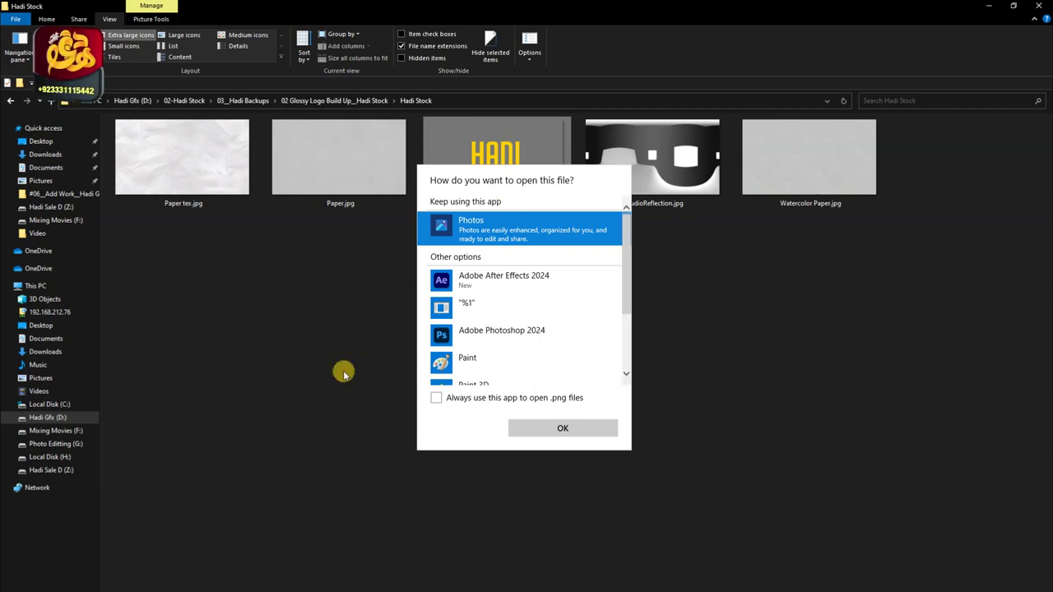
{"action": "left_click", "coordinate": [343, 370]}
Move up to 03_Hadi Backups and open 03 3D Frame Photo Mockup Kit_Hadi Stock
{"action": "key", "text": "alt+Up"}
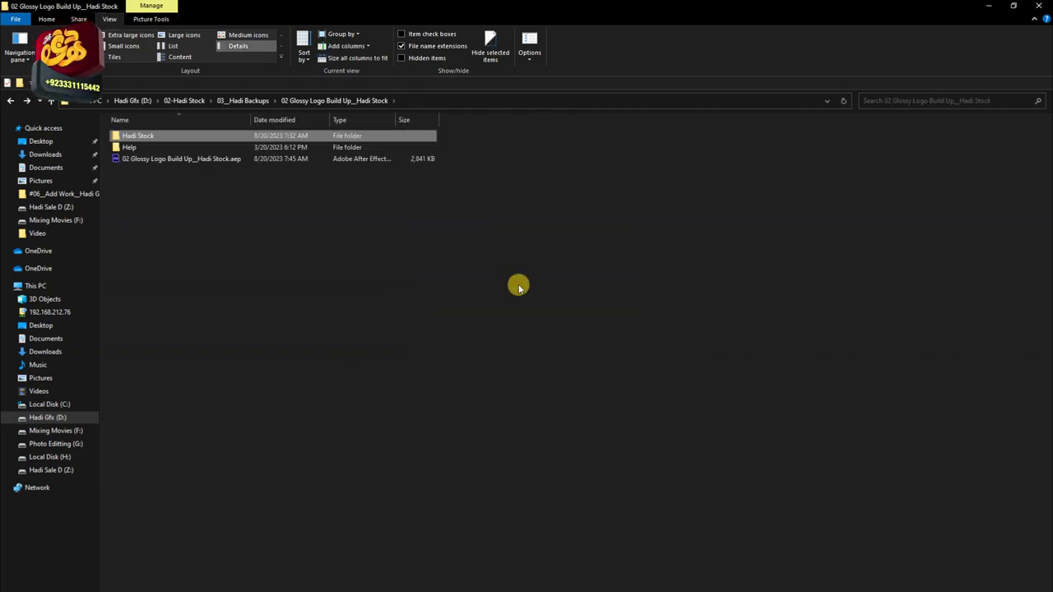
{"action": "key", "text": "alt+Up"}
{"action": "key", "text": "Return"}
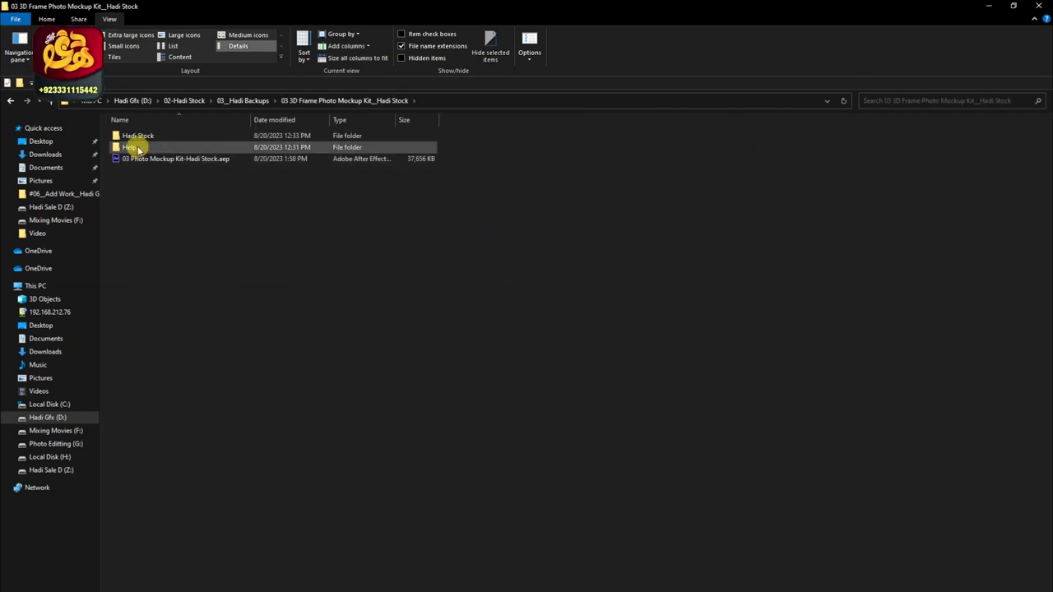
Play the Photo Mockup 001 - RGB.mp4 clip from the mockup kit's Hadi Stock folder
{"action": "double_click", "coordinate": [134, 143]}
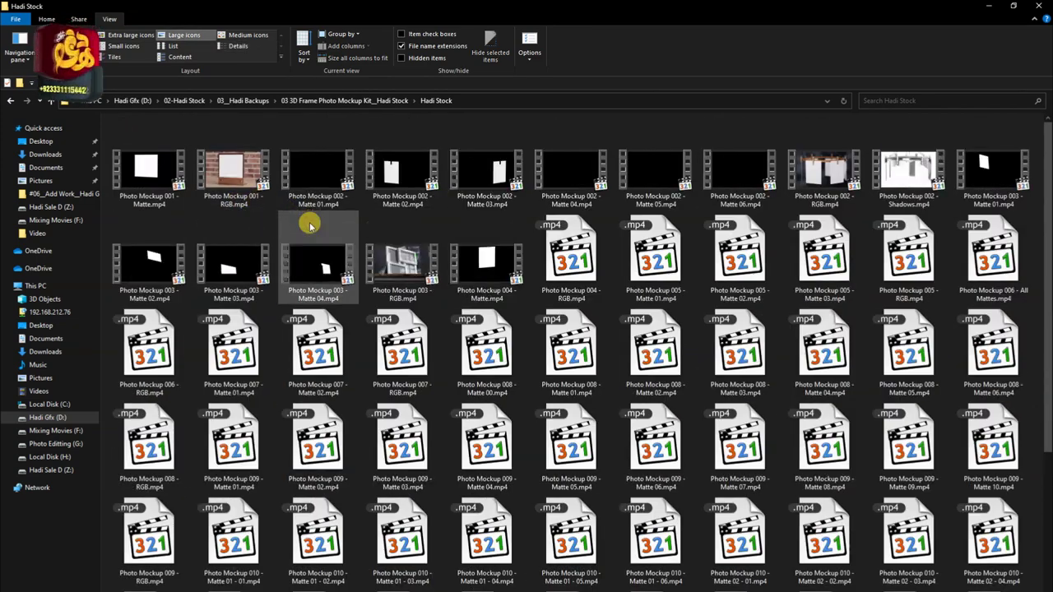
{"action": "scroll", "coordinate": [305, 219], "scroll_direction": "down", "scroll_amount": 5}
{"action": "scroll", "coordinate": [310, 223], "scroll_direction": "up", "scroll_amount": 5}
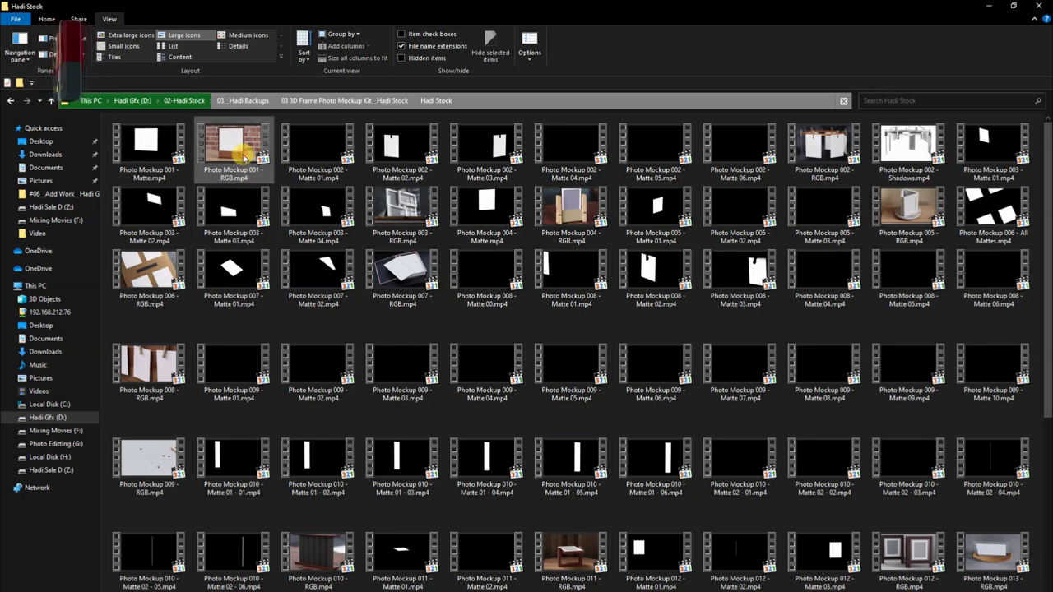
{"action": "double_click", "coordinate": [235, 148]}
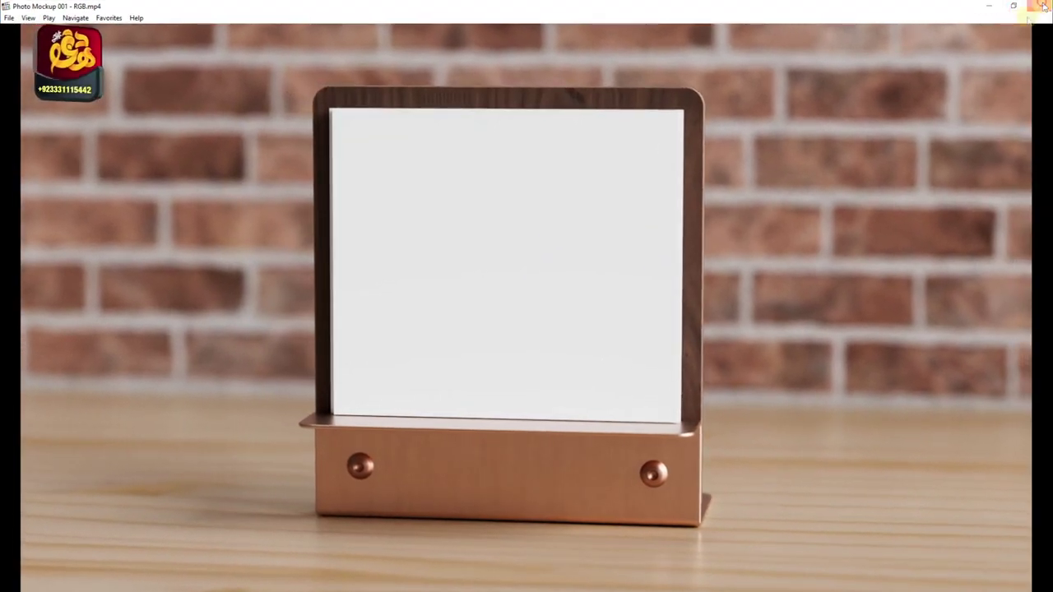
{"action": "left_click", "coordinate": [1034, 8]}
Watch the Photo Mockup Kit video tutorial in the Help folder
{"action": "key", "text": "alt+Up"}
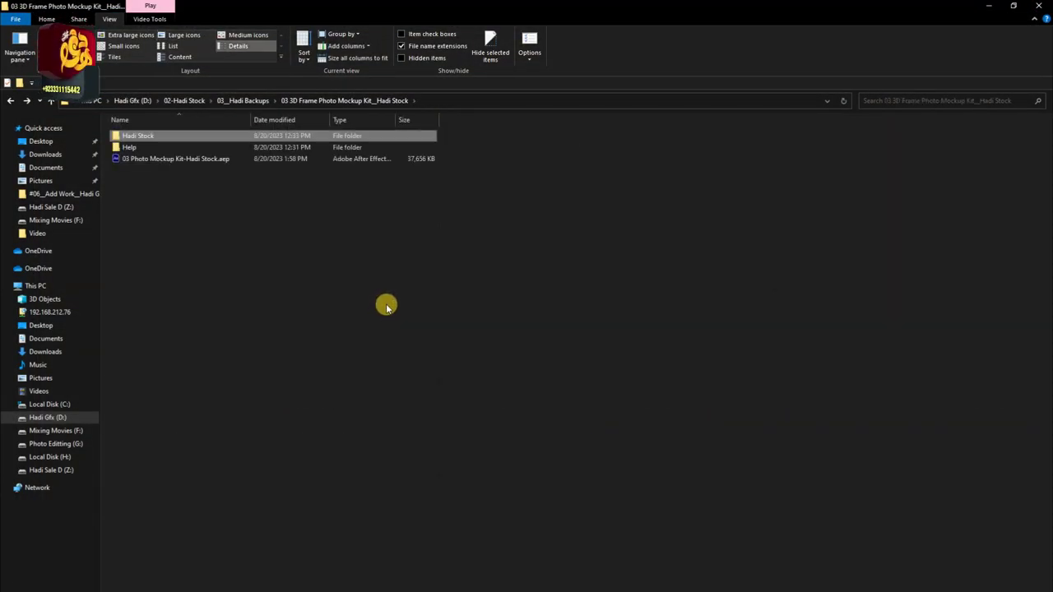
{"action": "key", "text": "Down"}
{"action": "key", "text": "Return"}
{"action": "scroll", "coordinate": [275, 232], "scroll_direction": "up", "scroll_amount": 2, "text": "ctrl"}
{"action": "scroll", "coordinate": [280, 233], "scroll_direction": "up", "scroll_amount": 2, "text": "ctrl"}
{"action": "scroll", "coordinate": [288, 231], "scroll_direction": "up", "scroll_amount": 2, "text": "ctrl"}
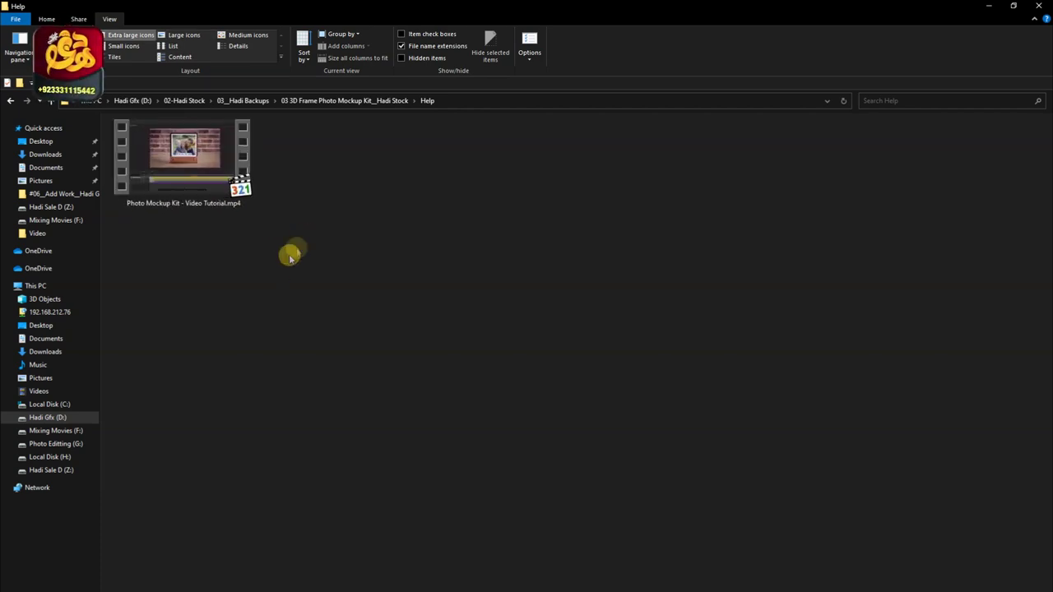
{"action": "double_click", "coordinate": [206, 165]}
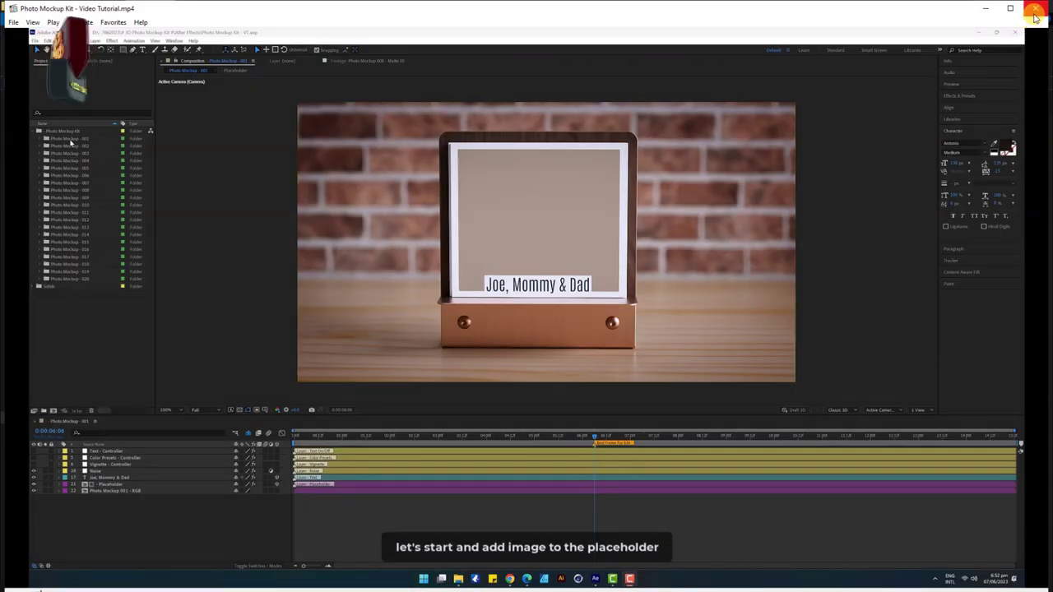
{"action": "left_click", "coordinate": [1035, 7]}
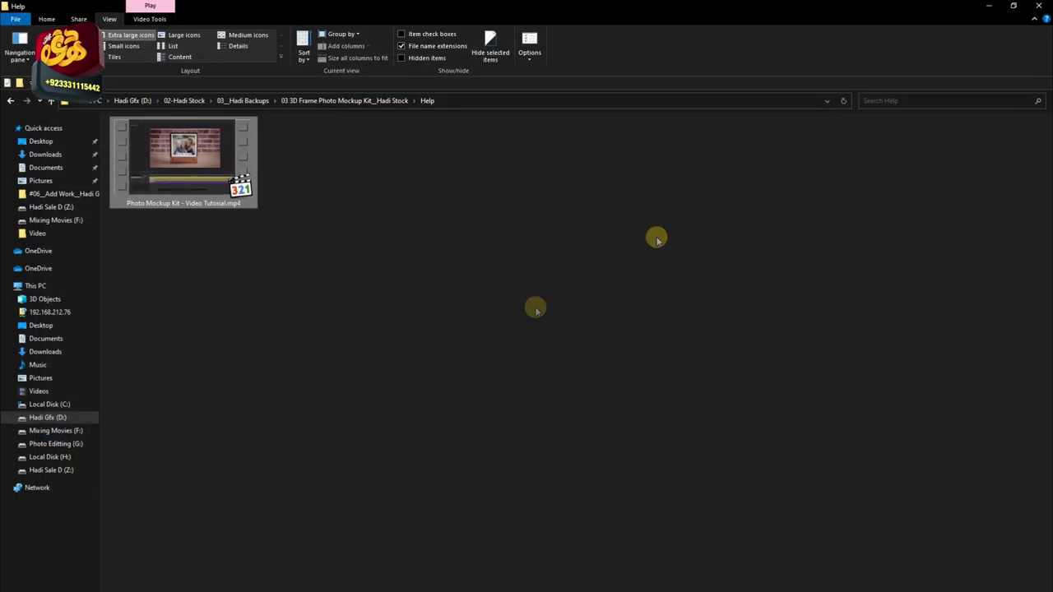
Open the 04-3D Glossy Text Animation inTro_Hadi Stock project folder
{"action": "key", "text": "alt+Up"}
{"action": "key", "text": "alt+Up"}
{"action": "key", "text": "Right"}
{"action": "key", "text": "Return"}
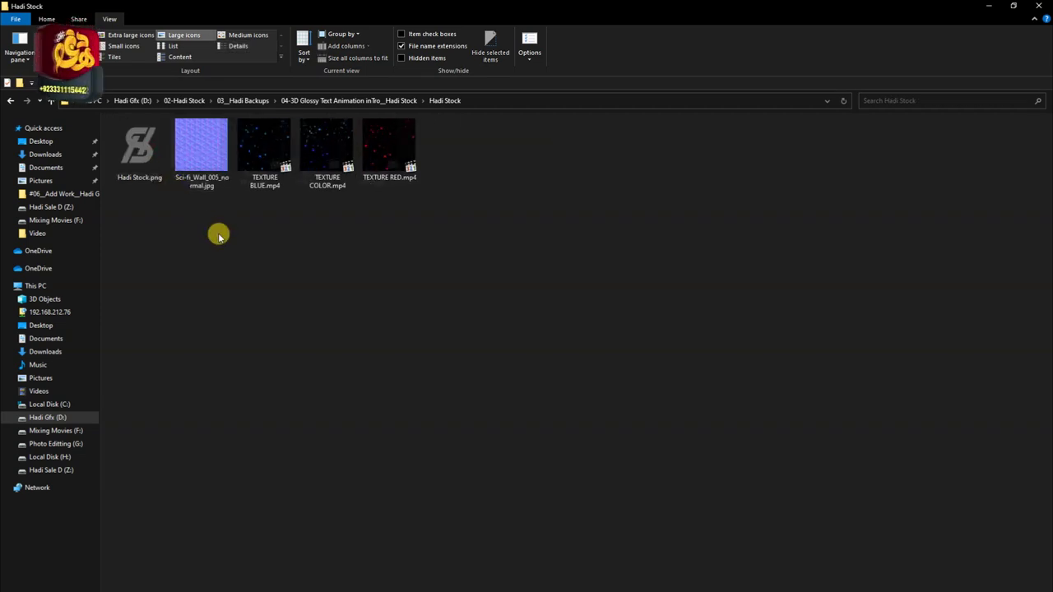
Play TEXTURE BLUE.mp4, then go back to the 03_Hadi Backups folder
{"action": "scroll", "coordinate": [219, 236], "scroll_direction": "up", "scroll_amount": 3, "text": "ctrl"}
{"action": "double_click", "coordinate": [452, 201]}
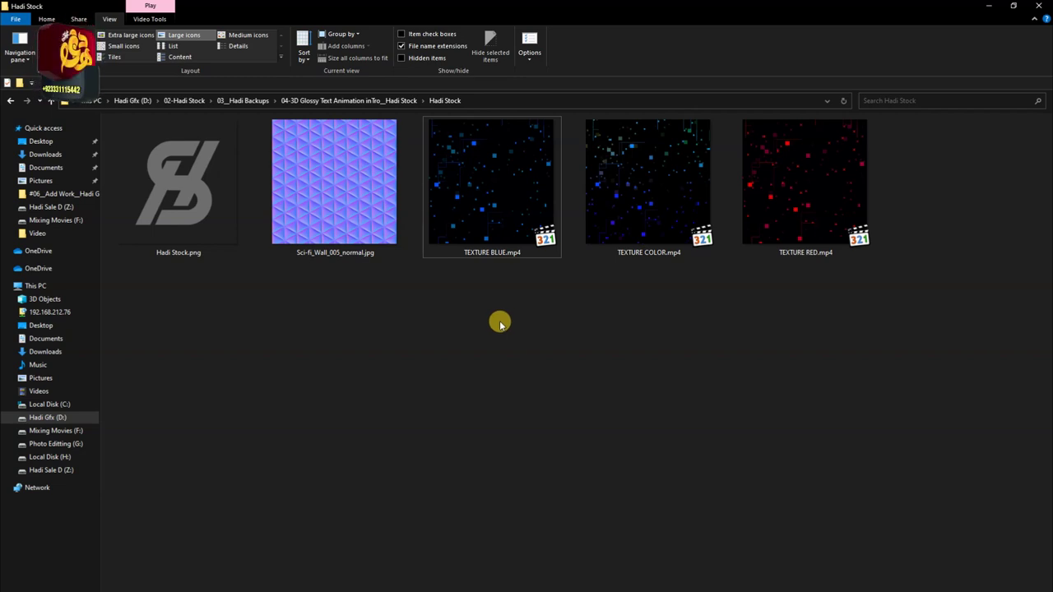
{"action": "left_click", "coordinate": [12, 100]}
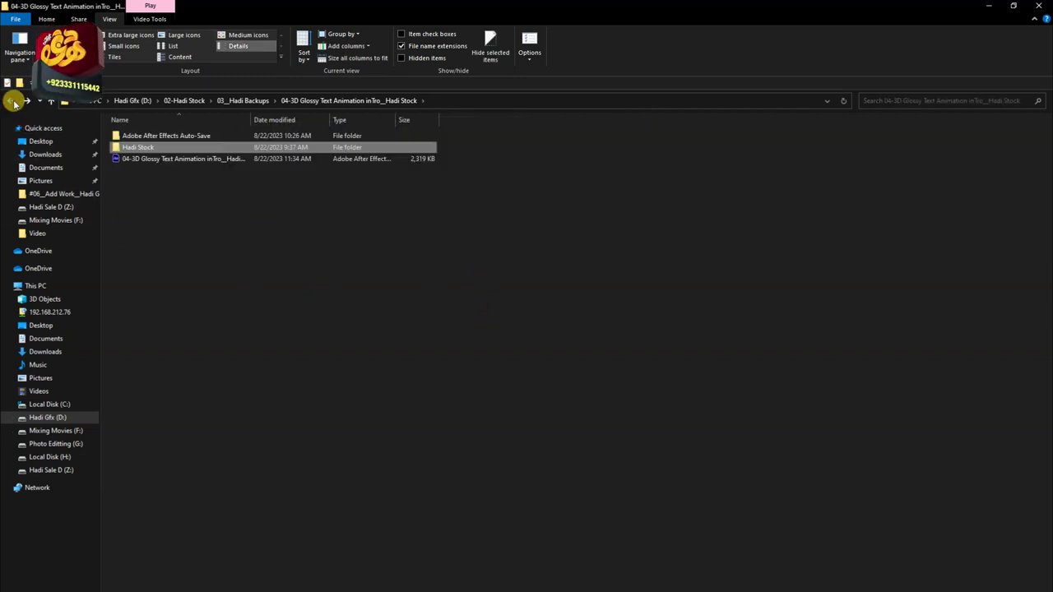
{"action": "left_click", "coordinate": [14, 102]}
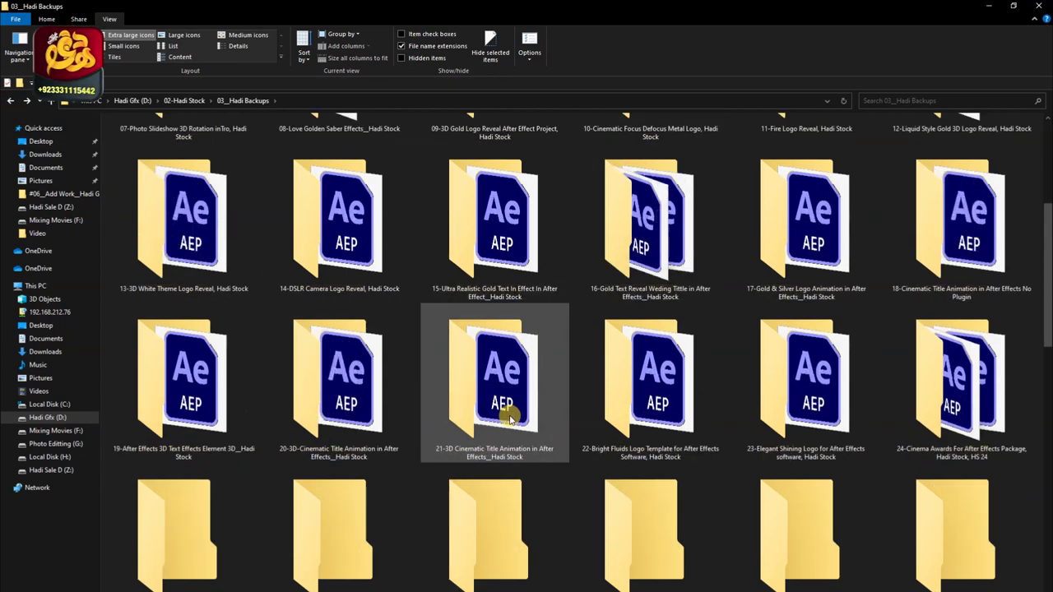
{"action": "scroll", "coordinate": [395, 518], "scroll_direction": "up", "scroll_amount": 2}
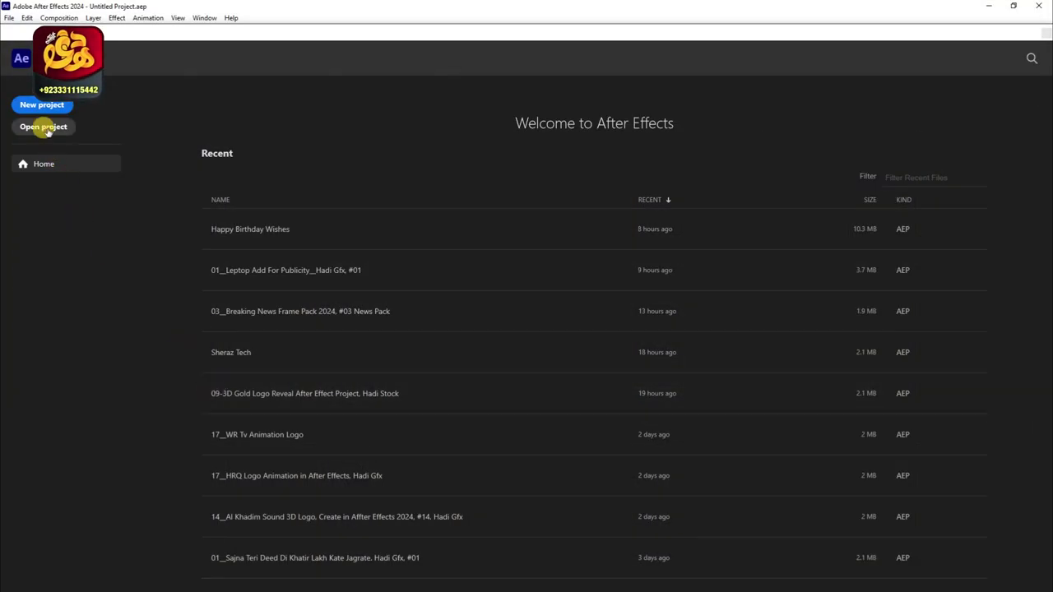
In the Open Project dialog, browse to D:\02-Hadi Stock\03_Hadi Backups
{"action": "left_click", "coordinate": [46, 128]}
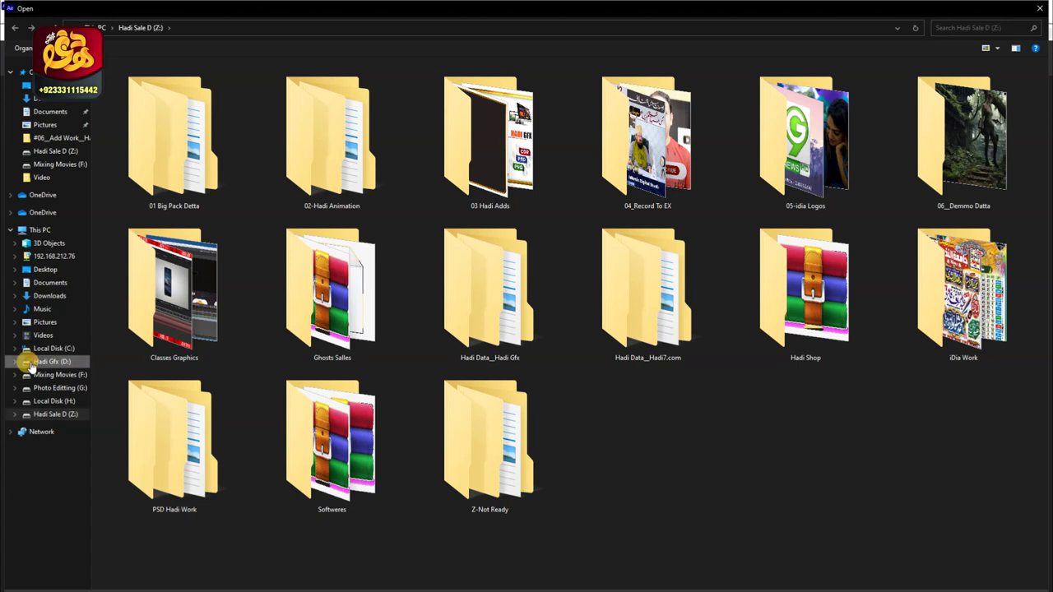
{"action": "left_click", "coordinate": [31, 364]}
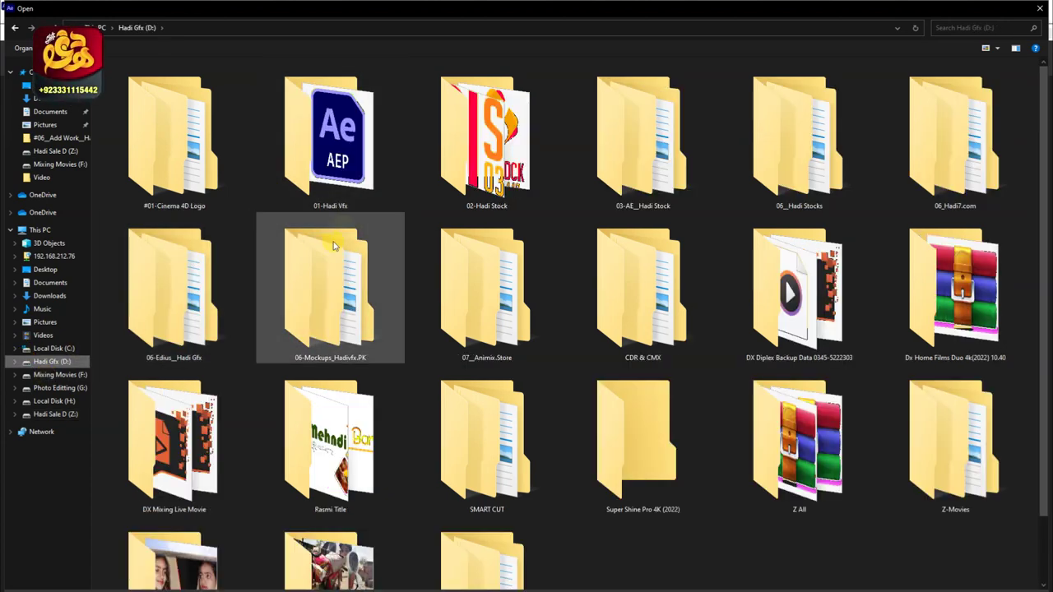
{"action": "double_click", "coordinate": [594, 146]}
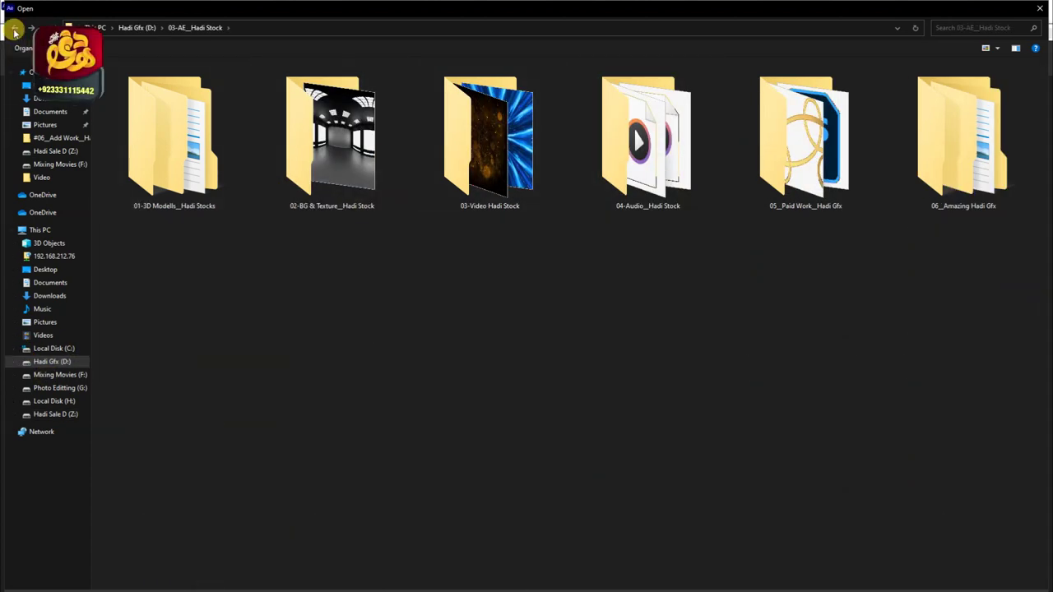
{"action": "left_click", "coordinate": [14, 30]}
{"action": "double_click", "coordinate": [331, 135]}
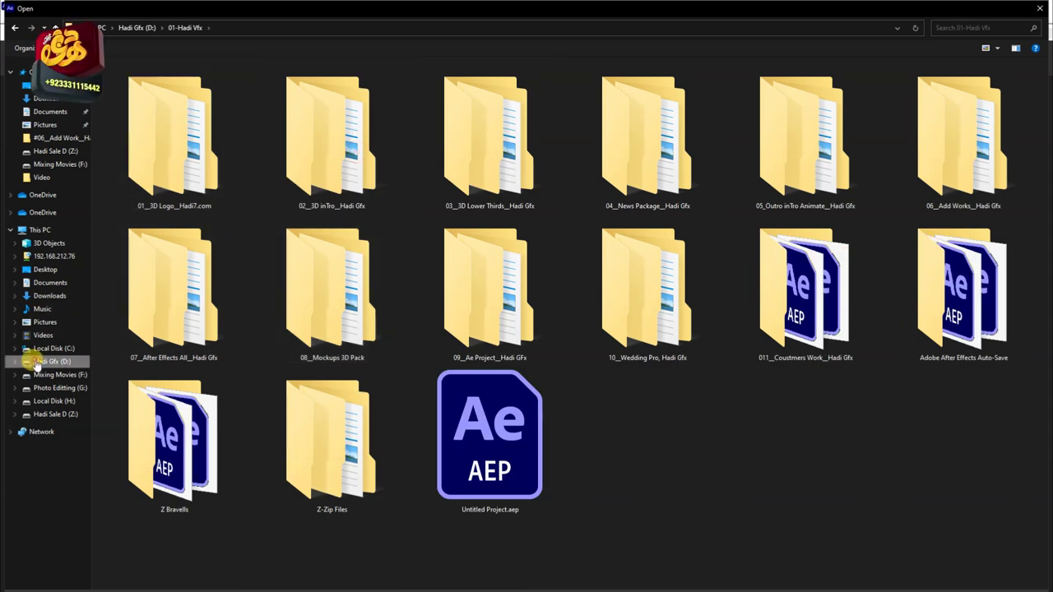
{"action": "left_click", "coordinate": [37, 364]}
{"action": "double_click", "coordinate": [470, 178]}
{"action": "left_click", "coordinate": [174, 102]}
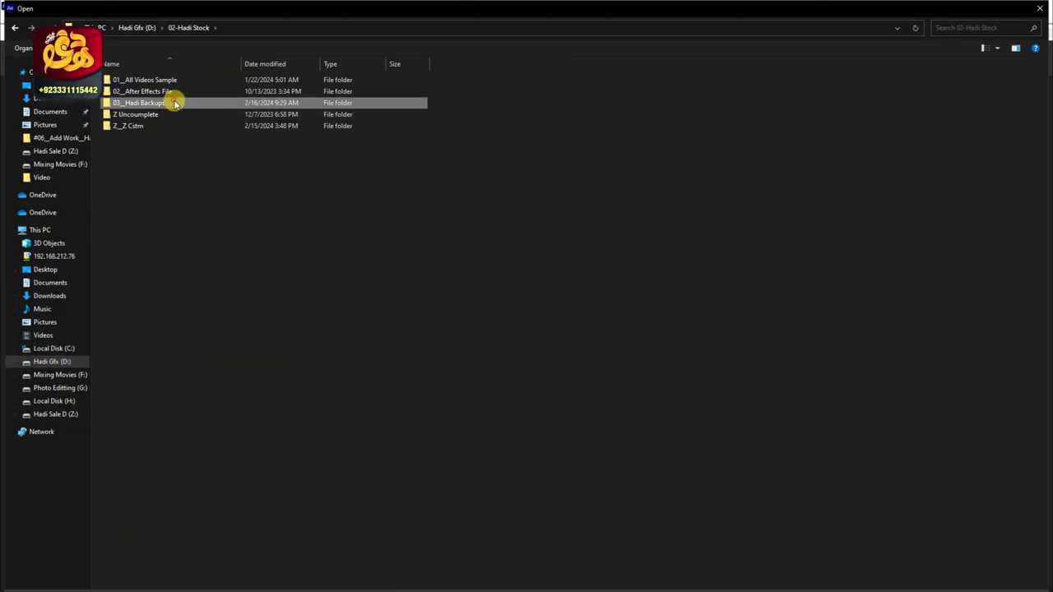
{"action": "double_click", "coordinate": [174, 103]}
Switch to Large icons and open 01-White Logo intro.aep from the 01 White Logo inTro folder
{"action": "left_click", "coordinate": [993, 48]}
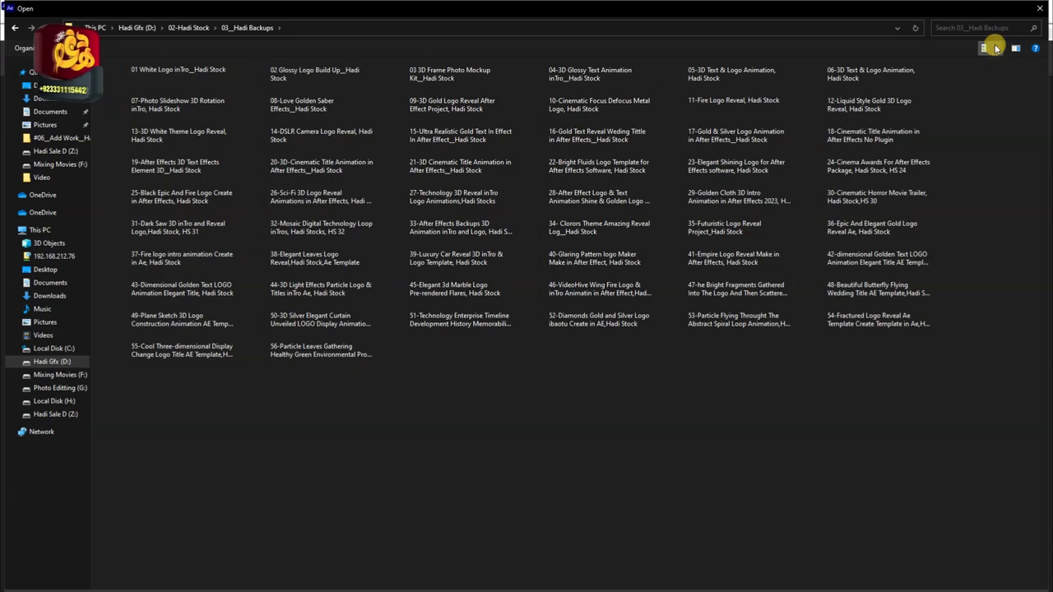
{"action": "left_click", "coordinate": [995, 48]}
{"action": "left_click", "coordinate": [985, 27]}
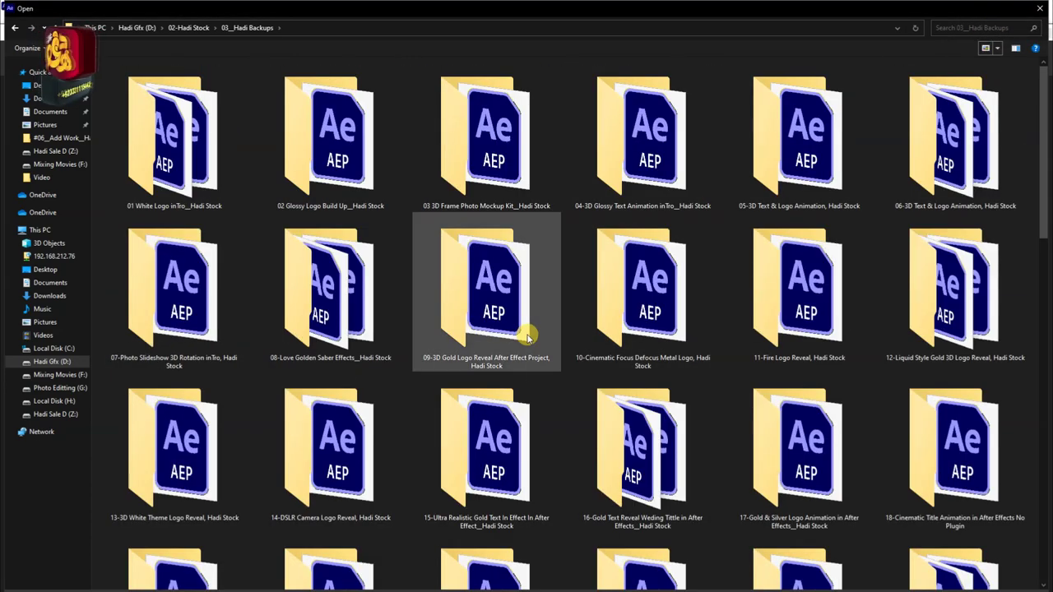
{"action": "scroll", "coordinate": [528, 337], "scroll_direction": "down", "scroll_amount": 10}
{"action": "scroll", "coordinate": [528, 337], "scroll_direction": "up", "scroll_amount": 10}
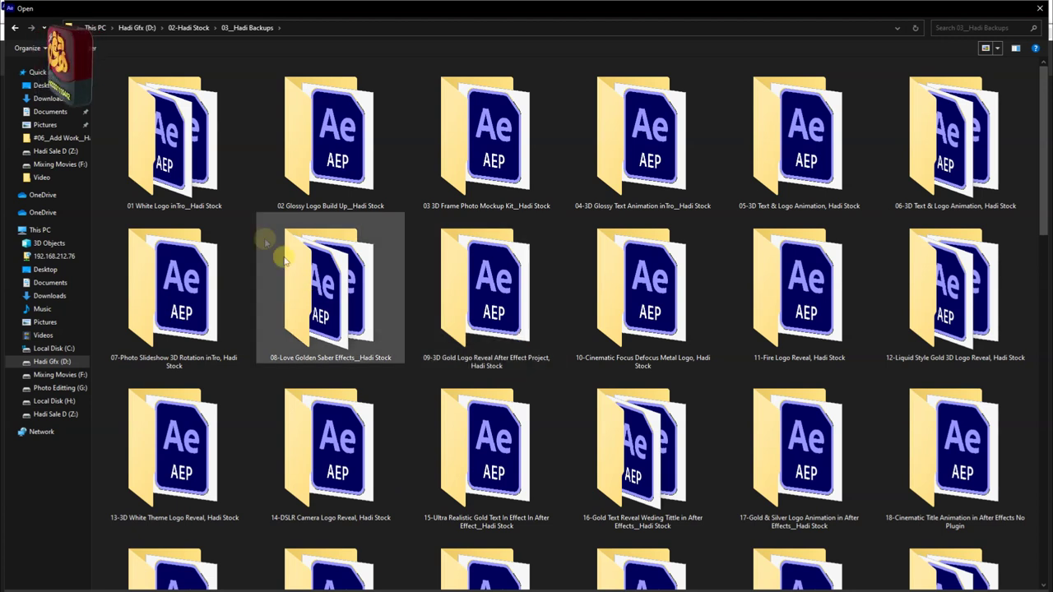
{"action": "double_click", "coordinate": [197, 189]}
{"action": "double_click", "coordinate": [124, 91]}
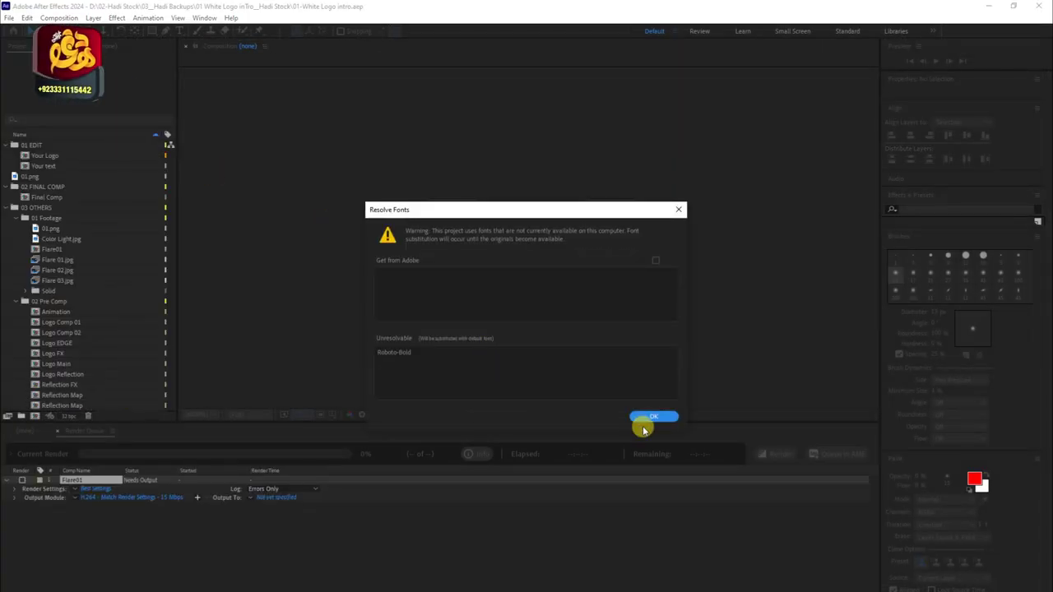
Dismiss the Resolve Fonts and version-conversion alerts, then scrub Final Comp to about one second
{"action": "left_click", "coordinate": [643, 419]}
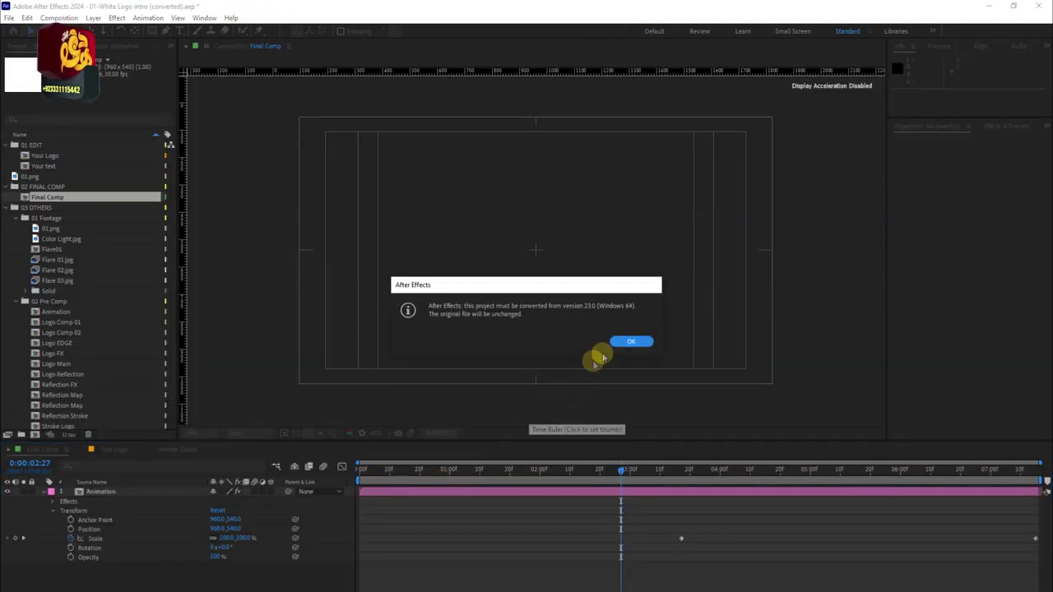
{"action": "left_click", "coordinate": [625, 340]}
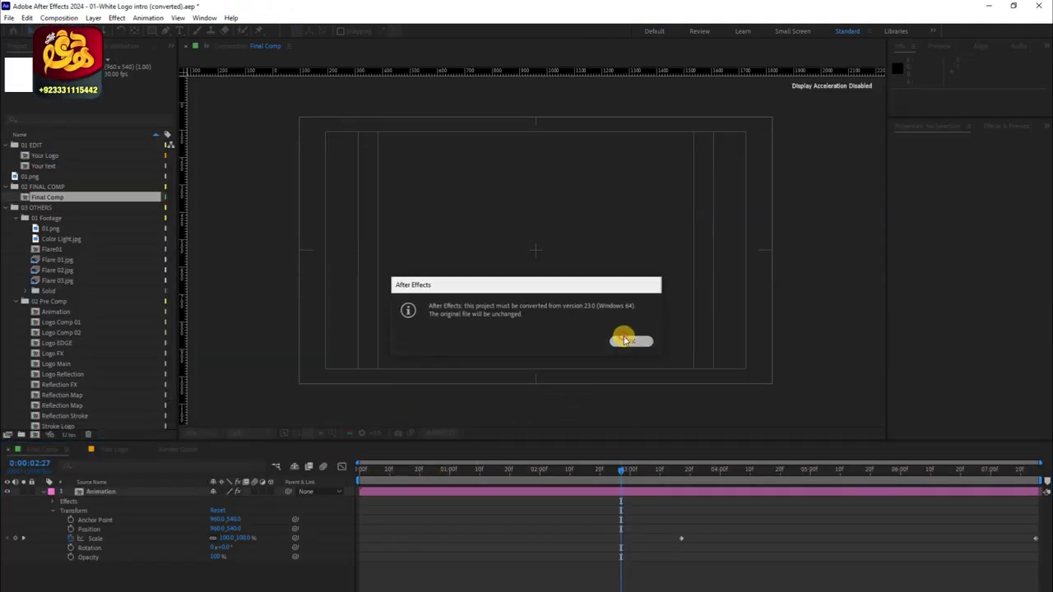
{"action": "left_click", "coordinate": [440, 475]}
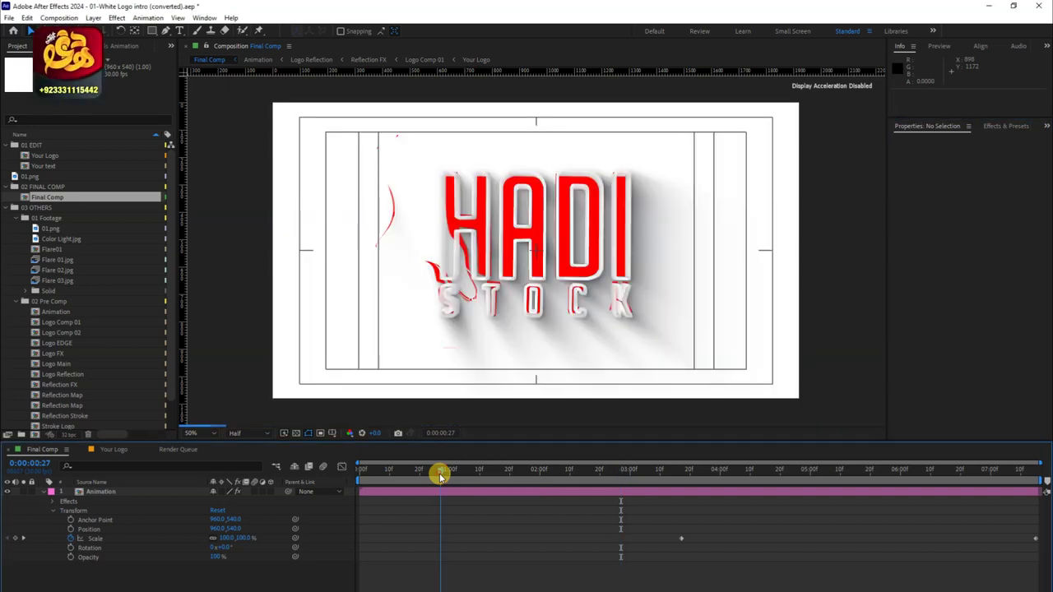
{"action": "left_click_drag", "start_coordinate": [442, 476], "coordinate": [472, 473]}
Scrub Final Comp to the resolved HADI STOCK logo at 0:00:05:15, then open Your Logo
{"action": "left_click", "coordinate": [42, 494]}
{"action": "left_click_drag", "start_coordinate": [404, 477], "coordinate": [749, 471]}
{"action": "left_click_drag", "start_coordinate": [838, 476], "coordinate": [855, 471]}
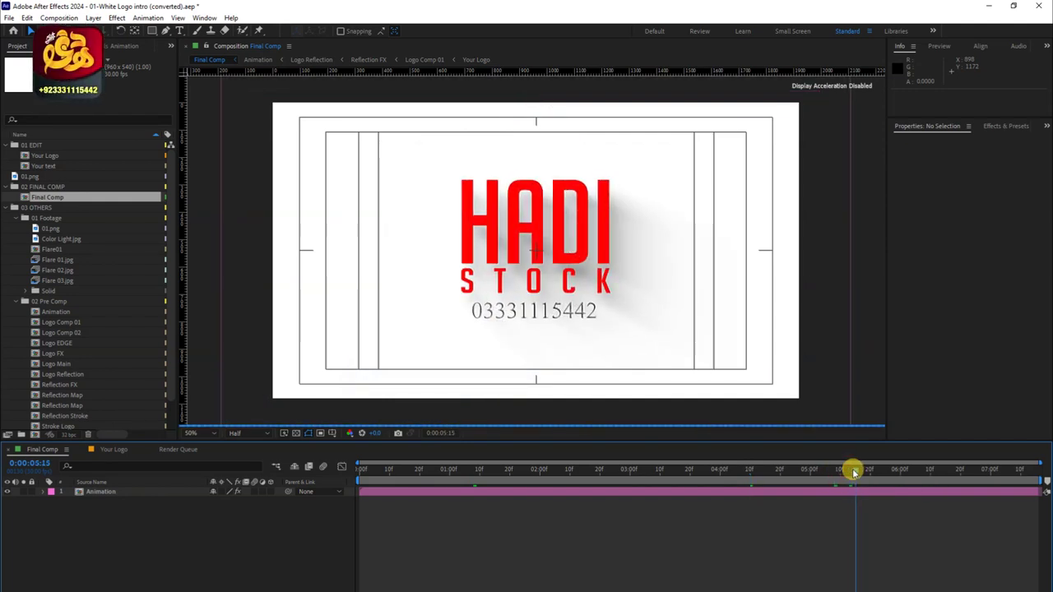
{"action": "left_click", "coordinate": [109, 449]}
Add a new text layer reading H in Your Logo and centre it vertically with Align
{"action": "left_click_drag", "start_coordinate": [469, 472], "coordinate": [534, 477]}
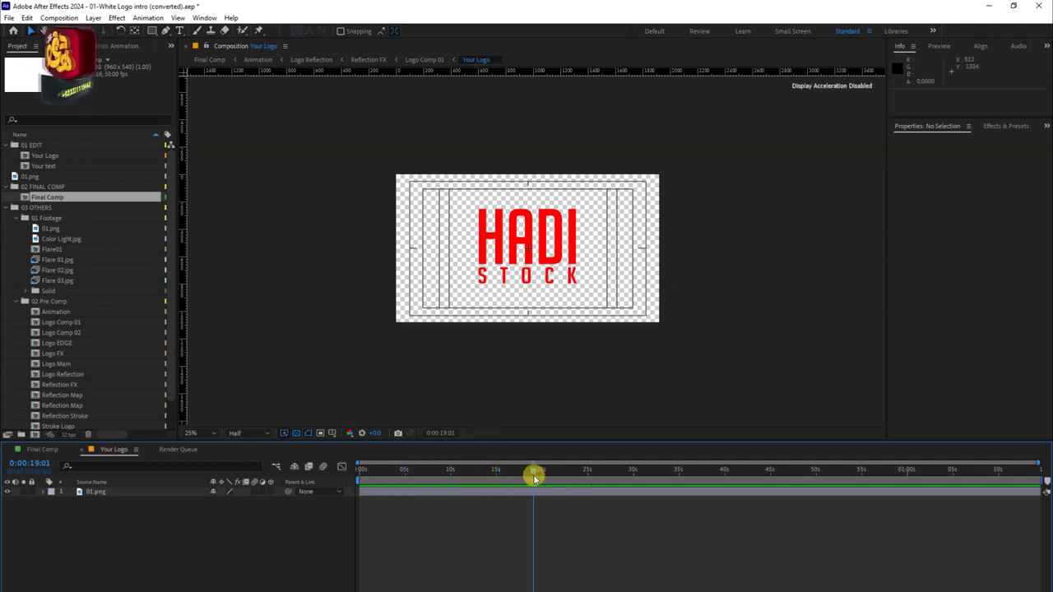
{"action": "left_click", "coordinate": [140, 494]}
{"action": "right_click", "coordinate": [105, 516]}
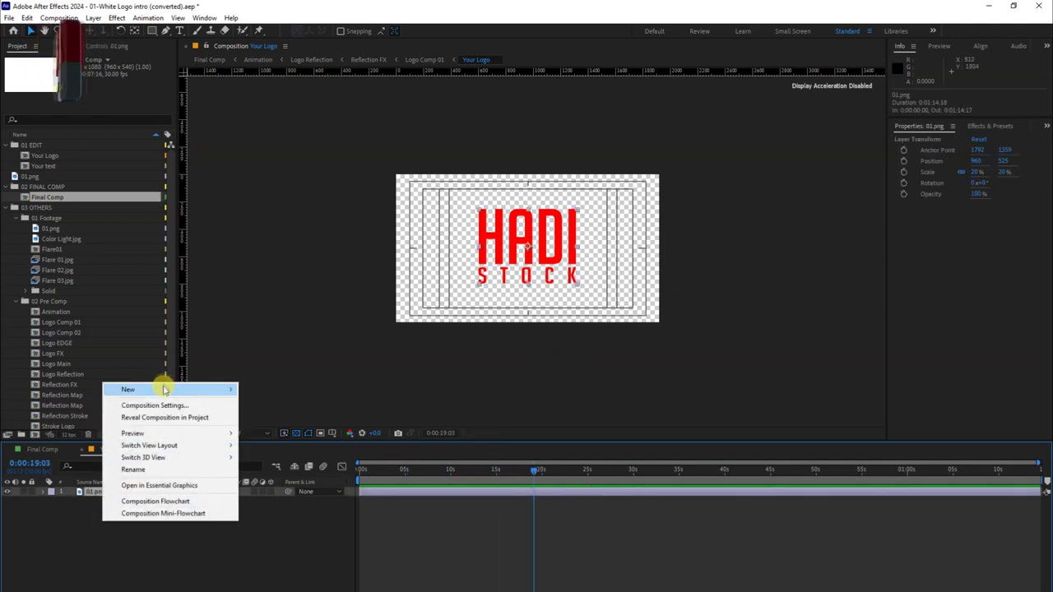
{"action": "mouse_move", "coordinate": [164, 389]}
{"action": "left_click", "coordinate": [261, 406]}
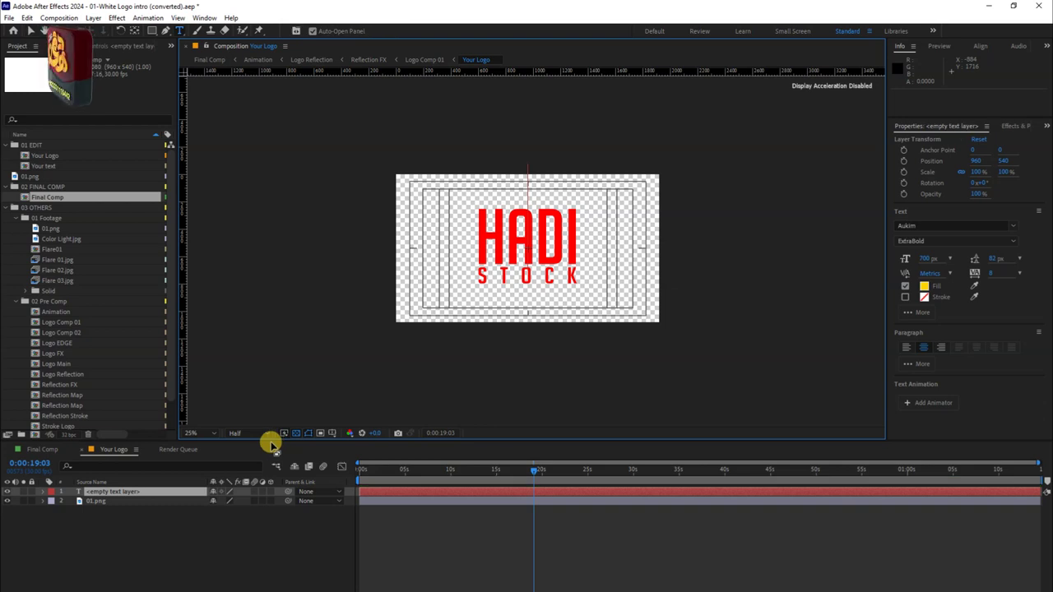
{"action": "type", "text": "H"}
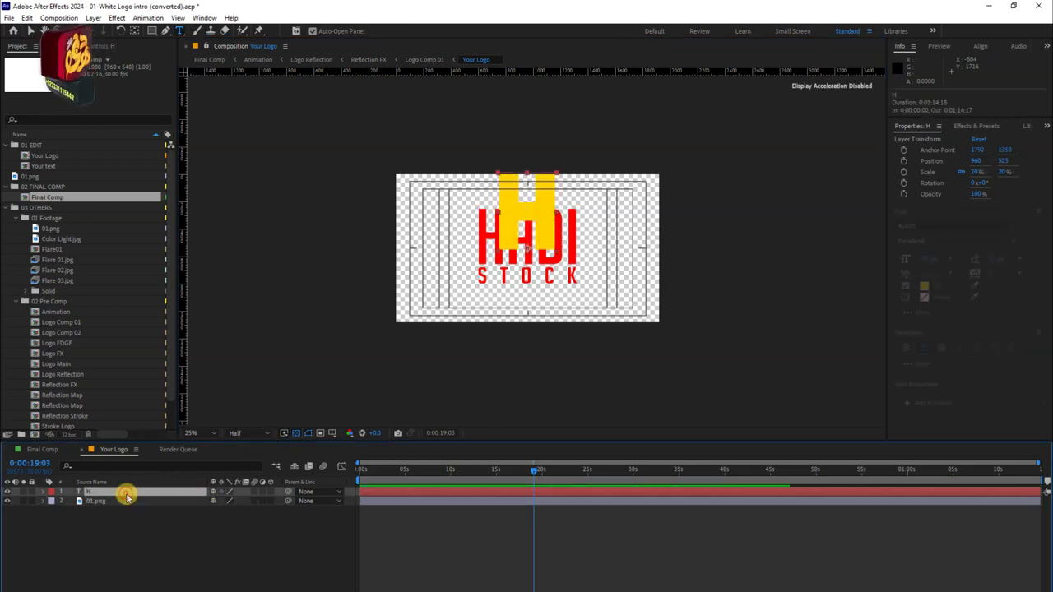
{"action": "left_click", "coordinate": [204, 17]}
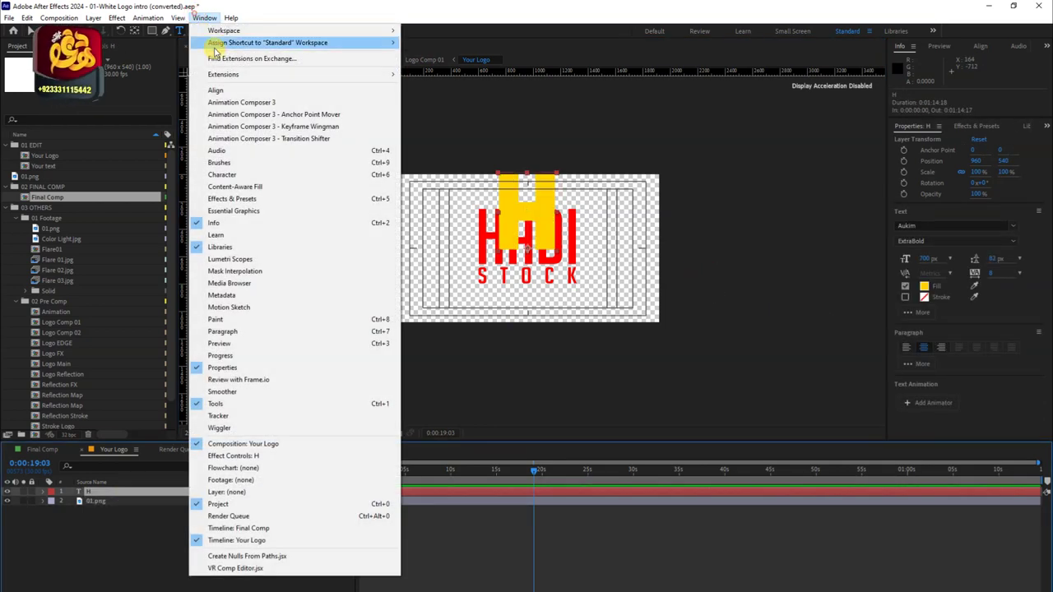
{"action": "left_click", "coordinate": [246, 87]}
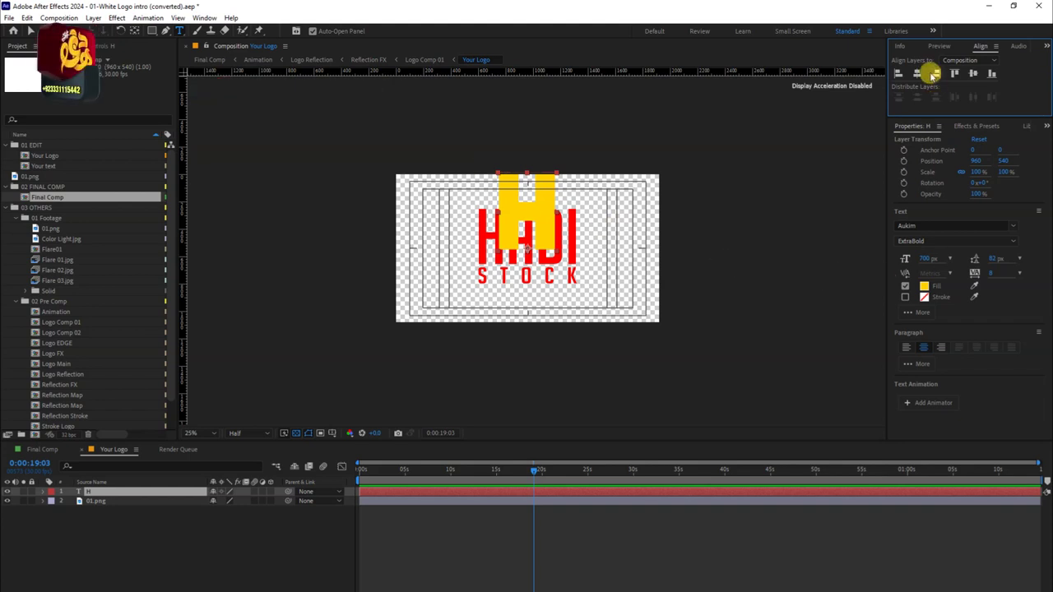
{"action": "left_click", "coordinate": [967, 75]}
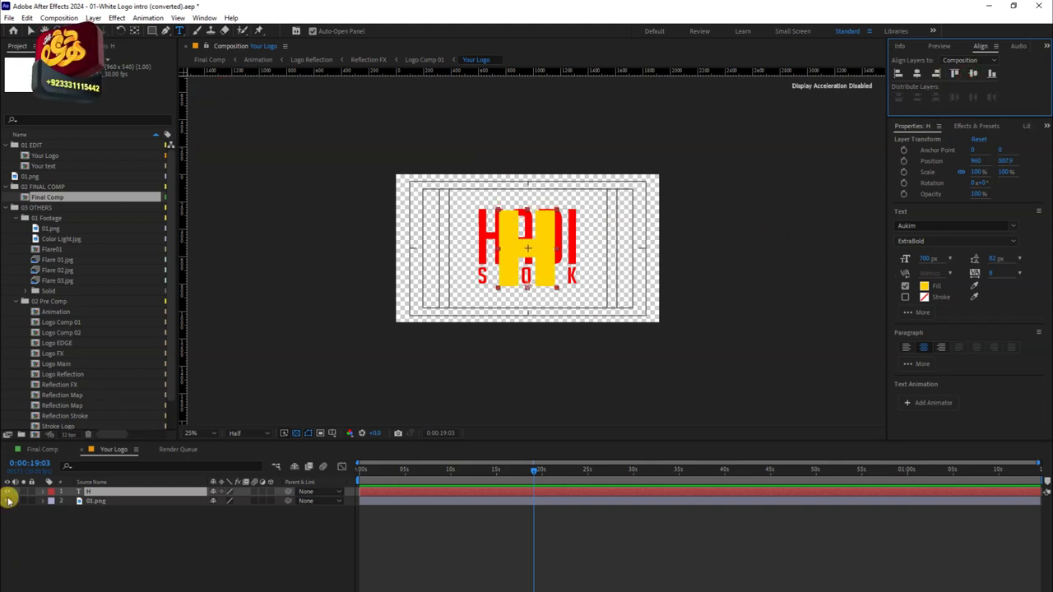
Scrub Final Comp from 0:00:01:10 to 0:00:05:15 to check the 3D H, then select the Animation layer
{"action": "left_click", "coordinate": [42, 449]}
{"action": "left_click", "coordinate": [480, 475]}
{"action": "left_click_drag", "start_coordinate": [479, 475], "coordinate": [482, 477]}
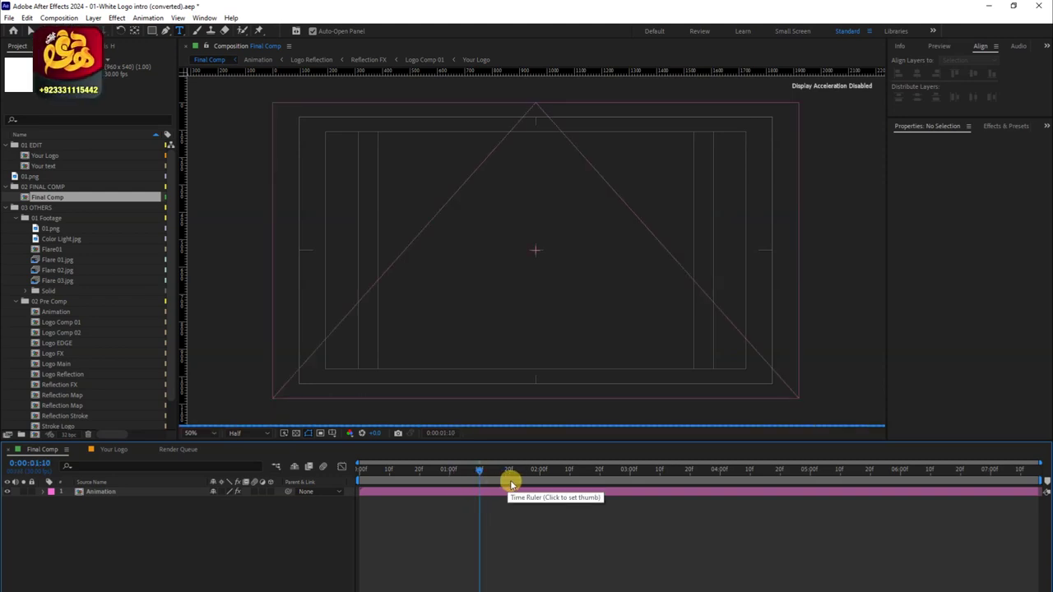
{"action": "left_click", "coordinate": [582, 473]}
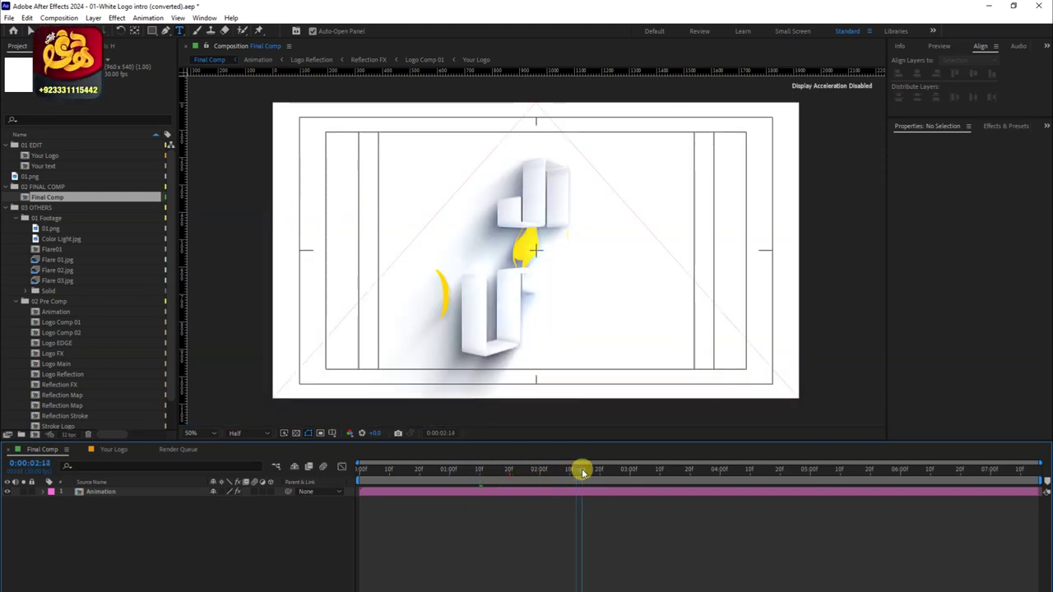
{"action": "left_click", "coordinate": [671, 475]}
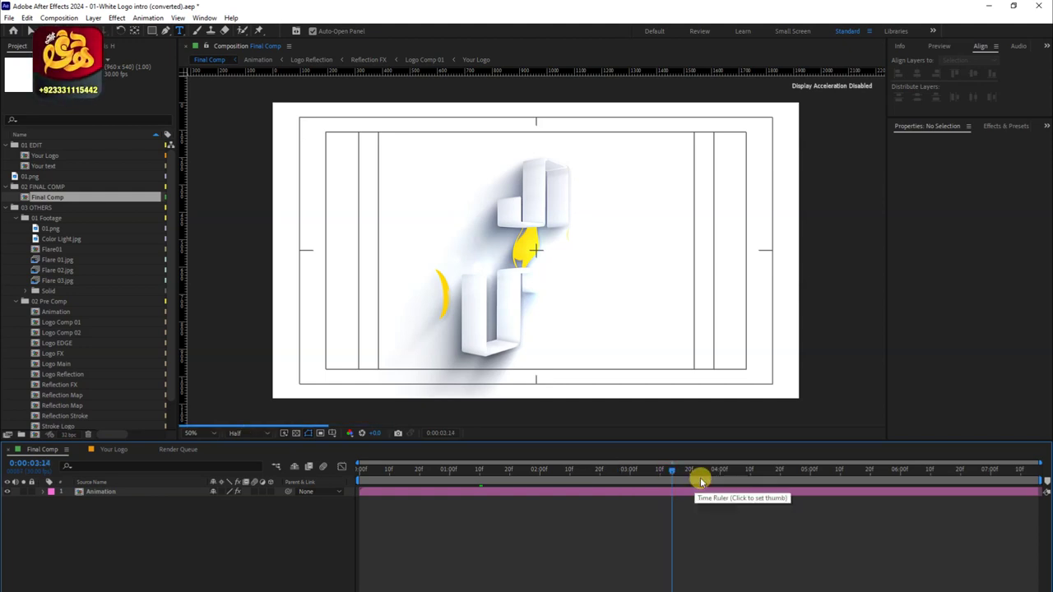
{"action": "left_click", "coordinate": [731, 473]}
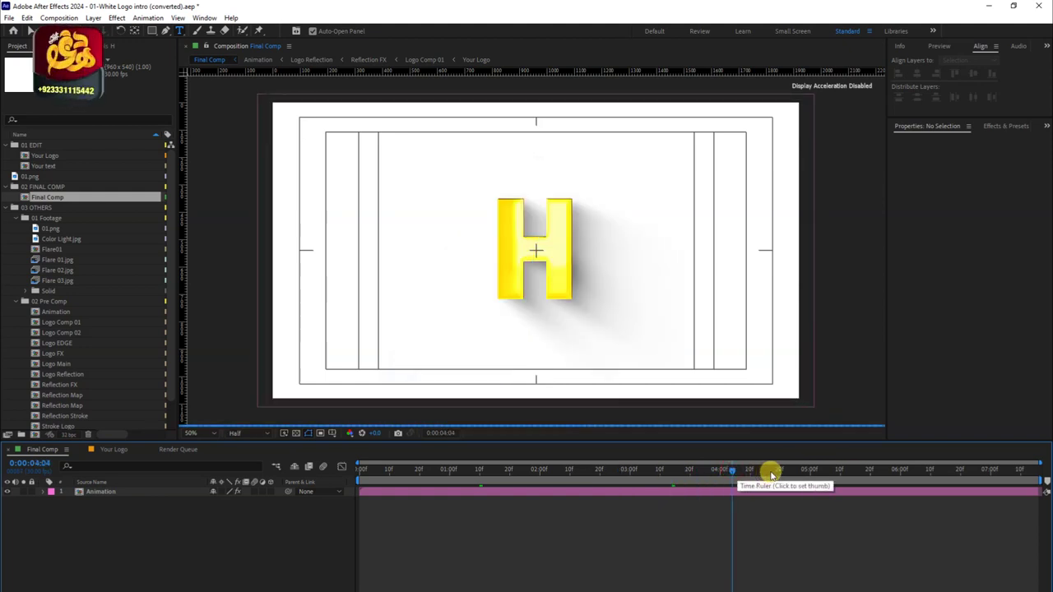
{"action": "left_click", "coordinate": [795, 474]}
{"action": "left_click", "coordinate": [855, 473]}
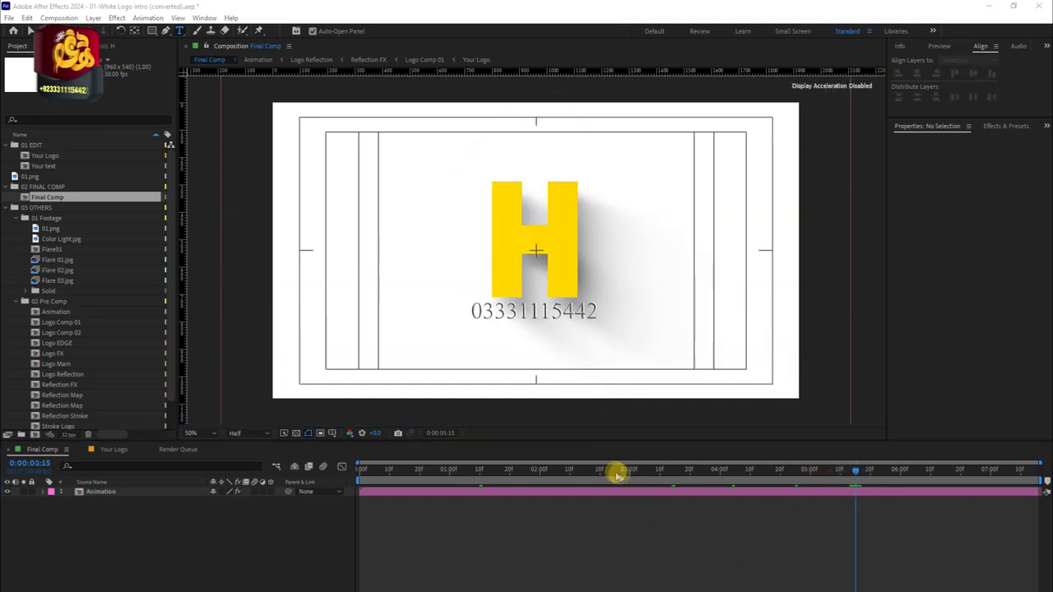
{"action": "left_click", "coordinate": [654, 473]}
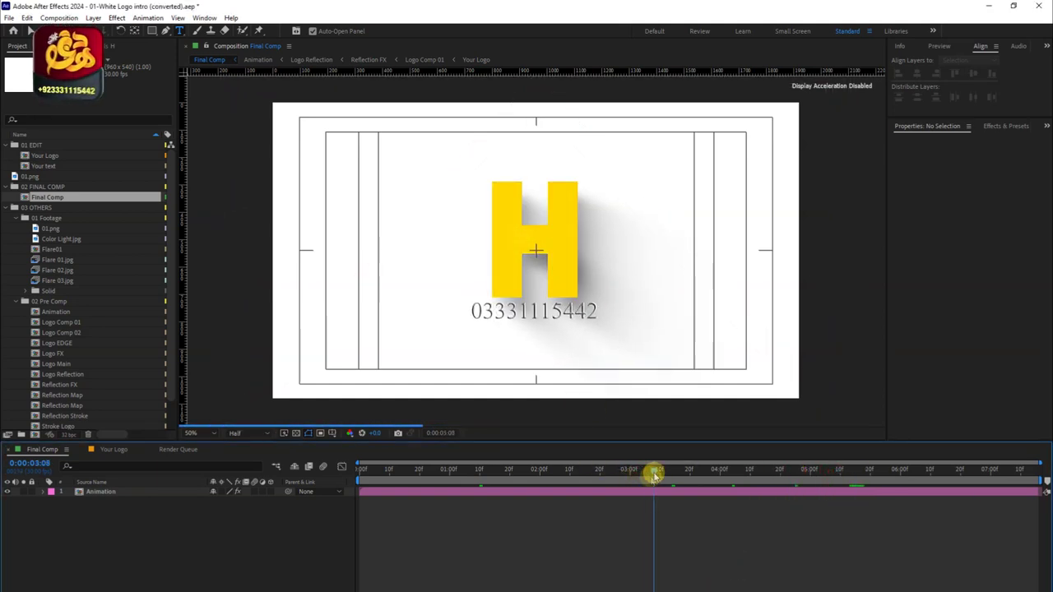
{"action": "left_click", "coordinate": [95, 492]}
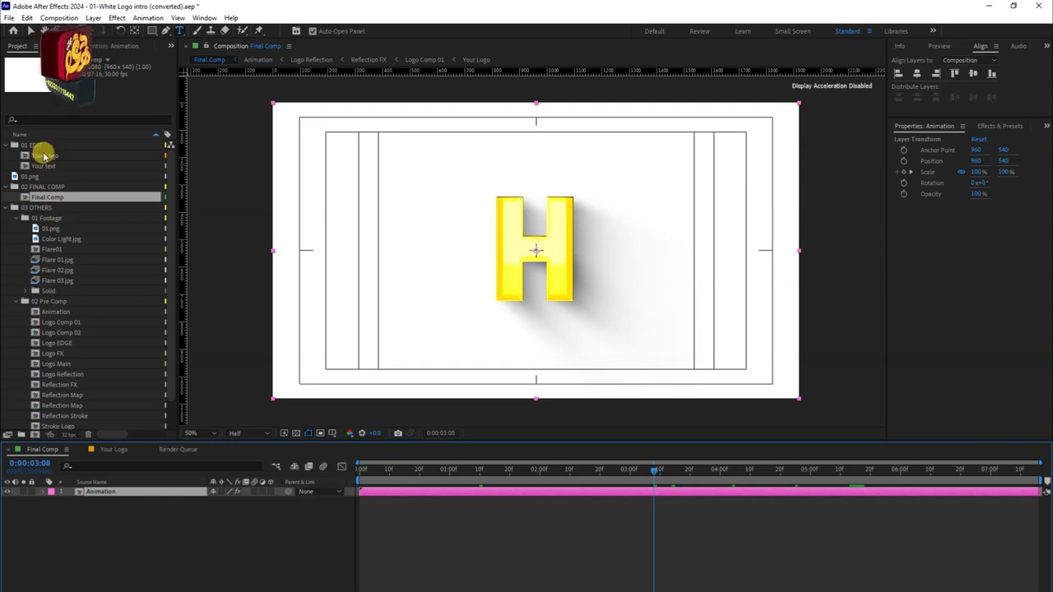
Open the Your Logo and Your text compositions and scrub through the Your text animation
{"action": "left_click", "coordinate": [43, 156]}
{"action": "left_click", "coordinate": [32, 146]}
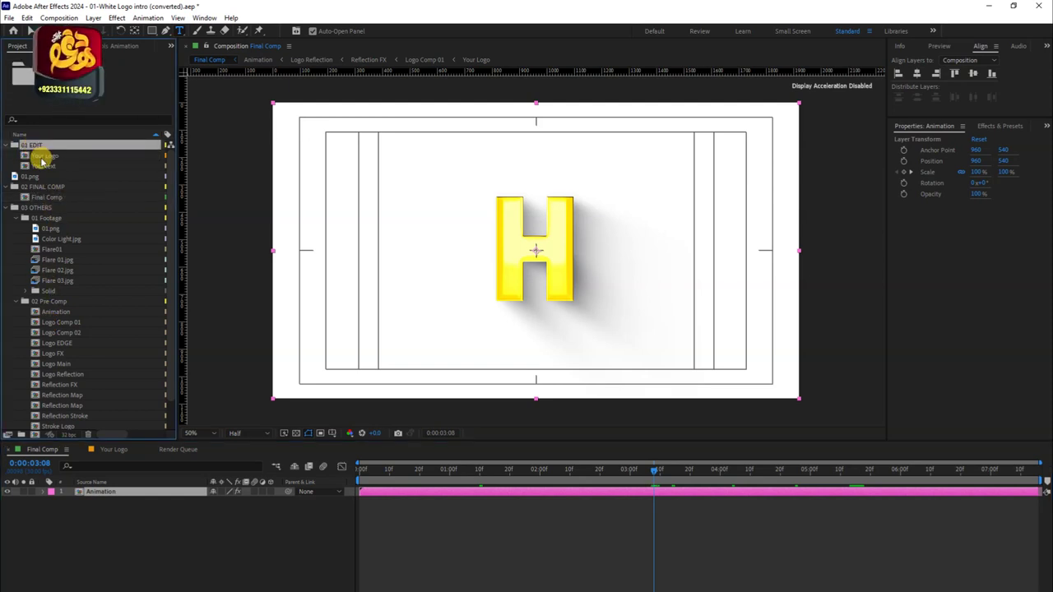
{"action": "left_click", "coordinate": [44, 157]}
{"action": "double_click", "coordinate": [51, 156]}
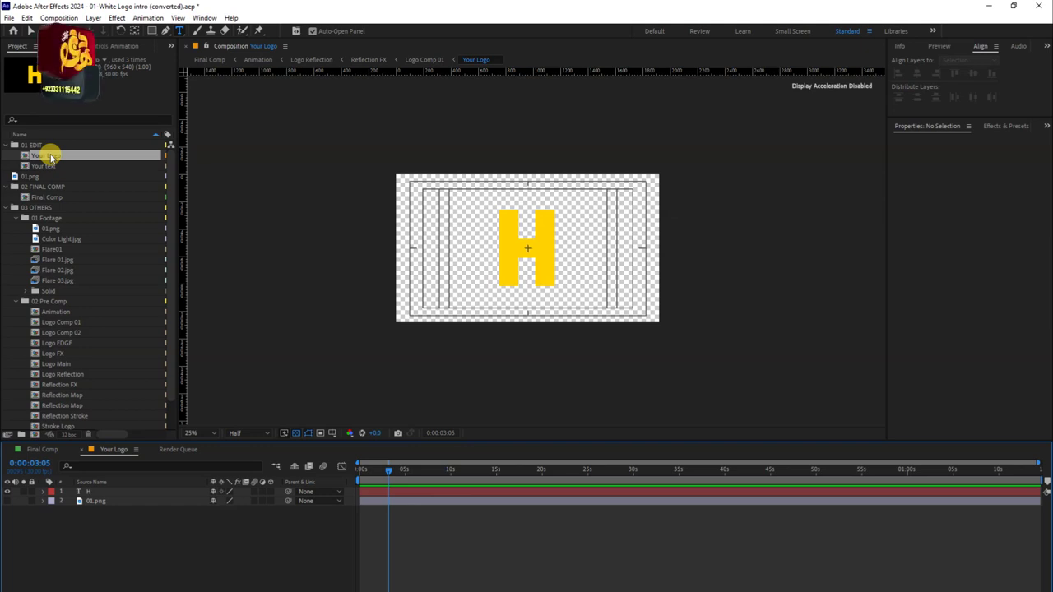
{"action": "left_click", "coordinate": [39, 168]}
{"action": "double_click", "coordinate": [38, 167]}
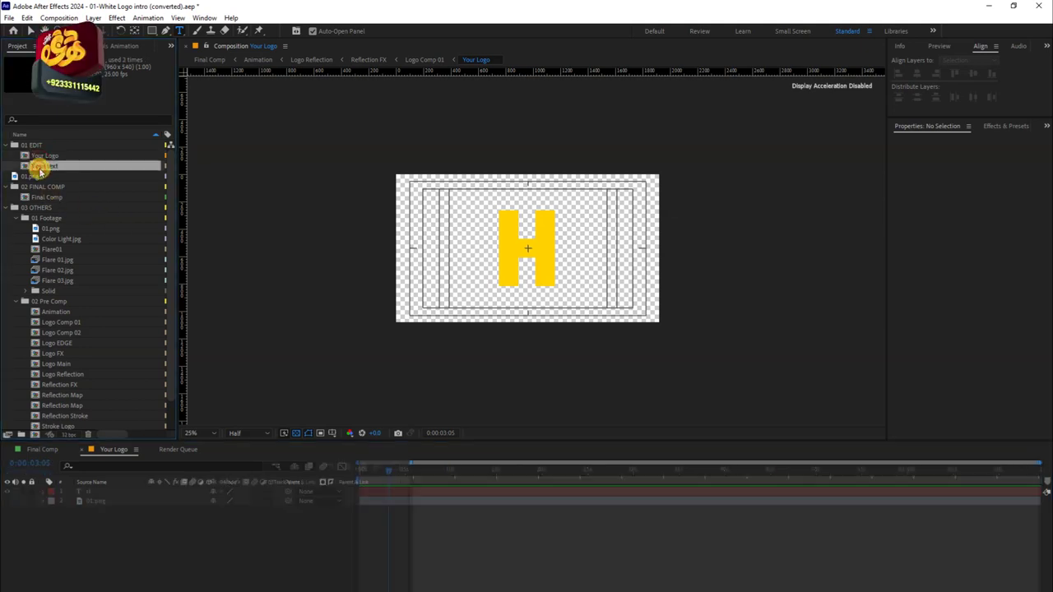
{"action": "left_click_drag", "start_coordinate": [469, 470], "coordinate": [617, 475]}
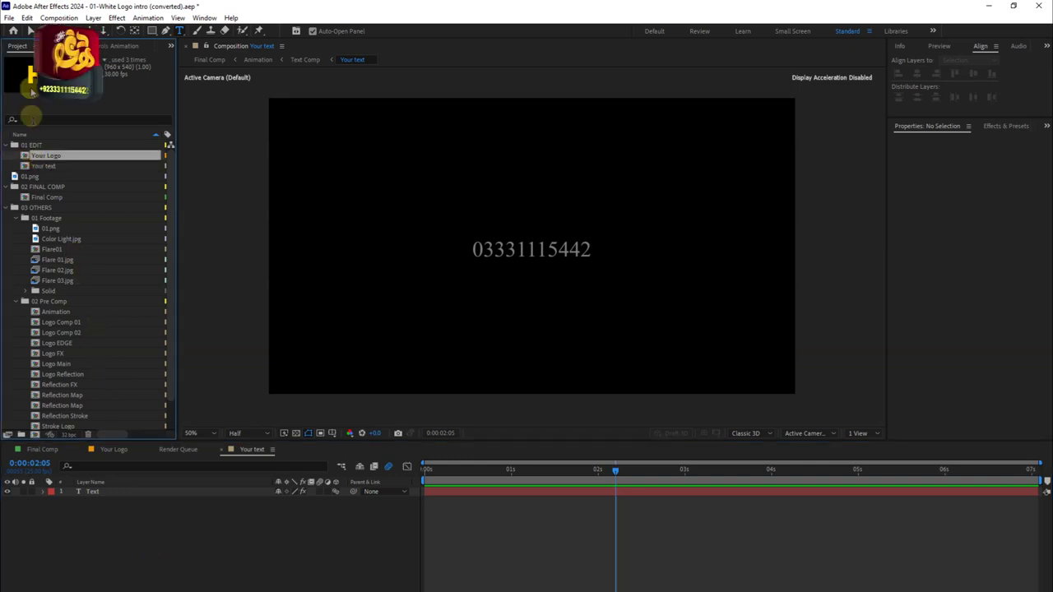
Close the project without saving and open the Glossy Logo Build Up project from 03_Hadi Backups
{"action": "left_click", "coordinate": [9, 18]}
{"action": "left_click", "coordinate": [29, 95]}
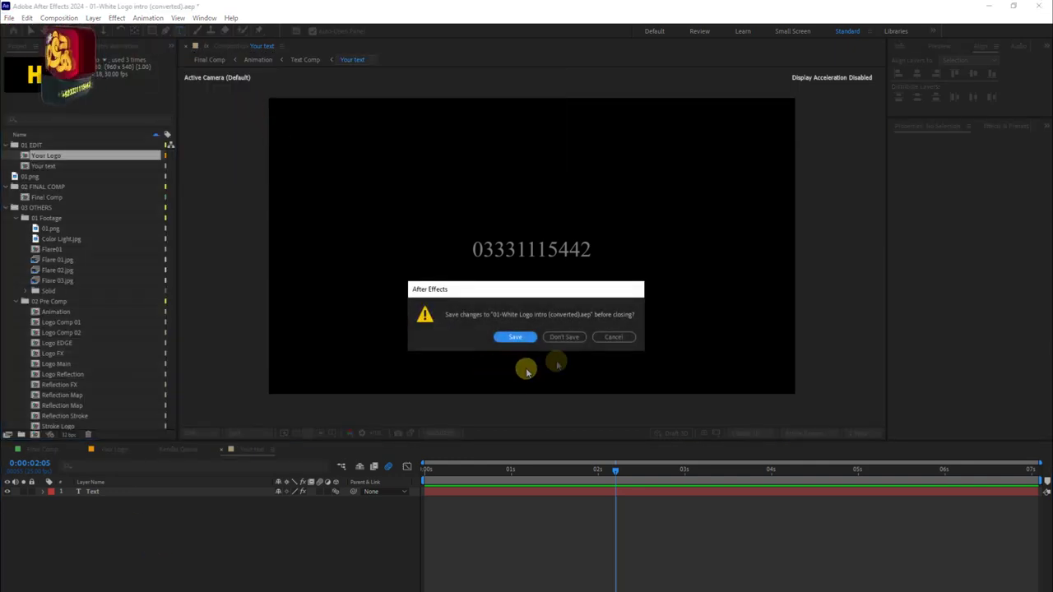
{"action": "left_click", "coordinate": [574, 338]}
{"action": "key", "text": "alt+Up"}
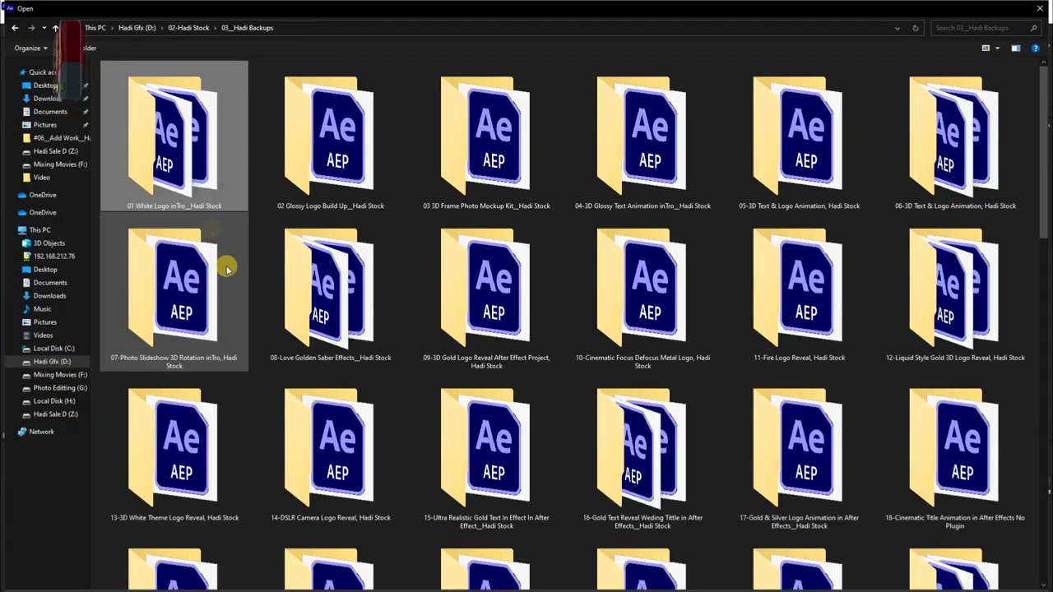
{"action": "left_click", "coordinate": [285, 152]}
{"action": "double_click", "coordinate": [285, 152]}
{"action": "double_click", "coordinate": [111, 101]}
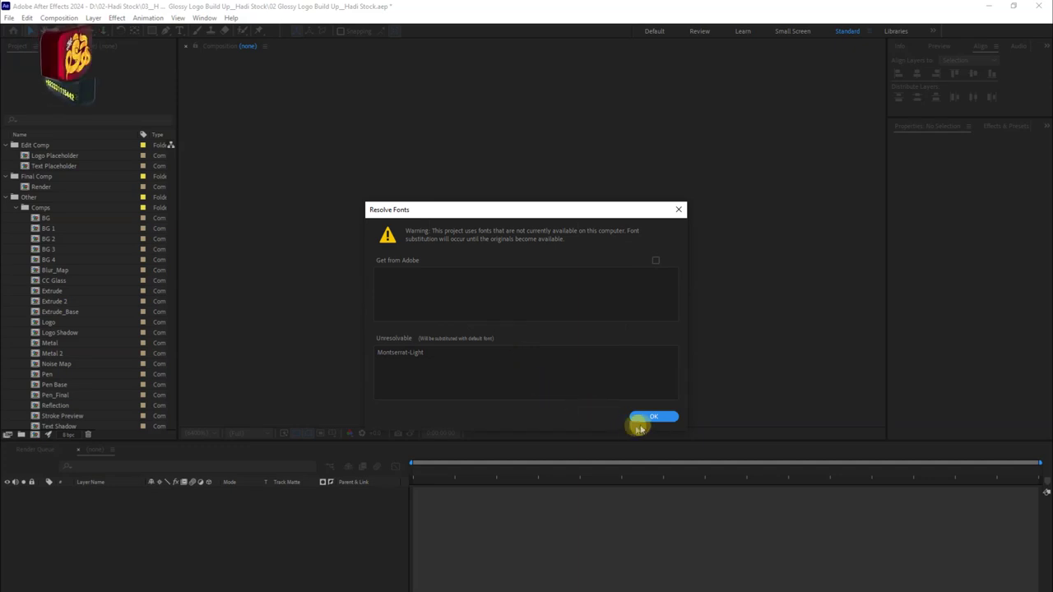
Accept the font substitution and version conversion, then scrub the Render preview to 3:16
{"action": "left_click", "coordinate": [646, 419]}
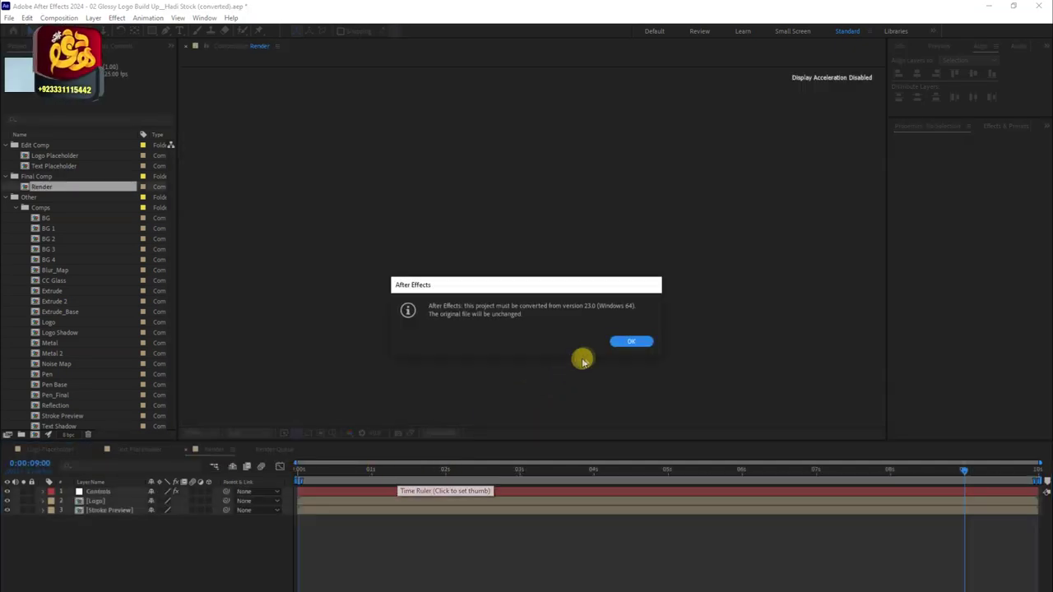
{"action": "left_click", "coordinate": [620, 343]}
{"action": "left_click_drag", "start_coordinate": [325, 473], "coordinate": [337, 473]}
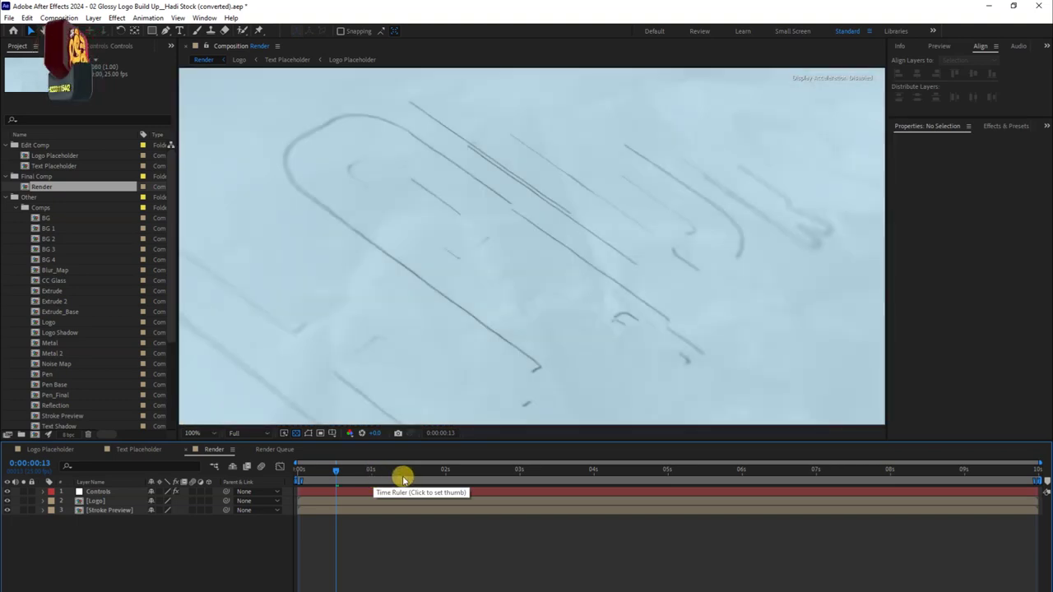
{"action": "left_click", "coordinate": [436, 477]}
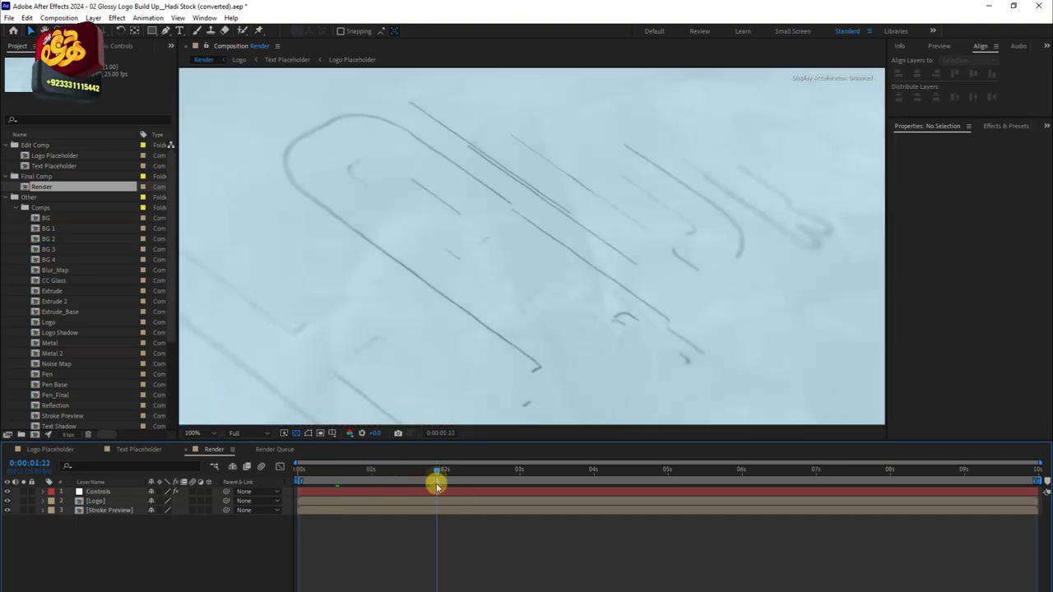
{"action": "left_click", "coordinate": [566, 471]}
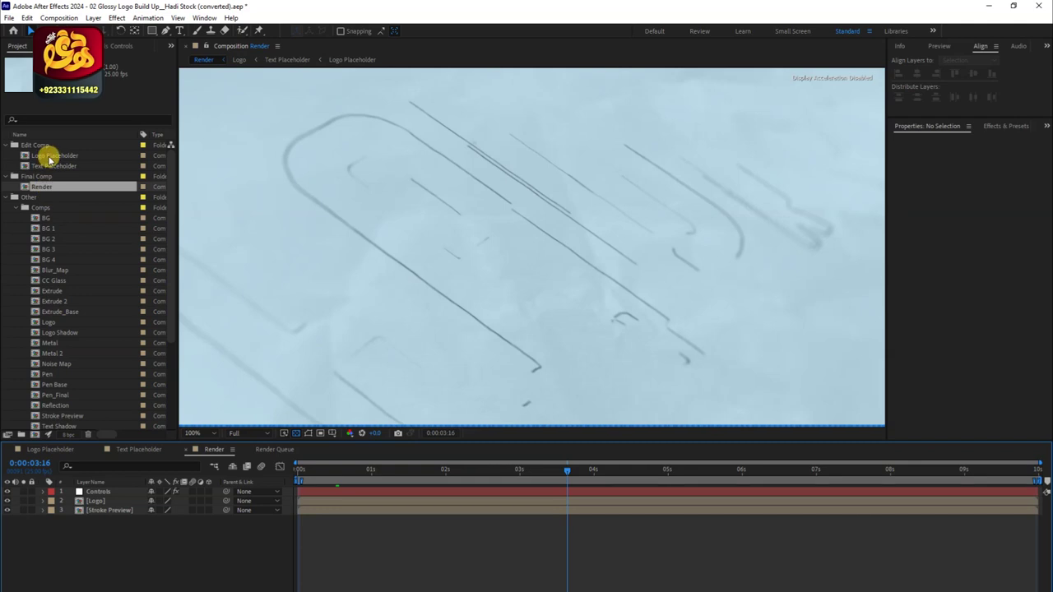
Open Text Placeholder until HADI STOCK is fully formed, then open Logo Placeholder
{"action": "left_click", "coordinate": [51, 156]}
{"action": "double_click", "coordinate": [50, 167]}
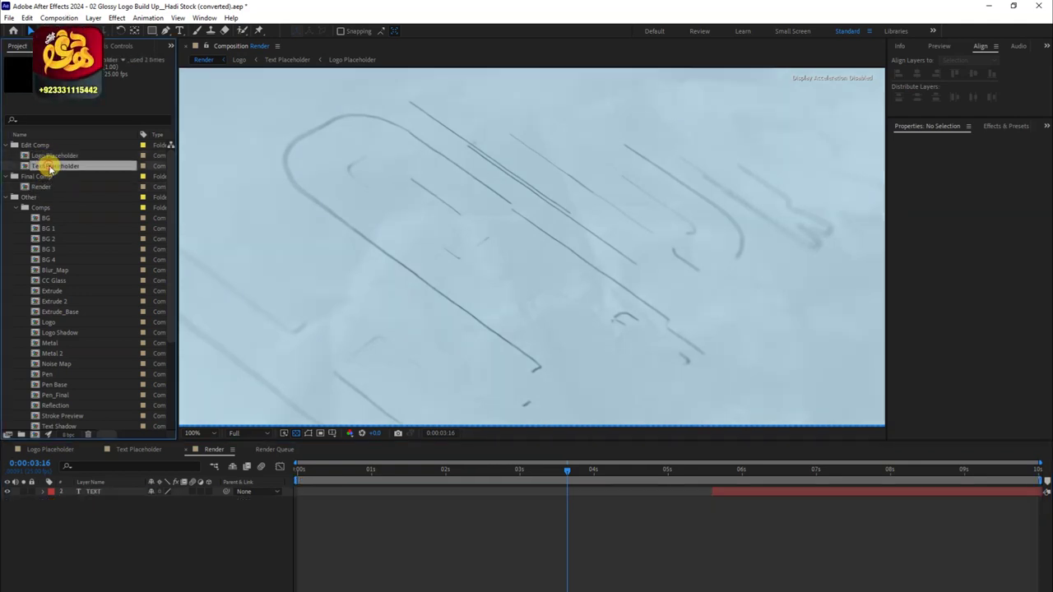
{"action": "left_click_drag", "start_coordinate": [653, 470], "coordinate": [666, 470]}
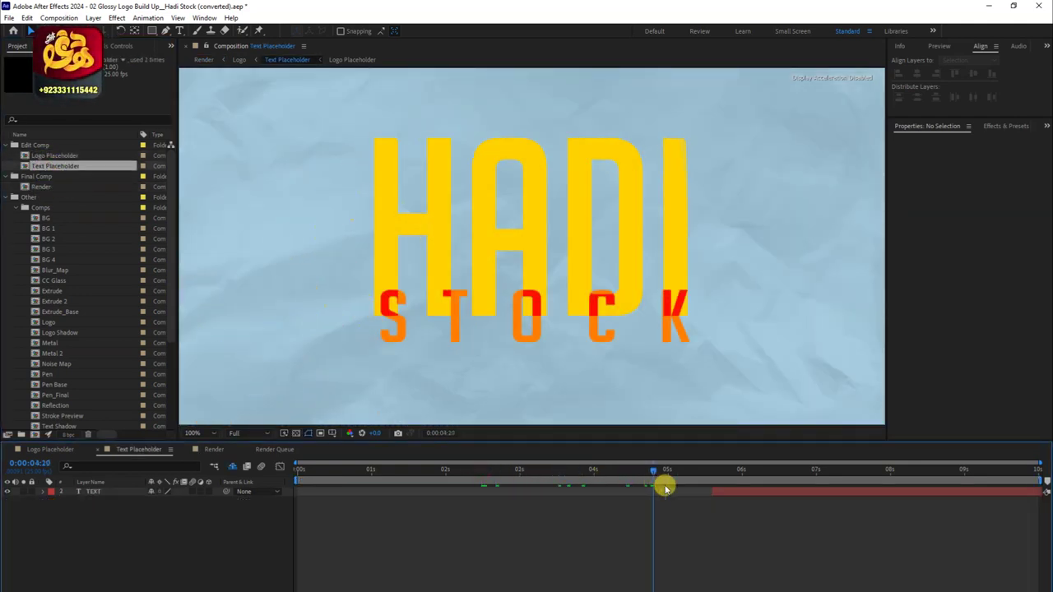
{"action": "double_click", "coordinate": [54, 156]}
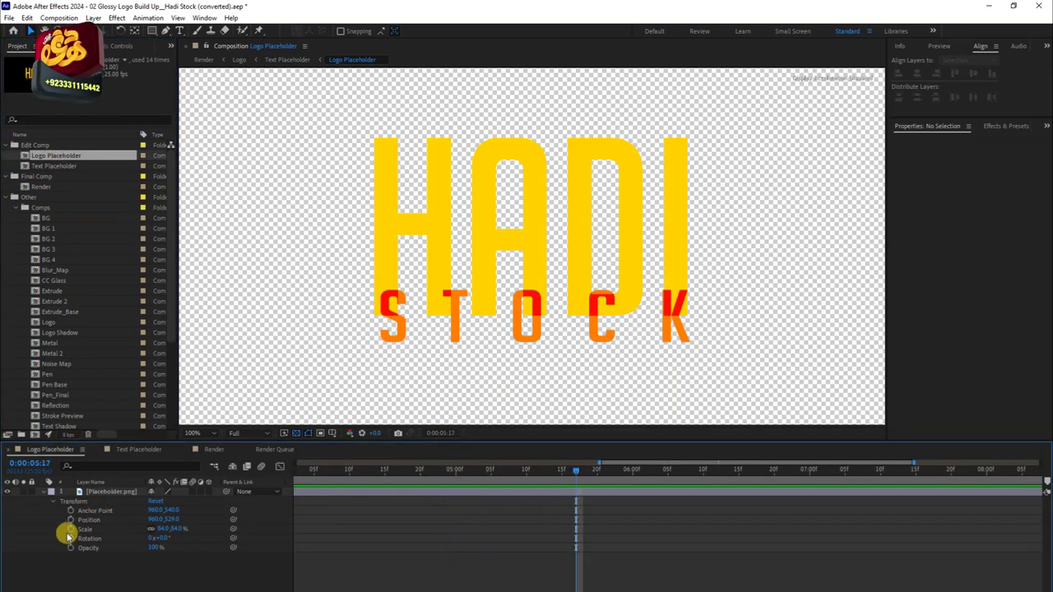
Add a new text layer reading H in the Logo Placeholder composition
{"action": "right_click", "coordinate": [82, 564]}
{"action": "mouse_move", "coordinate": [139, 436]}
{"action": "left_click", "coordinate": [247, 446]}
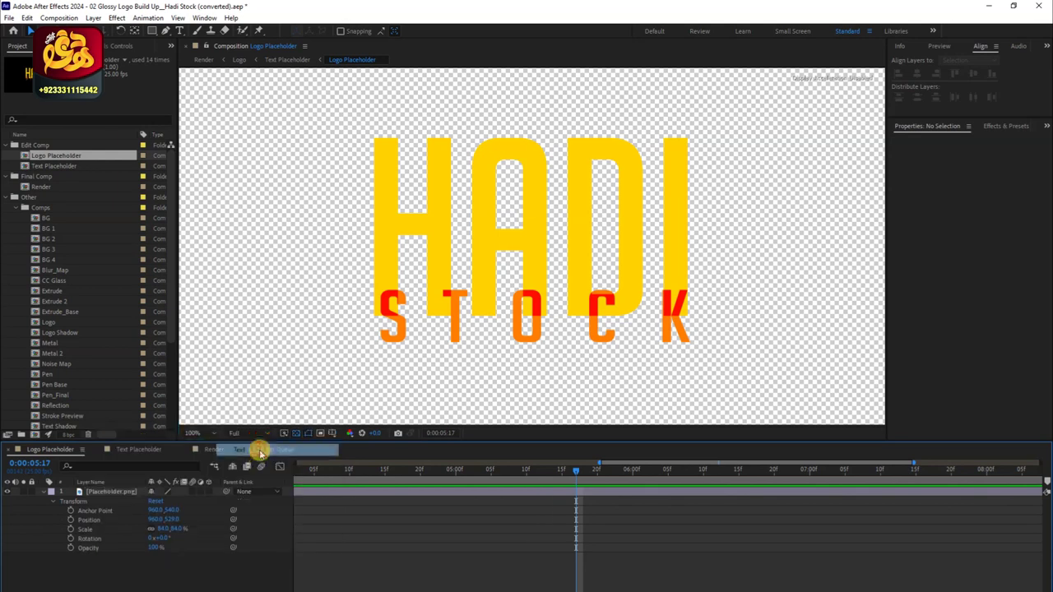
{"action": "type", "text": "H"}
{"action": "left_click", "coordinate": [165, 575]}
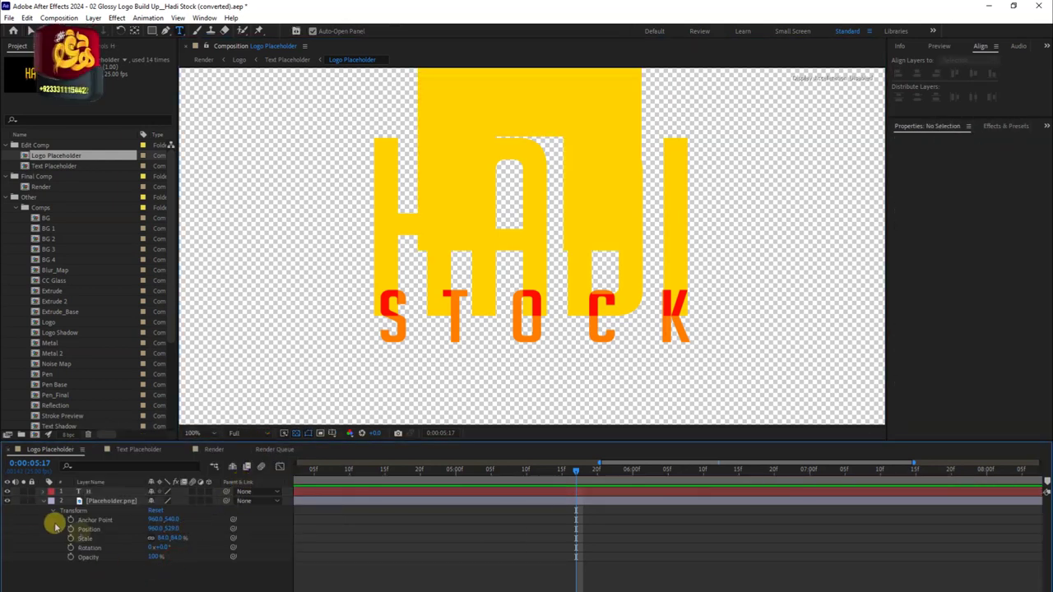
Hide the HADI STOCK placeholder image and centre the H vertically, then switch compositions
{"action": "left_click", "coordinate": [7, 501]}
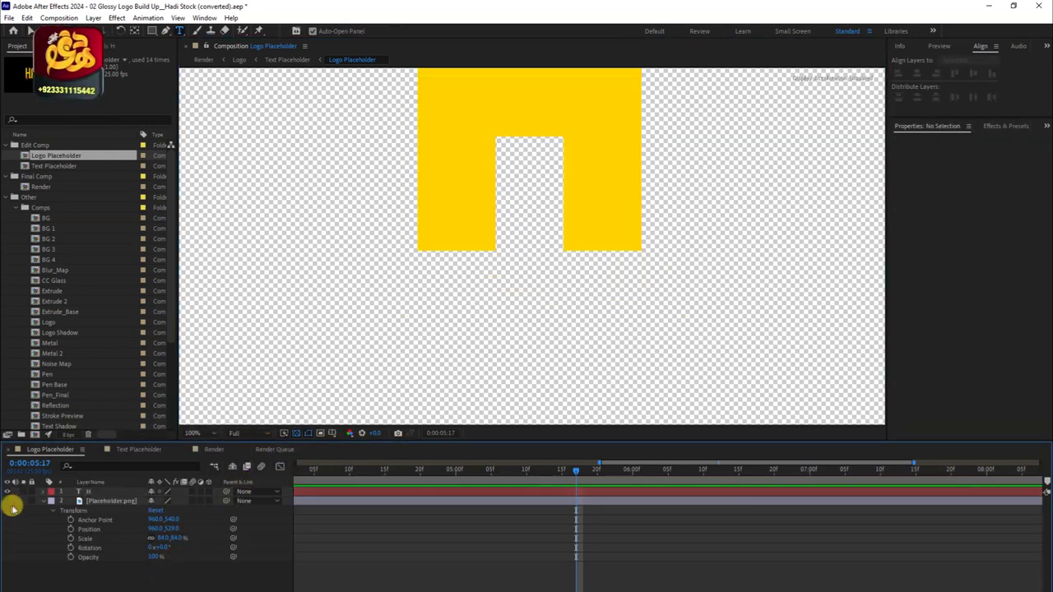
{"action": "left_click", "coordinate": [87, 492]}
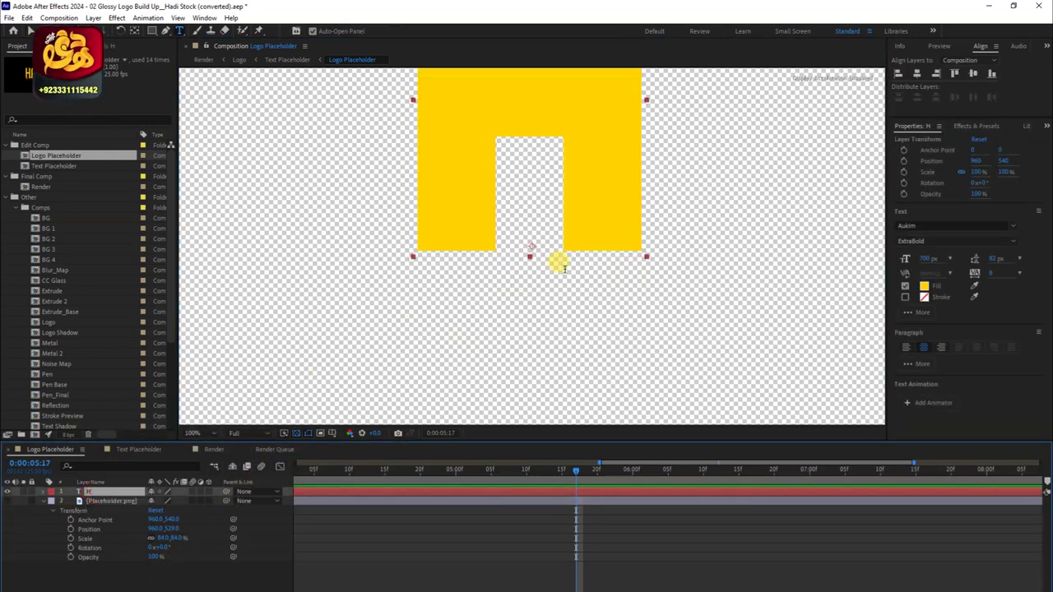
{"action": "left_click", "coordinate": [971, 74]}
{"action": "left_click", "coordinate": [188, 569]}
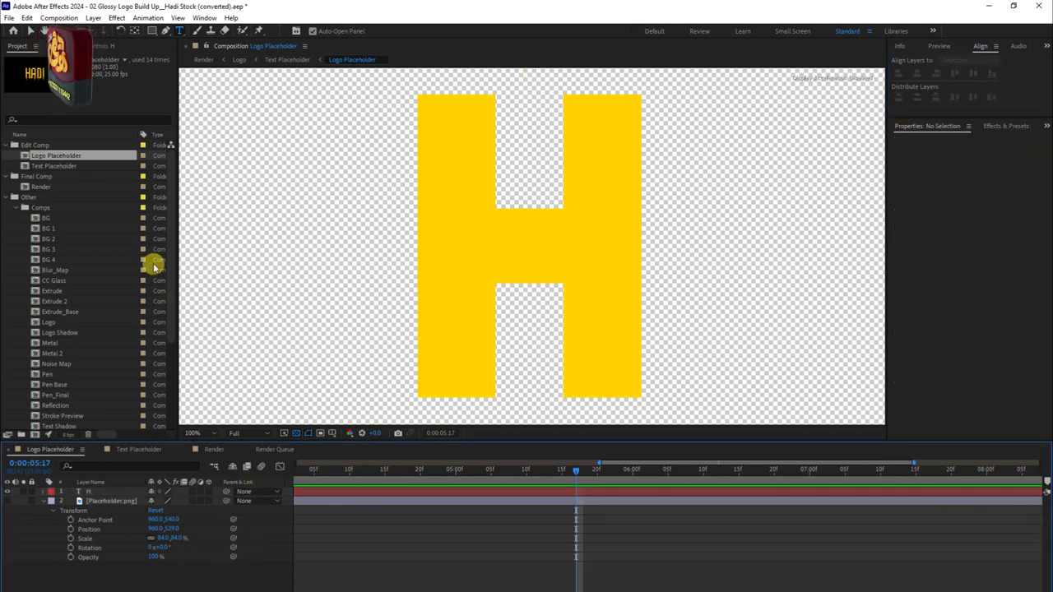
{"action": "key", "text": "F3"}
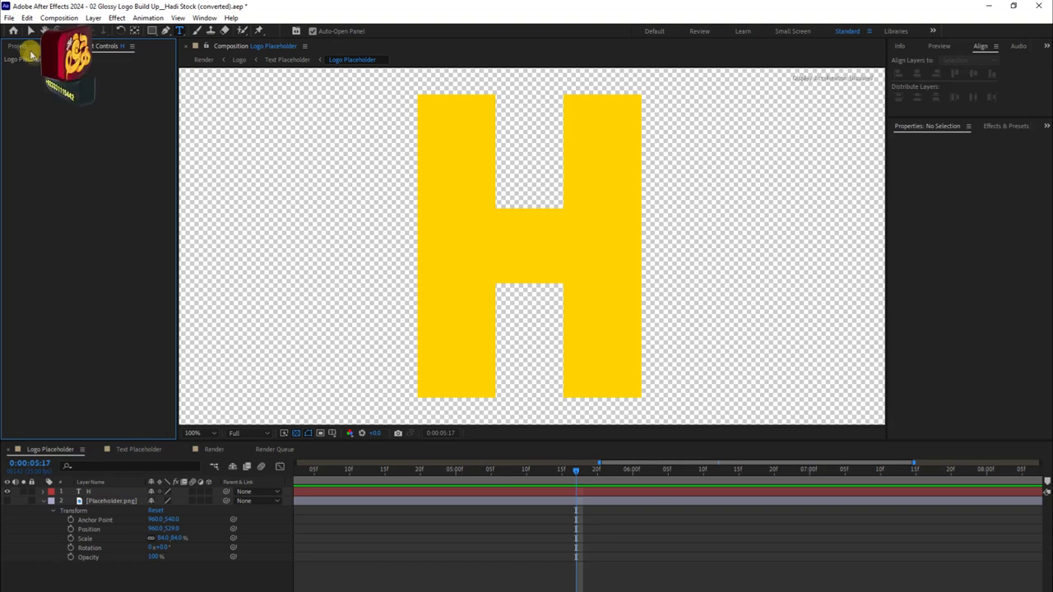
{"action": "left_click", "coordinate": [18, 47]}
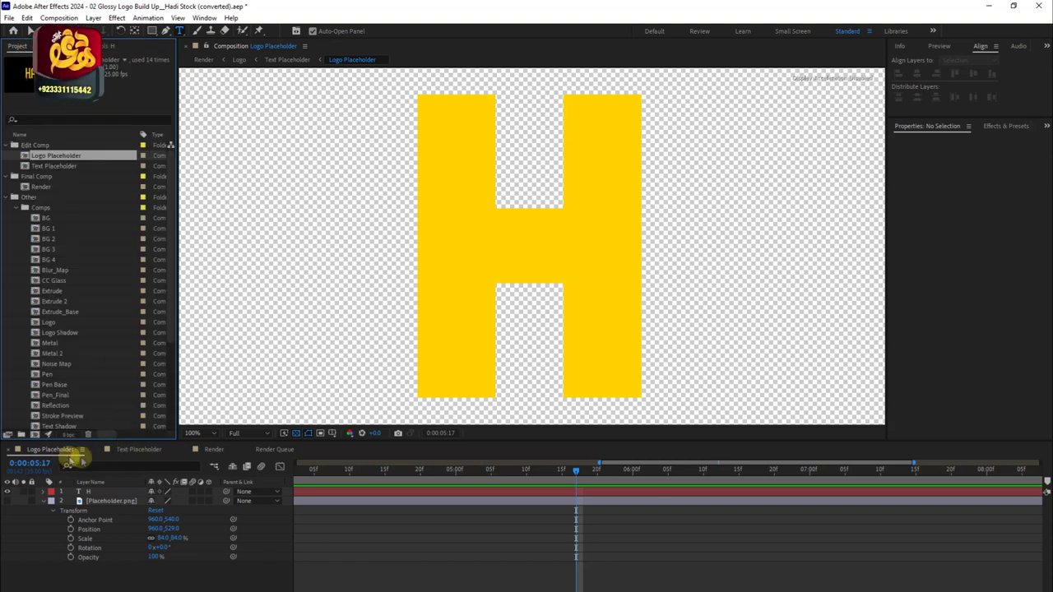
{"action": "left_click", "coordinate": [135, 450]}
Scrub the Render composition to 0:00:06:24 to see the glossy yellow 3D H
{"action": "left_click", "coordinate": [212, 449]}
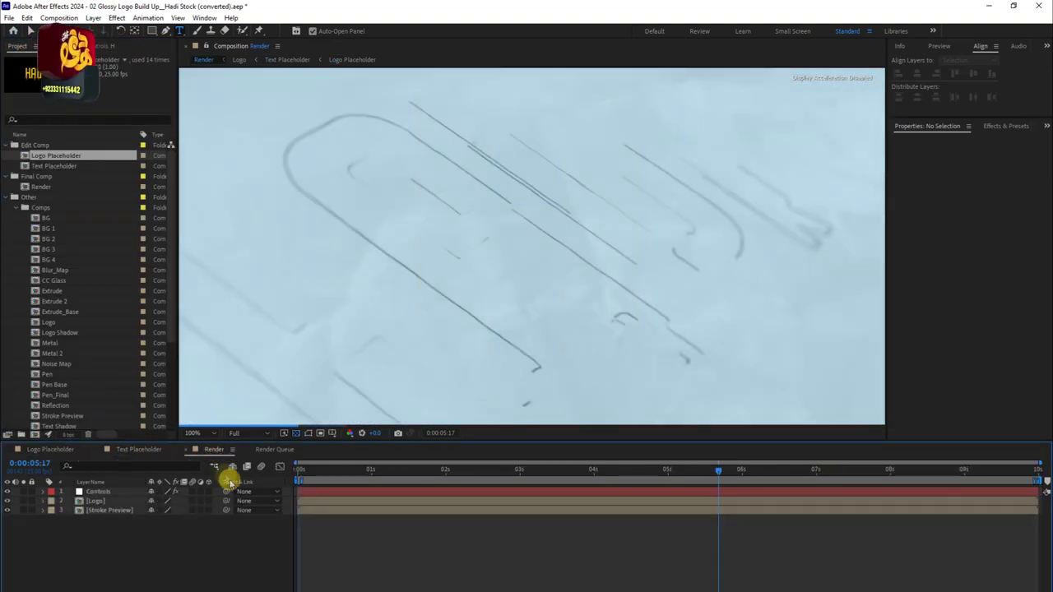
{"action": "left_click_drag", "start_coordinate": [383, 467], "coordinate": [813, 475]}
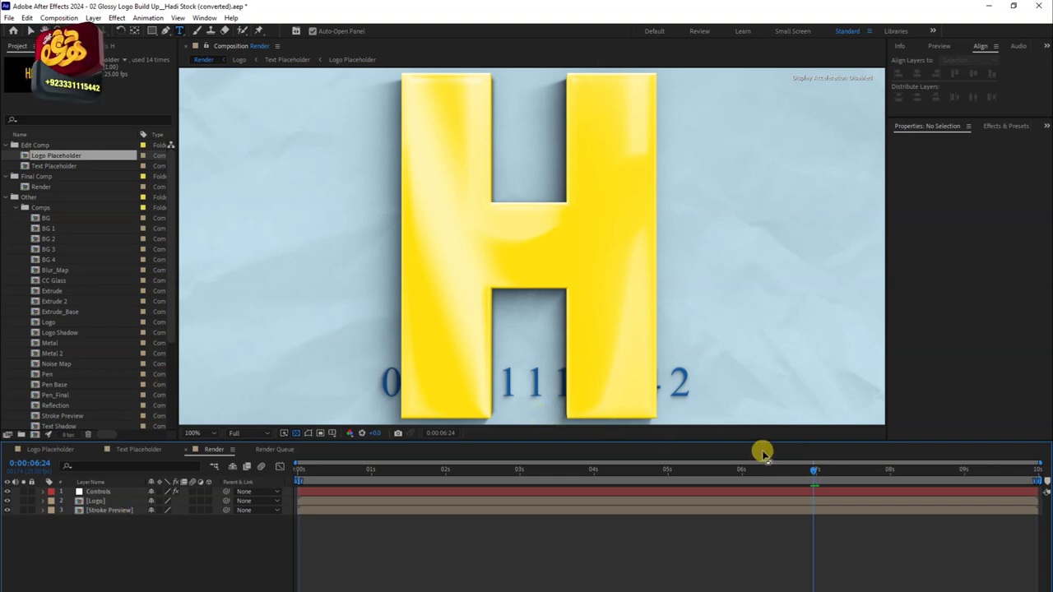
{"action": "double_click", "coordinate": [110, 502]}
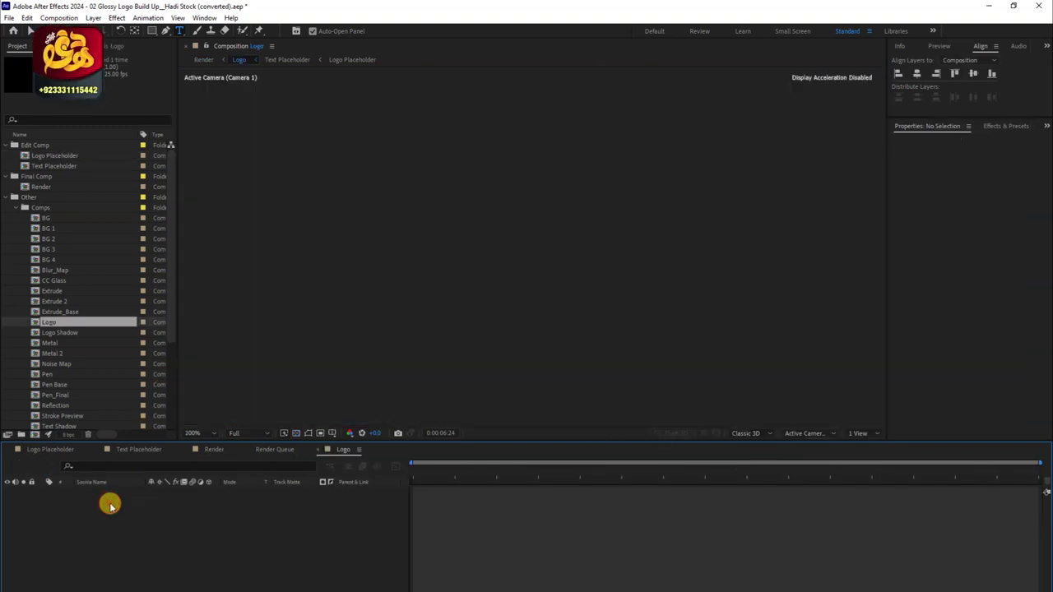
{"action": "left_click", "coordinate": [197, 432]}
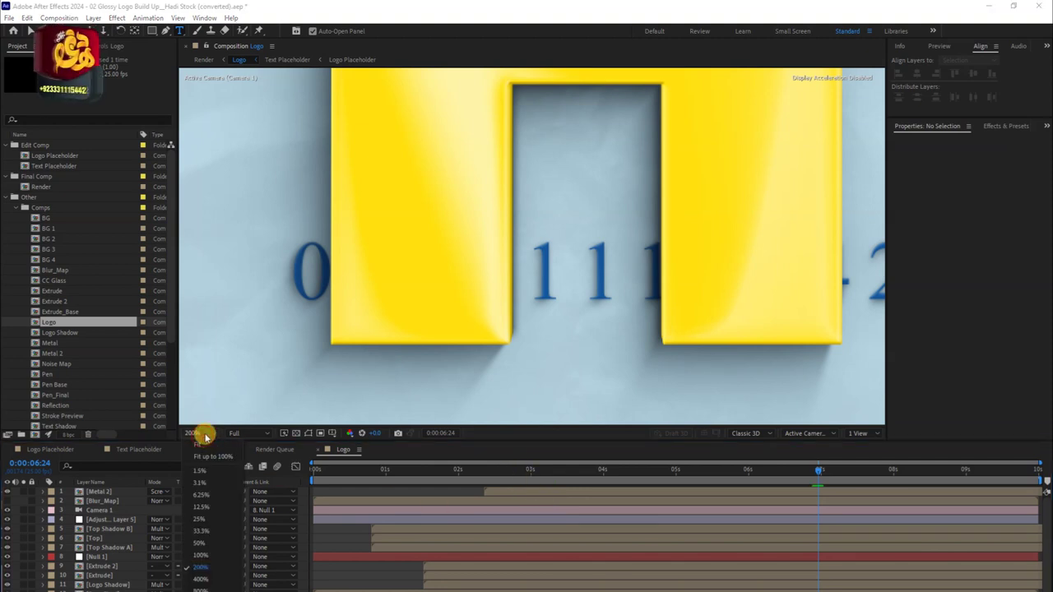
{"action": "left_click", "coordinate": [206, 485]}
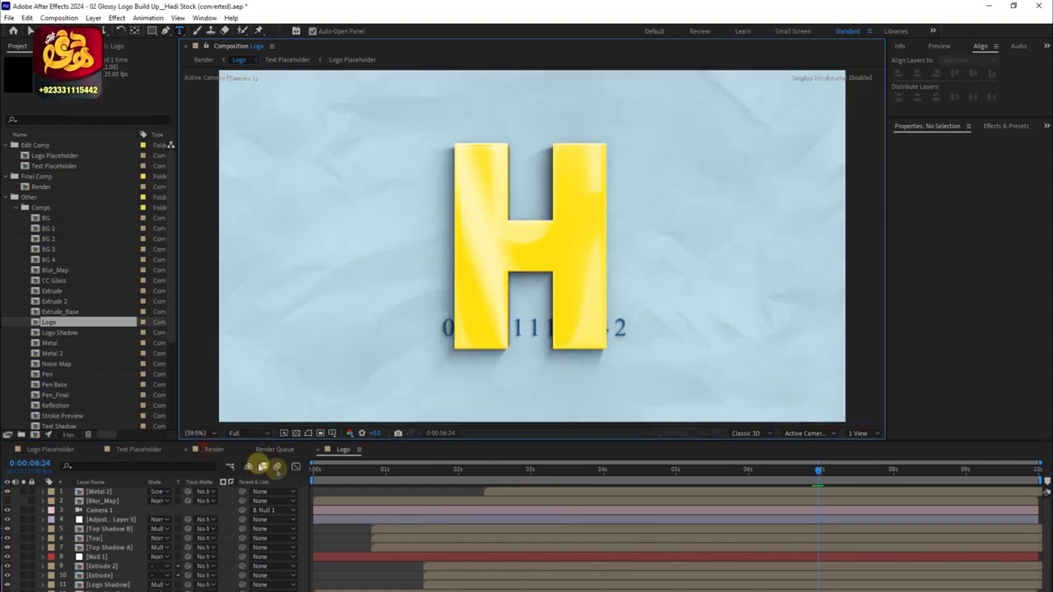
{"action": "left_click", "coordinate": [99, 529]}
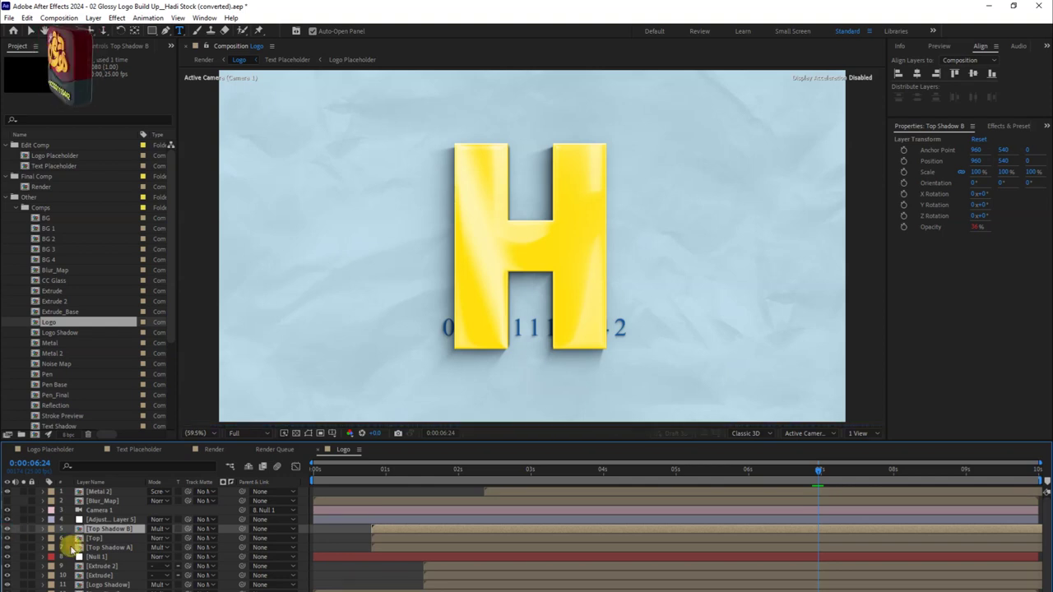
{"action": "left_click", "coordinate": [91, 538]}
{"action": "left_click", "coordinate": [6, 538]}
{"action": "left_click", "coordinate": [6, 539]}
{"action": "left_click", "coordinate": [6, 539]}
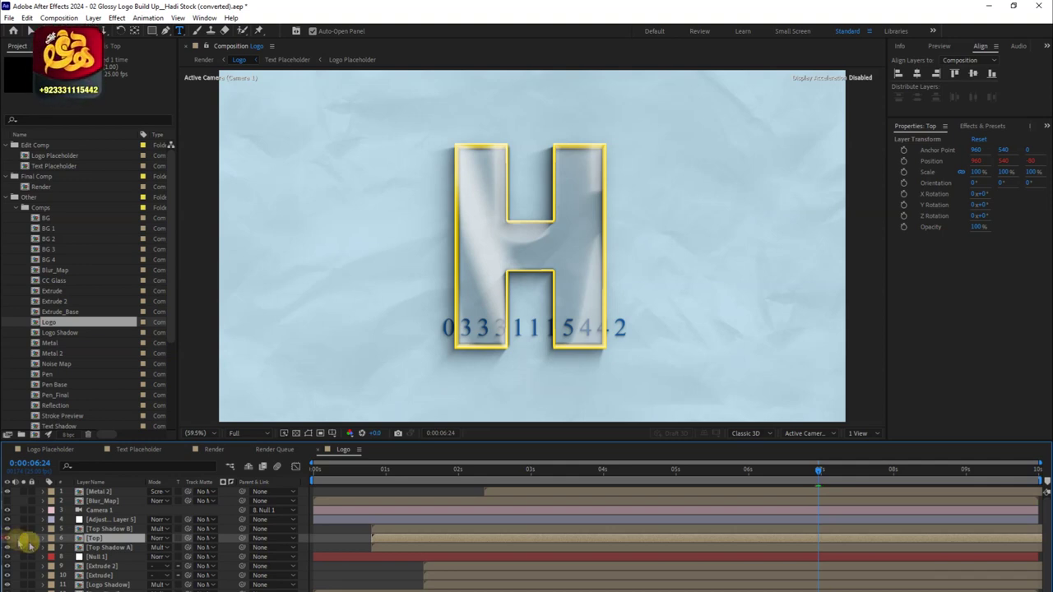
{"action": "left_click", "coordinate": [29, 544]}
{"action": "left_click", "coordinate": [16, 549]}
{"action": "key", "text": "ctrl+shift+a"}
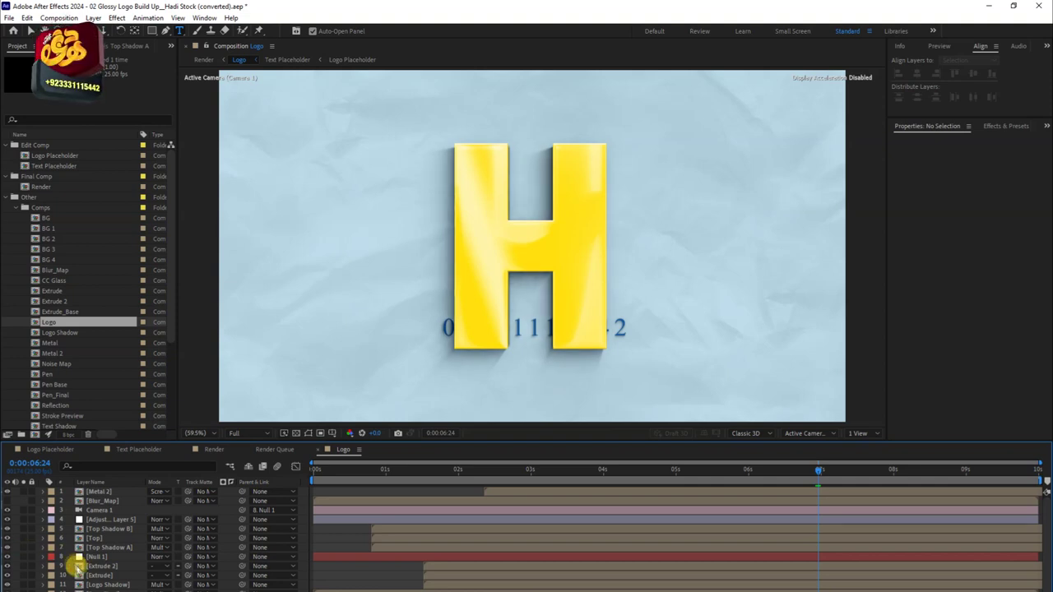
{"action": "left_click", "coordinate": [97, 566]}
{"action": "key", "text": "F2"}
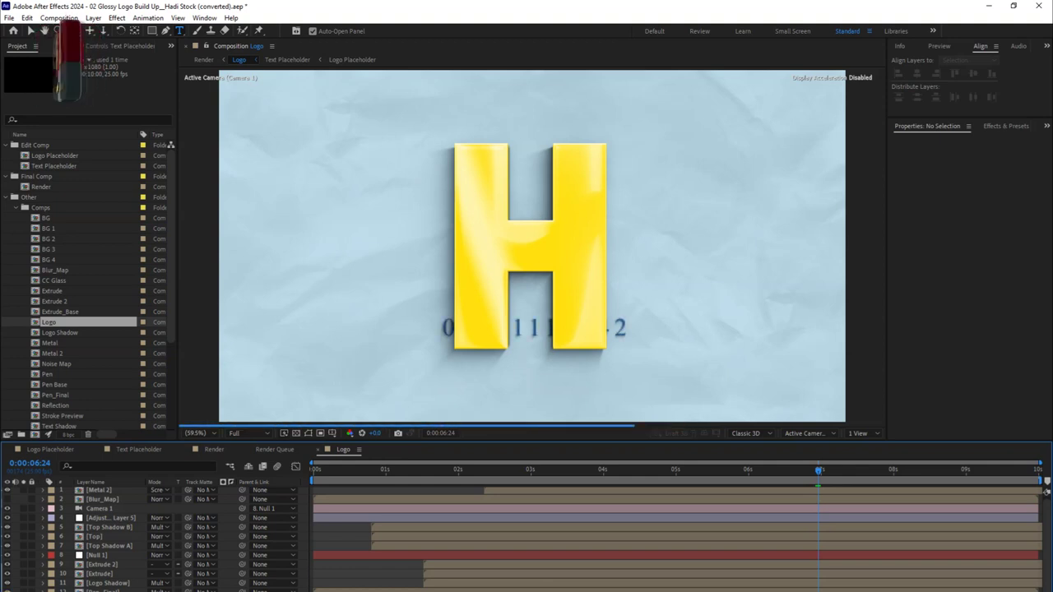
Replace the TEXT layer's placeholder digits in Text Placeholder with 000000
{"action": "double_click", "coordinate": [55, 165]}
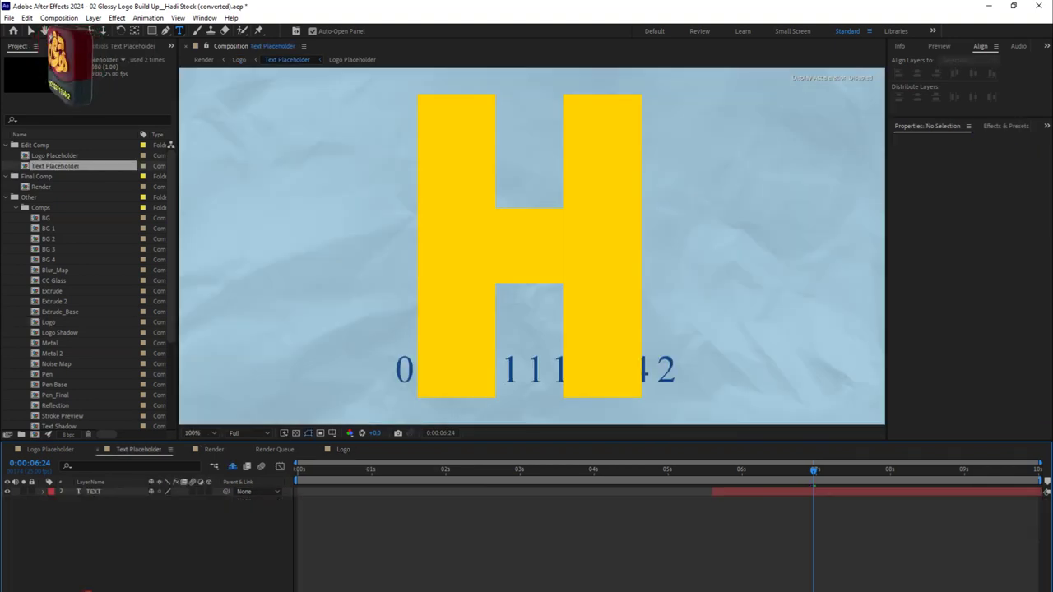
{"action": "left_click_drag", "start_coordinate": [416, 477], "coordinate": [759, 472]}
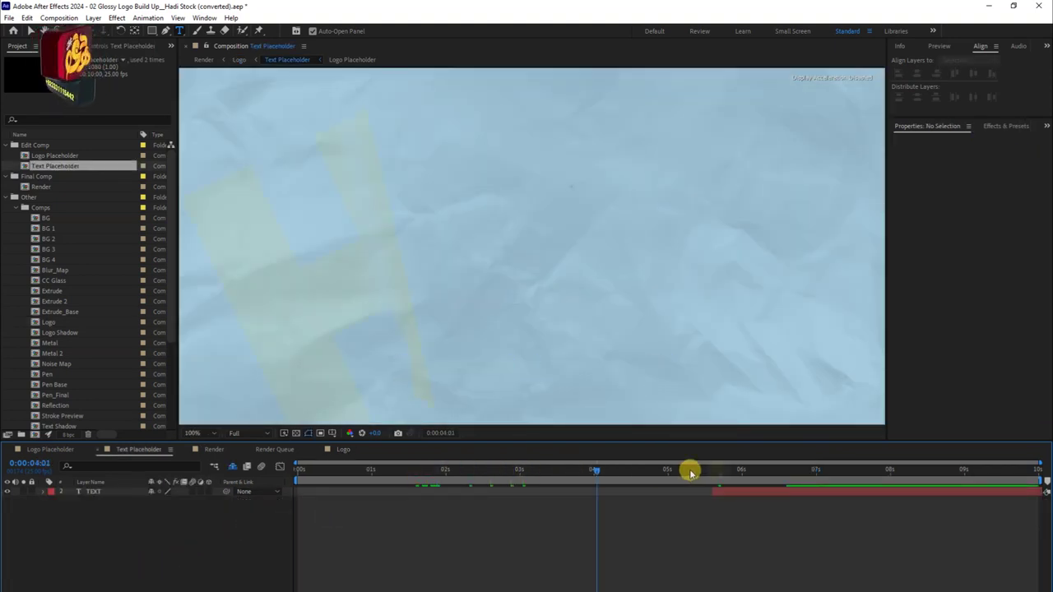
{"action": "left_click", "coordinate": [741, 496]}
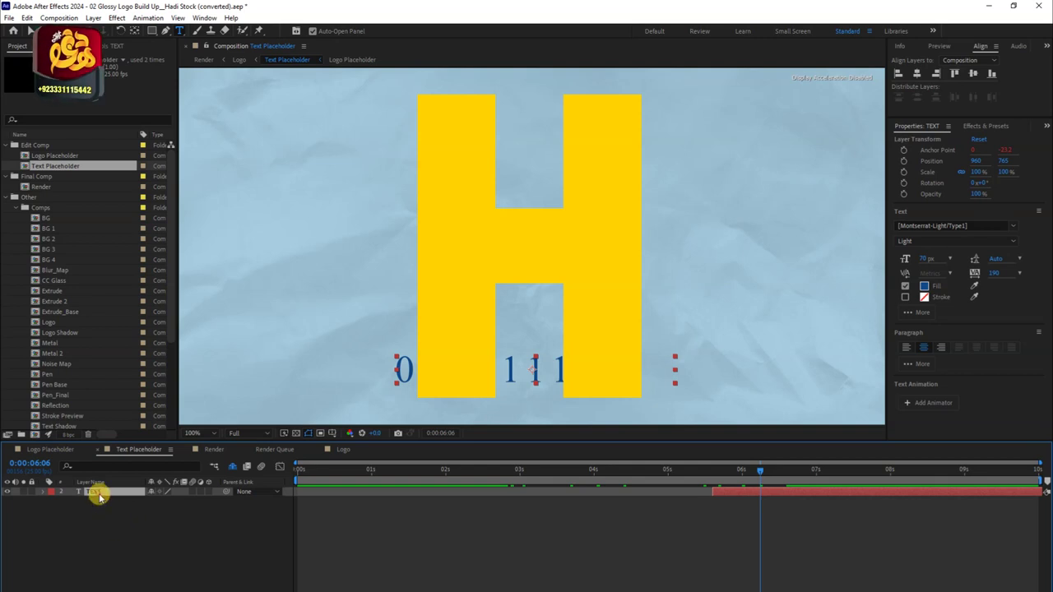
{"action": "double_click", "coordinate": [97, 493]}
{"action": "type", "text": "000000"}
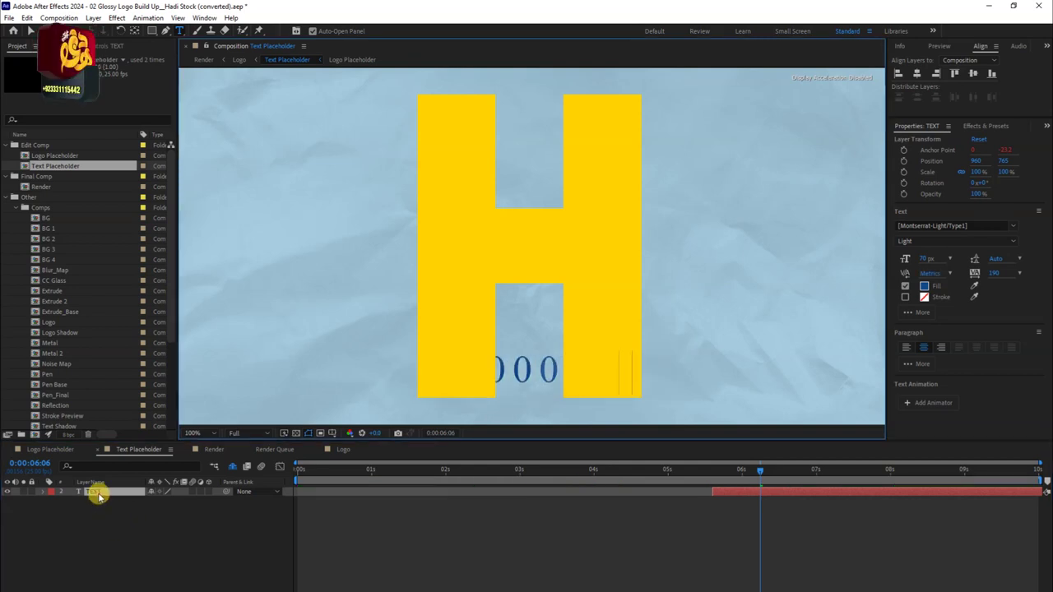
{"action": "left_click", "coordinate": [99, 526]}
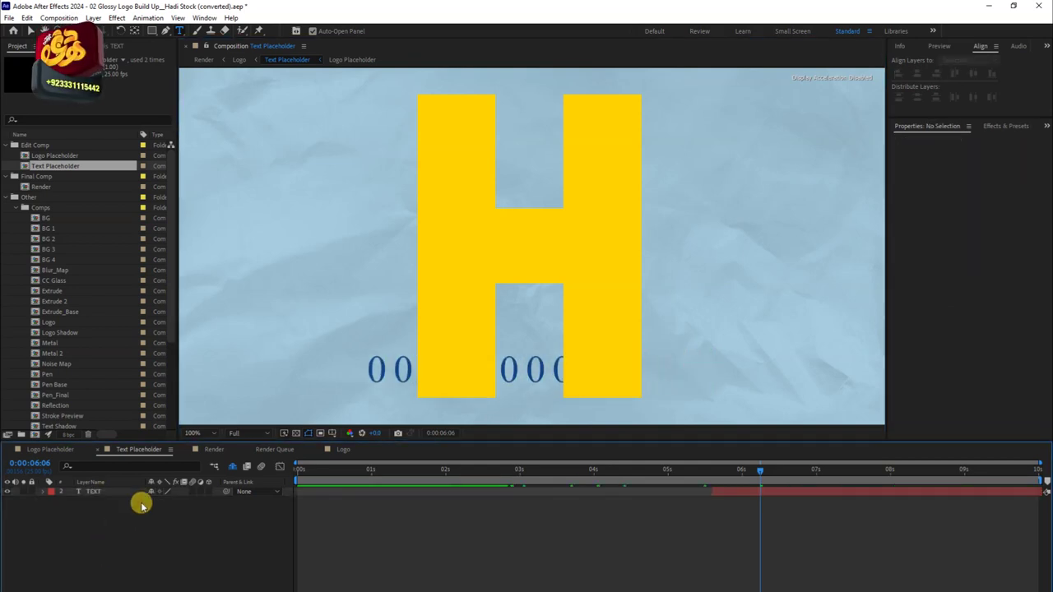
{"action": "left_click", "coordinate": [58, 450]}
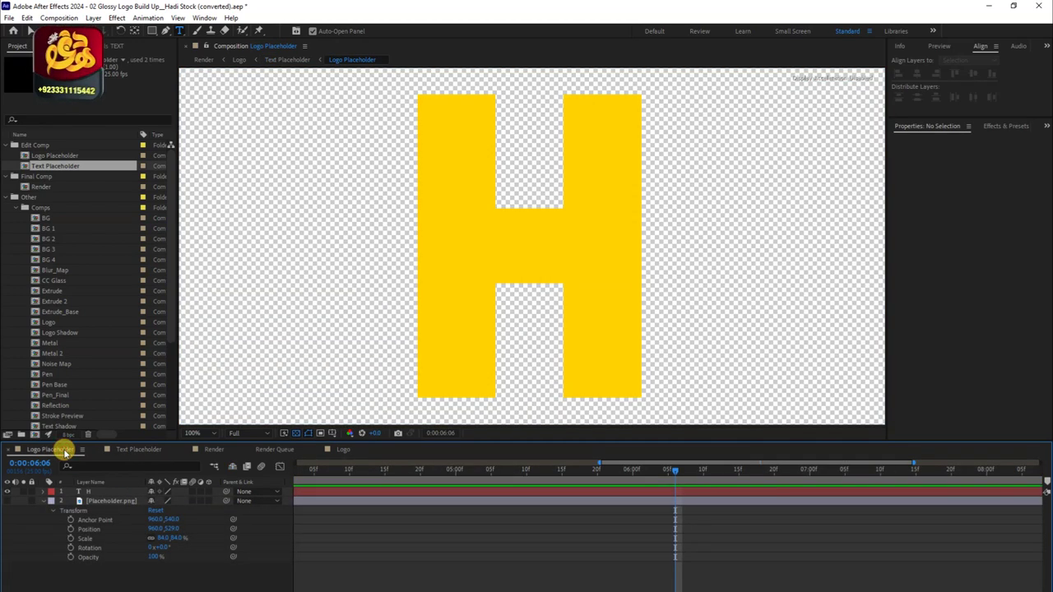
{"action": "left_click", "coordinate": [125, 452]}
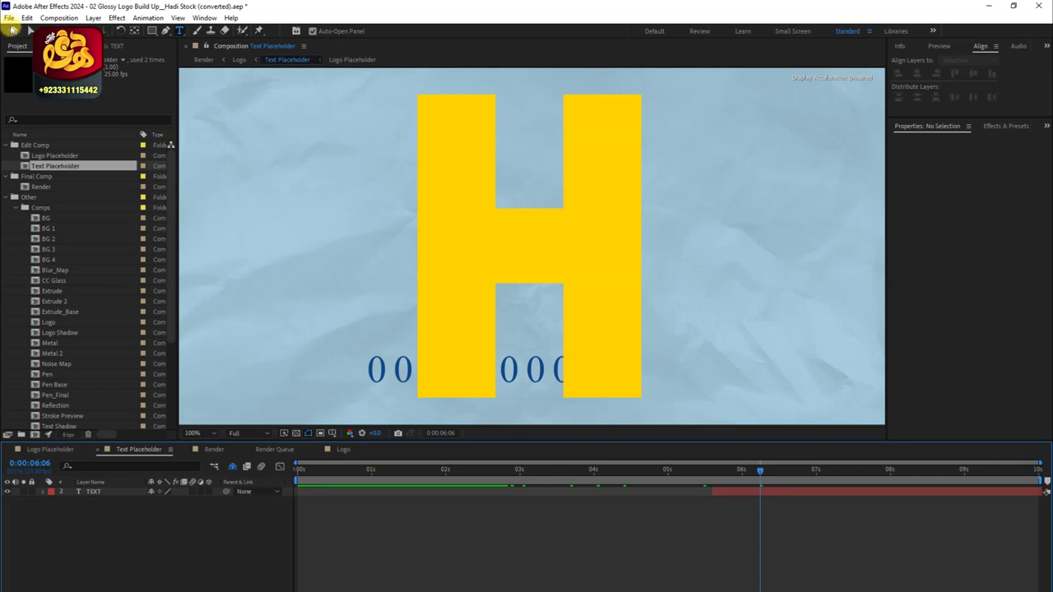
Open 03 Photo Mockup Kit from the 3D Frame Photo Mockup Kit folder without saving, accepting the fonts notice
{"action": "left_click", "coordinate": [9, 17]}
{"action": "left_click", "coordinate": [27, 43]}
{"action": "left_click", "coordinate": [583, 342]}
{"action": "left_click", "coordinate": [55, 28]}
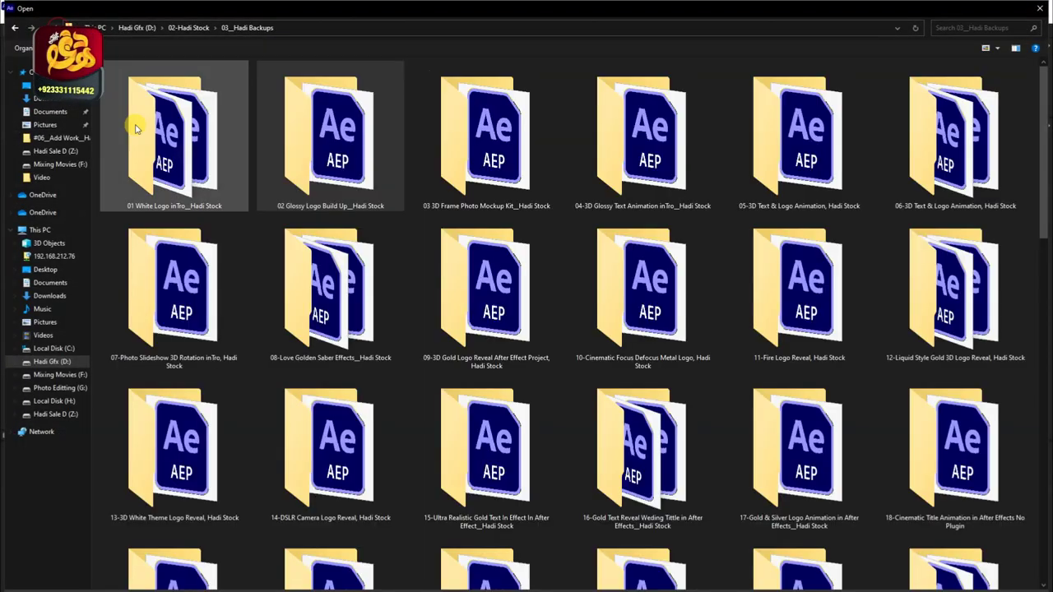
{"action": "double_click", "coordinate": [453, 150]}
{"action": "double_click", "coordinate": [132, 103]}
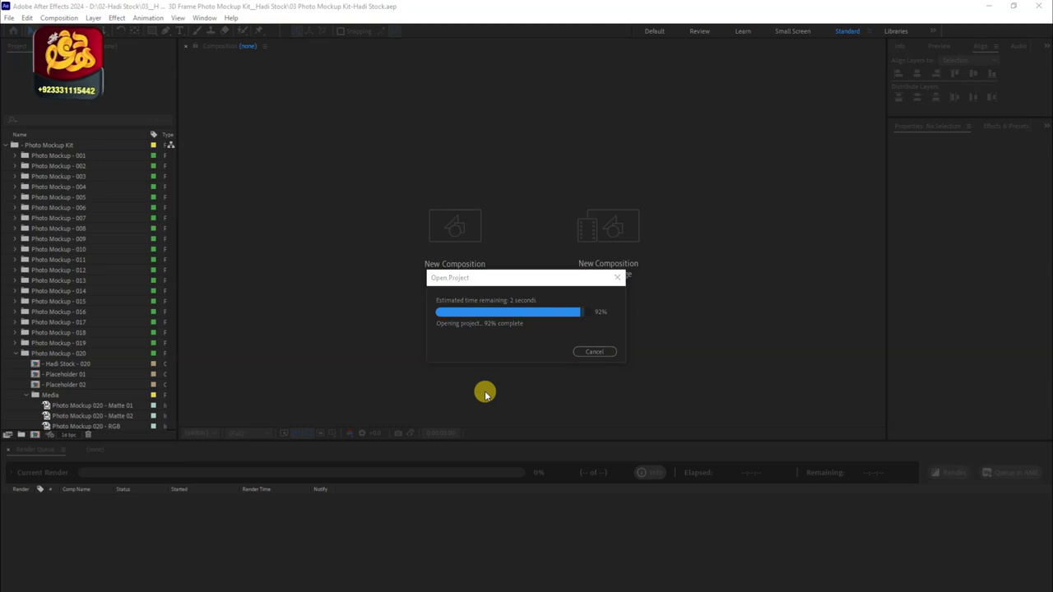
{"action": "left_click", "coordinate": [649, 418]}
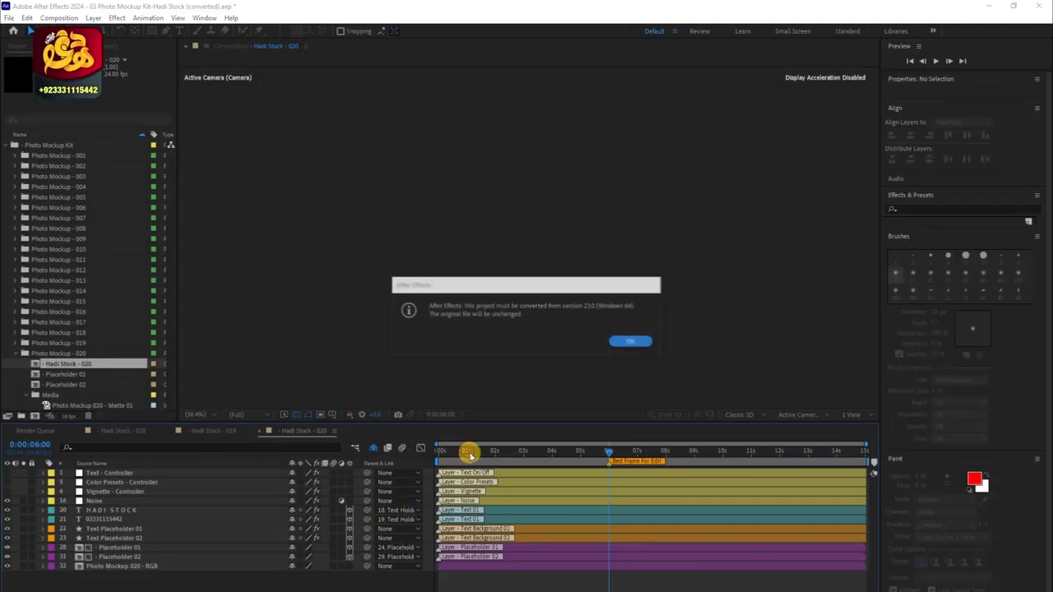
Dismiss the version-conversion and missing-files notices and preview a later mockup frame
{"action": "left_click", "coordinate": [633, 343]}
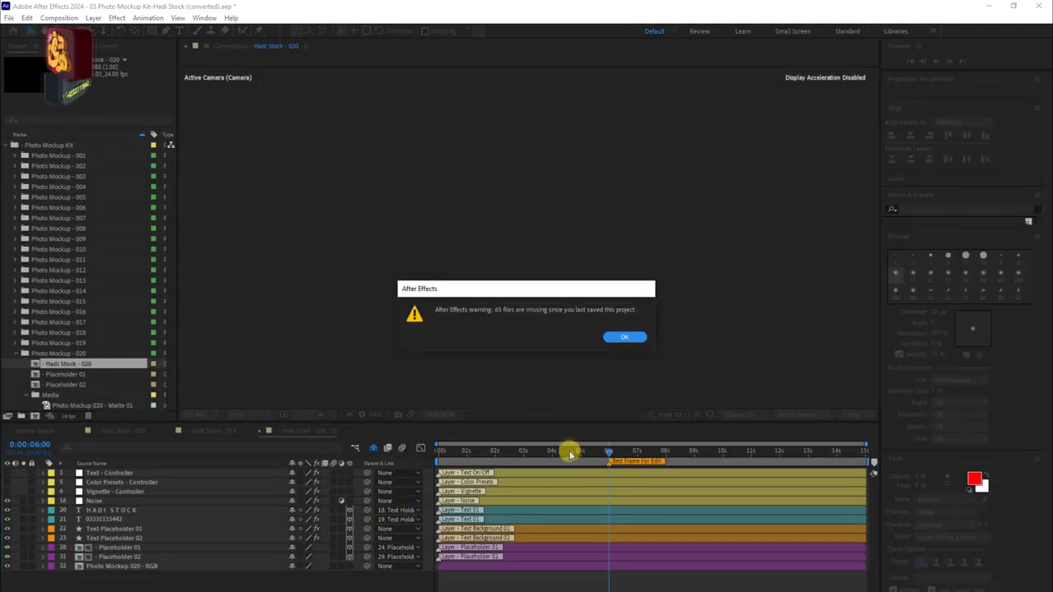
{"action": "left_click", "coordinate": [628, 337]}
{"action": "left_click", "coordinate": [573, 452]}
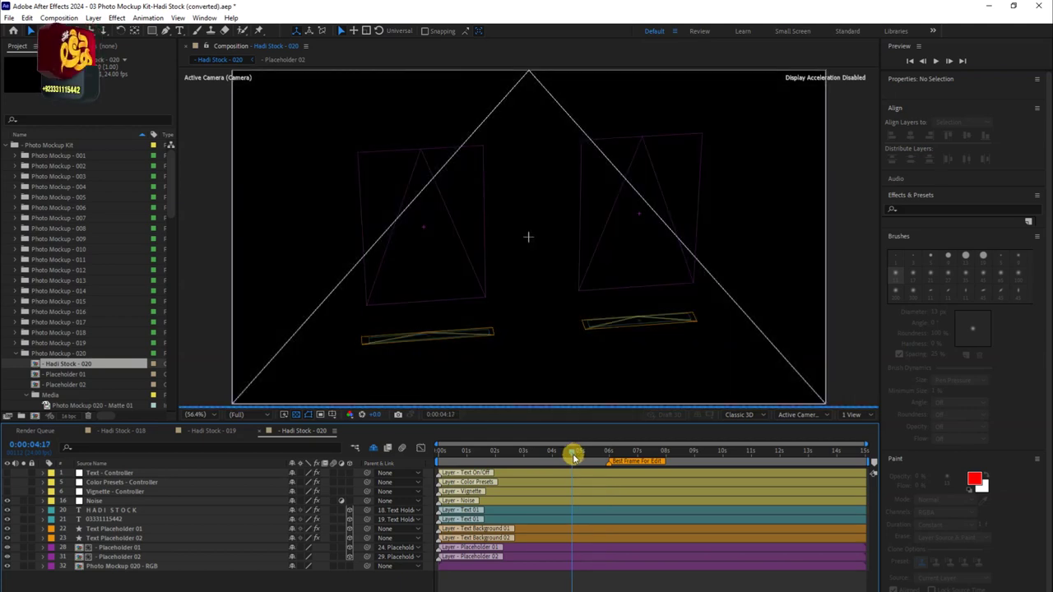
{"action": "left_click_drag", "start_coordinate": [573, 453], "coordinate": [578, 452]}
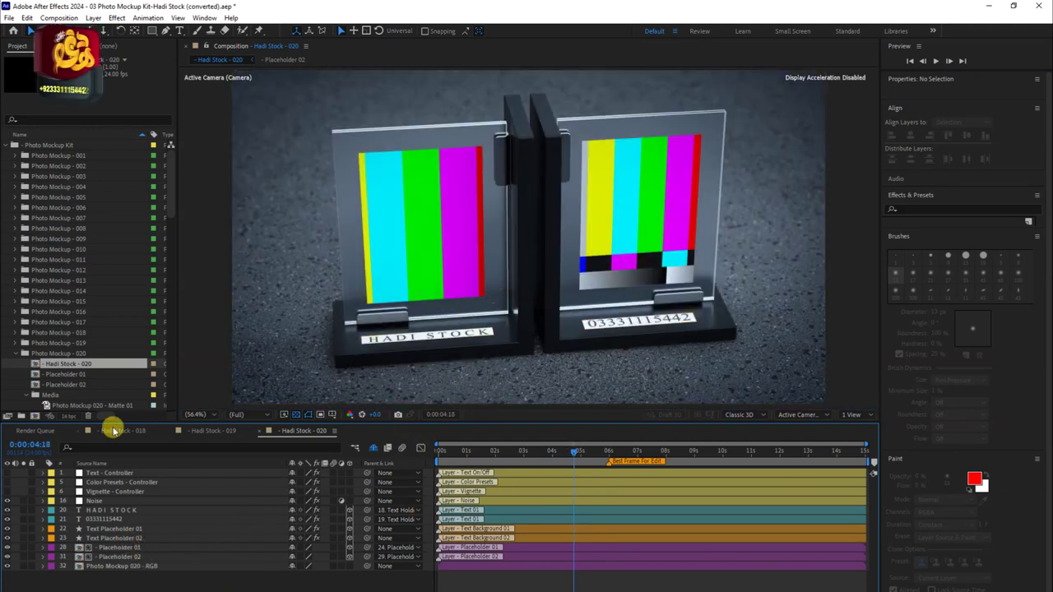
Browse the Photo Mockup folders and open Hadi Stock 01 from Photo Mockup - 001
{"action": "left_click", "coordinate": [15, 175]}
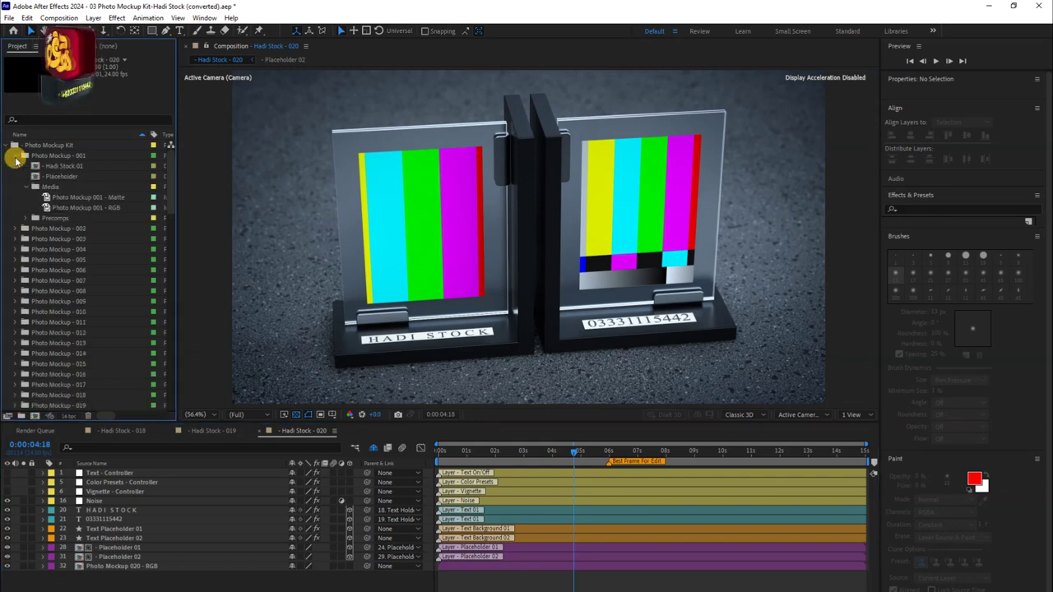
{"action": "left_click", "coordinate": [15, 175]}
{"action": "left_click", "coordinate": [14, 166]}
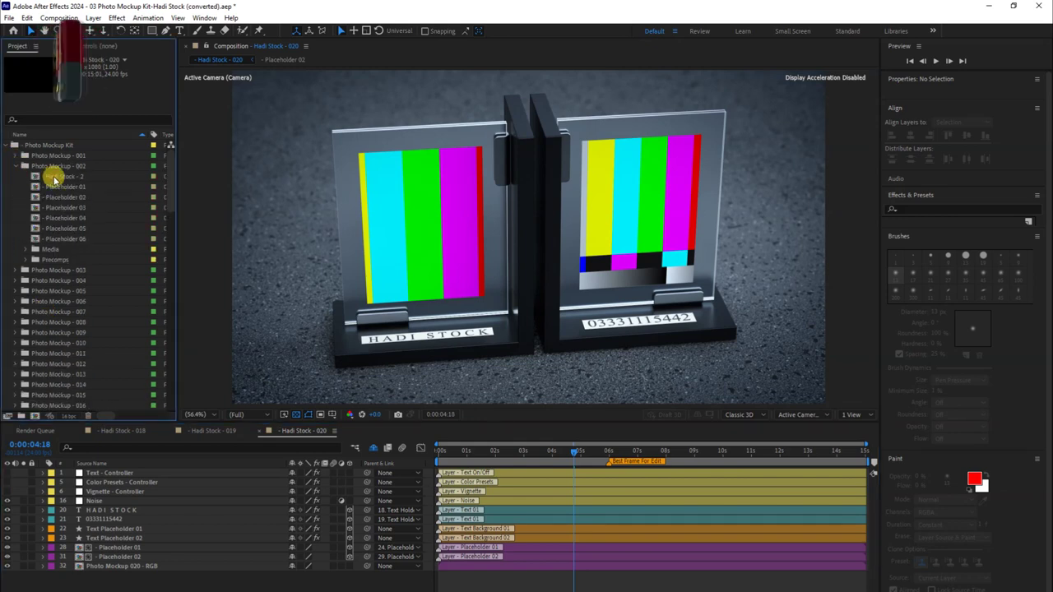
{"action": "left_click", "coordinate": [15, 166]}
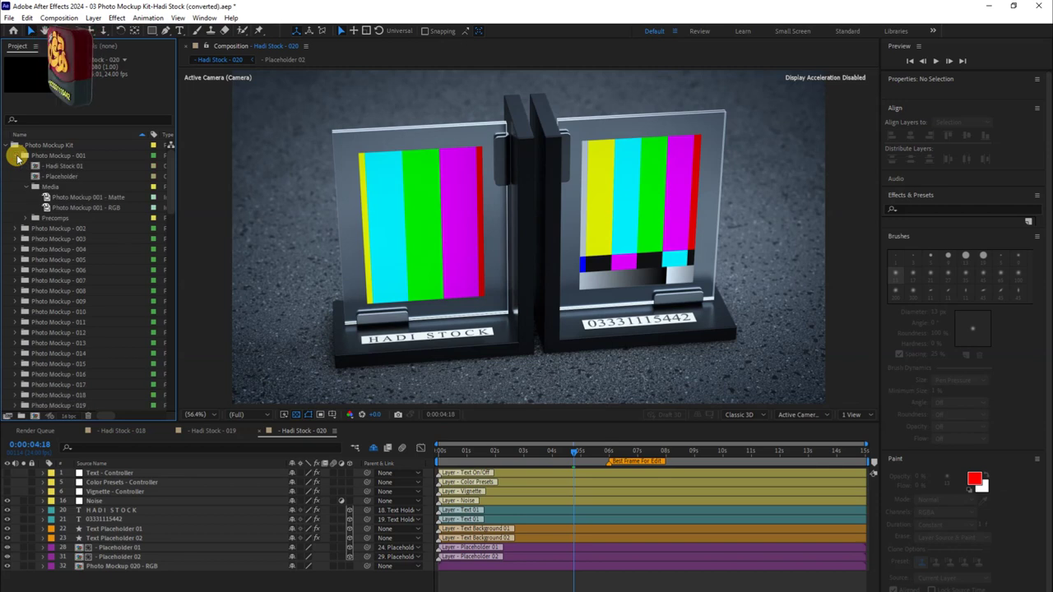
{"action": "left_click", "coordinate": [15, 156]}
{"action": "left_click", "coordinate": [60, 165]}
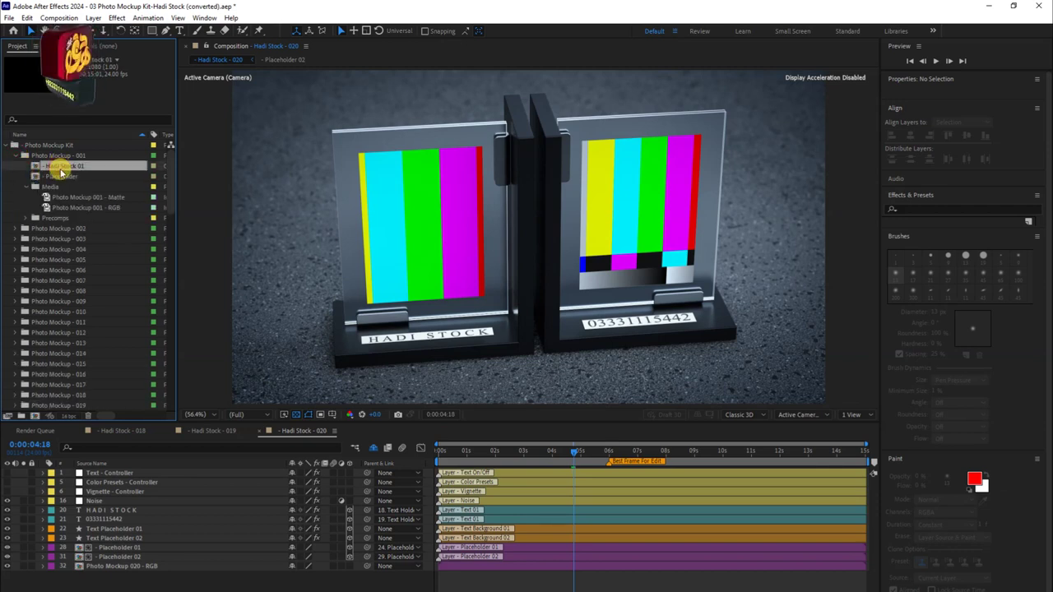
{"action": "double_click", "coordinate": [60, 167]}
Check the Placeholder layer's visibility on the photo stand, then open the Placeholder composition
{"action": "left_click_drag", "start_coordinate": [403, 451], "coordinate": [482, 451]}
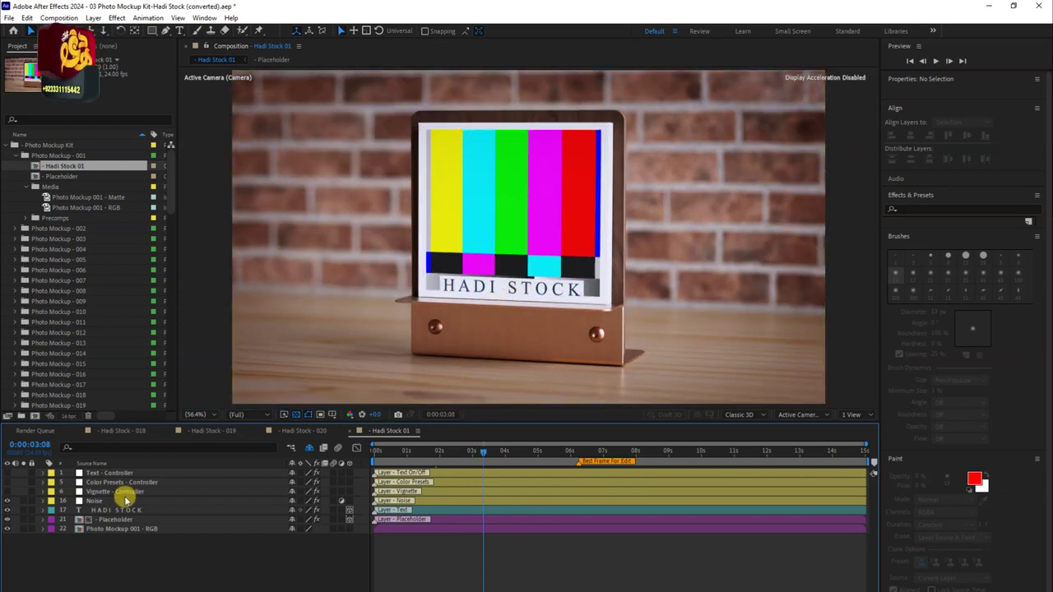
{"action": "left_click", "coordinate": [120, 509]}
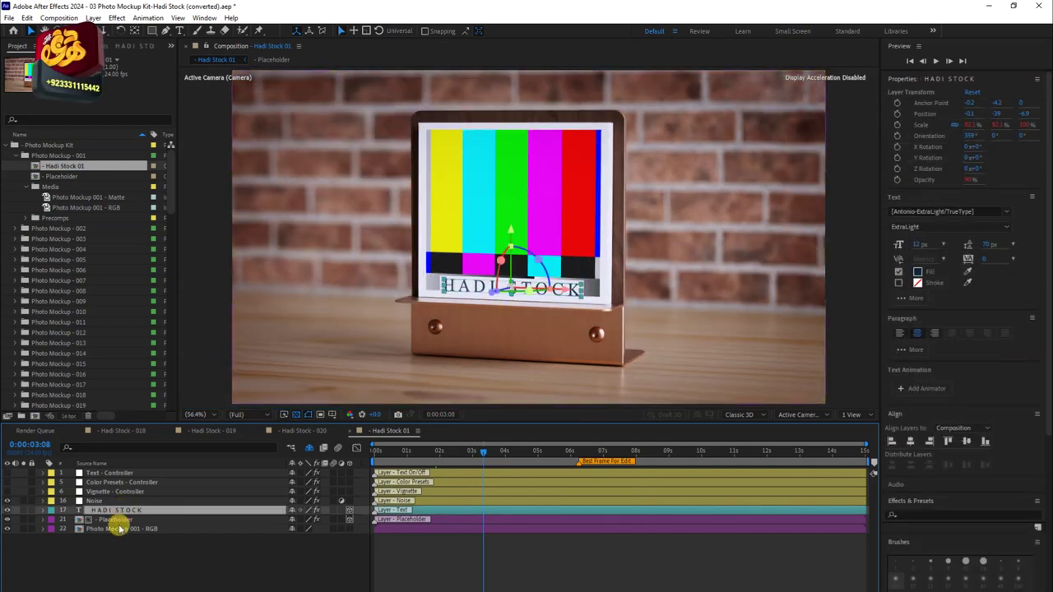
{"action": "left_click", "coordinate": [113, 519]}
{"action": "left_click", "coordinate": [6, 520]}
{"action": "left_click", "coordinate": [7, 520]}
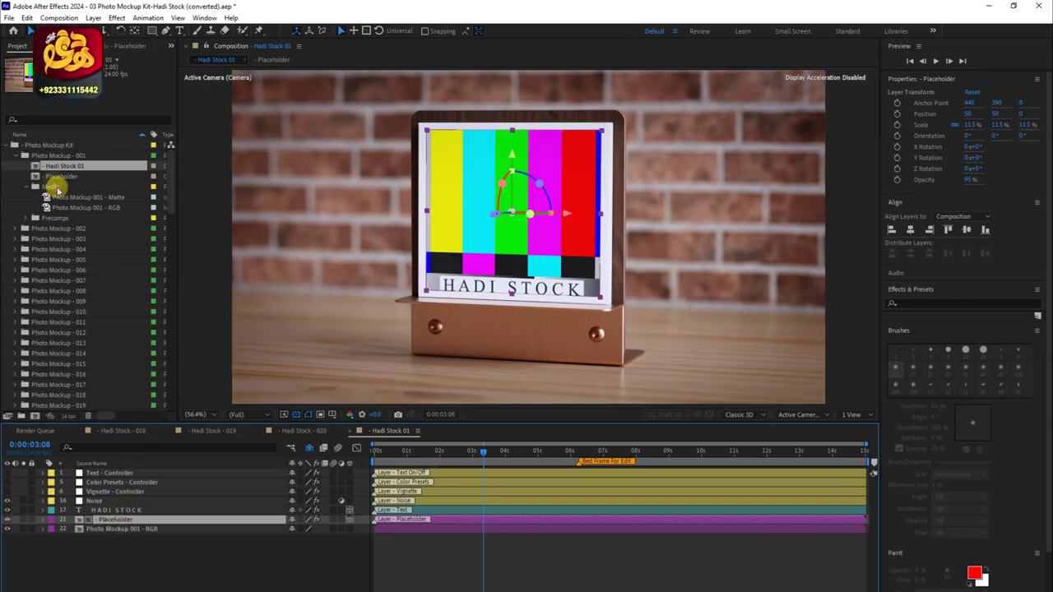
{"action": "double_click", "coordinate": [50, 176]}
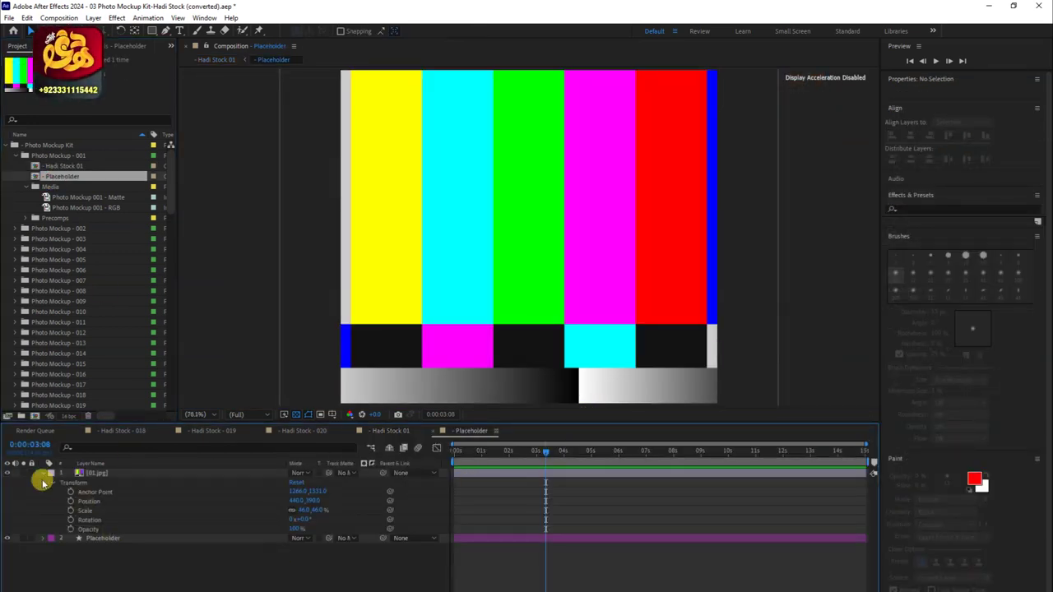
Drag the birthday JPG from the F: drive into Placeholder at 52% scale, then view Hadi Stock - 018
{"action": "left_click", "coordinate": [43, 474]}
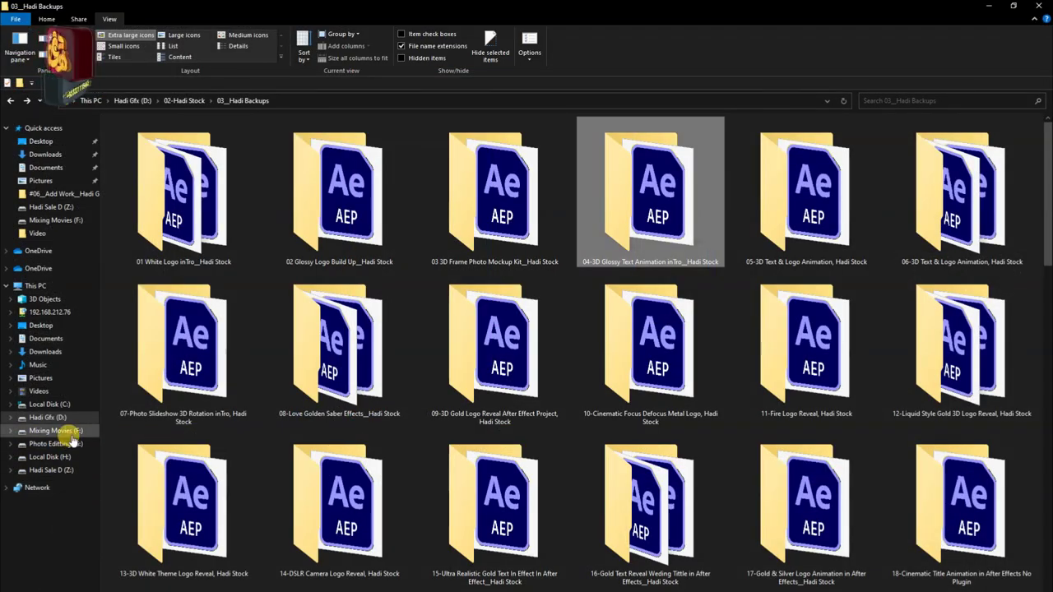
{"action": "left_click", "coordinate": [72, 431]}
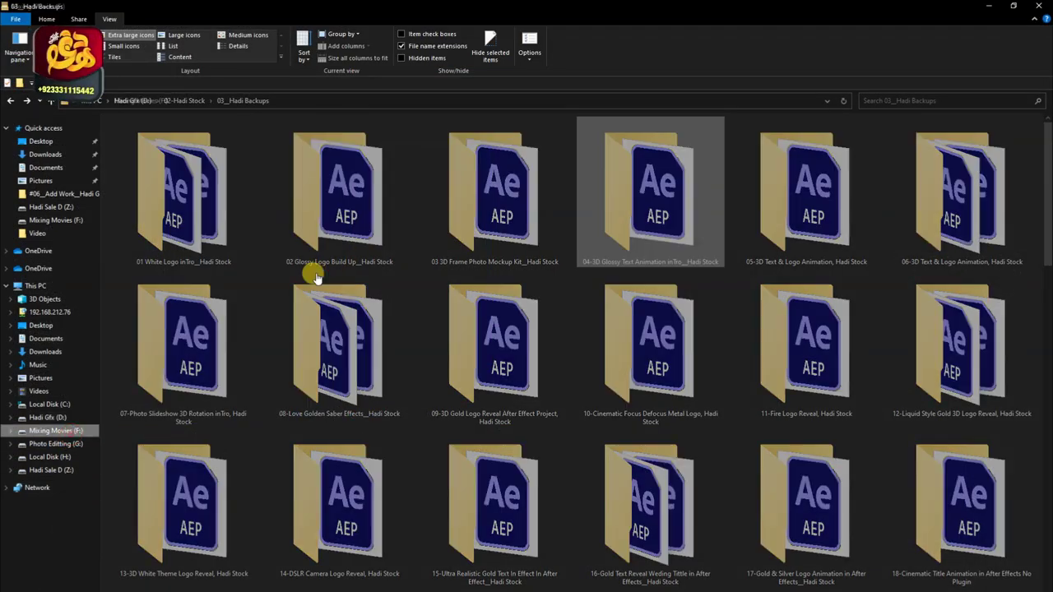
{"action": "mouse_move", "coordinate": [822, 532]}
{"action": "left_mouse_down"}
{"action": "mouse_move", "coordinate": [365, 527]}
{"action": "mouse_move", "coordinate": [242, 550]}
{"action": "left_mouse_up"}
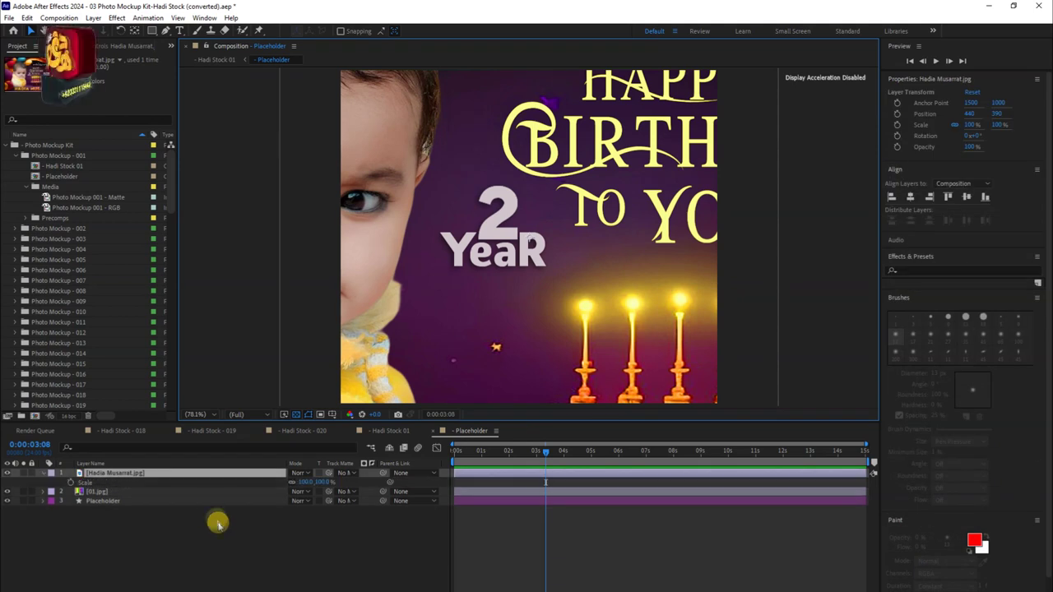
{"action": "left_click_drag", "start_coordinate": [311, 481], "coordinate": [300, 487]}
{"action": "left_click", "coordinate": [193, 506]}
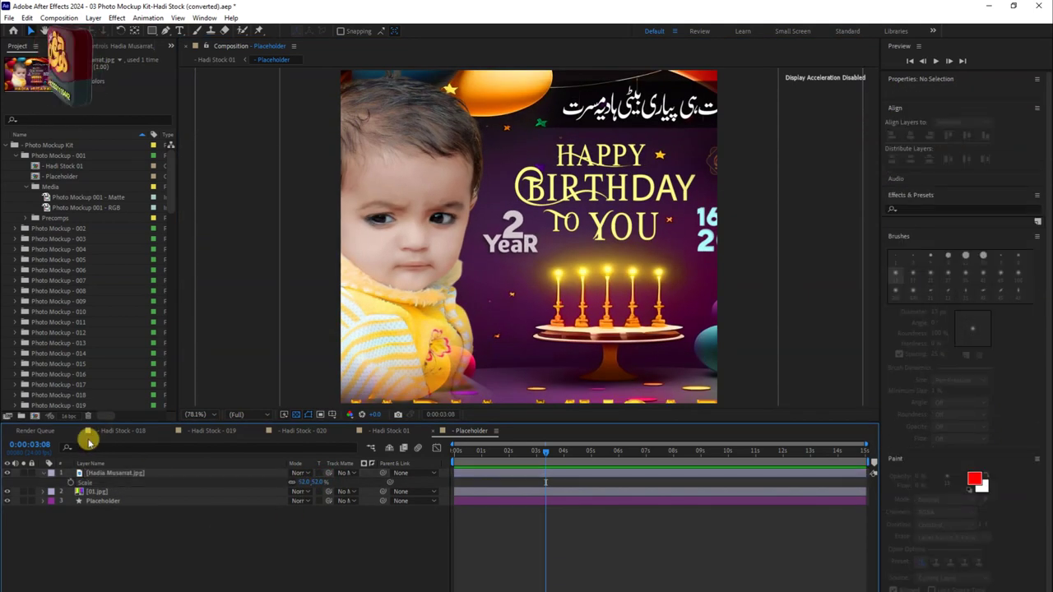
{"action": "left_click", "coordinate": [106, 432]}
{"action": "left_click", "coordinate": [502, 454]}
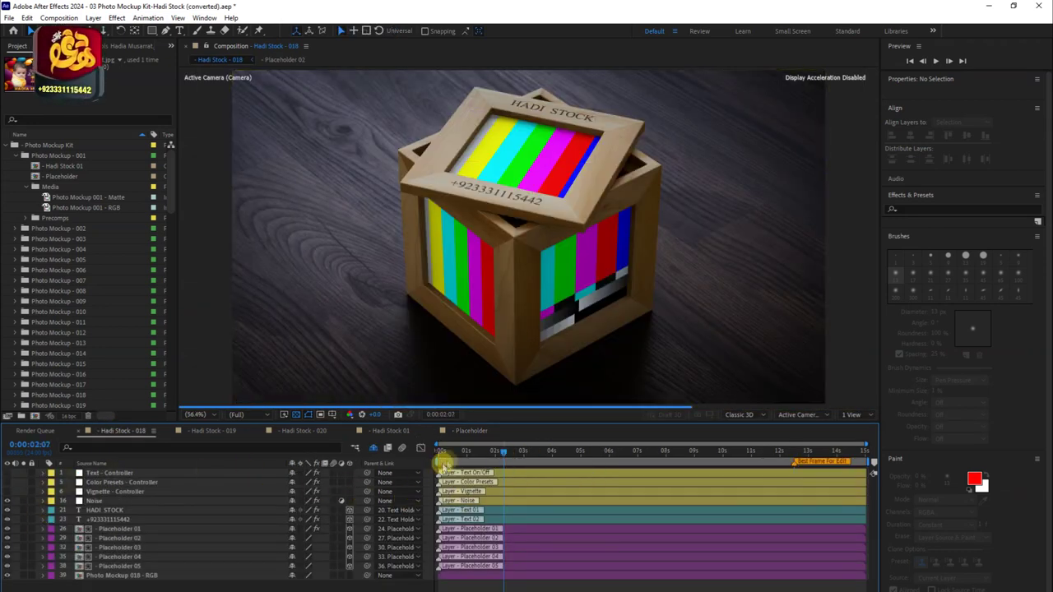
Check the Hadi Stock - 019, 020 and 01 comps and scrub forward through the stand animation
{"action": "left_click", "coordinate": [194, 434]}
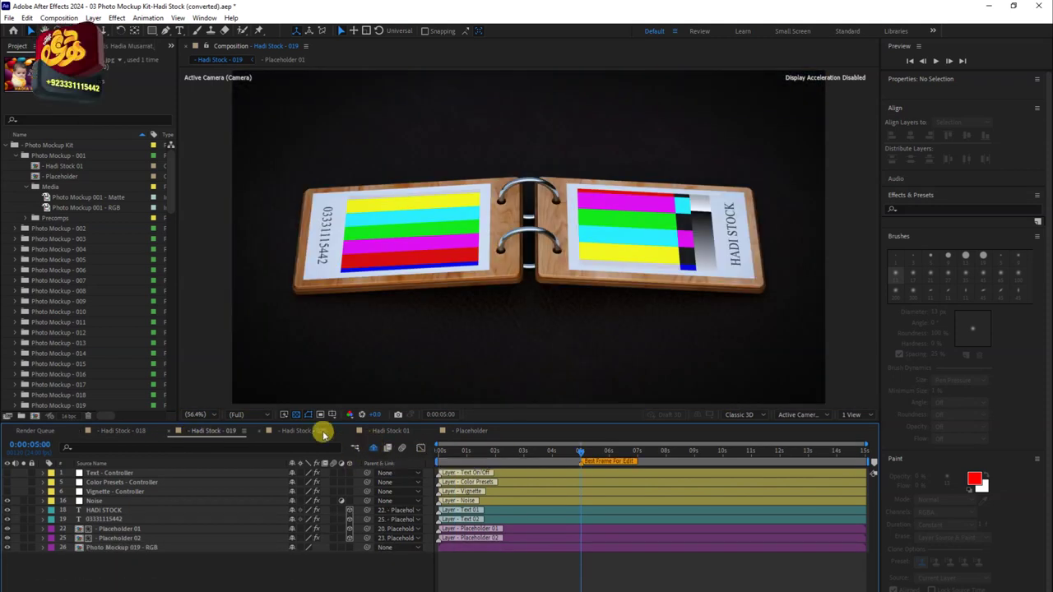
{"action": "left_click", "coordinate": [324, 434]}
{"action": "left_click", "coordinate": [392, 432]}
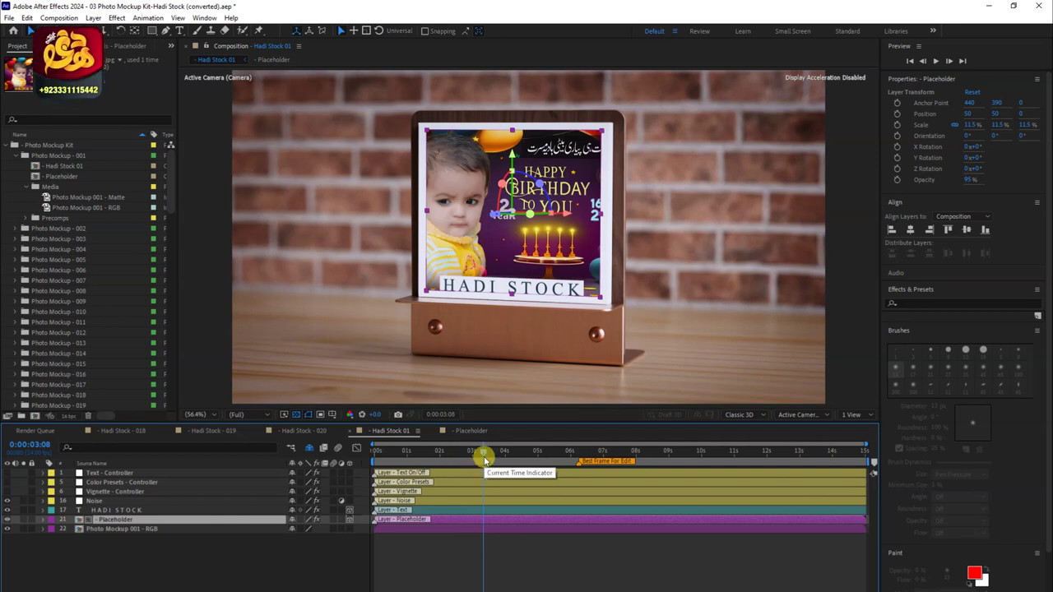
{"action": "left_click", "coordinate": [545, 450]}
{"action": "left_click", "coordinate": [570, 452]}
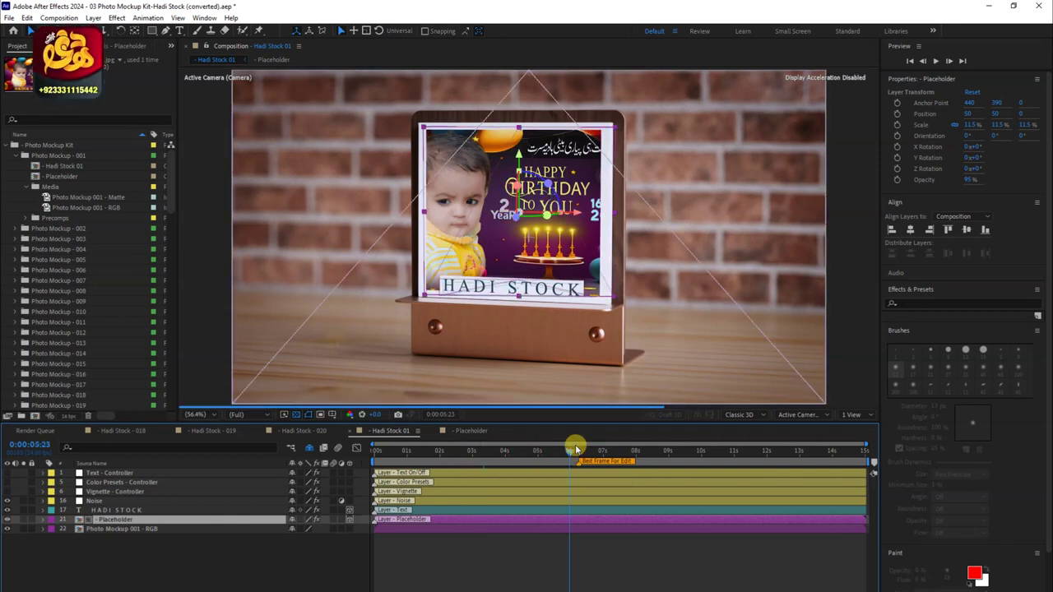
Expand Photo Mockup - 002, select Placeholder 01 through 06, and show the Render Queue
{"action": "left_click", "coordinate": [15, 155]}
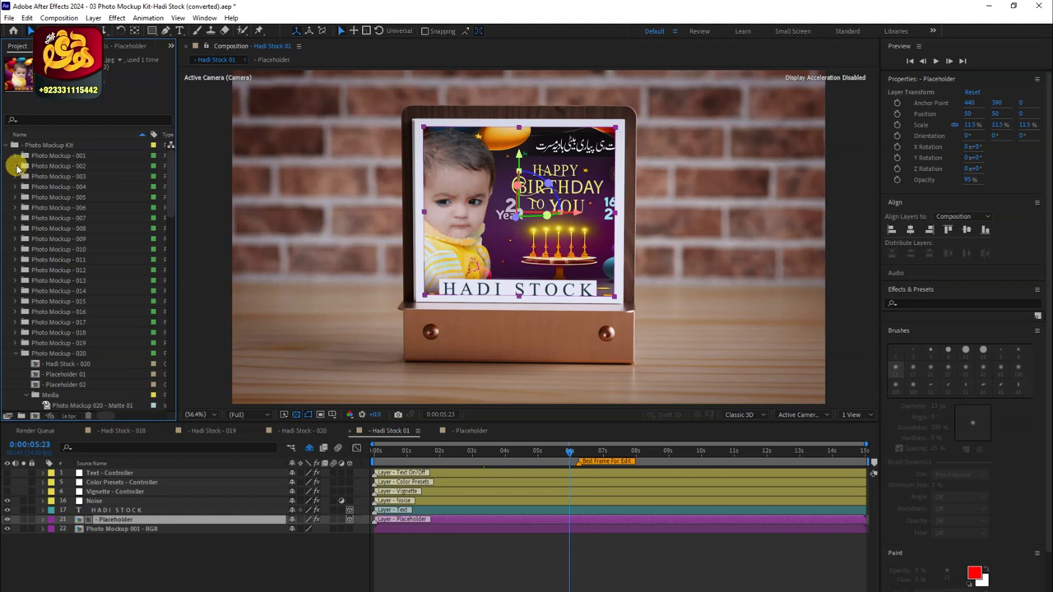
{"action": "left_click", "coordinate": [15, 166]}
{"action": "left_click", "coordinate": [50, 188]}
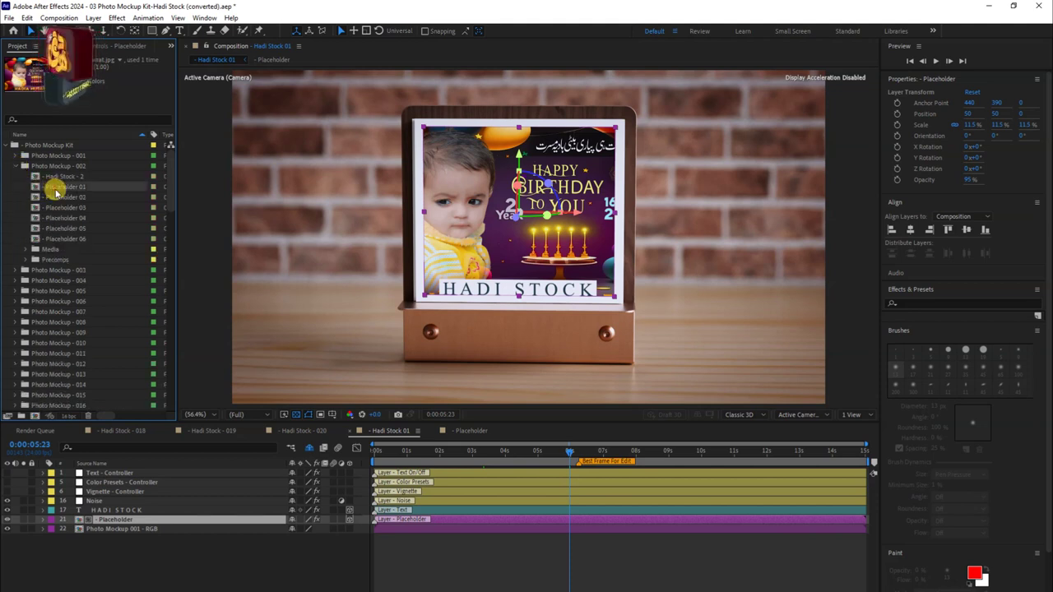
{"action": "left_click", "coordinate": [62, 238], "text": "shift"}
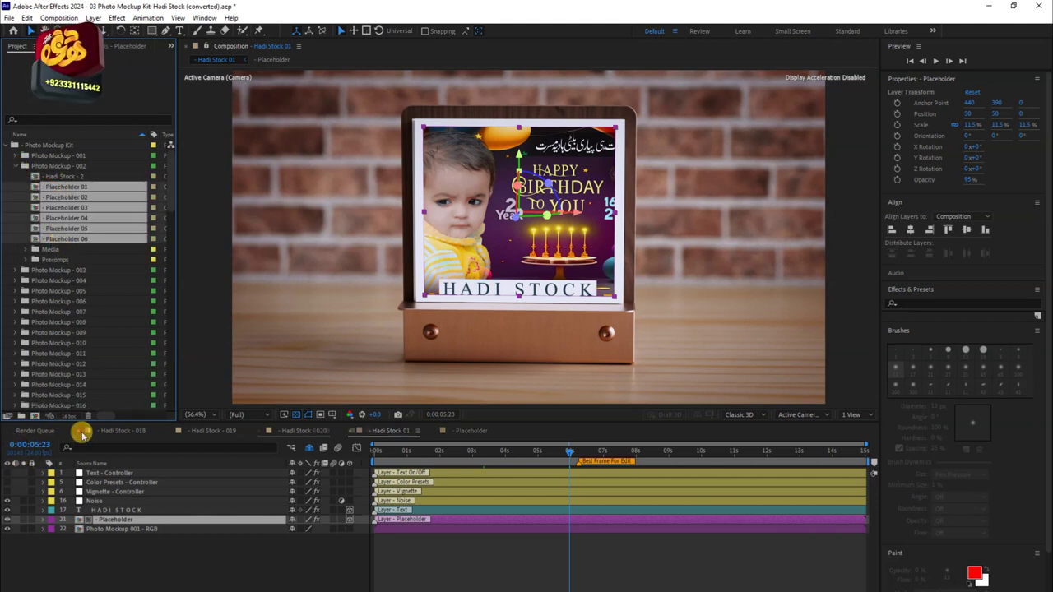
{"action": "scroll", "coordinate": [82, 435], "scroll_direction": "down", "scroll_amount": 1}
{"action": "left_click", "coordinate": [35, 430]}
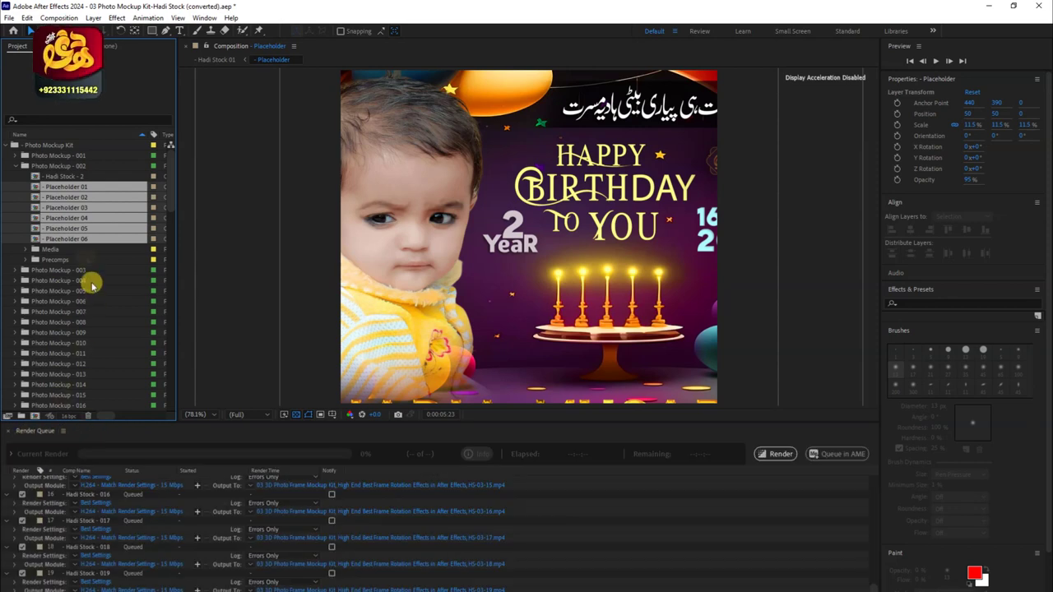
Open all six Placeholder comps and inspect the existing 1210119.jpg image layer
{"action": "double_click", "coordinate": [80, 189]}
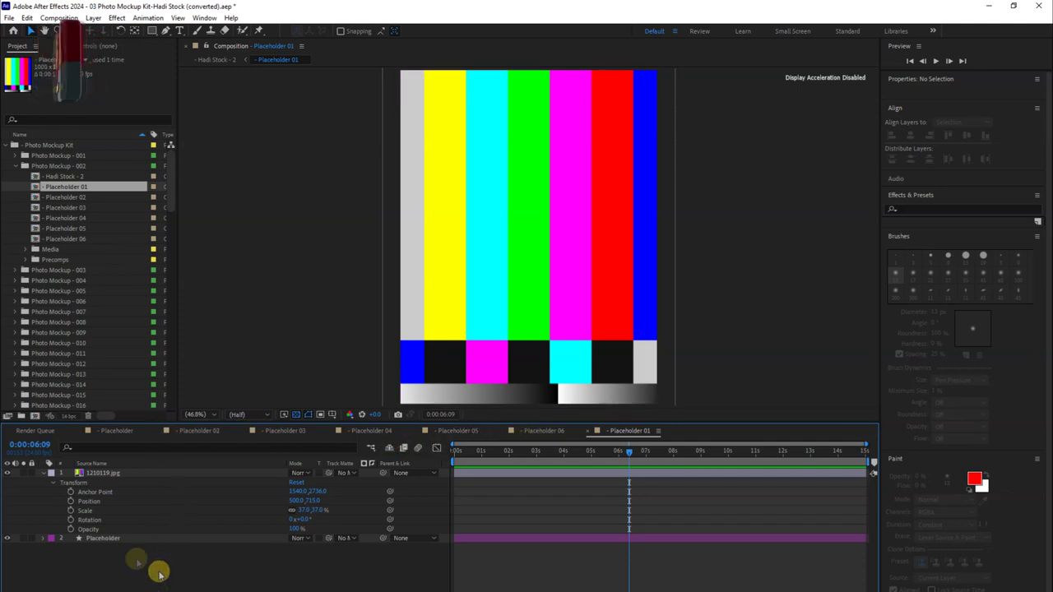
{"action": "left_click", "coordinate": [43, 472]}
{"action": "left_click", "coordinate": [101, 474]}
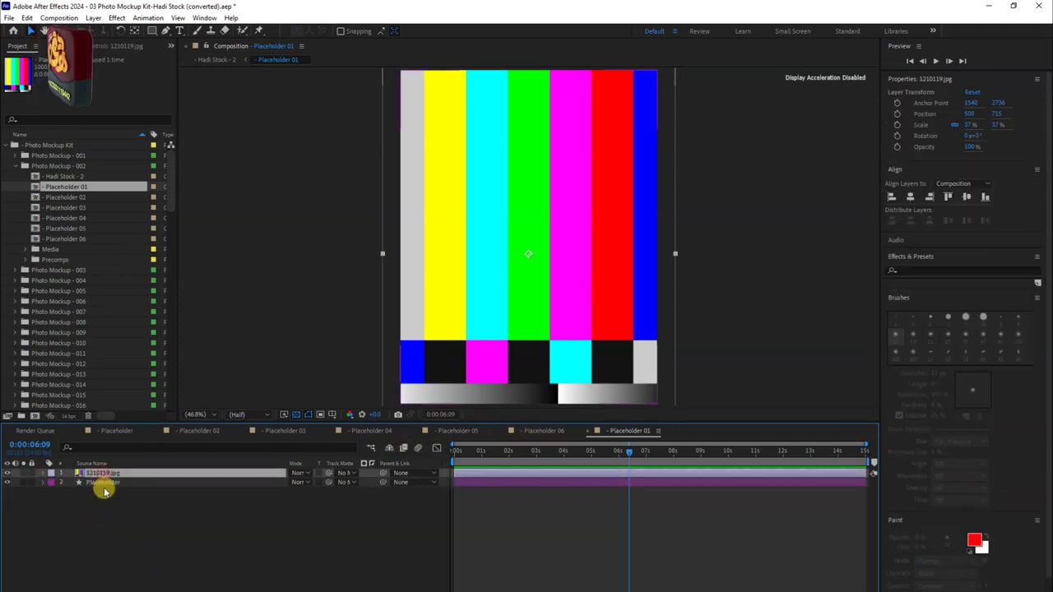
{"action": "left_click", "coordinate": [109, 502]}
{"action": "left_click", "coordinate": [107, 474]}
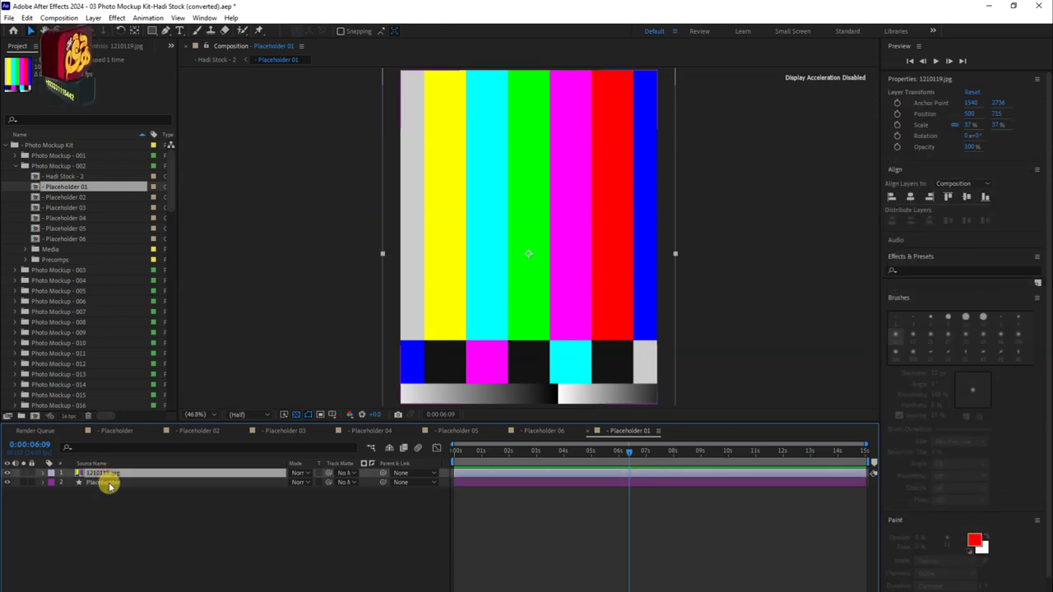
{"action": "left_click", "coordinate": [211, 514]}
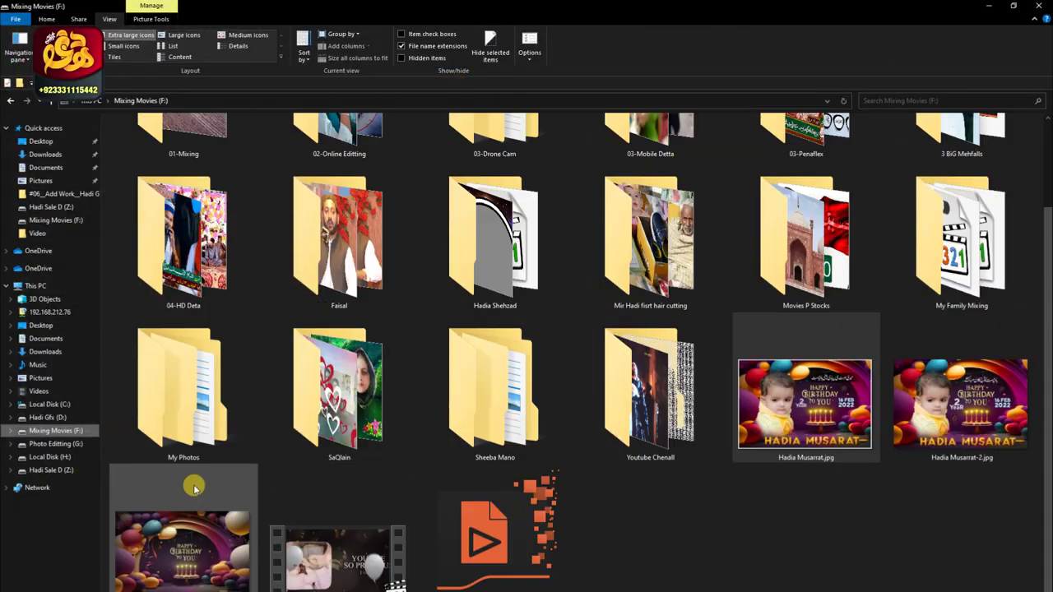
Drop the birthday photo into Placeholder 01 and scale it down to 66%
{"action": "mouse_move", "coordinate": [188, 485]}
{"action": "left_mouse_down"}
{"action": "mouse_move", "coordinate": [765, 401]}
{"action": "mouse_move", "coordinate": [404, 491]}
{"action": "left_mouse_up"}
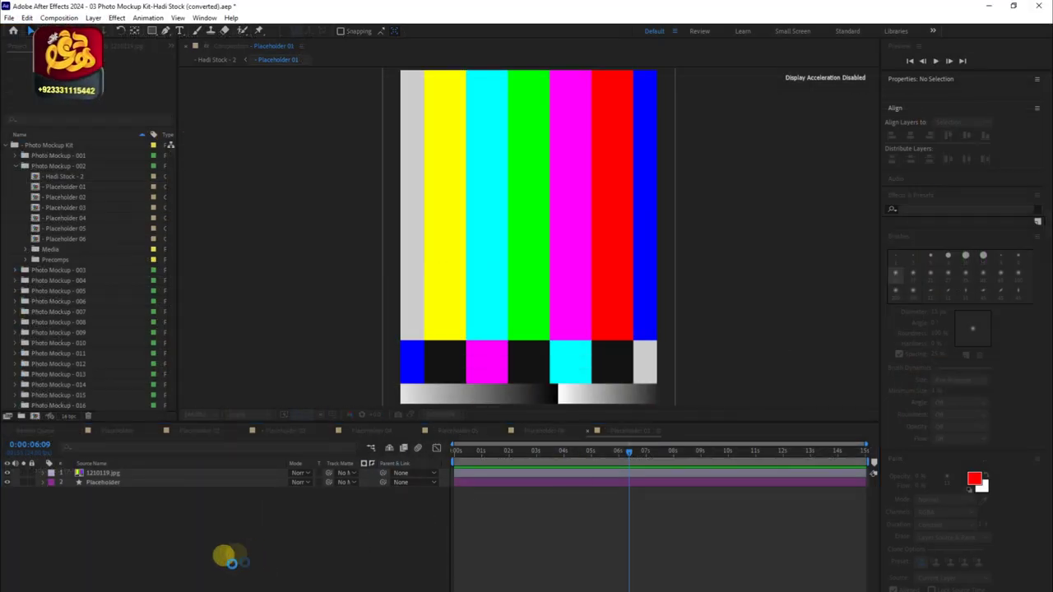
{"action": "key", "text": "s"}
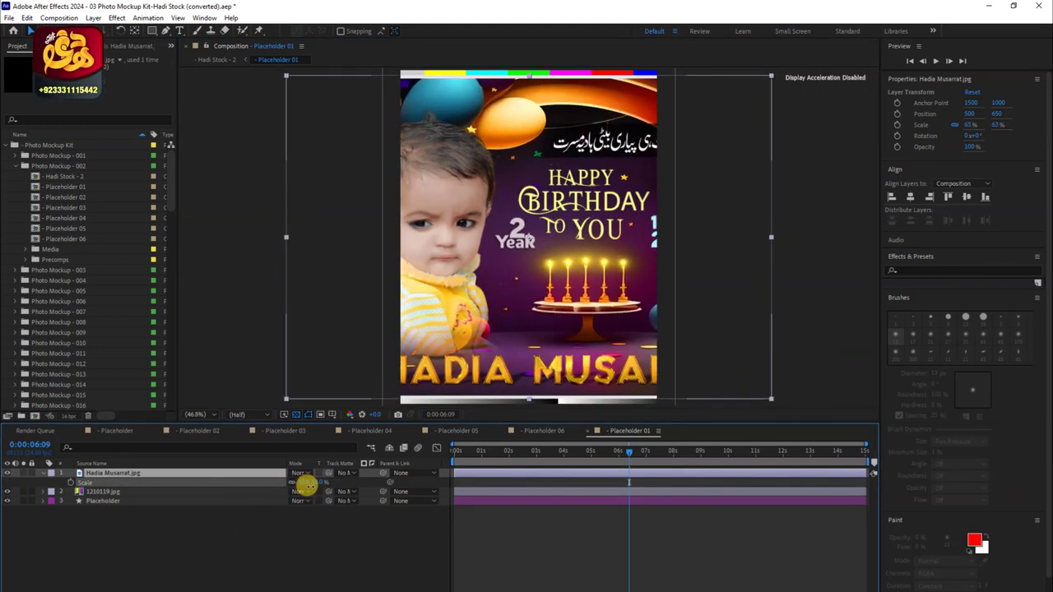
{"action": "left_click_drag", "start_coordinate": [313, 481], "coordinate": [31, 385]}
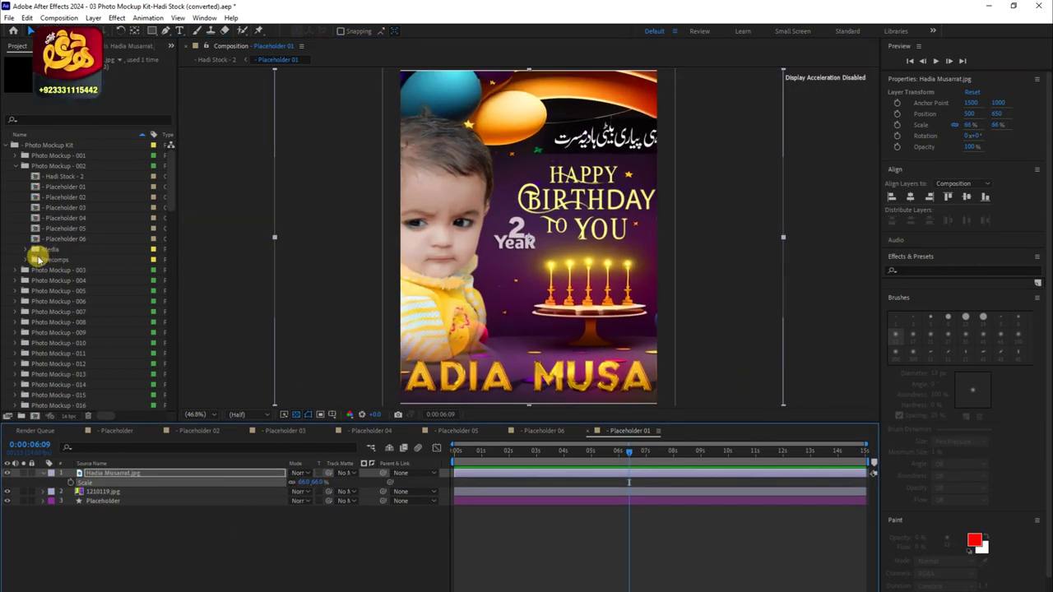
{"action": "left_click", "coordinate": [576, 453]}
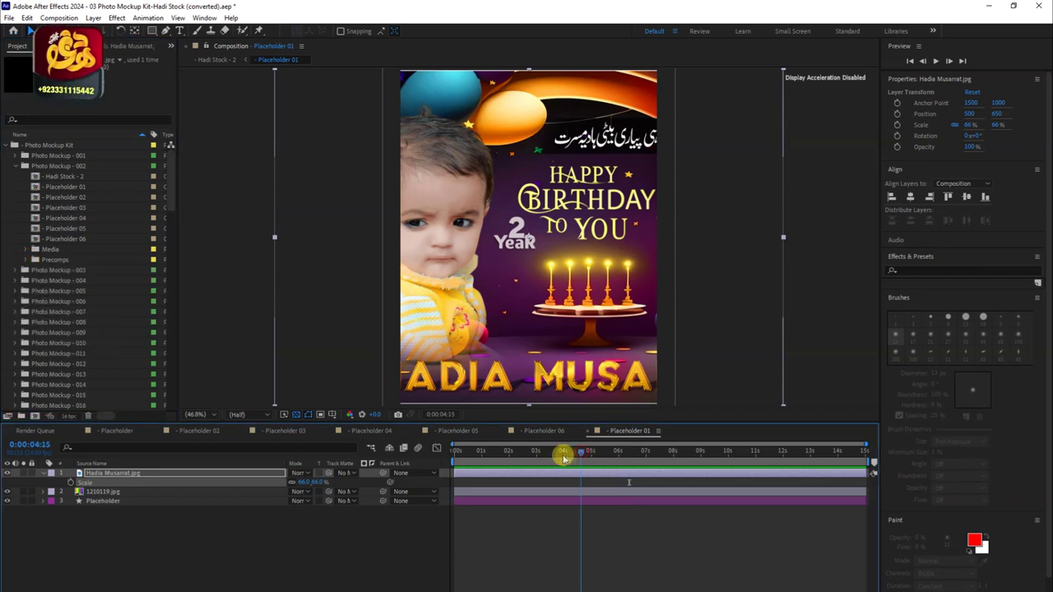
Switch to Placeholder 06, then close the project from the File menu
{"action": "left_click", "coordinate": [537, 430]}
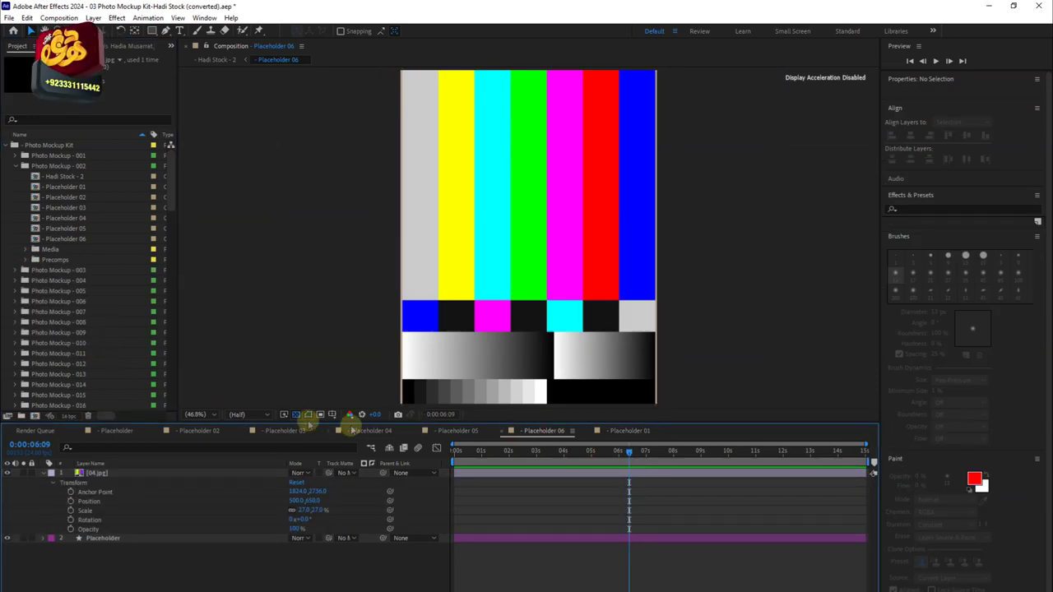
{"action": "left_click", "coordinate": [10, 17]}
{"action": "left_click", "coordinate": [37, 93]}
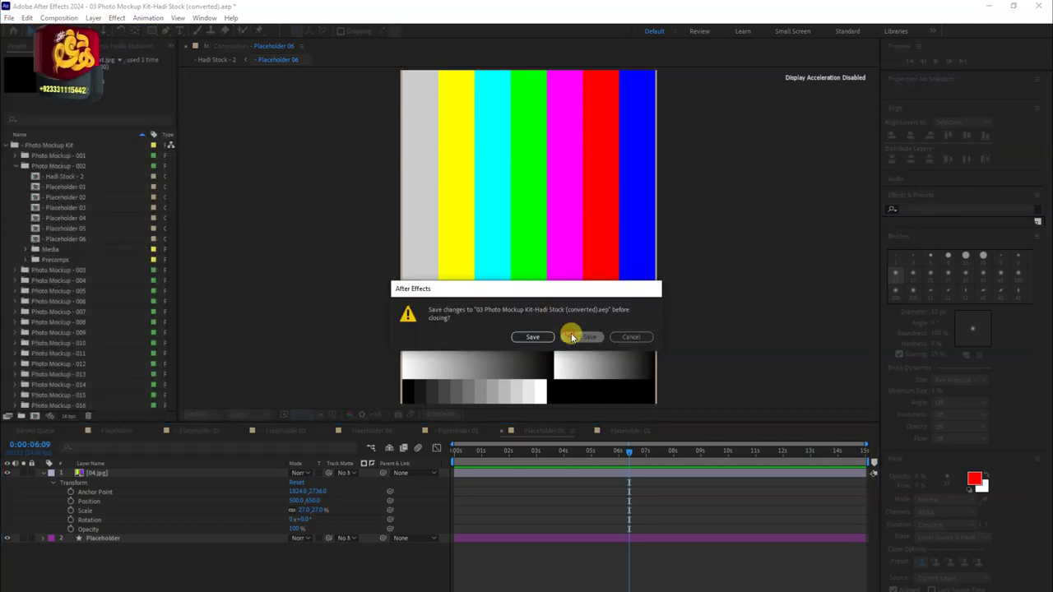
Discard the mockup changes and open the 04-3D Glossy Text Animation .aep from the backups folder
{"action": "left_click", "coordinate": [568, 335]}
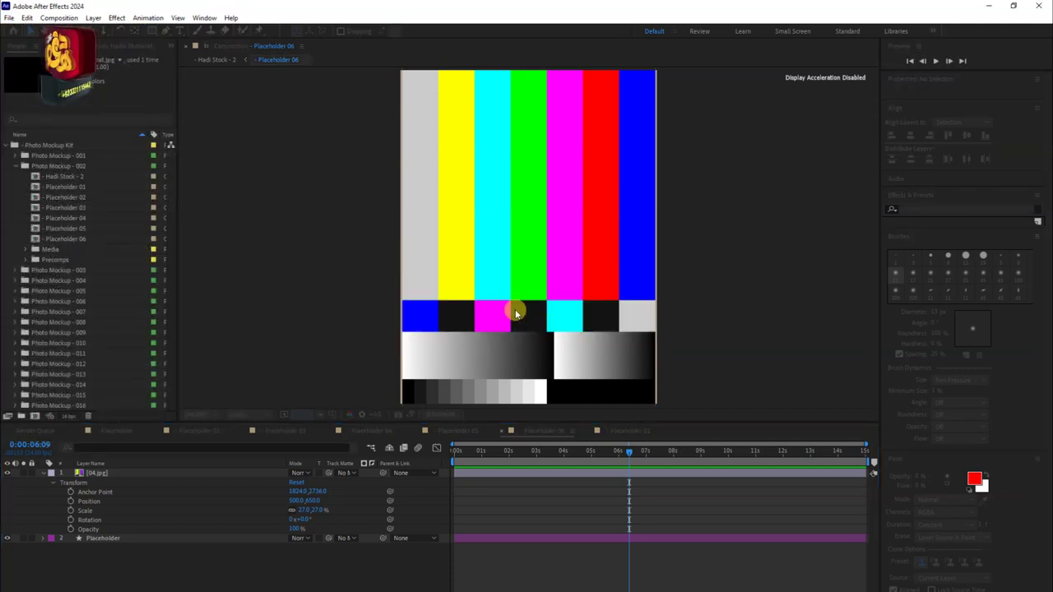
{"action": "key", "text": "ctrl+o"}
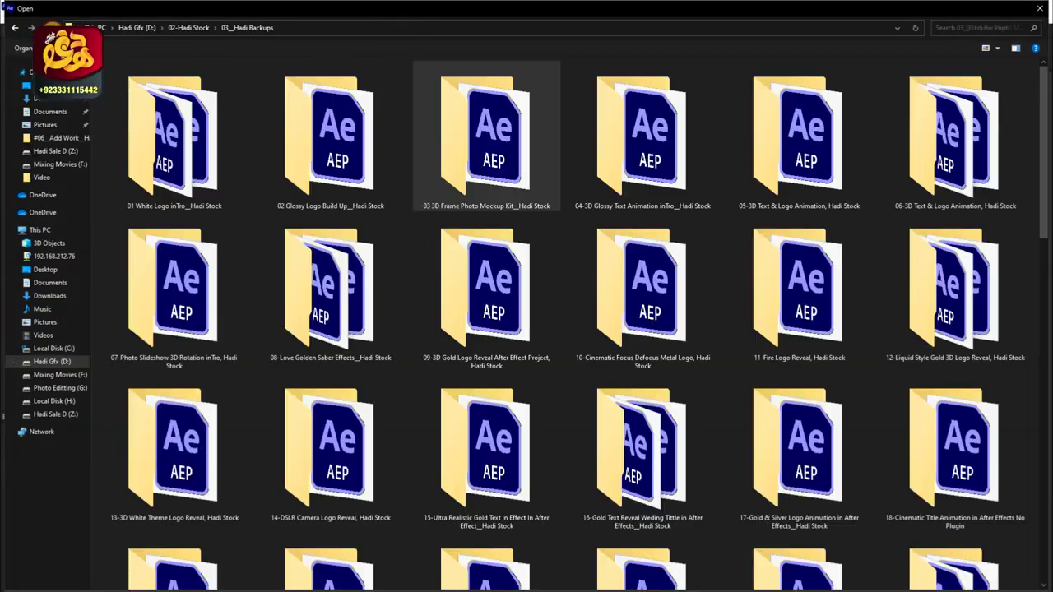
{"action": "key", "text": "alt+Up"}
{"action": "double_click", "coordinate": [641, 135]}
{"action": "double_click", "coordinate": [141, 106]}
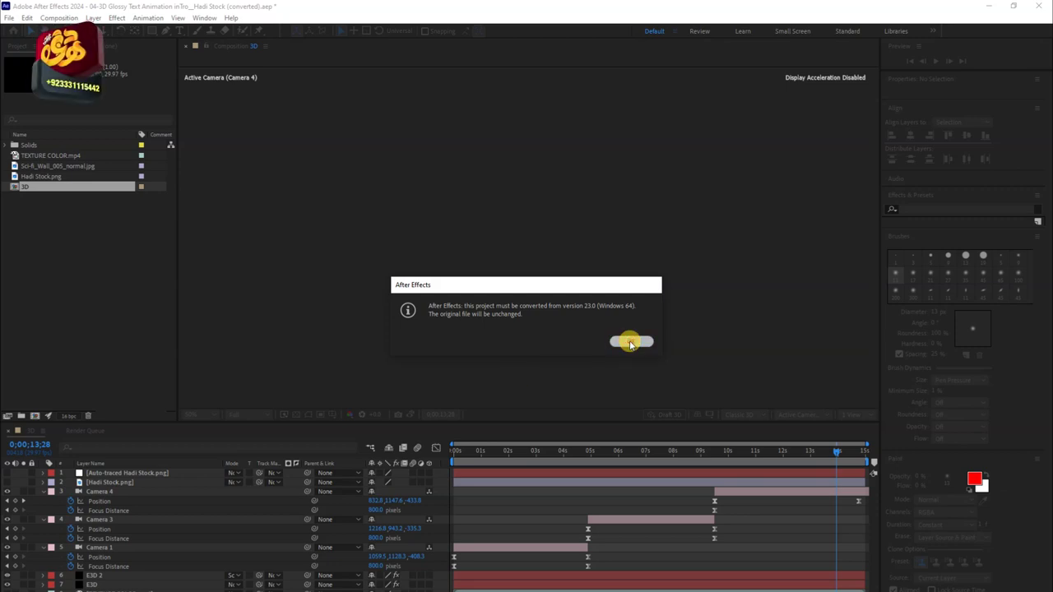
Accept the conversion notice, collapse Cameras 4, 3 and 1, and move to around two seconds
{"action": "left_click", "coordinate": [630, 344]}
{"action": "left_click", "coordinate": [501, 454]}
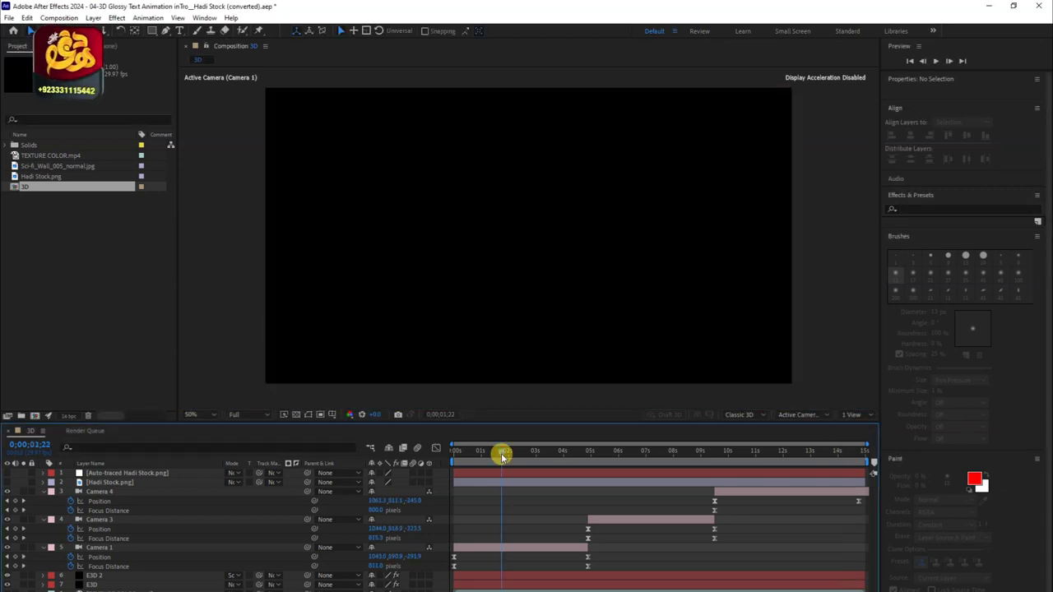
{"action": "left_click_drag", "start_coordinate": [502, 457], "coordinate": [494, 454]}
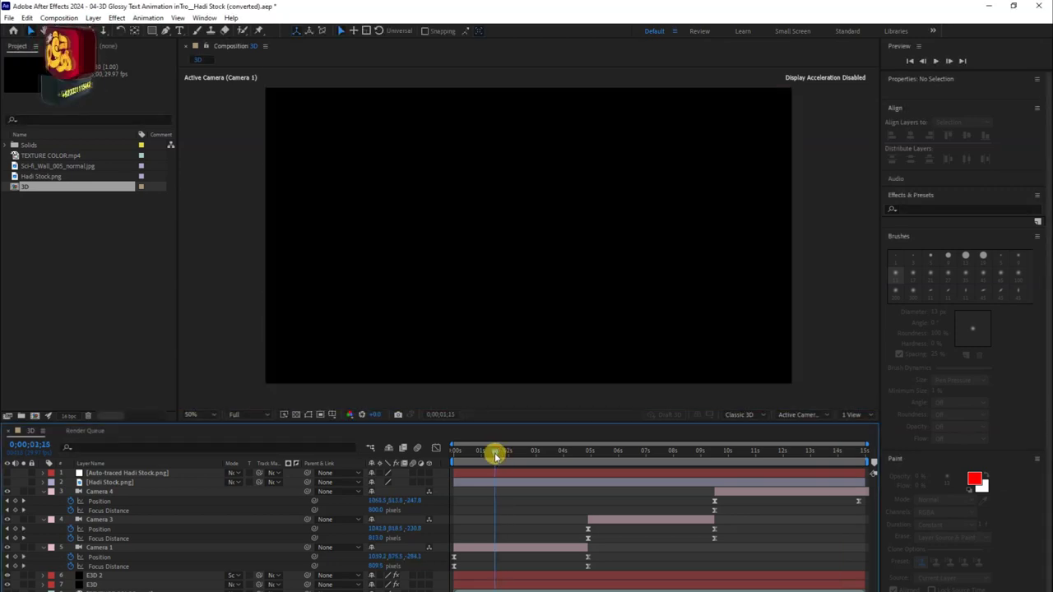
{"action": "left_click", "coordinate": [43, 491]}
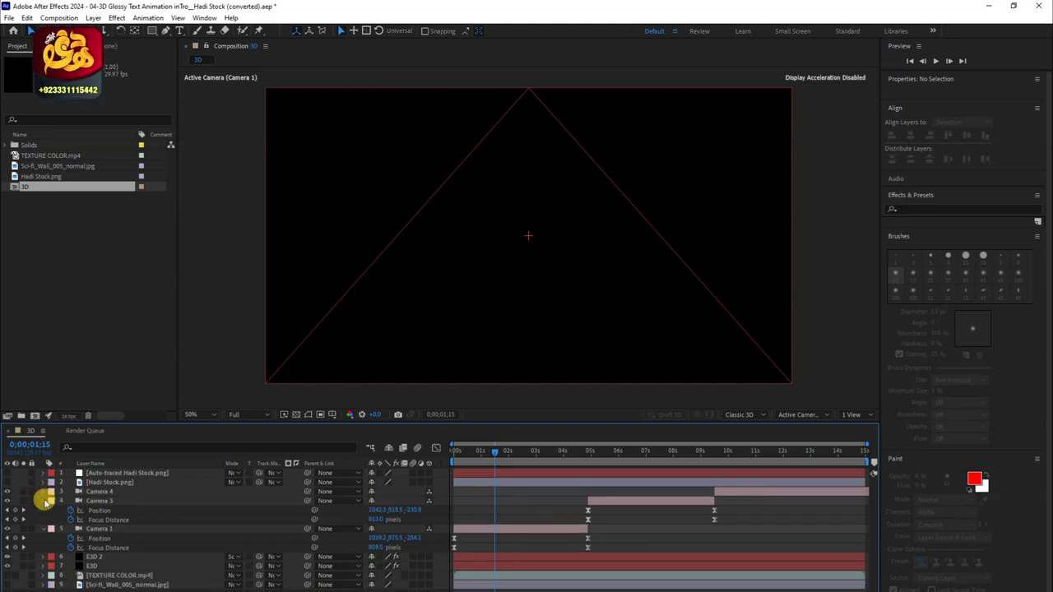
{"action": "left_click", "coordinate": [43, 500]}
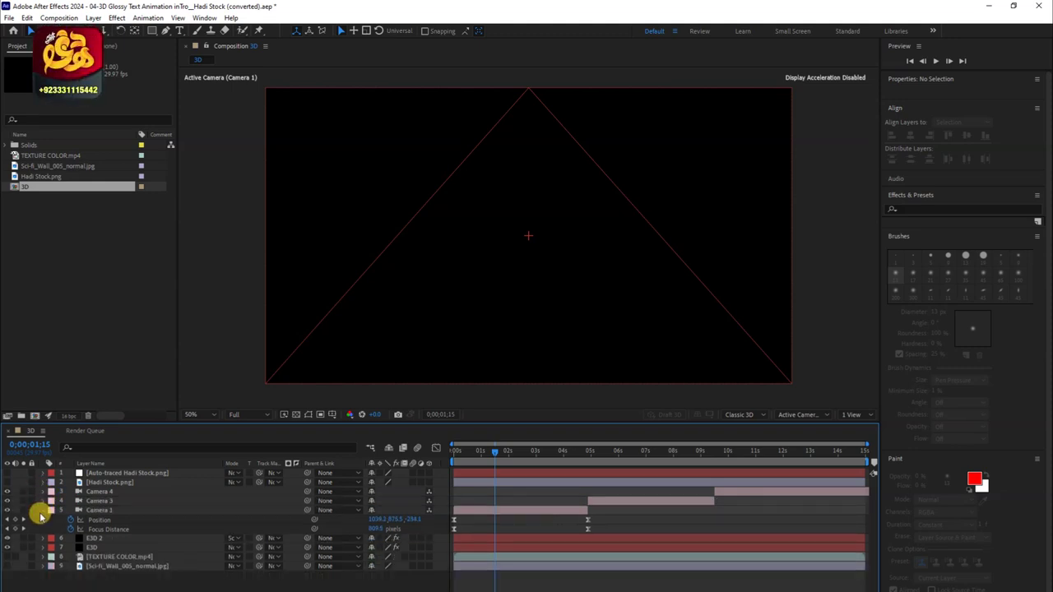
{"action": "left_click", "coordinate": [42, 510]}
{"action": "left_click", "coordinate": [499, 451]}
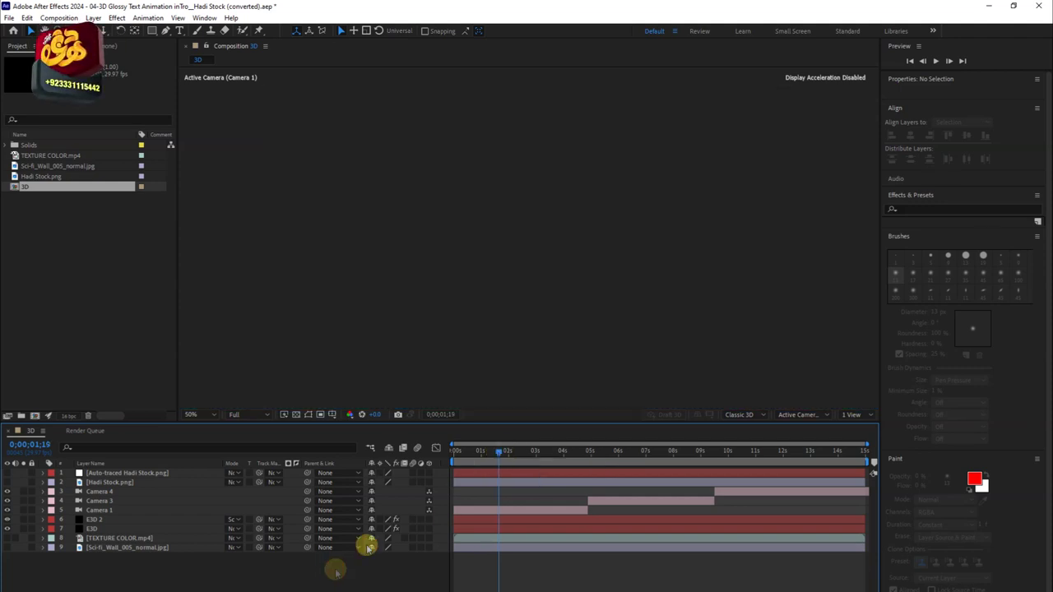
{"action": "left_click", "coordinate": [498, 452]}
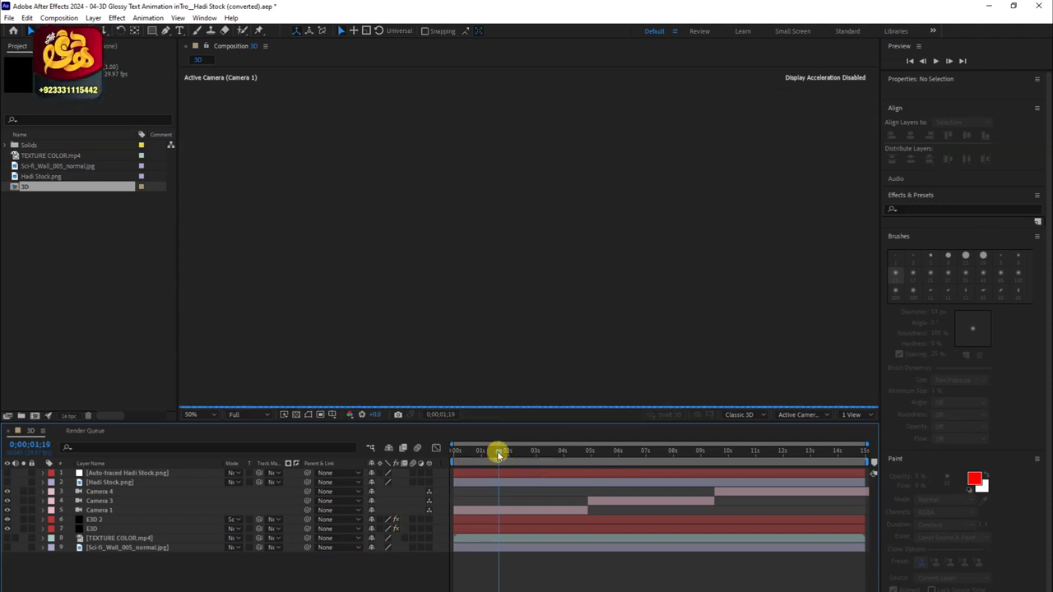
{"action": "mouse_move", "coordinate": [498, 452]}
{"action": "left_mouse_down"}
{"action": "mouse_move", "coordinate": [525, 452]}
{"action": "mouse_move", "coordinate": [515, 452]}
{"action": "left_mouse_up"}
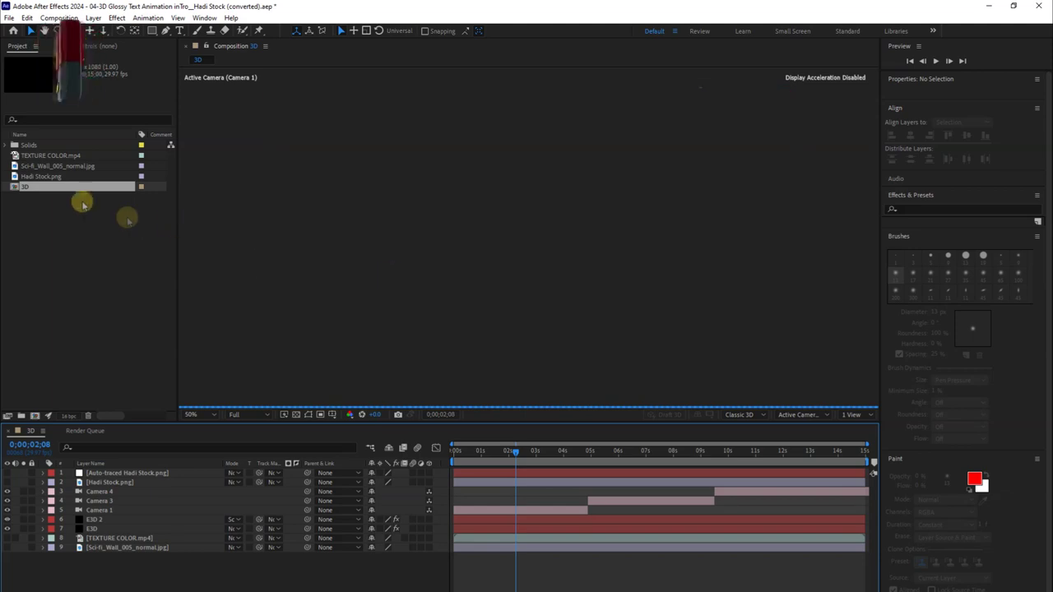
Check the texture and logo layers, enable the rendered viewer preview, and reveal the H logo
{"action": "left_click", "coordinate": [29, 158]}
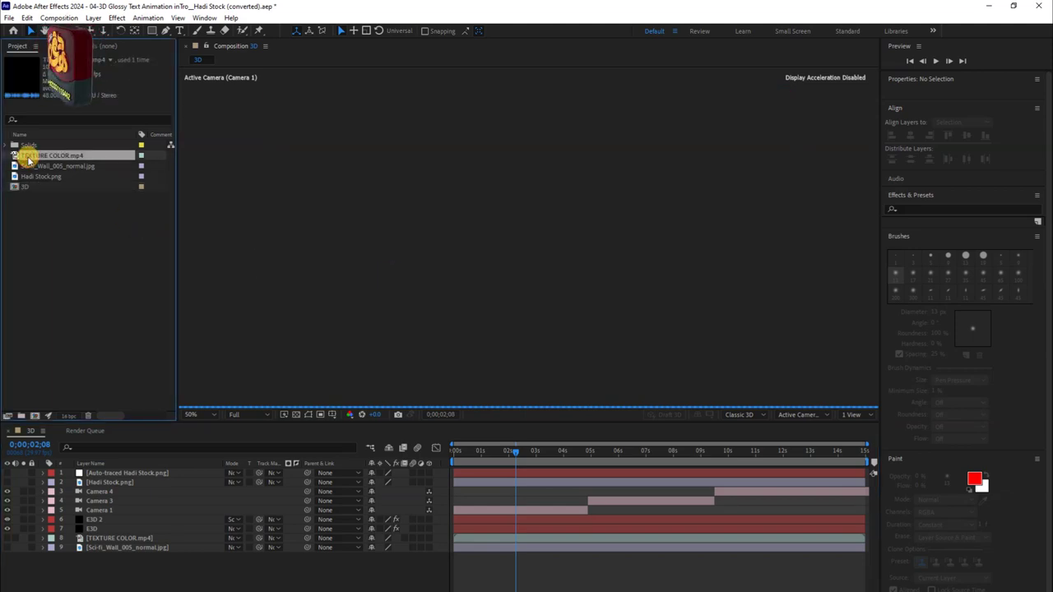
{"action": "left_click", "coordinate": [105, 539]}
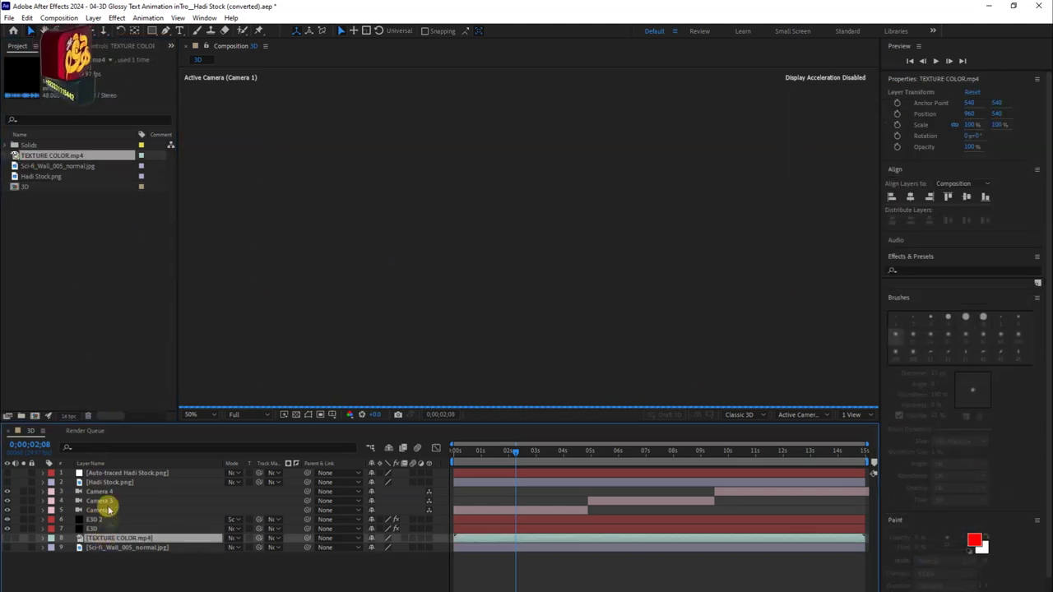
{"action": "left_click", "coordinate": [107, 547]}
{"action": "left_click", "coordinate": [98, 476]}
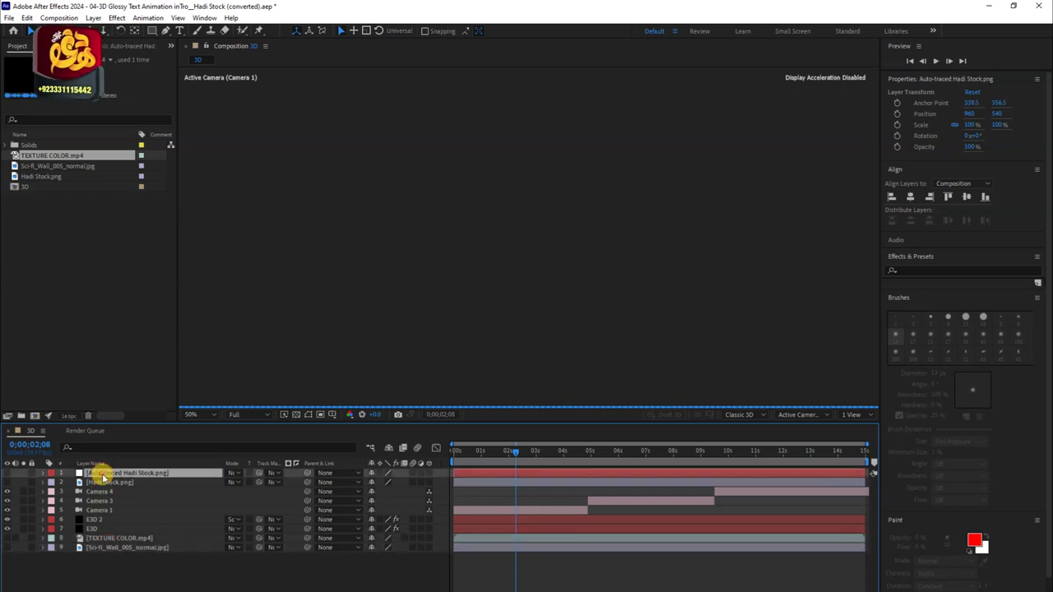
{"action": "left_click", "coordinate": [294, 415]}
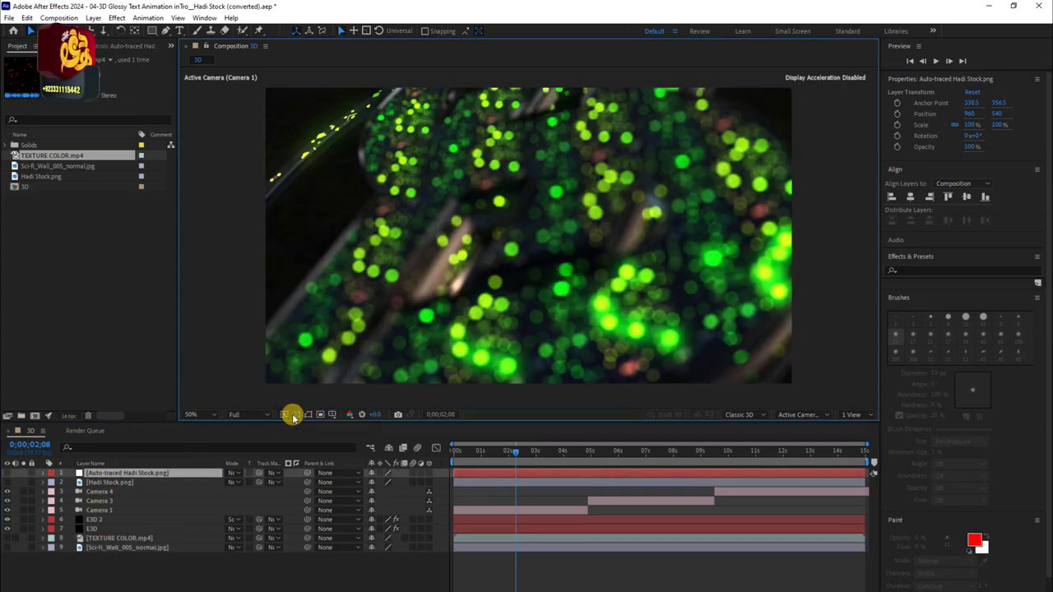
{"action": "left_click", "coordinate": [6, 472]}
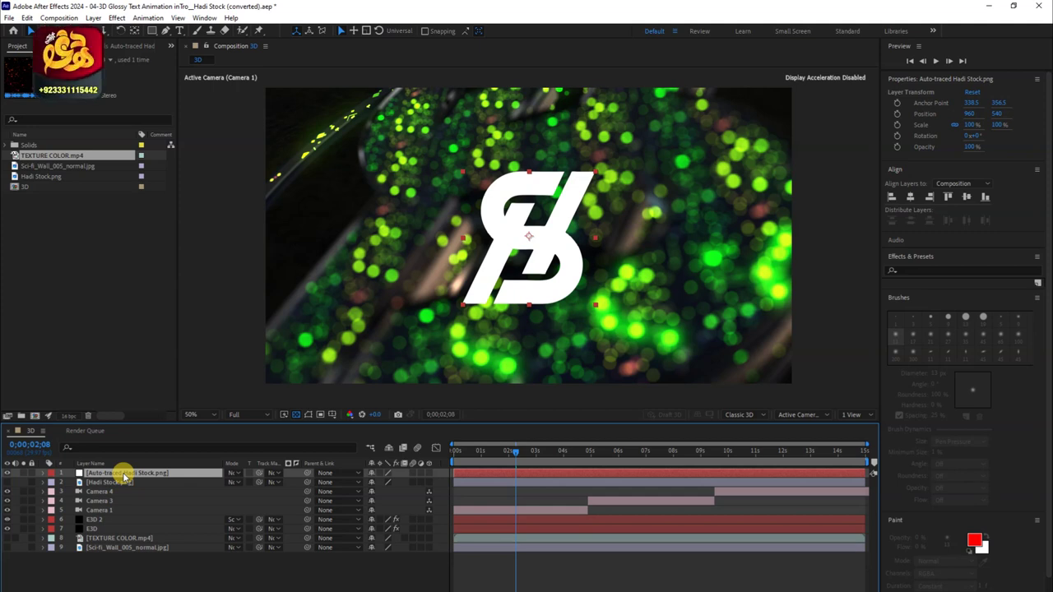
Open the E3D 2 layer's Effect Controls with F3
{"action": "left_click", "coordinate": [105, 520], "text": "ctrl"}
{"action": "left_click", "coordinate": [105, 520]}
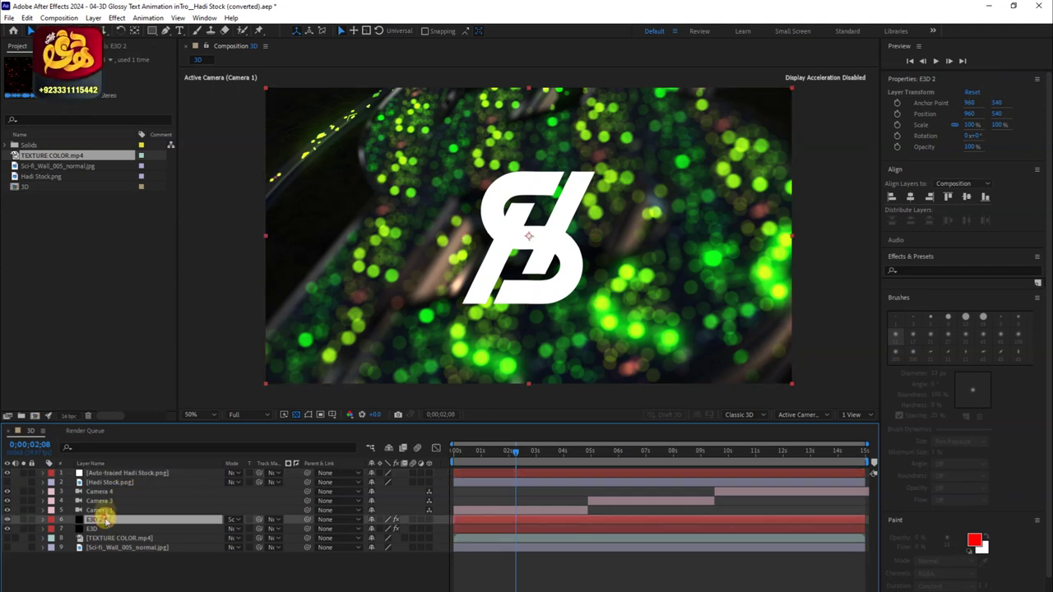
{"action": "key", "text": "F3"}
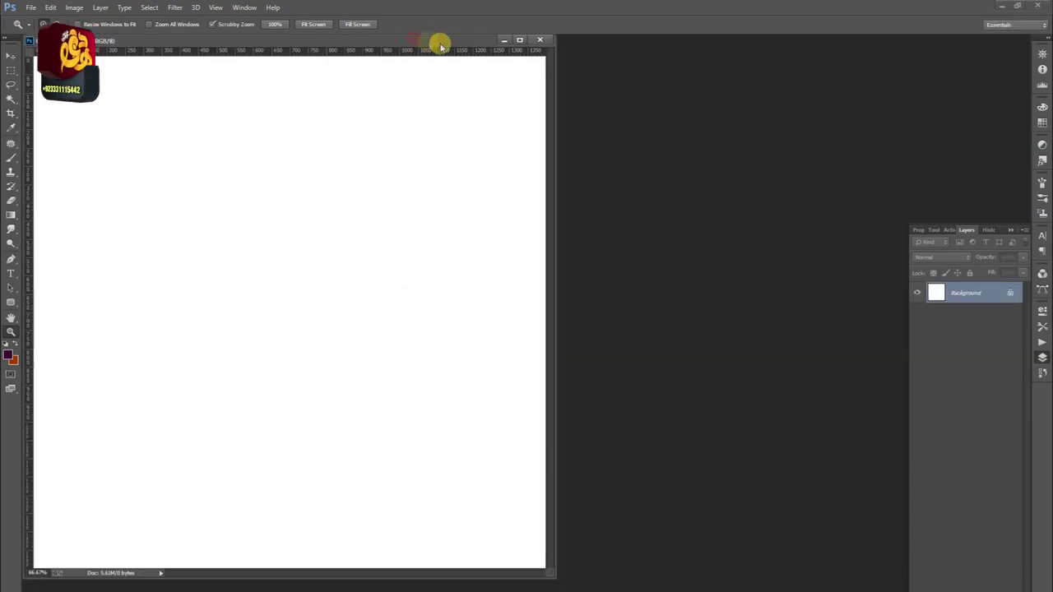
Type a letter H and enlarge it several times with Free Transform
{"action": "key", "text": "t"}
{"action": "left_click", "coordinate": [299, 271]}
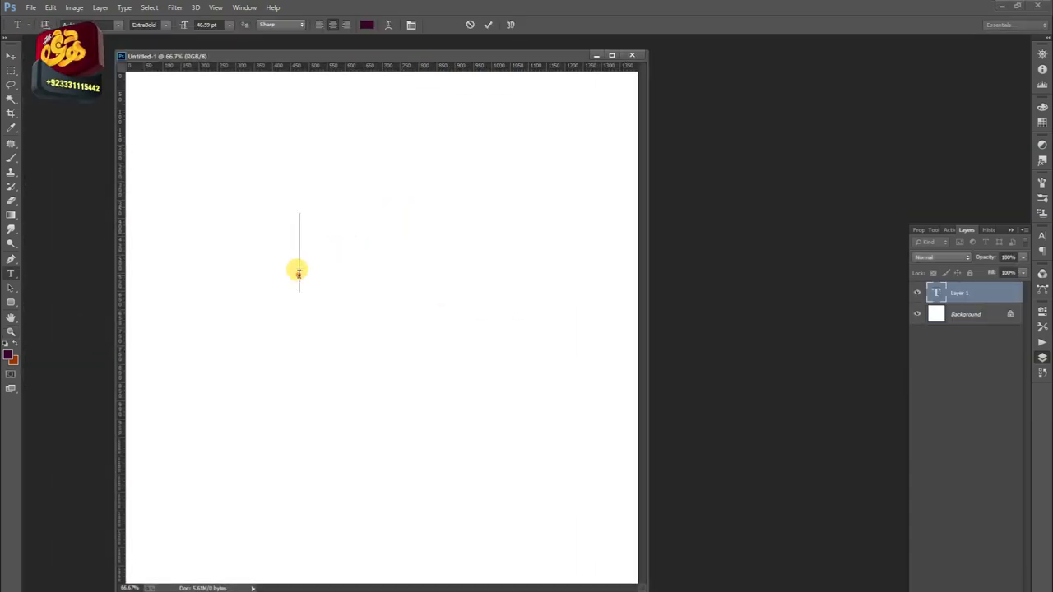
{"action": "type", "text": "H"}
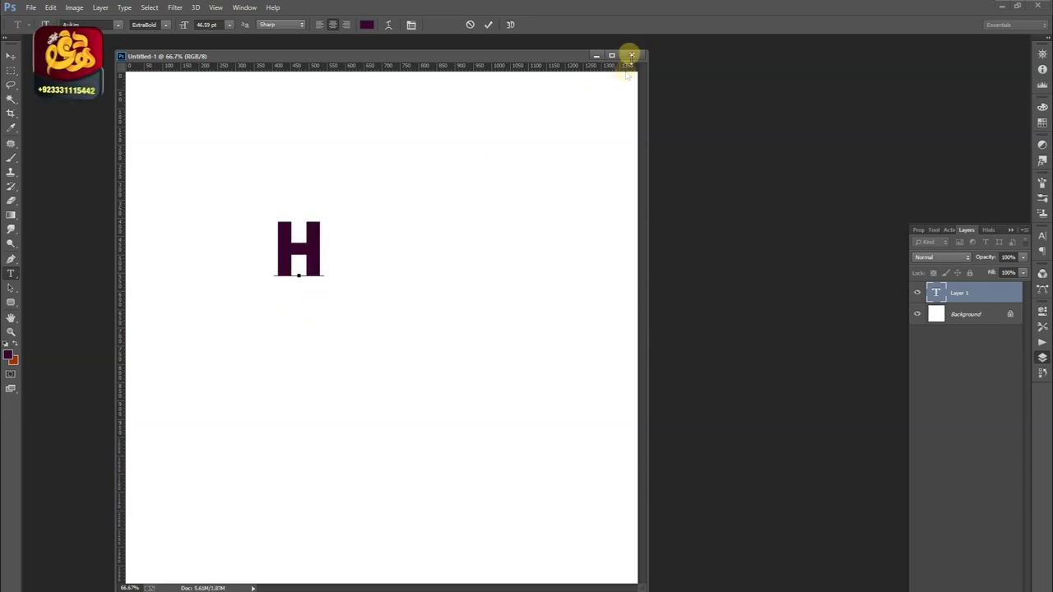
{"action": "left_click", "coordinate": [12, 57]}
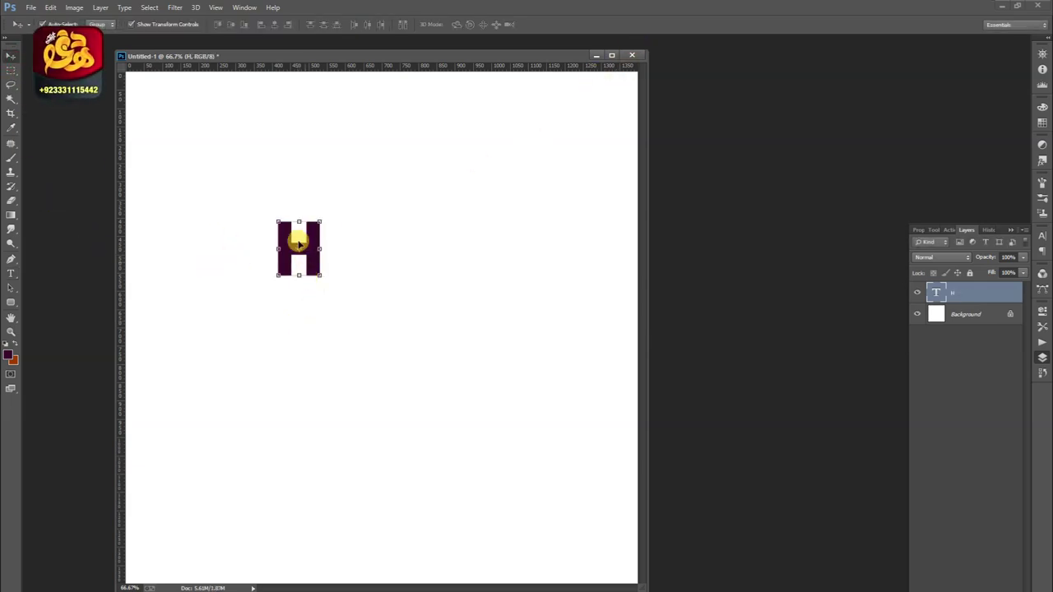
{"action": "key", "text": "ctrl+t"}
{"action": "left_click_drag", "start_coordinate": [318, 277], "coordinate": [512, 467]}
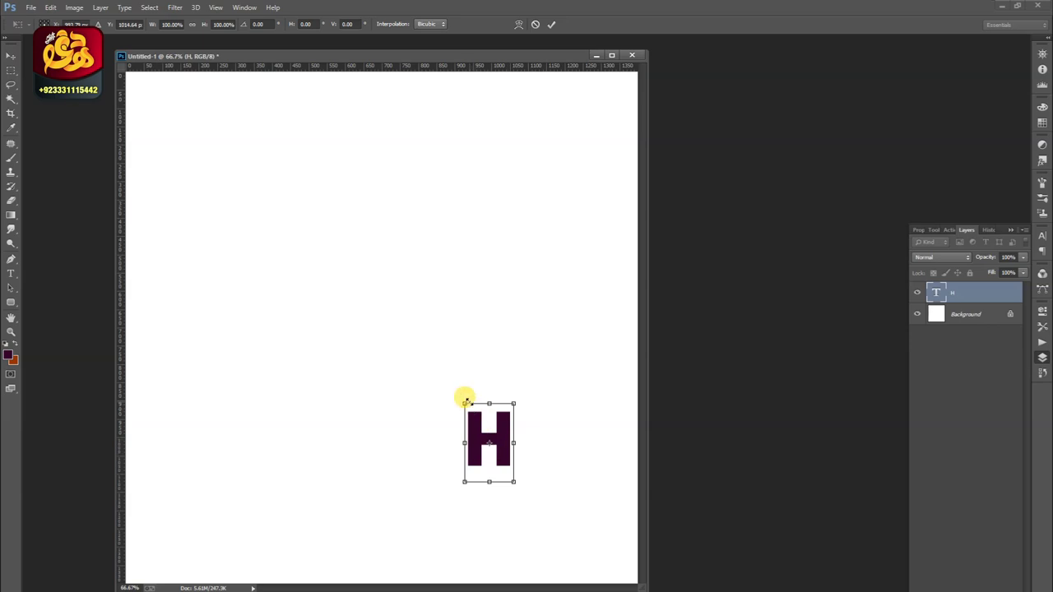
{"action": "left_click_drag", "start_coordinate": [463, 402], "coordinate": [181, 97]}
{"action": "left_click_drag", "start_coordinate": [299, 207], "coordinate": [301, 257]}
{"action": "key", "text": "Return"}
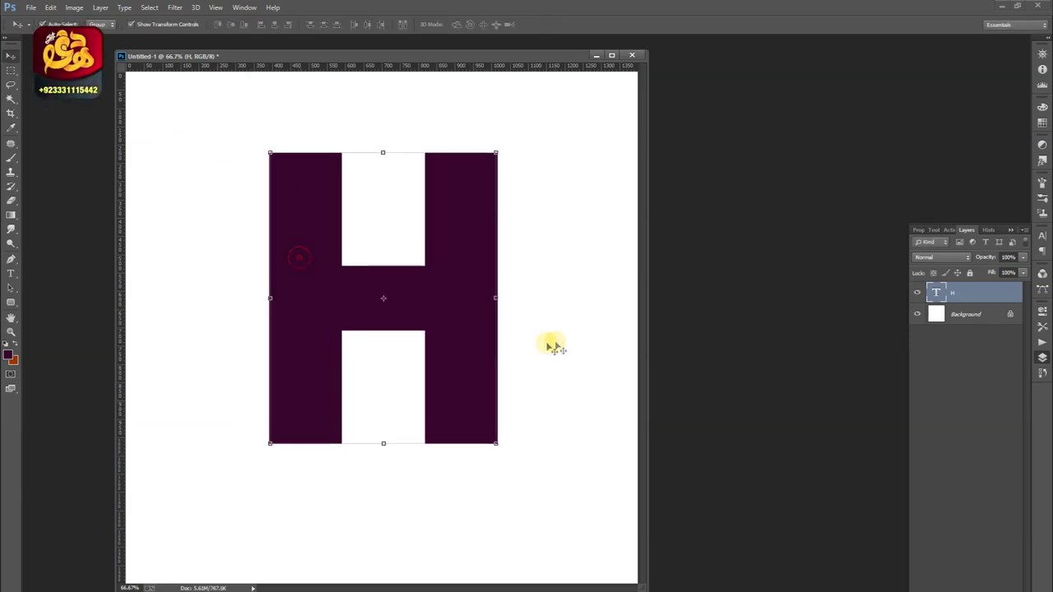
Duplicate and merge the H layers, then centre the H horizontally and vertically
{"action": "key", "text": "ctrl+j"}
{"action": "left_click", "coordinate": [959, 314]}
{"action": "key", "text": "ctrl+e"}
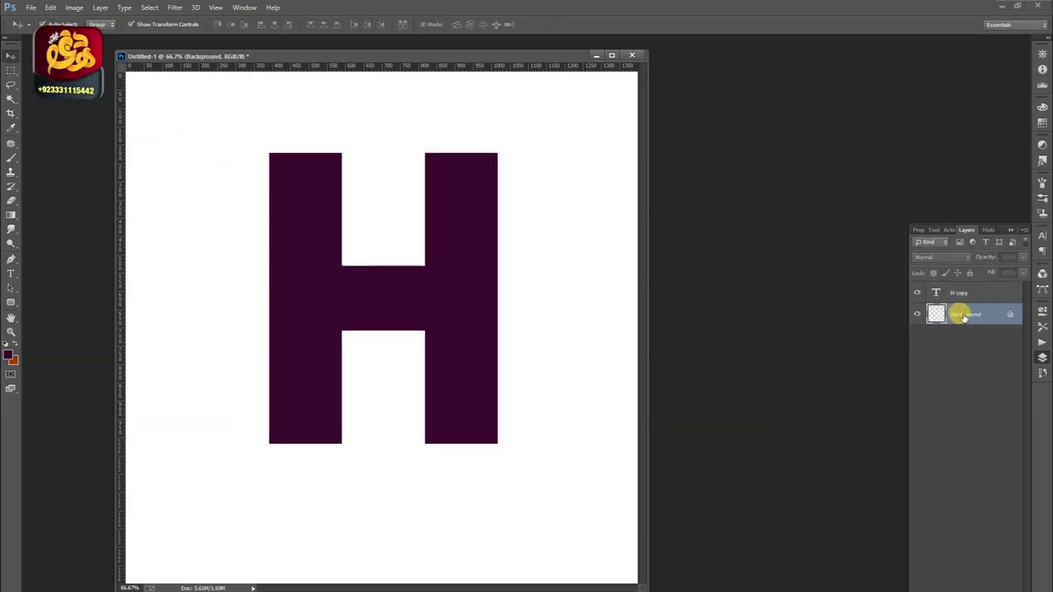
{"action": "key", "text": "ctrl+z"}
{"action": "left_click", "coordinate": [958, 310], "text": "shift"}
{"action": "key", "text": "ctrl+e"}
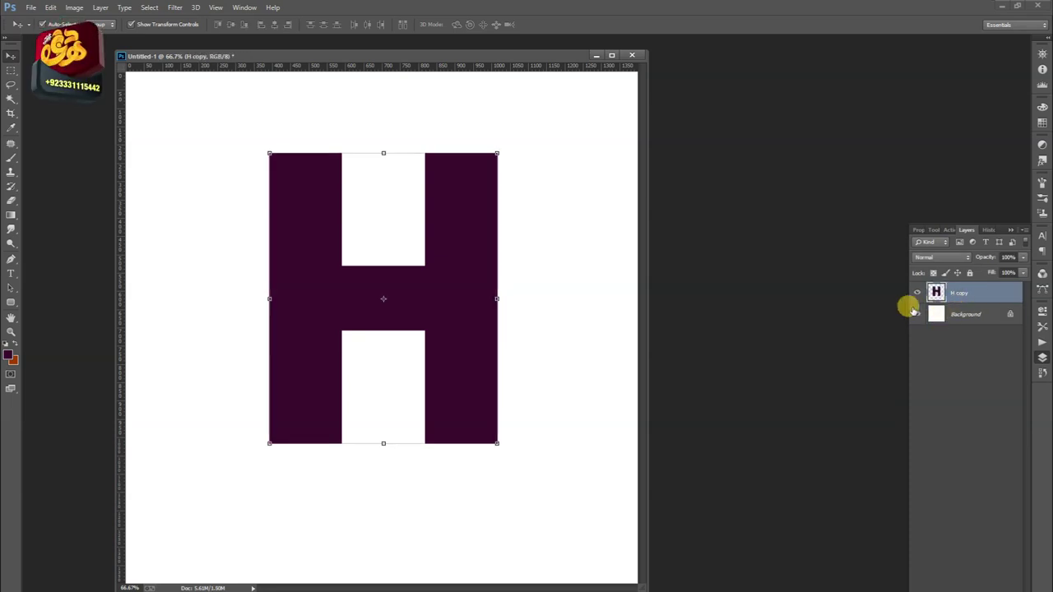
{"action": "left_click", "coordinate": [274, 24]}
{"action": "left_click", "coordinate": [231, 24]}
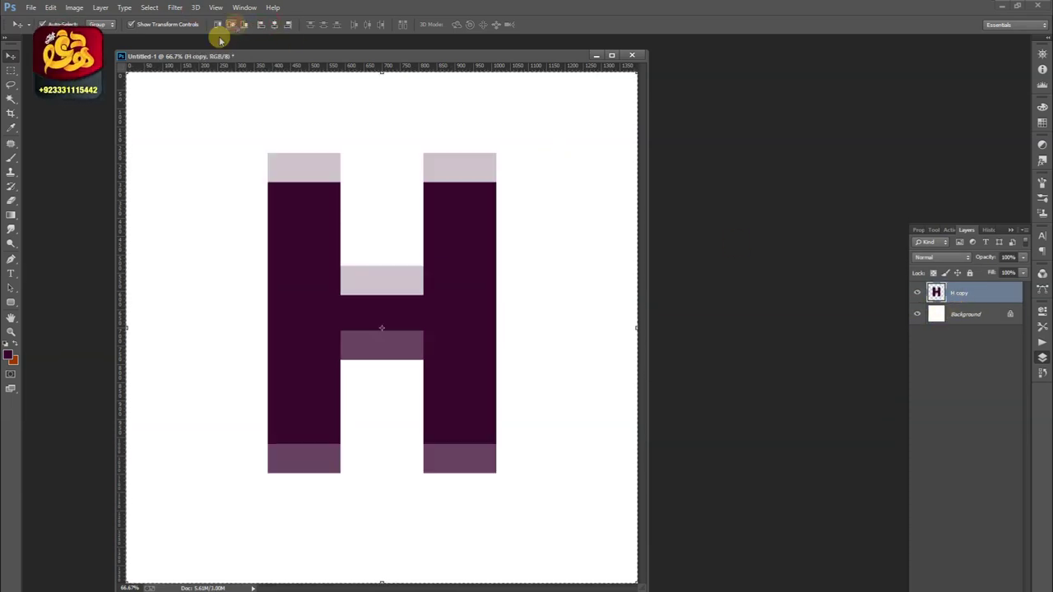
Load the H outline as a selection and make a Work Path from it
{"action": "left_click", "coordinate": [324, 192]}
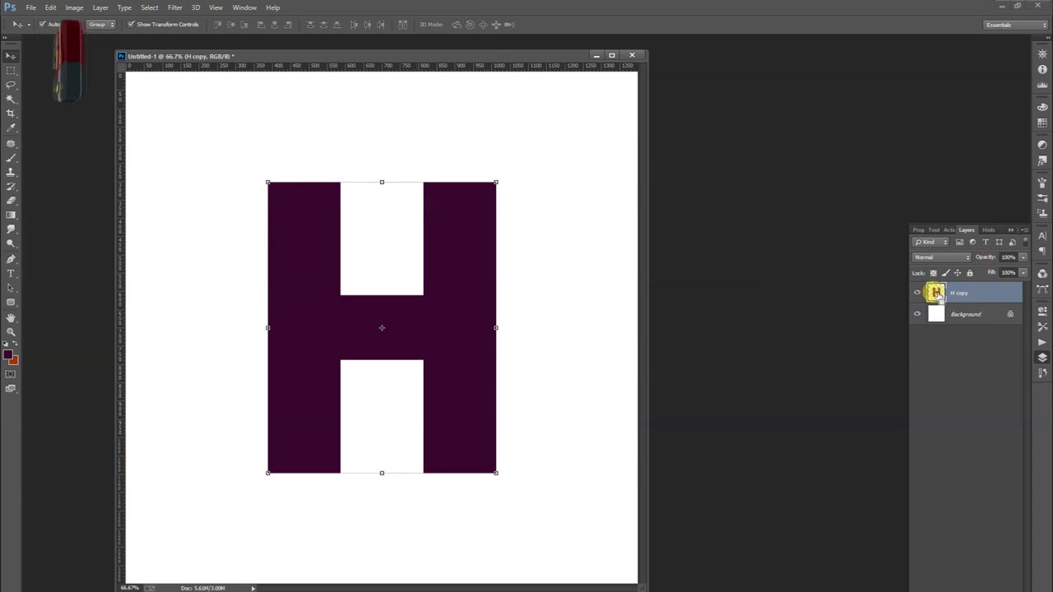
{"action": "left_click", "coordinate": [936, 293], "text": "ctrl"}
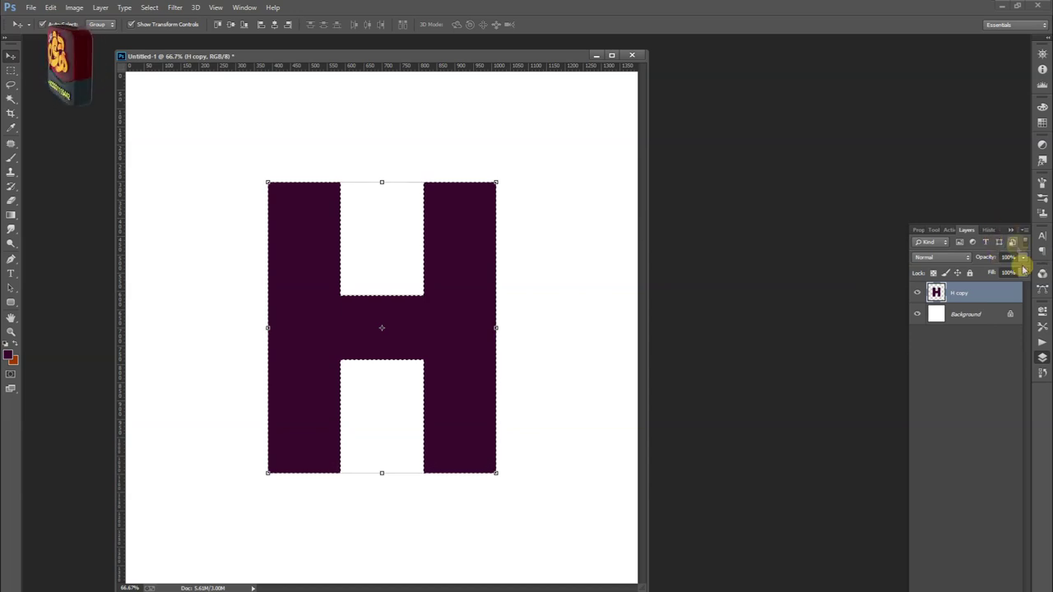
{"action": "left_click", "coordinate": [1041, 288]}
{"action": "left_click", "coordinate": [966, 320]}
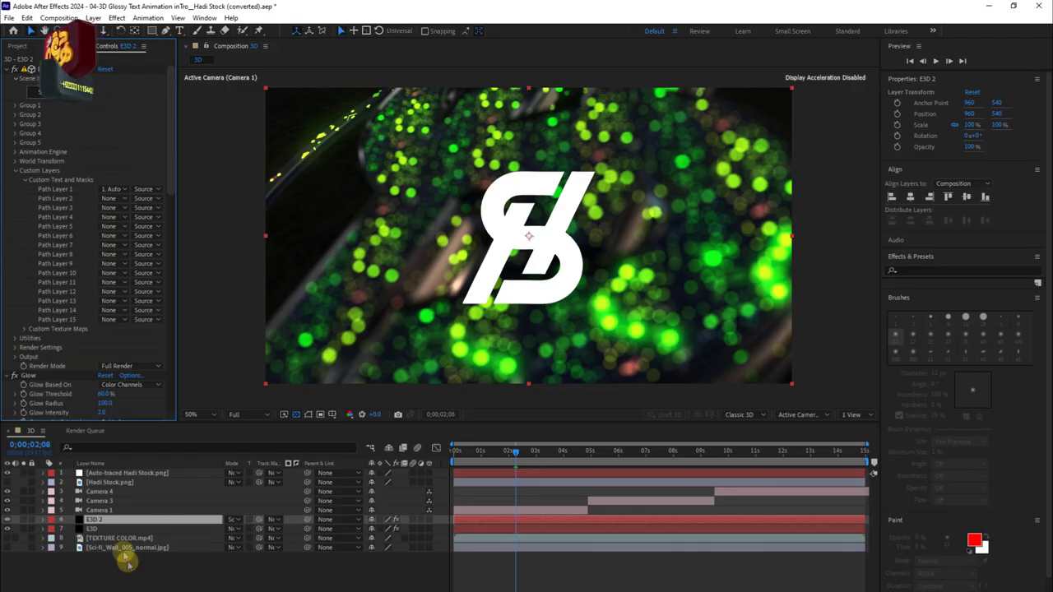
{"action": "right_click", "coordinate": [136, 572]}
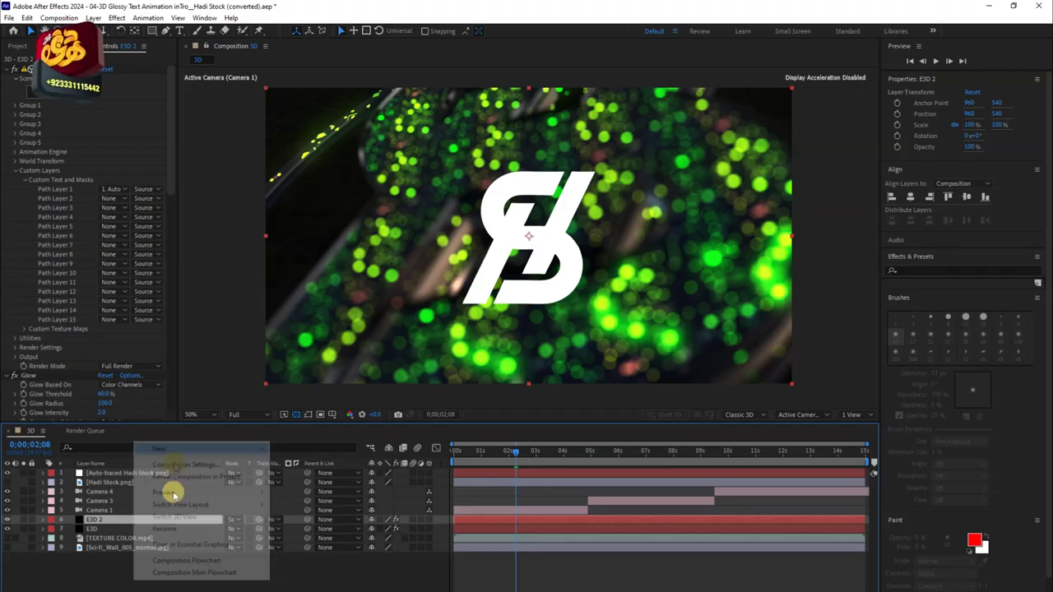
{"action": "key", "text": "ctrl+y"}
{"action": "left_click", "coordinate": [564, 422]}
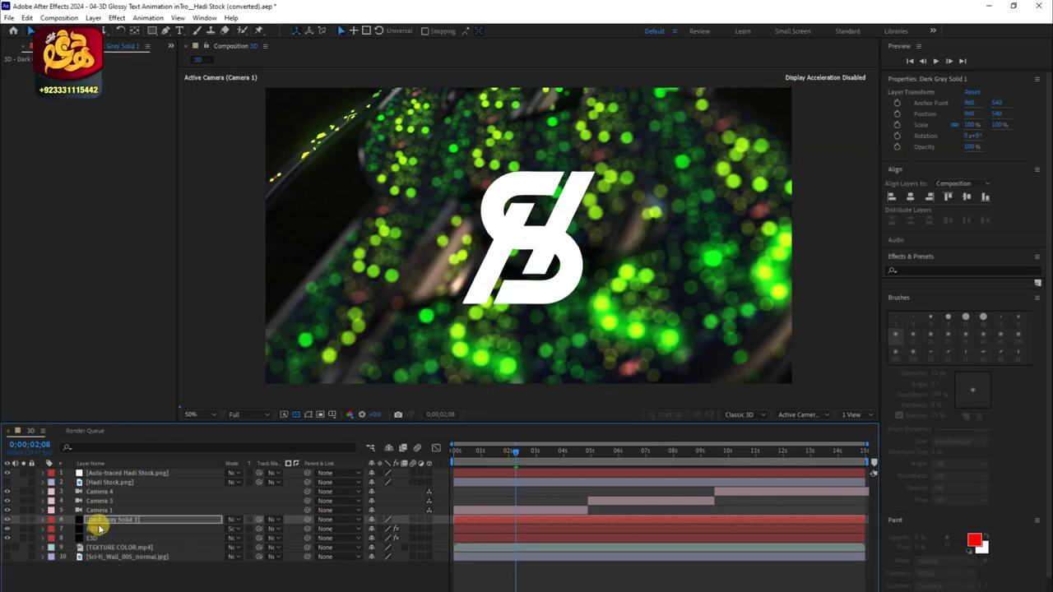
{"action": "key", "text": "Return"}
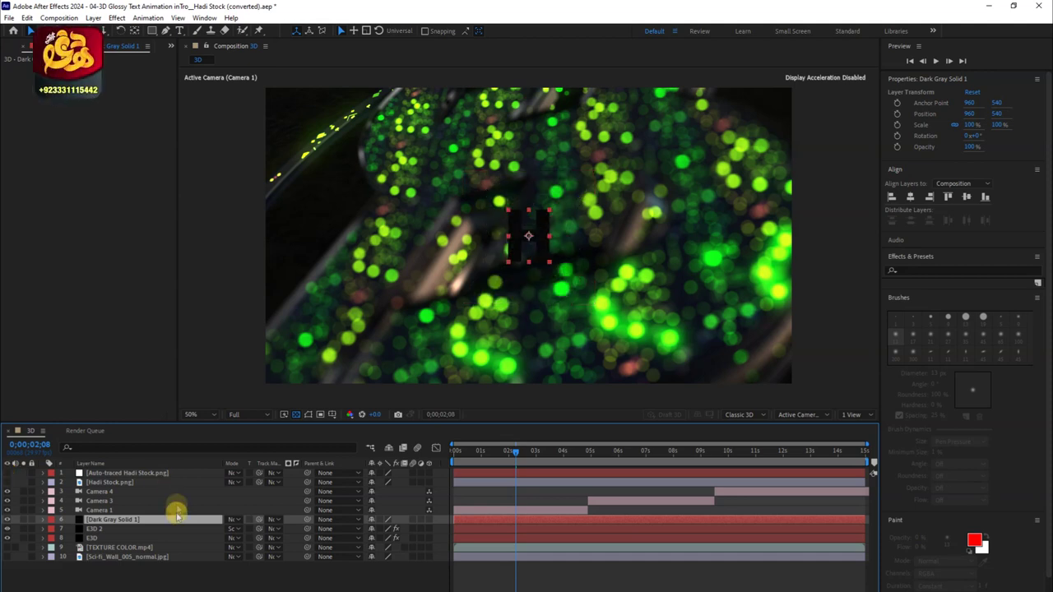
{"action": "left_click", "coordinate": [92, 529]}
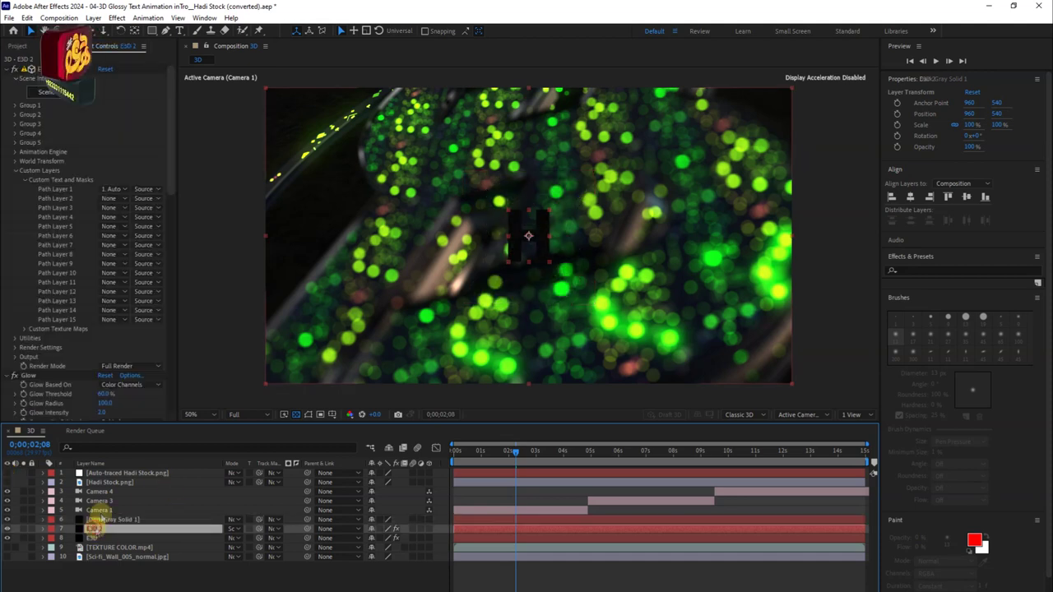
{"action": "left_click", "coordinate": [111, 190]}
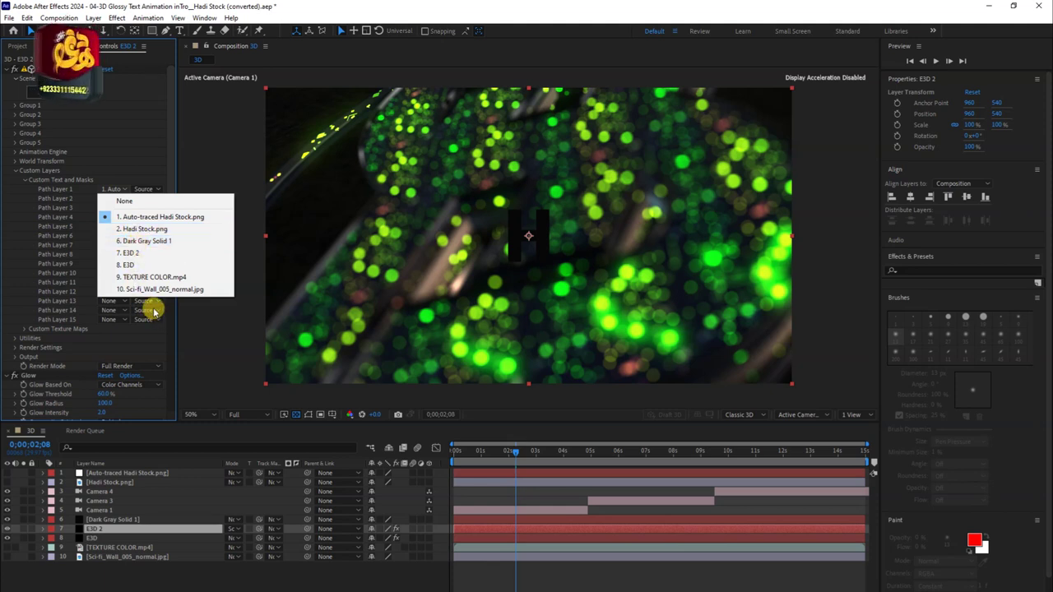
{"action": "left_click", "coordinate": [136, 241]}
{"action": "mouse_move", "coordinate": [516, 451]}
{"action": "left_mouse_down"}
{"action": "mouse_move", "coordinate": [526, 453]}
{"action": "mouse_move", "coordinate": [511, 452]}
{"action": "left_mouse_up"}
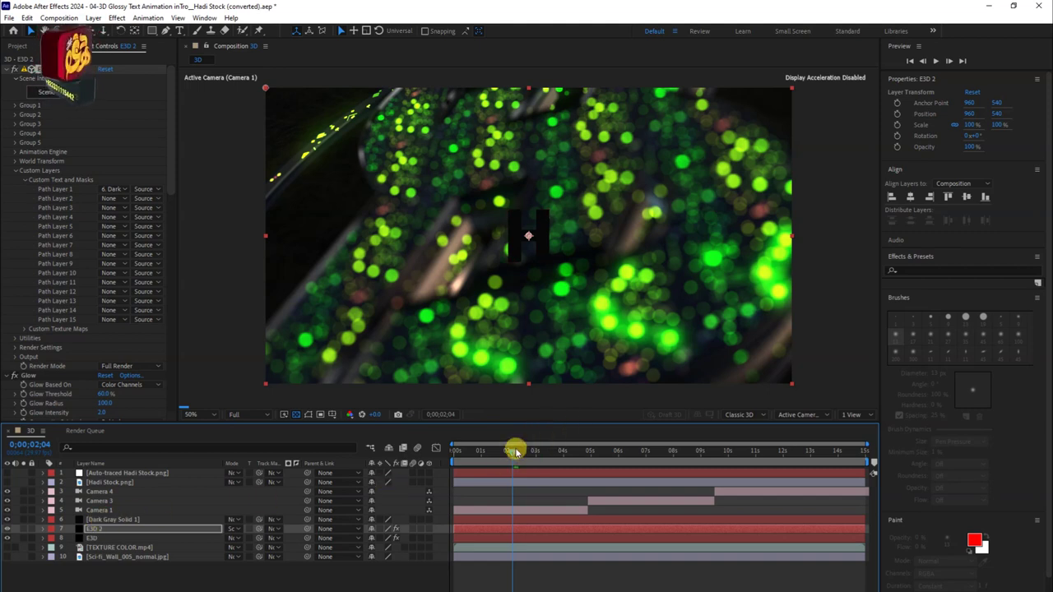
{"action": "left_click_drag", "start_coordinate": [517, 453], "coordinate": [516, 454]}
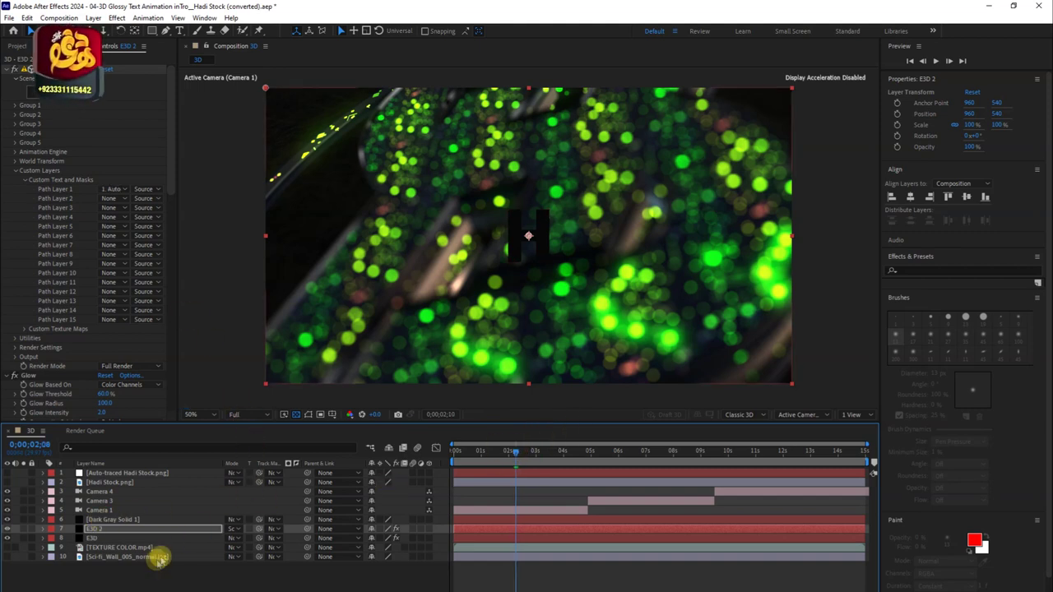
{"action": "key", "text": "ctrl+Up"}
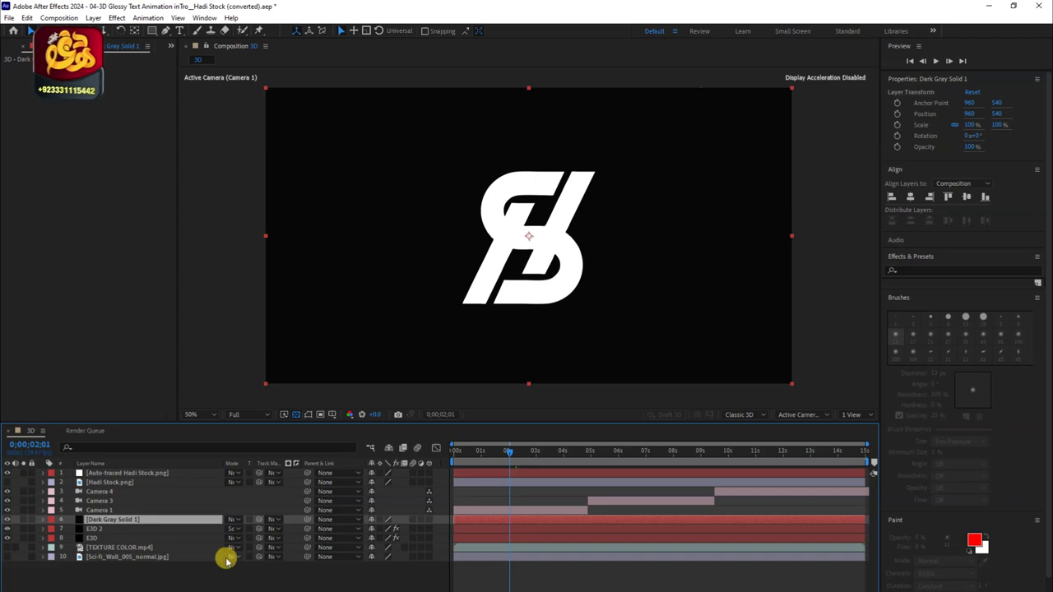
{"action": "key", "text": "Delete"}
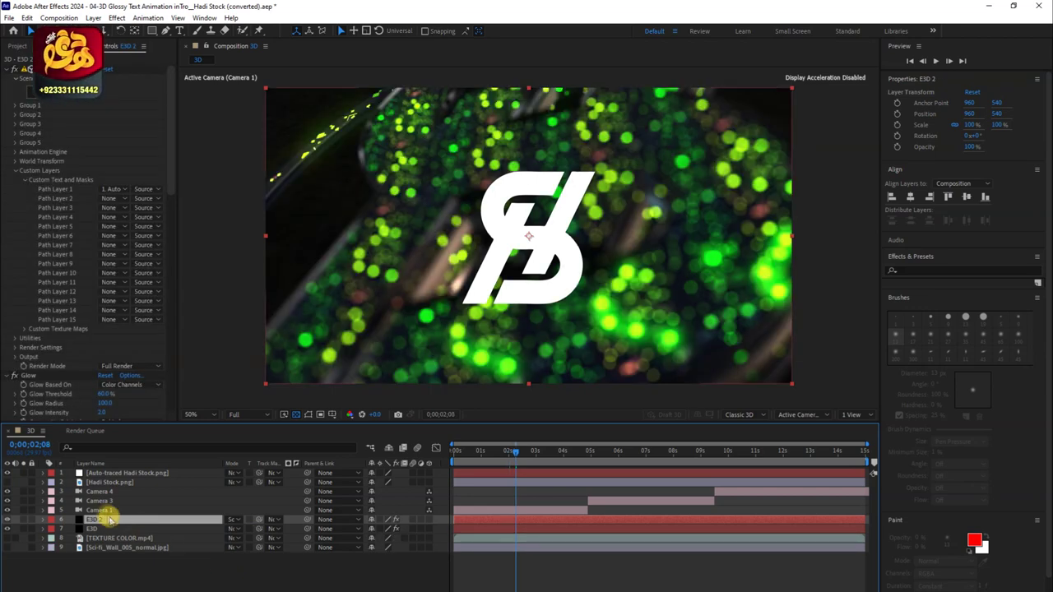
Remove all masks from the auto-traced logo layer and apply the H outline as its mask
{"action": "left_click", "coordinate": [97, 476]}
{"action": "right_click", "coordinate": [97, 475]}
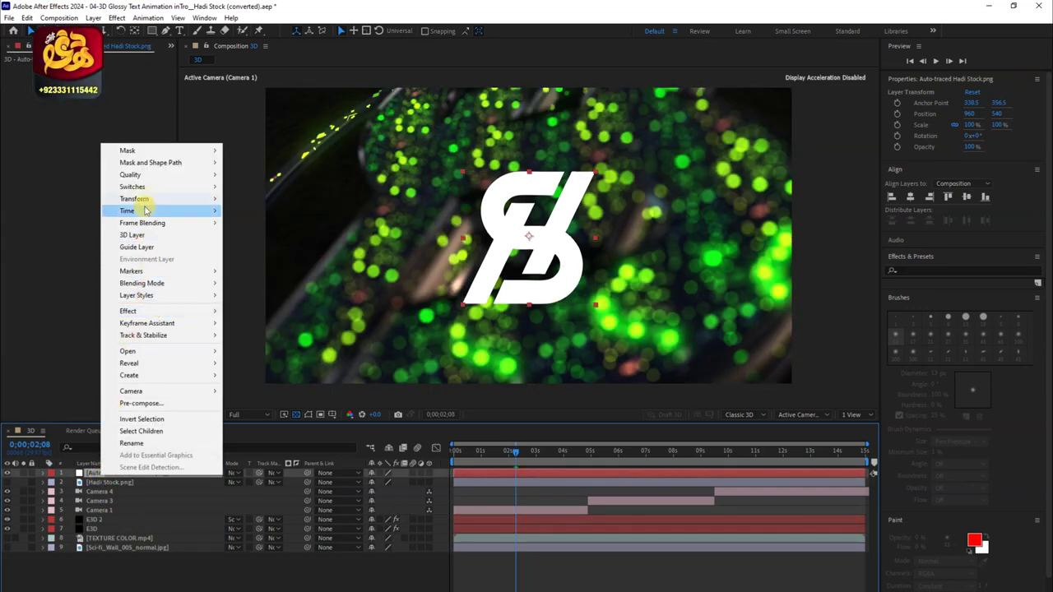
{"action": "mouse_move", "coordinate": [143, 154]}
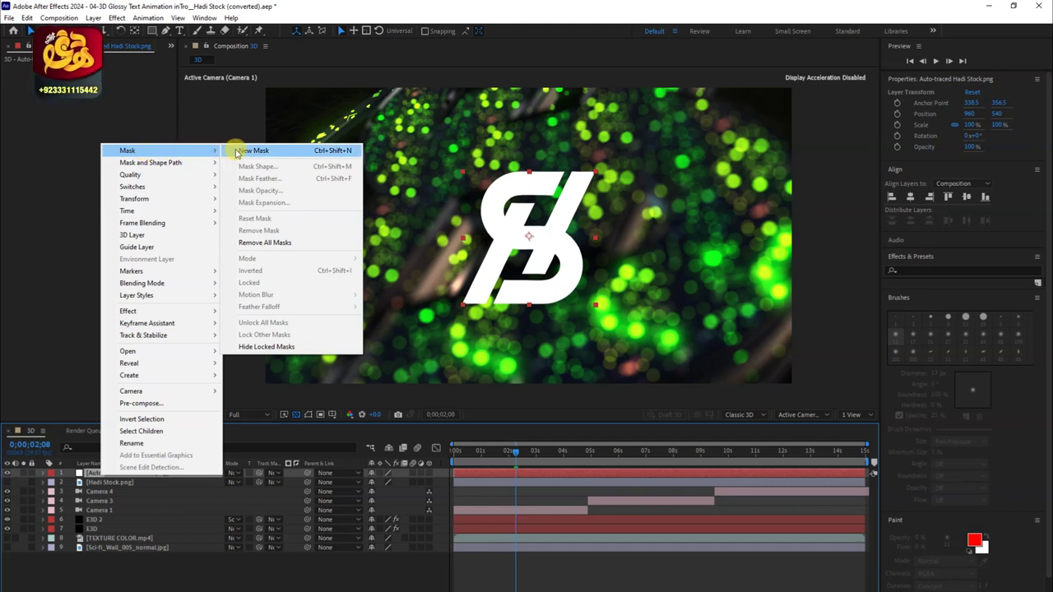
{"action": "left_click", "coordinate": [267, 243]}
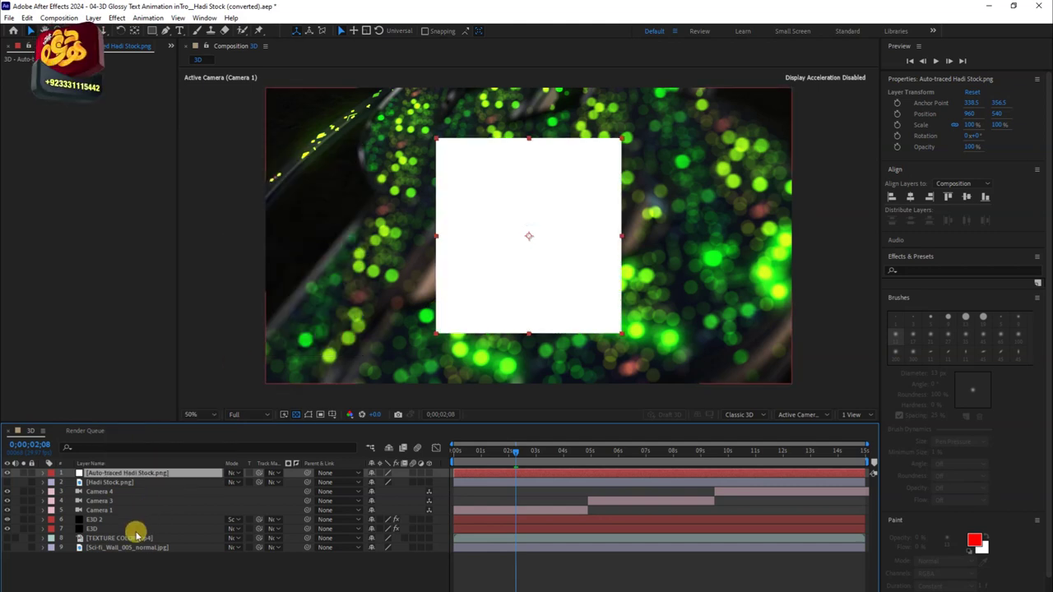
{"action": "key", "text": "ctrl+z"}
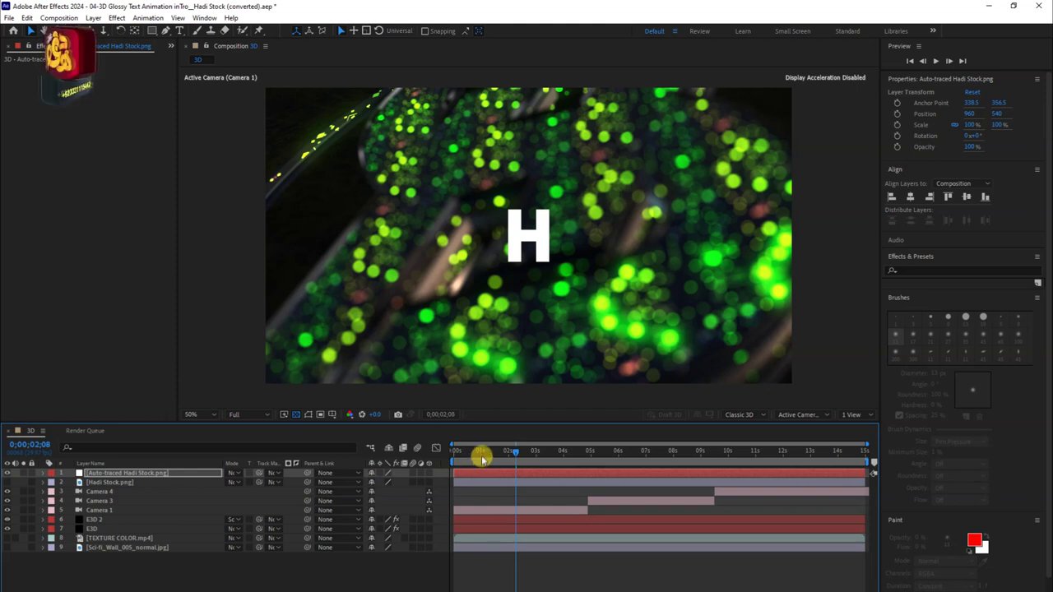
Move the time near the start, check E3D 2, and hide the auto-traced logo layer
{"action": "left_click_drag", "start_coordinate": [483, 457], "coordinate": [443, 528]}
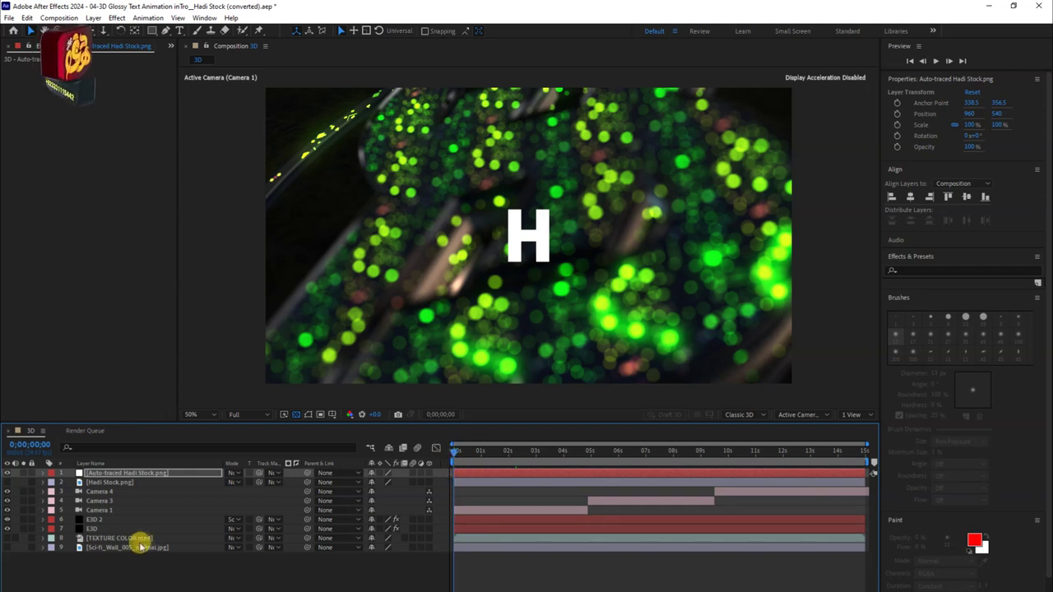
{"action": "left_click", "coordinate": [93, 519]}
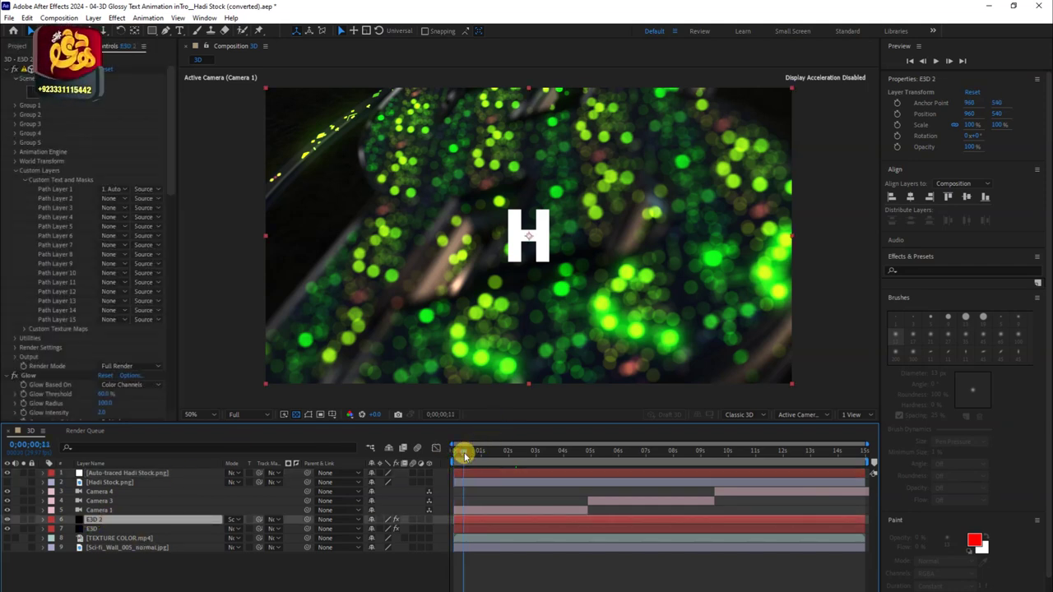
{"action": "left_click_drag", "start_coordinate": [465, 455], "coordinate": [438, 450]}
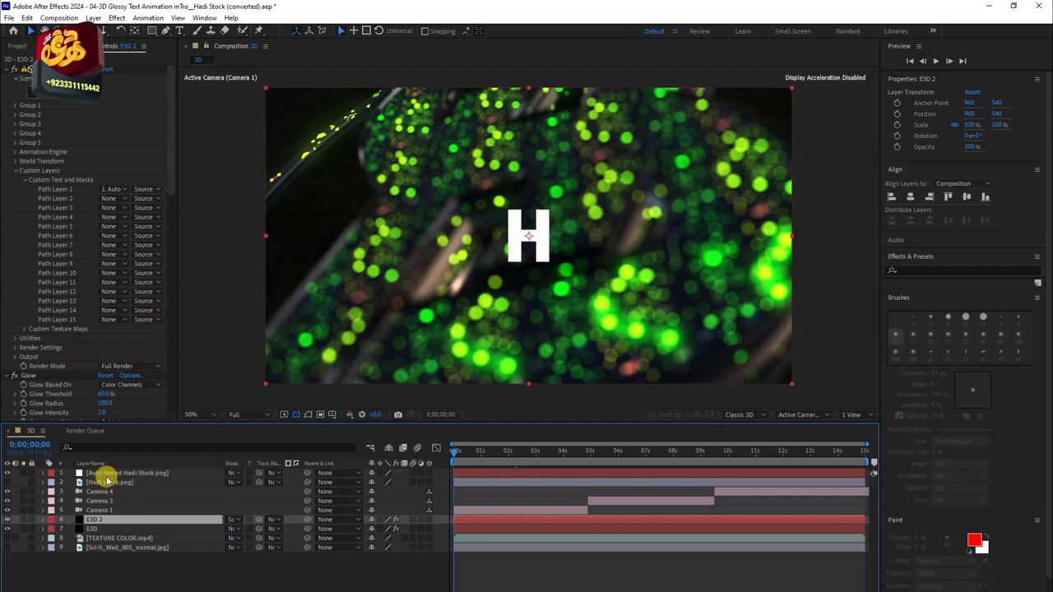
{"action": "left_click", "coordinate": [107, 474]}
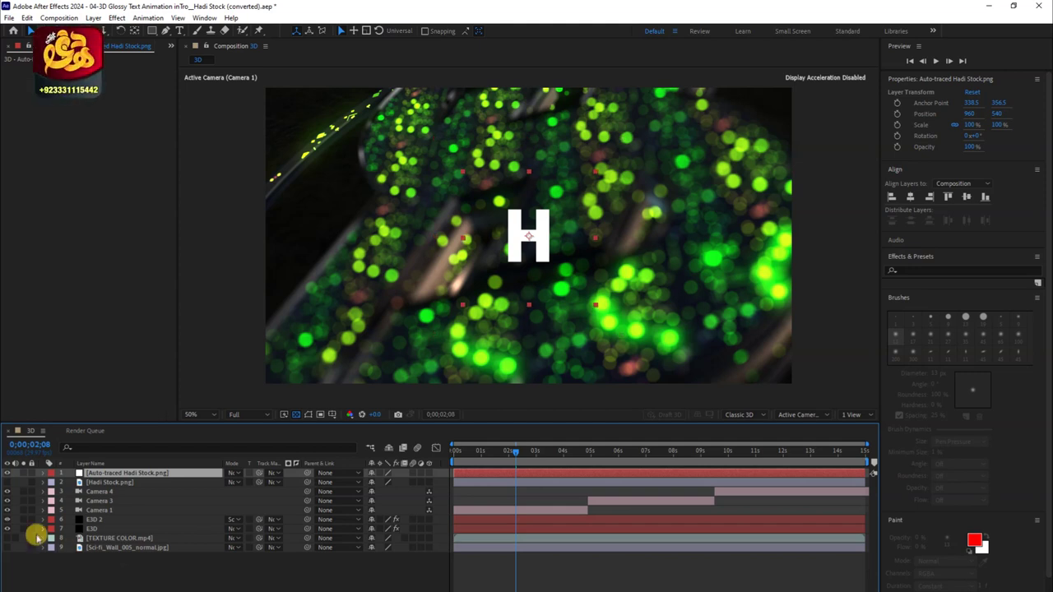
{"action": "left_click", "coordinate": [8, 476]}
Add a new text layer 'H' and centre it vertically in the composition
{"action": "right_click", "coordinate": [101, 566]}
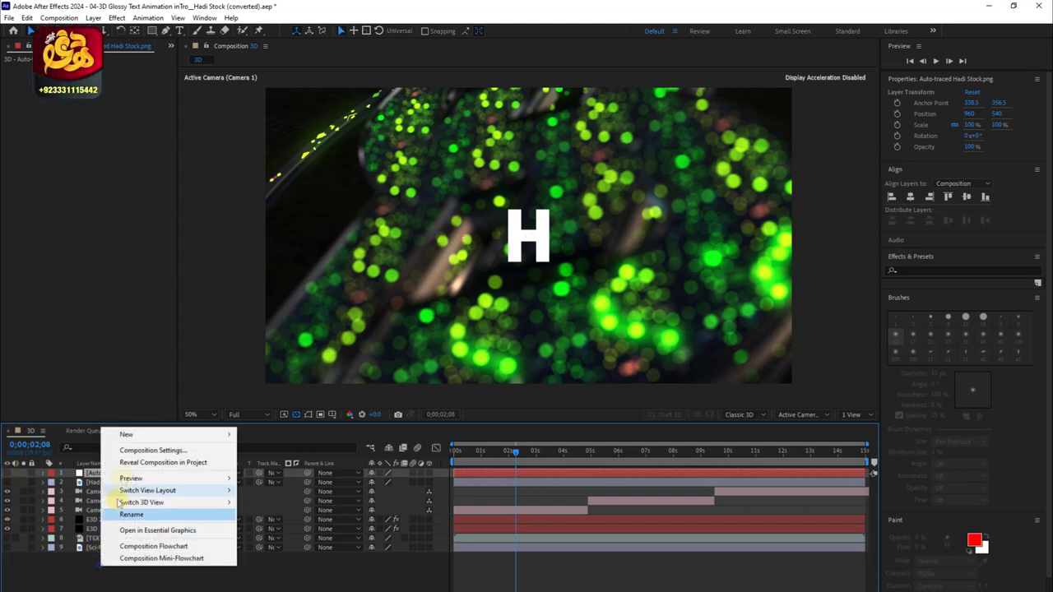
{"action": "mouse_move", "coordinate": [130, 434]}
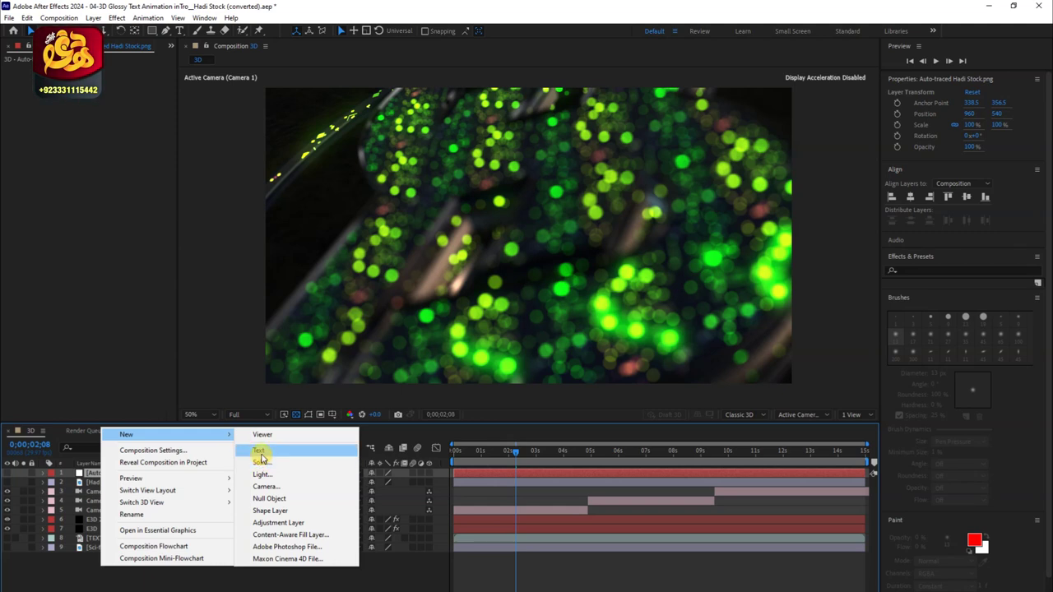
{"action": "left_click", "coordinate": [258, 450]}
{"action": "type", "text": "H"}
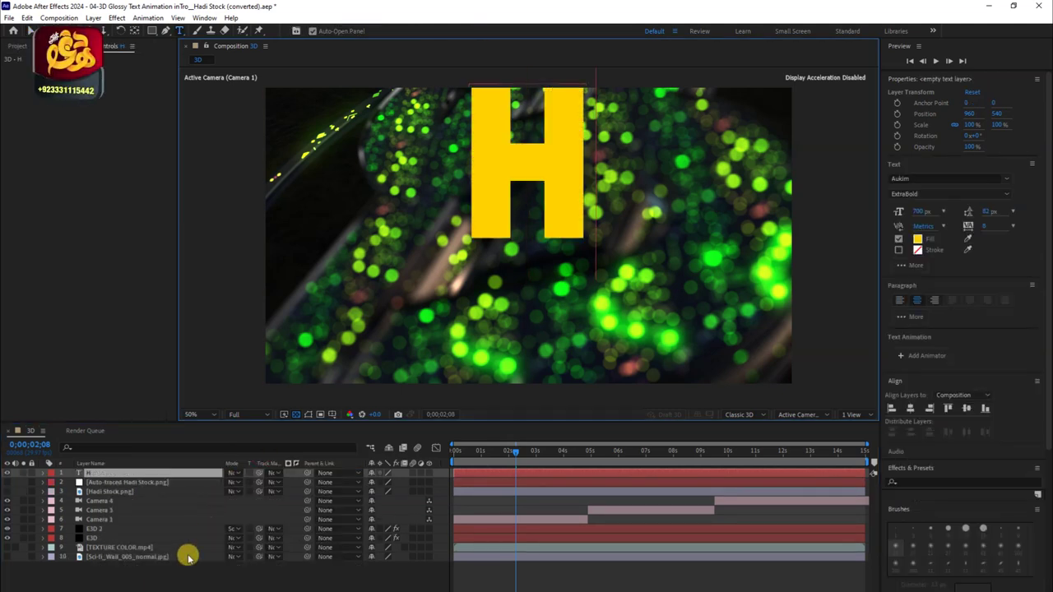
{"action": "left_click", "coordinate": [966, 408]}
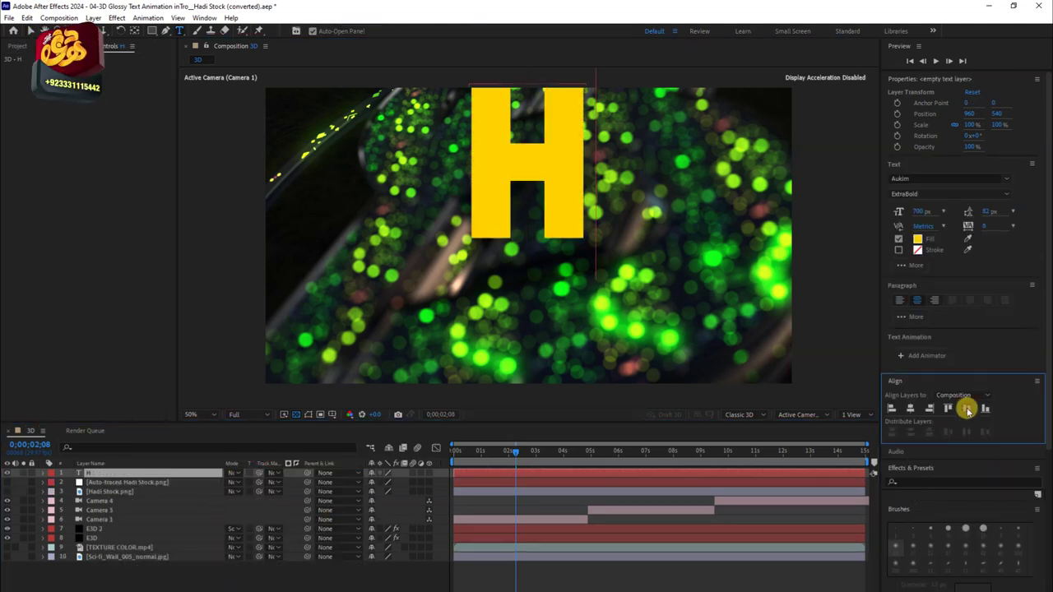
Set E3D 2's Path Layer 1 to the H text and hide the H layer
{"action": "left_click", "coordinate": [94, 535]}
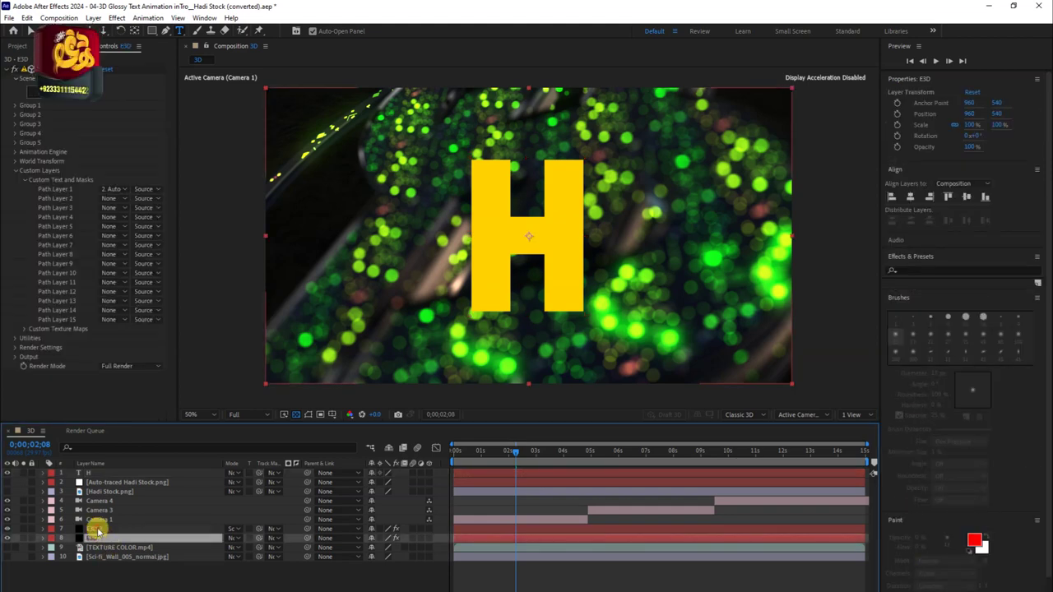
{"action": "left_click", "coordinate": [96, 528]}
{"action": "left_click", "coordinate": [112, 189]}
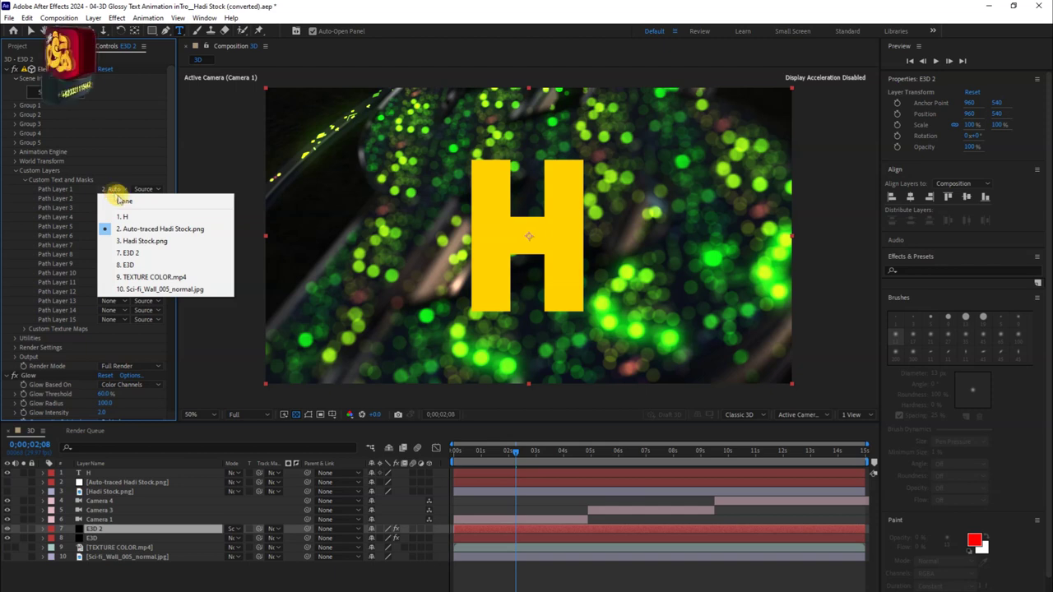
{"action": "left_click", "coordinate": [124, 216]}
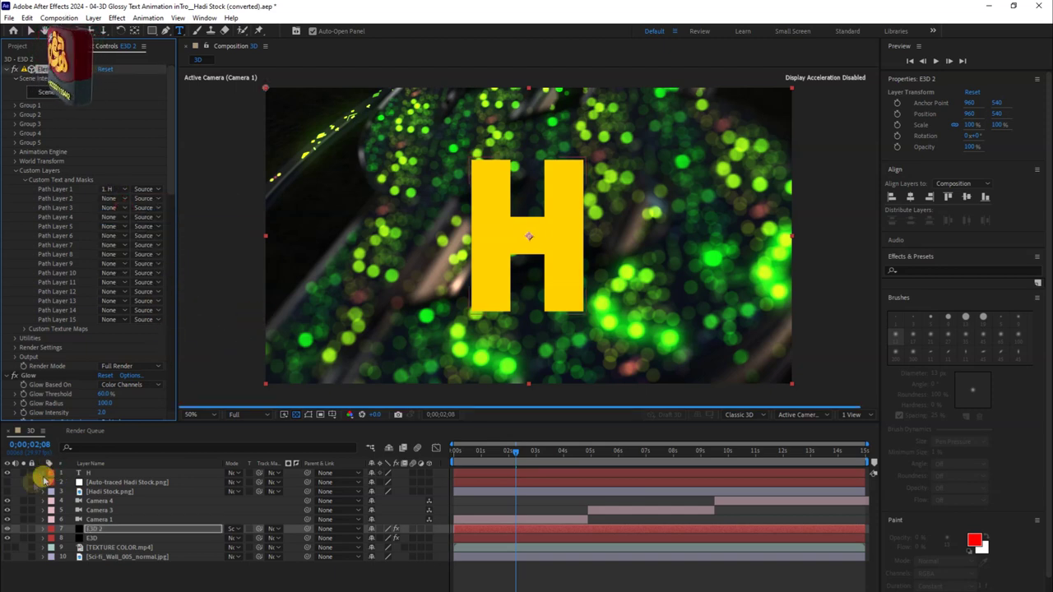
{"action": "left_click", "coordinate": [7, 472]}
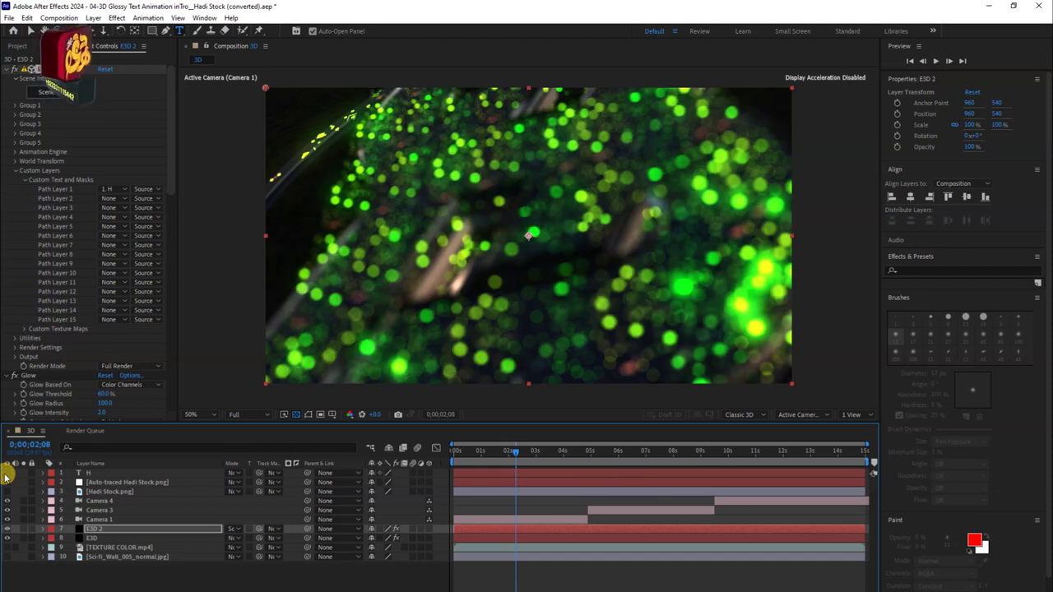
Set E3D's Path Layer 1 to the H text and preview a later frame
{"action": "left_click", "coordinate": [92, 537]}
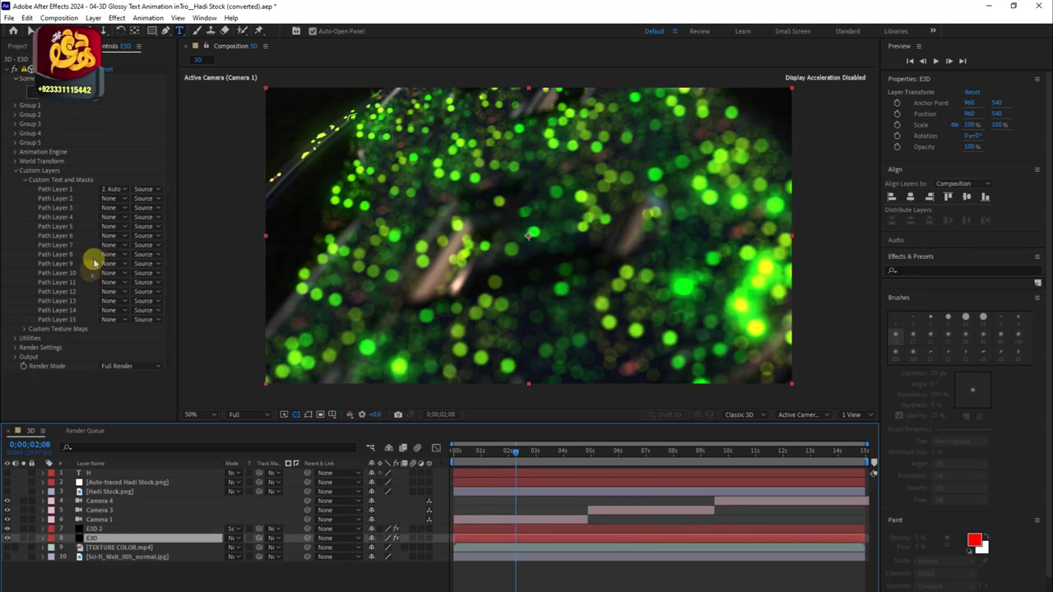
{"action": "left_click", "coordinate": [114, 189]}
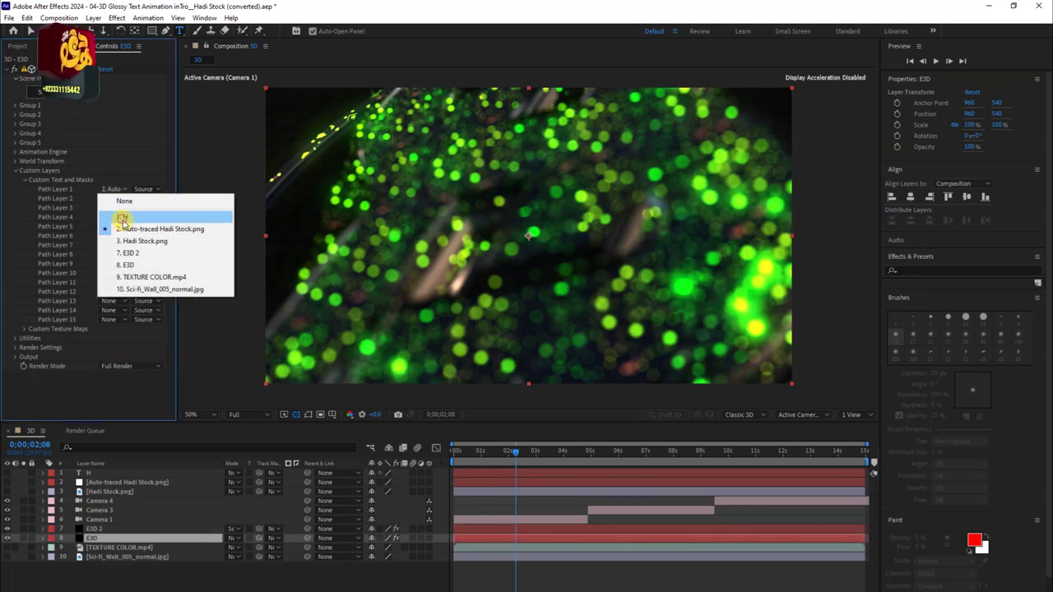
{"action": "left_click", "coordinate": [124, 219]}
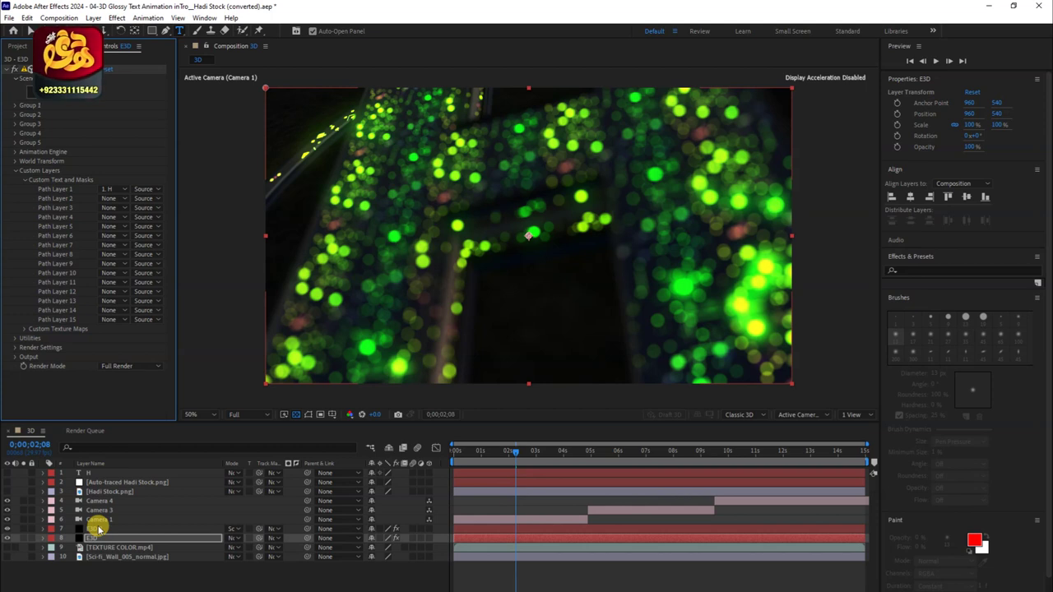
{"action": "left_click", "coordinate": [652, 451]}
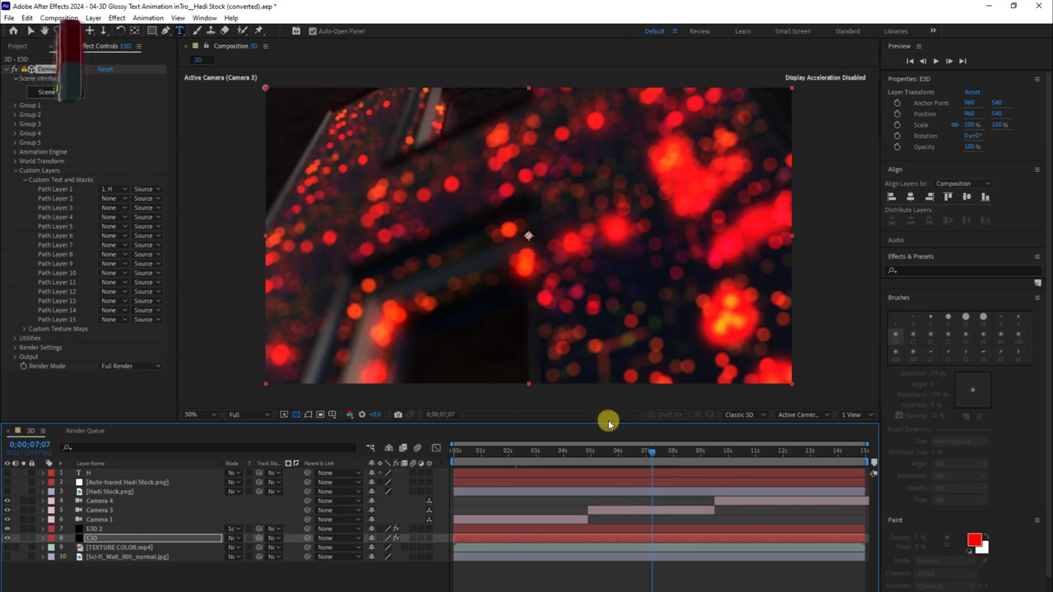
Discard glossy intro changes and open the 05-3D Text & Logo Animation, Hadi Stock .aep, accepting conversion
{"action": "left_click", "coordinate": [9, 18]}
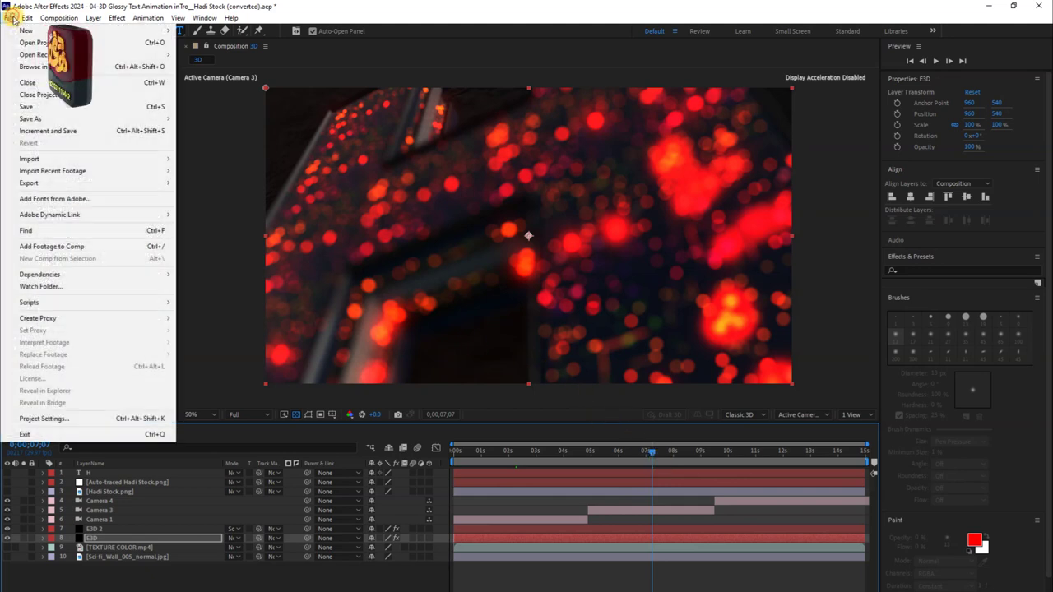
{"action": "left_click", "coordinate": [17, 40]}
{"action": "left_click", "coordinate": [565, 336]}
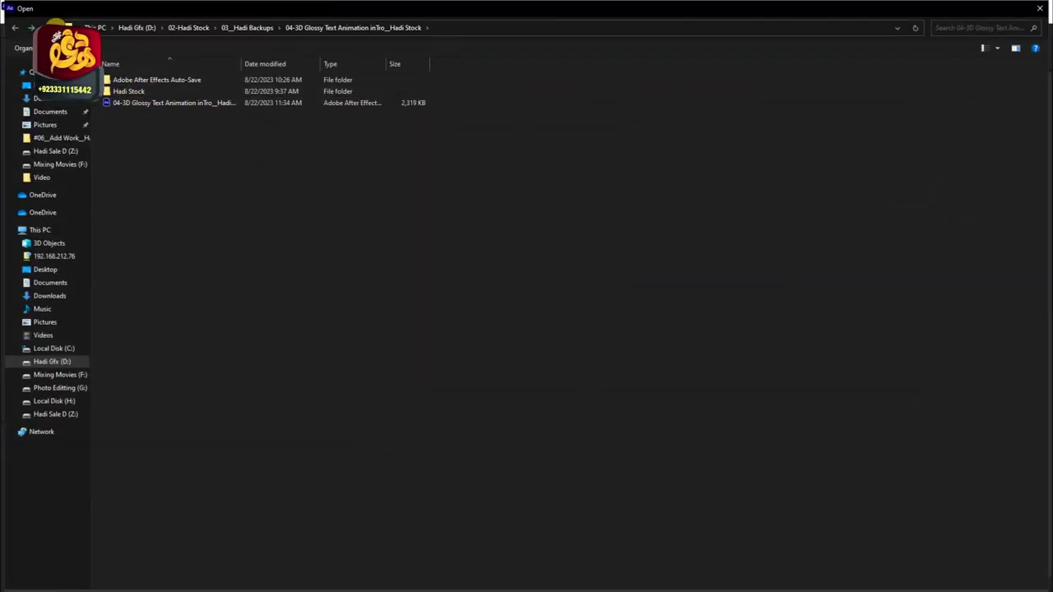
{"action": "key", "text": "alt+Up"}
{"action": "double_click", "coordinate": [765, 142]}
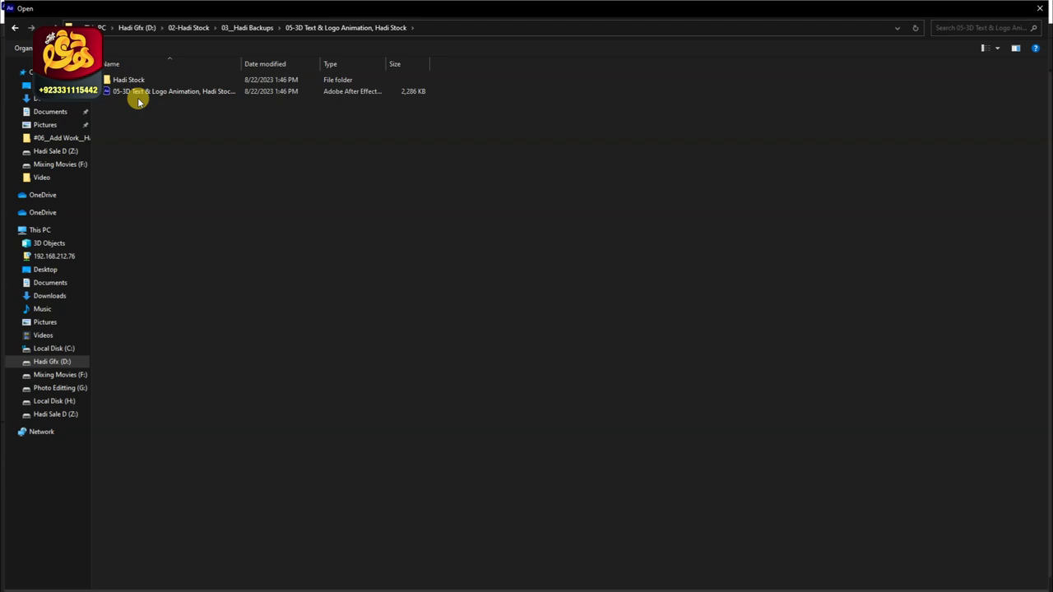
{"action": "left_click", "coordinate": [138, 92]}
{"action": "double_click", "coordinate": [138, 92]}
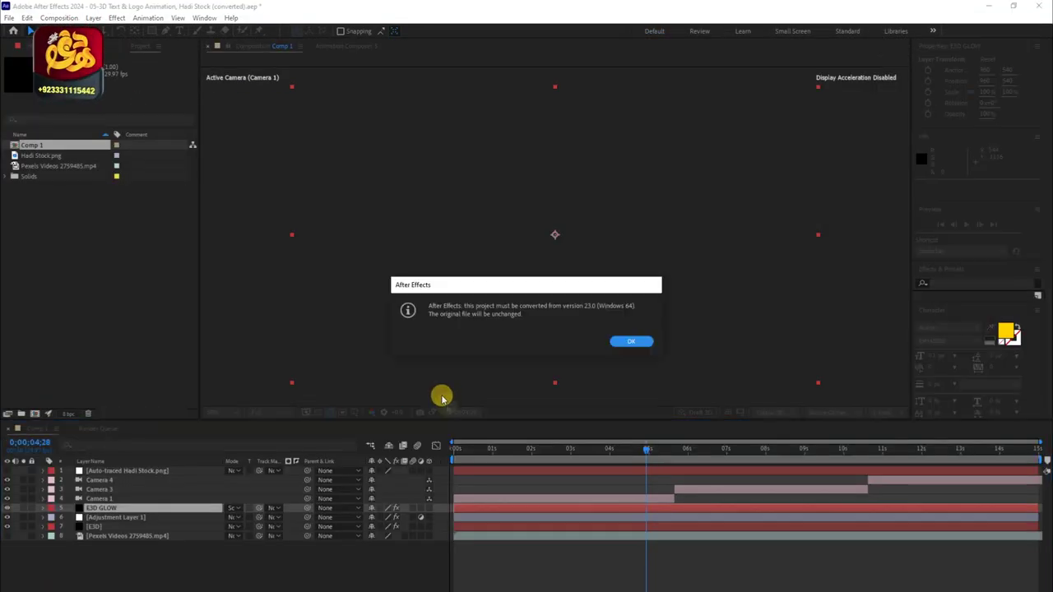
{"action": "left_click", "coordinate": [617, 341]}
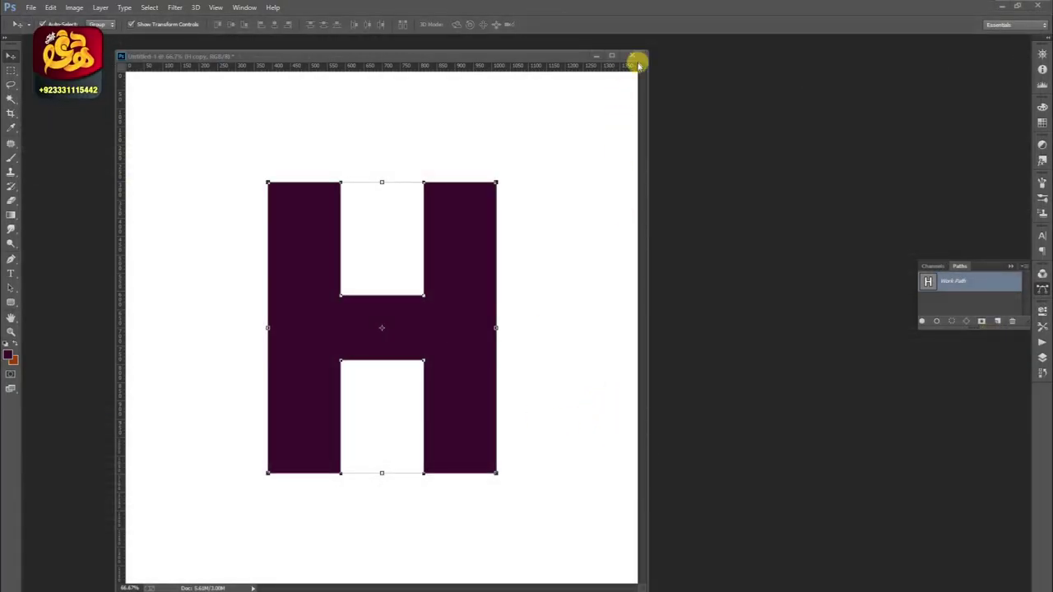
Close the Untitled-1 H document, answering No to saving changes
{"action": "left_click", "coordinate": [632, 55]}
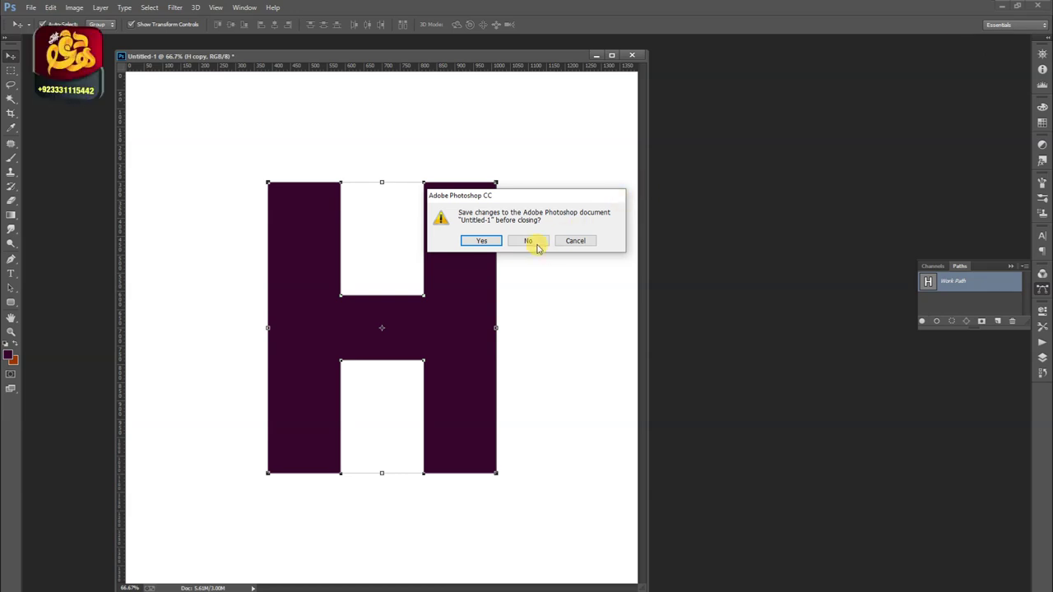
{"action": "left_click", "coordinate": [533, 241]}
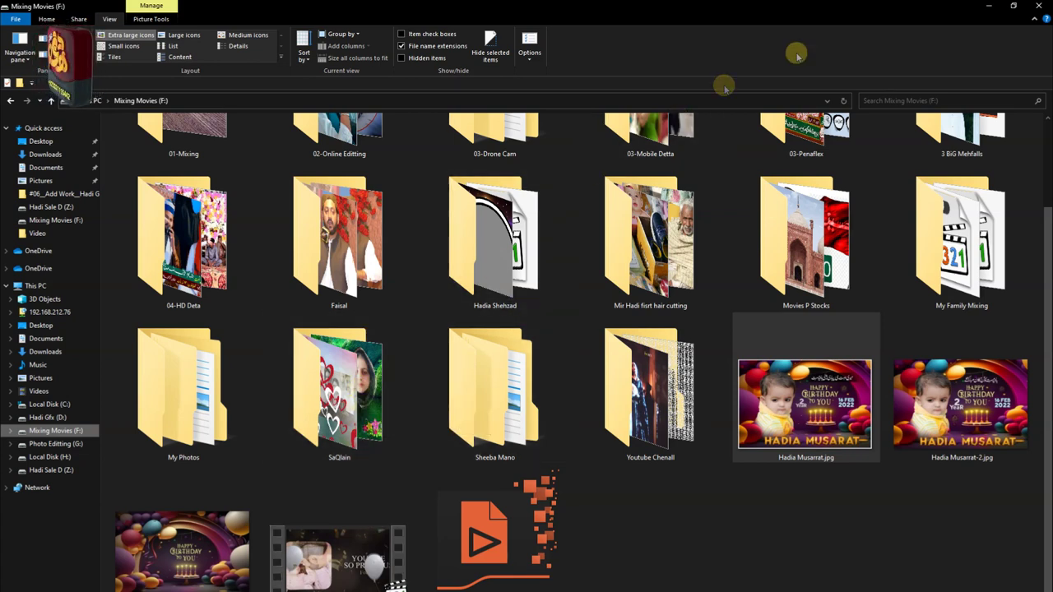
Minimise the Mixing Movies window and refresh the desktop
{"action": "left_click", "coordinate": [997, 5]}
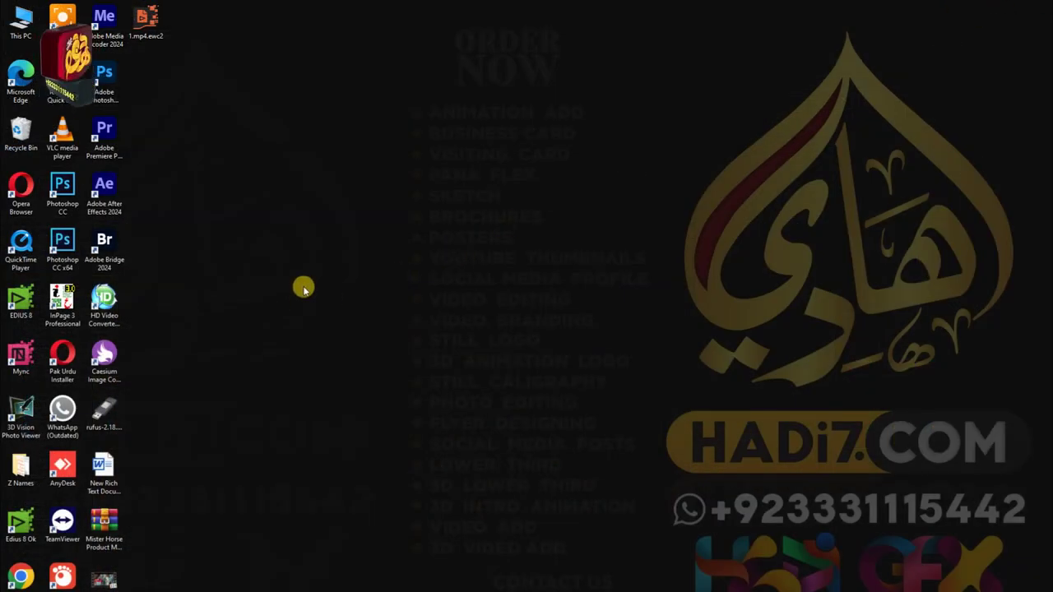
{"action": "right_click", "coordinate": [258, 168]}
{"action": "right_click", "coordinate": [285, 174]}
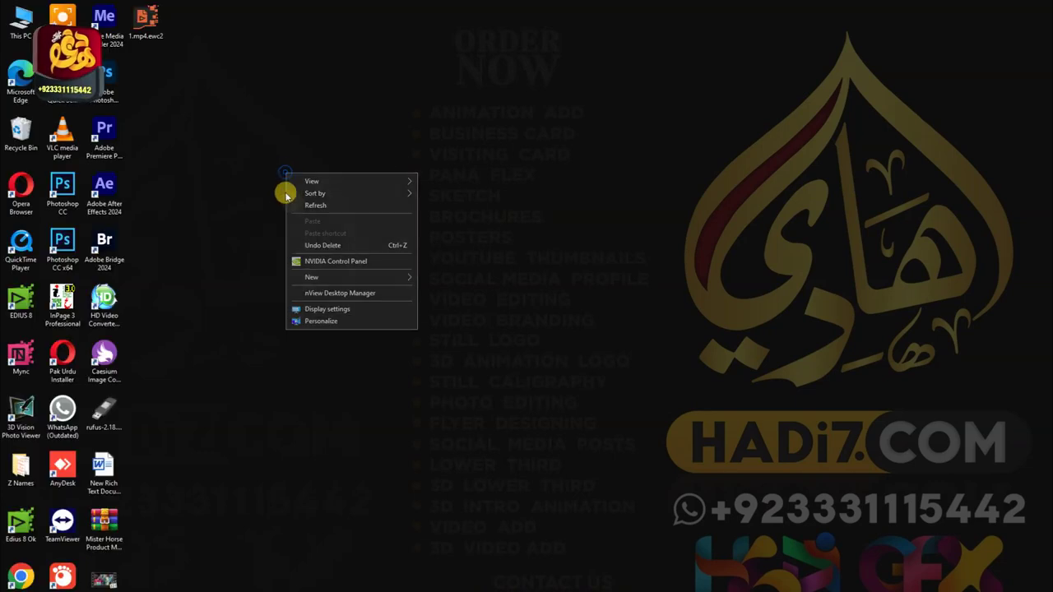
{"action": "right_click", "coordinate": [287, 164]}
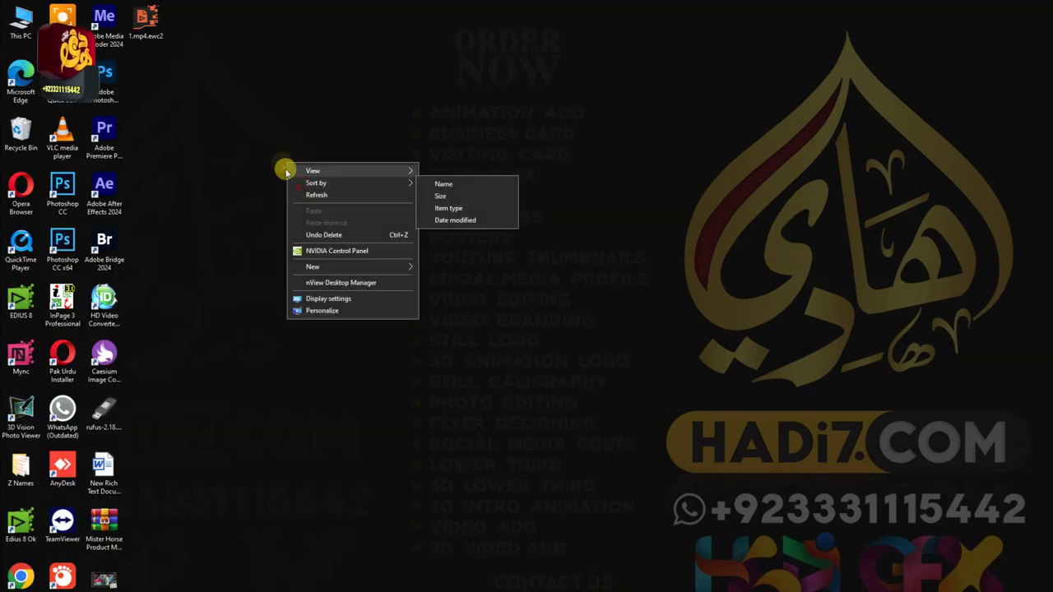
{"action": "left_click", "coordinate": [316, 197]}
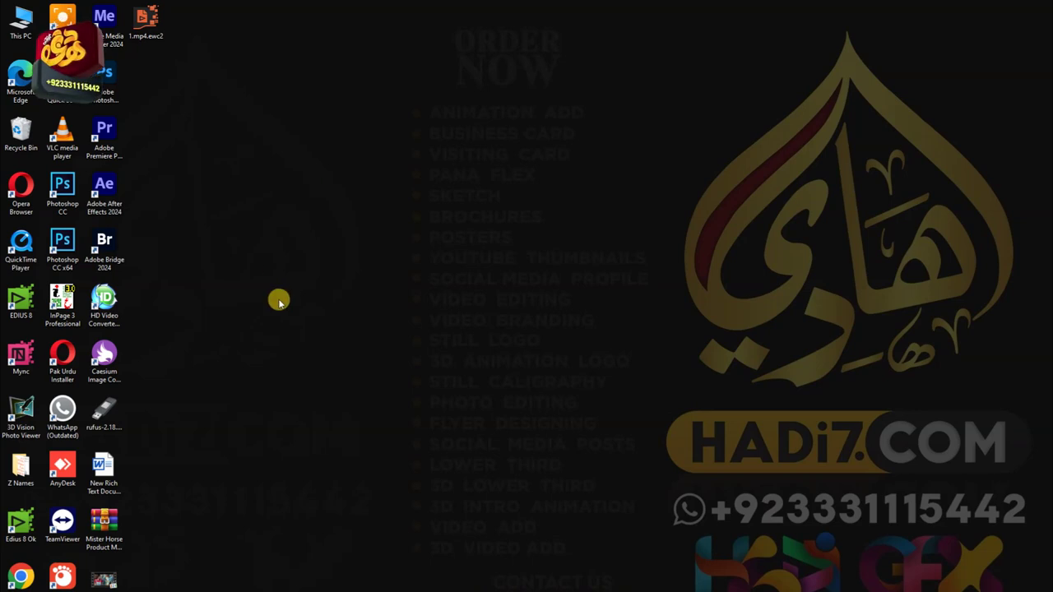
Refresh the desktop four more times, then open a This PC window with Win+E
{"action": "right_click", "coordinate": [236, 289]}
{"action": "right_click", "coordinate": [247, 247]}
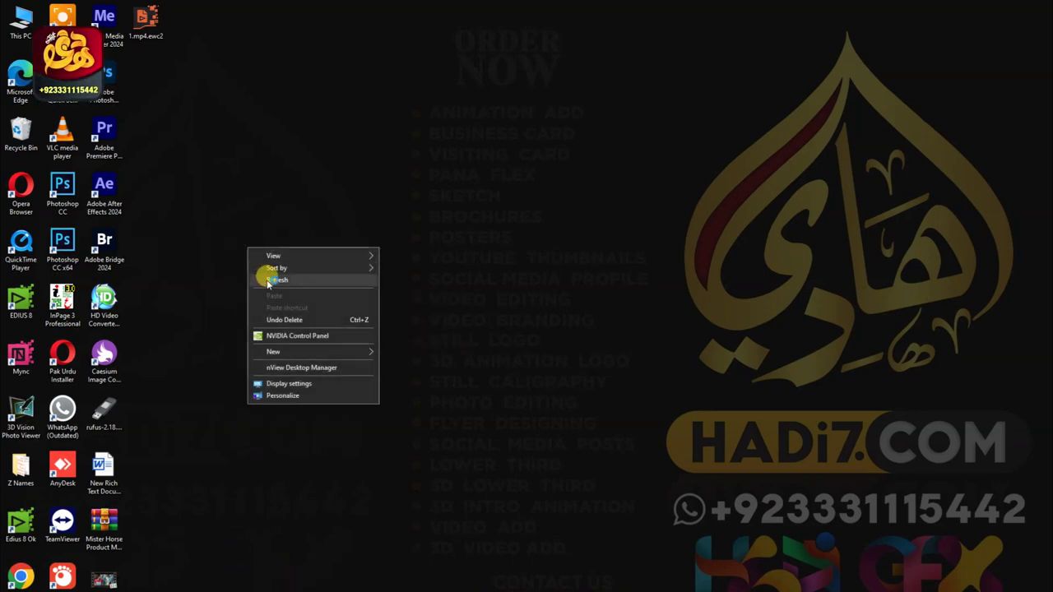
{"action": "left_click", "coordinate": [268, 283]}
{"action": "right_click", "coordinate": [264, 244]}
{"action": "left_click", "coordinate": [279, 276]}
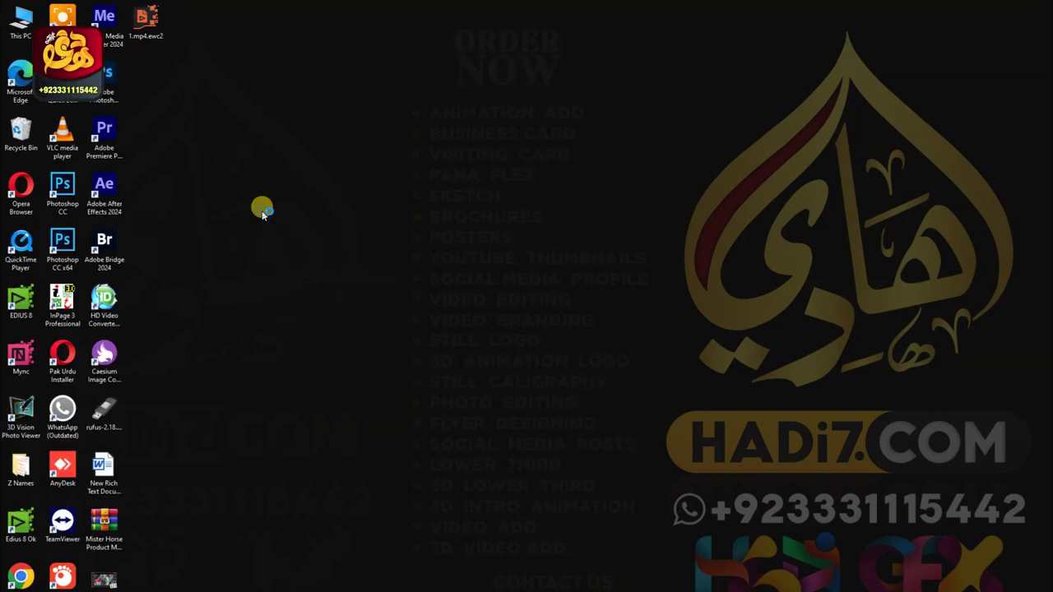
{"action": "right_click", "coordinate": [262, 207]}
{"action": "left_click", "coordinate": [277, 240]}
{"action": "right_click", "coordinate": [256, 184]}
{"action": "left_click", "coordinate": [273, 218]}
{"action": "right_click", "coordinate": [262, 182]}
{"action": "key", "text": "super+e"}
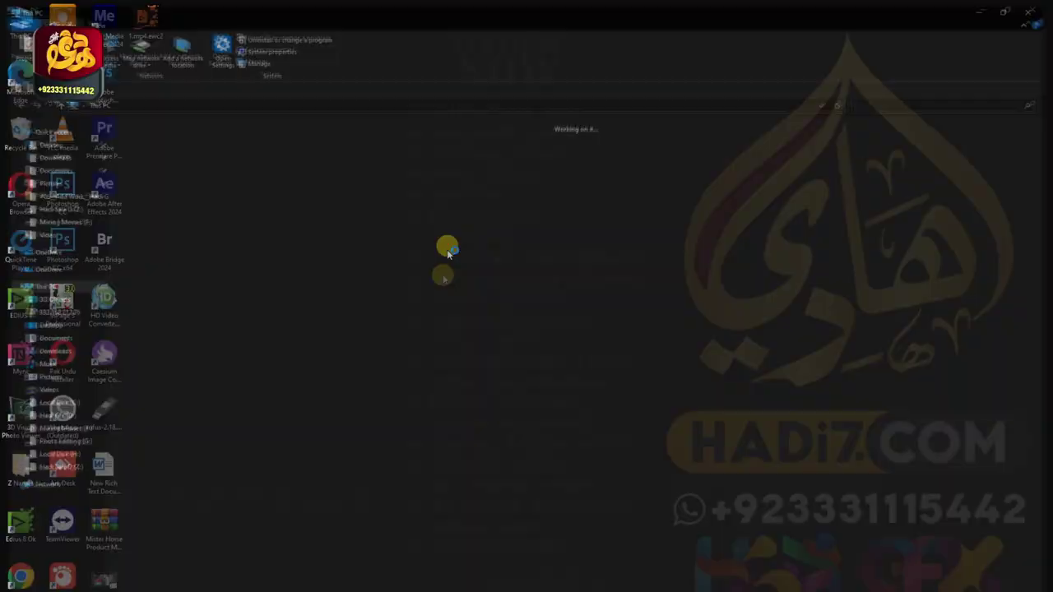
On the Hadi Sale D (Z:) drive, view the 01 Big Pack Detta folder's Properties, showing 64.5 GB
{"action": "left_click", "coordinate": [52, 470]}
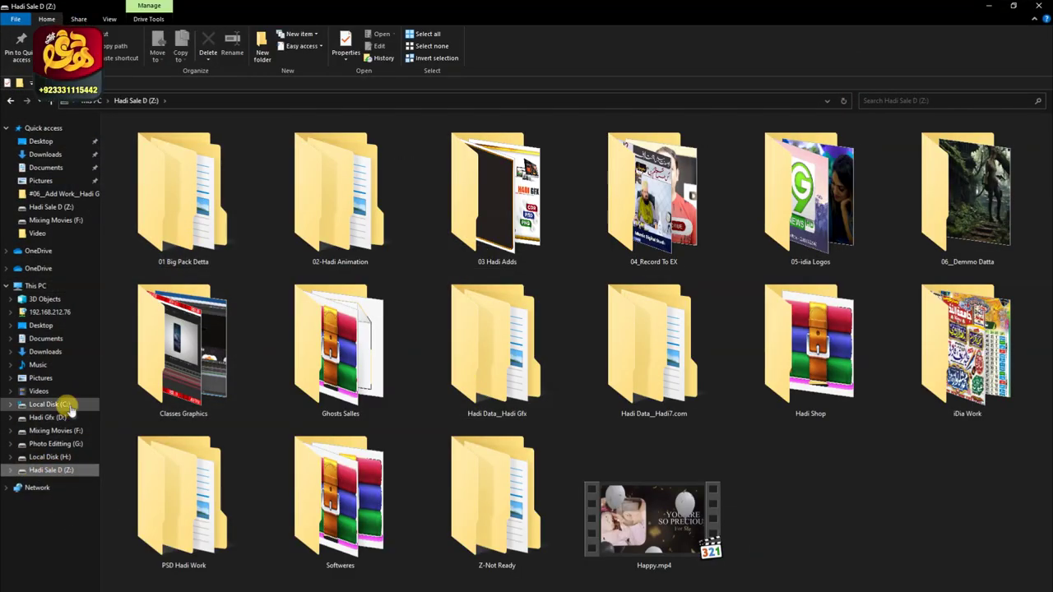
{"action": "right_click", "coordinate": [150, 207]}
{"action": "left_click", "coordinate": [188, 485]}
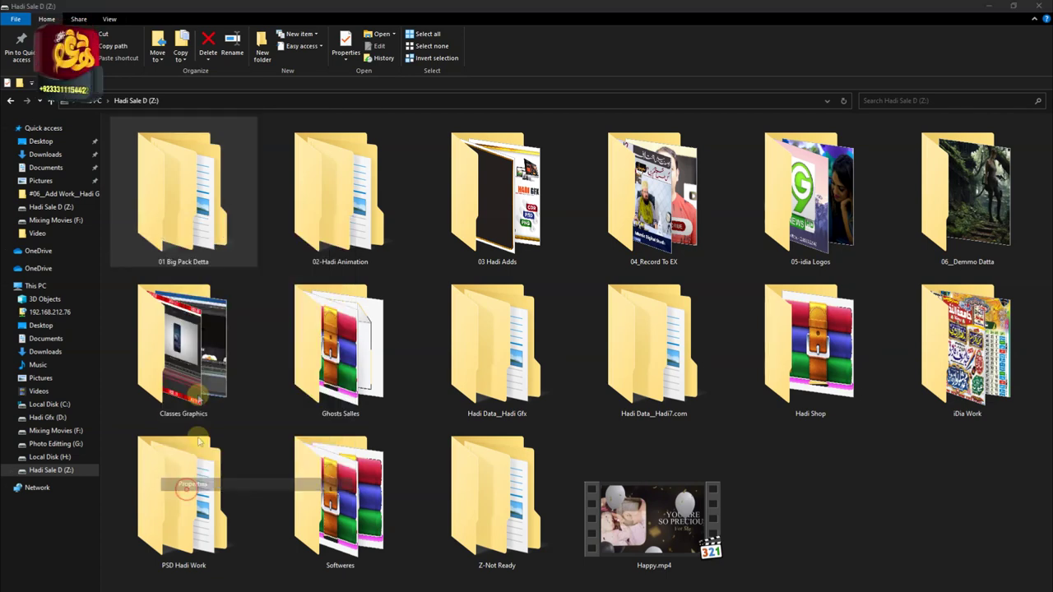
{"action": "mouse_move", "coordinate": [252, 225]}
{"action": "left_mouse_down"}
{"action": "mouse_move", "coordinate": [344, 180]}
{"action": "mouse_move", "coordinate": [306, 137]}
{"action": "left_mouse_up"}
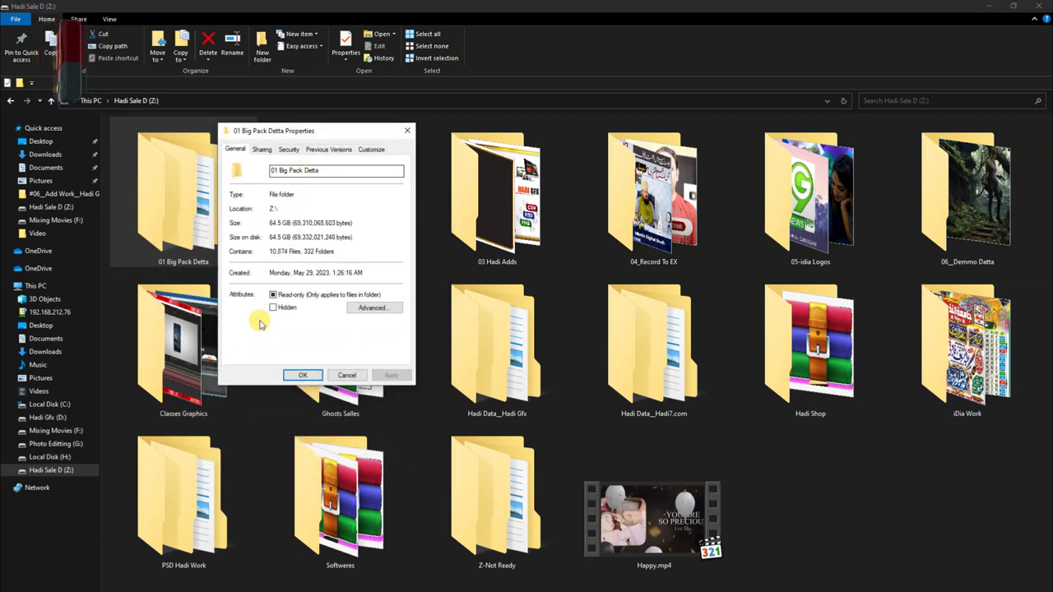
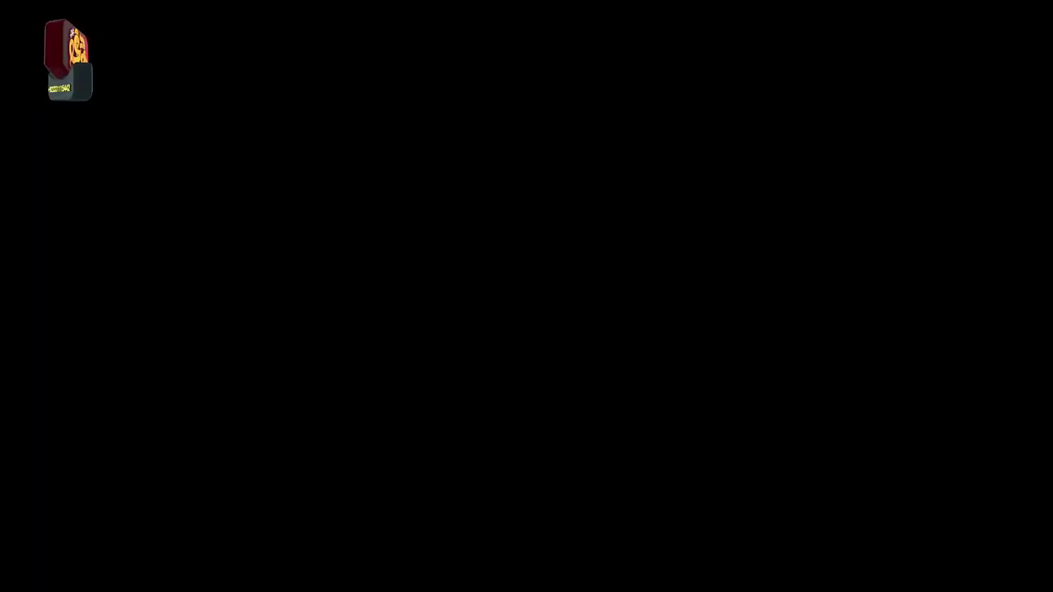
Highlight the Contains line showing 22,701 files and 1,029 folders totalling 392 GB
{"action": "left_click_drag", "start_coordinate": [270, 252], "coordinate": [326, 253]}
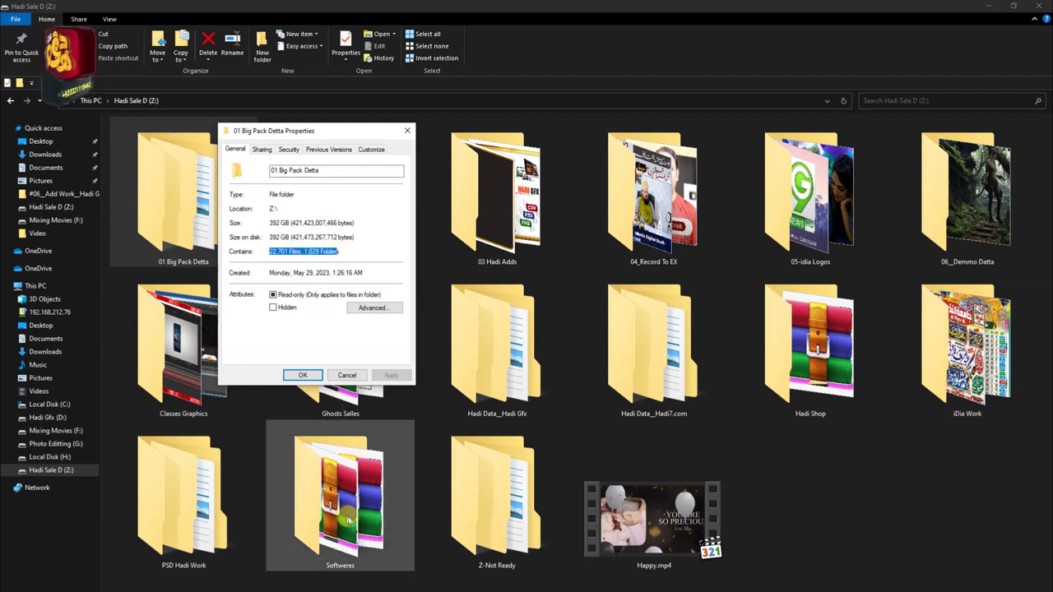
Close the properties and open 01-Hadi Vfx, then Z-Zip Files, on Hadi Gfx (D:)
{"action": "left_click", "coordinate": [346, 376]}
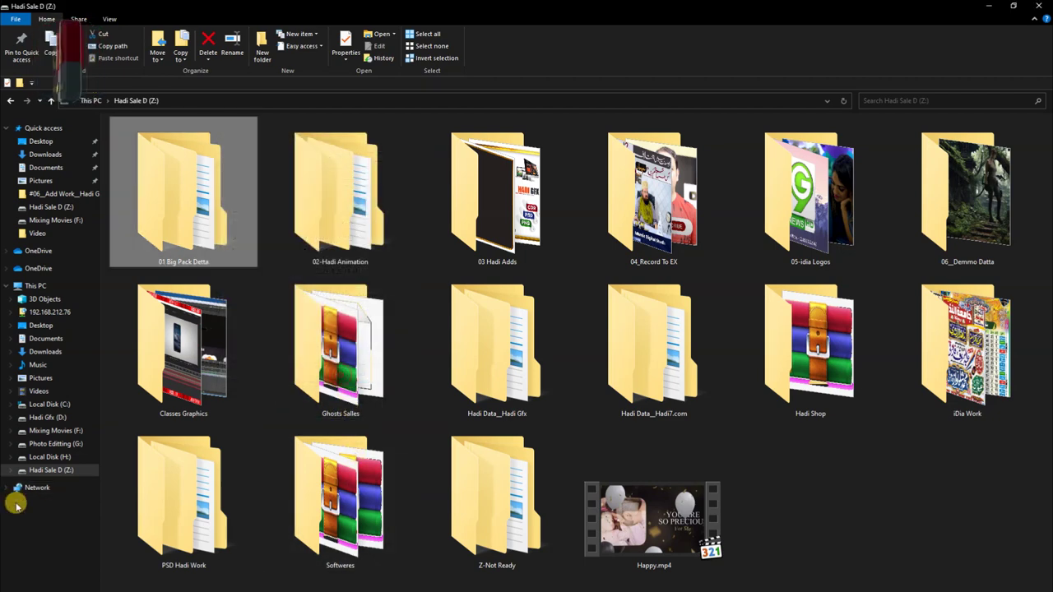
{"action": "left_click", "coordinate": [47, 417]}
{"action": "double_click", "coordinate": [345, 206]}
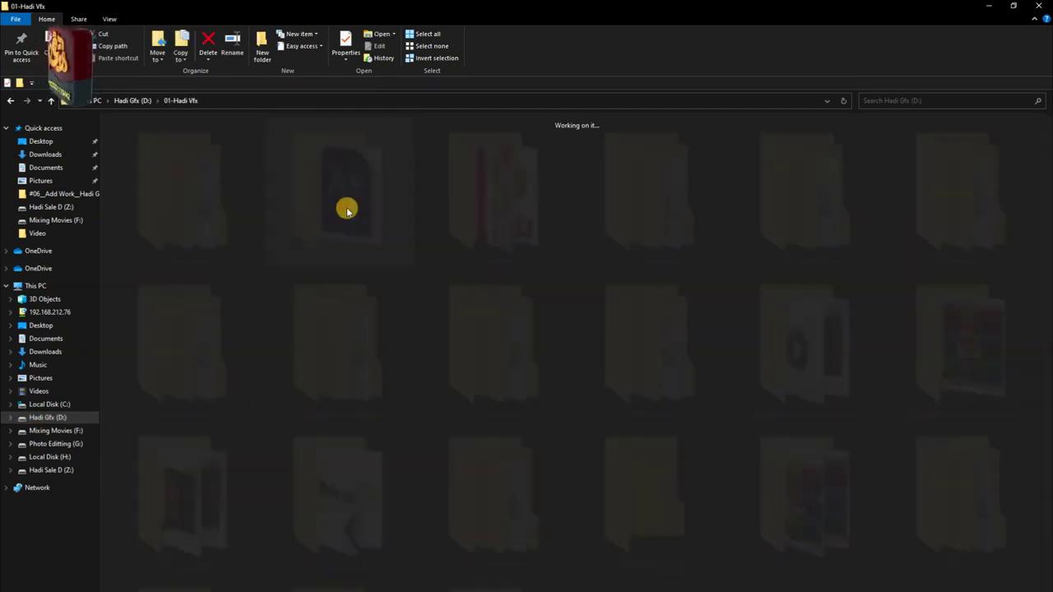
{"action": "double_click", "coordinate": [368, 515]}
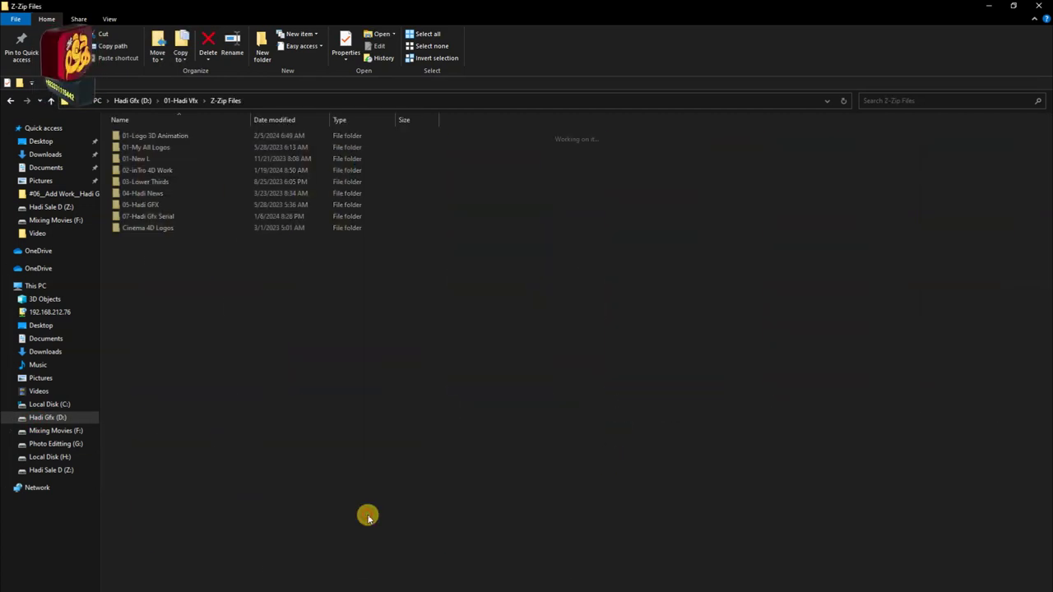
Peek into 01-Logo 3D Animation, Z Bravells, After Effects Auto-Save, Customers Work and 09 Ae Project
{"action": "key", "text": "Down"}
{"action": "key", "text": "Return"}
{"action": "key", "text": "BackSpace"}
{"action": "key", "text": "BackSpace"}
{"action": "key", "text": "Left"}
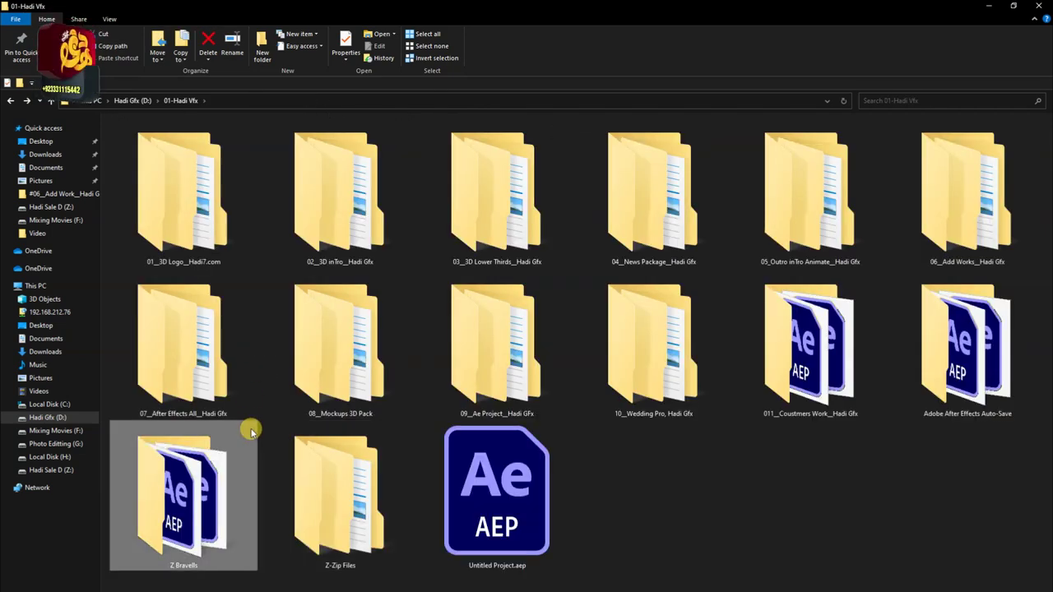
{"action": "key", "text": "Return"}
{"action": "key", "text": "BackSpace"}
{"action": "key", "text": "Left"}
{"action": "key", "text": "Return"}
{"action": "key", "text": "BackSpace"}
{"action": "key", "text": "Left"}
{"action": "key", "text": "Return"}
{"action": "key", "text": "BackSpace"}
{"action": "key", "text": "Left"}
{"action": "key", "text": "Return"}
{"action": "key", "text": "BackSpace"}
{"action": "key", "text": "Left"}
{"action": "key", "text": "Return"}
Peek into 08 Mockups 3D Pack, 07 After Effects All, 05 and 04 News Package, then return to D:
{"action": "key", "text": "BackSpace"}
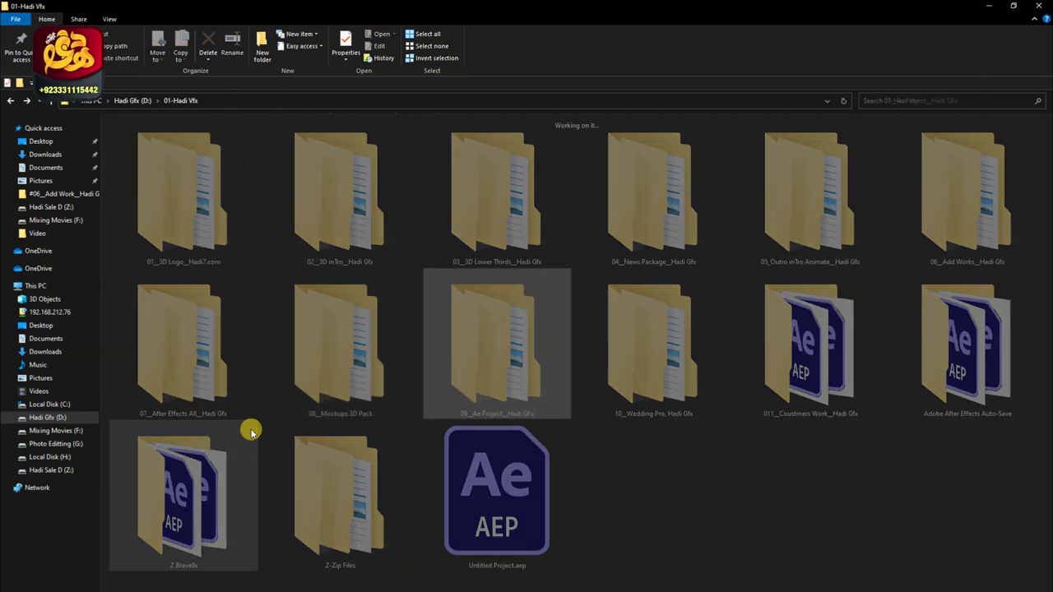
{"action": "key", "text": "Left"}
{"action": "key", "text": "Return"}
{"action": "key", "text": "Left"}
{"action": "key", "text": "Return"}
{"action": "key", "text": "BackSpace"}
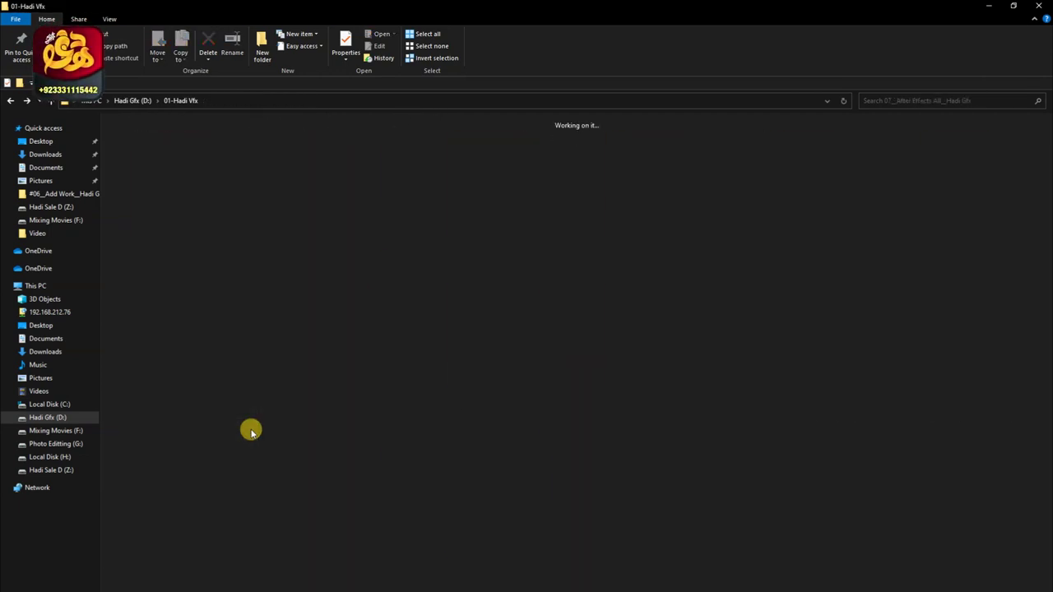
{"action": "key", "text": "Left"}
{"action": "key", "text": "Return"}
{"action": "key", "text": "BackSpace"}
{"action": "key", "text": "Left"}
{"action": "key", "text": "Return"}
{"action": "key", "text": "BackSpace"}
{"action": "key", "text": "Left"}
{"action": "key", "text": "Return"}
{"action": "key", "text": "BackSpace"}
{"action": "key", "text": "Left"}
{"action": "key", "text": "Return"}
{"action": "key", "text": "BackSpace"}
{"action": "key", "text": "BackSpace"}
Check 06 Amazing Hadi Gfx and 05 inside 03-AE__Hadi Stock, then open 02-Hadi Stock
{"action": "left_click", "coordinate": [446, 204]}
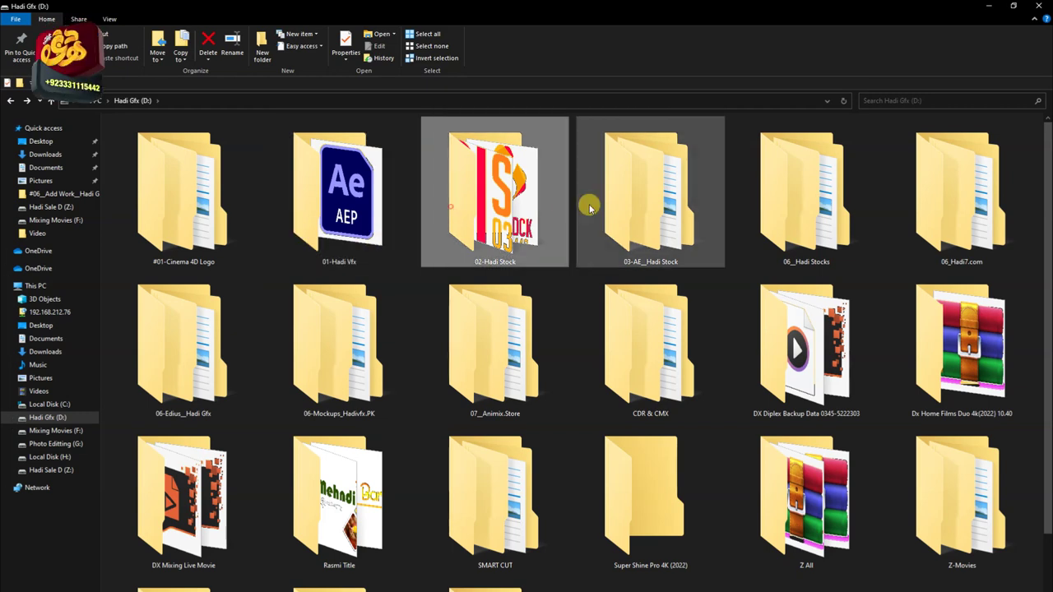
{"action": "double_click", "coordinate": [588, 207]}
{"action": "key", "text": "End"}
{"action": "key", "text": "Return"}
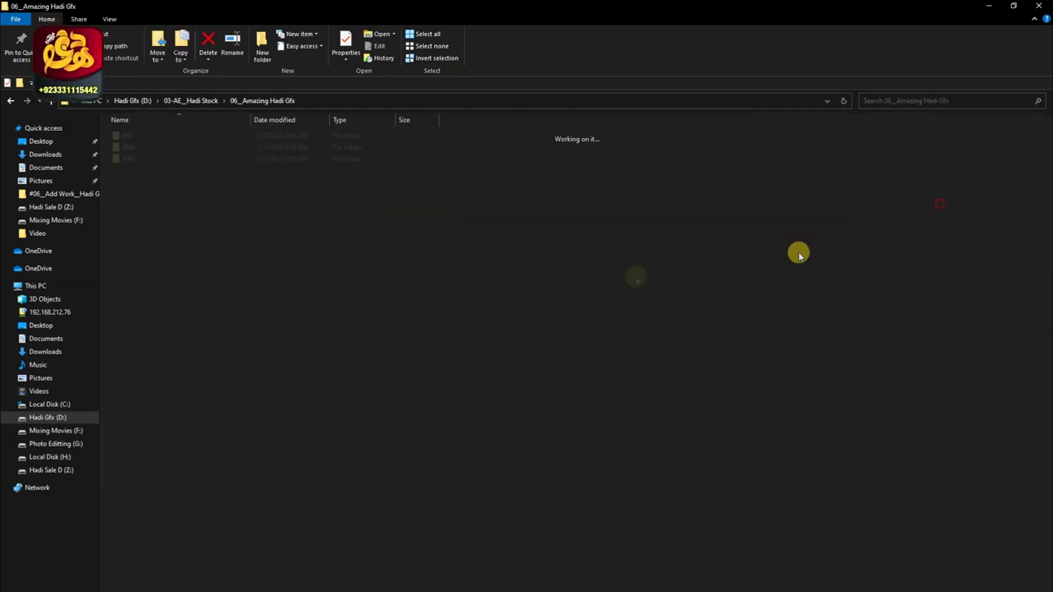
{"action": "key", "text": "BackSpace"}
{"action": "key", "text": "Left"}
{"action": "key", "text": "Return"}
{"action": "key", "text": "BackSpace"}
{"action": "key", "text": "Left"}
{"action": "key", "text": "Left"}
{"action": "key", "text": "BackSpace"}
{"action": "key", "text": "Left"}
{"action": "key", "text": "Return"}
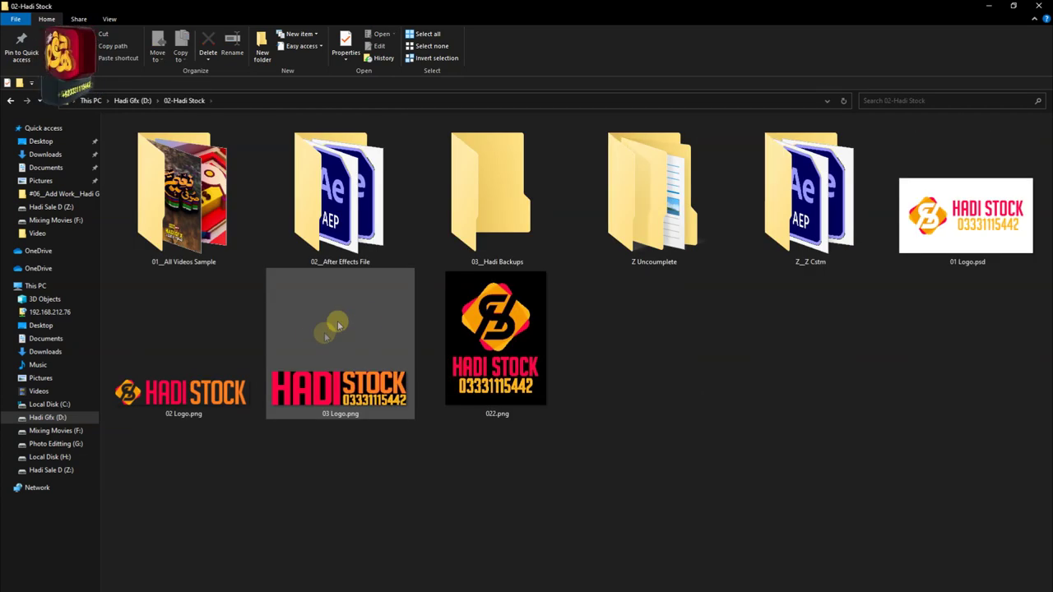
Open Z Uncoumplete after a look at Z__Z Cstm, and show it as extra large icons
{"action": "left_click", "coordinate": [640, 217]}
{"action": "double_click", "coordinate": [802, 214]}
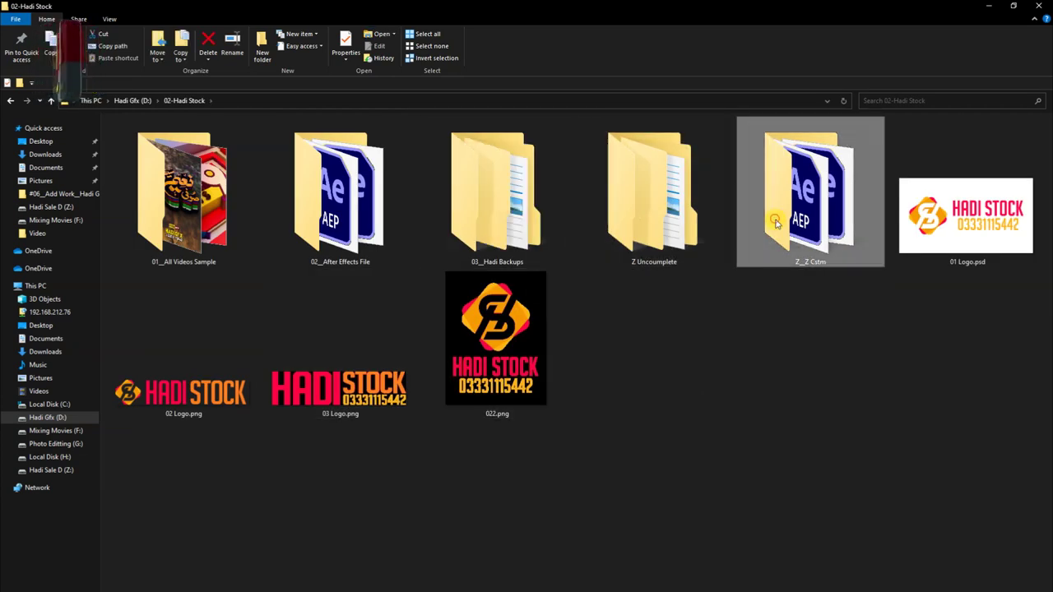
{"action": "key", "text": "BackSpace"}
{"action": "key", "text": "Left"}
{"action": "key", "text": "Return"}
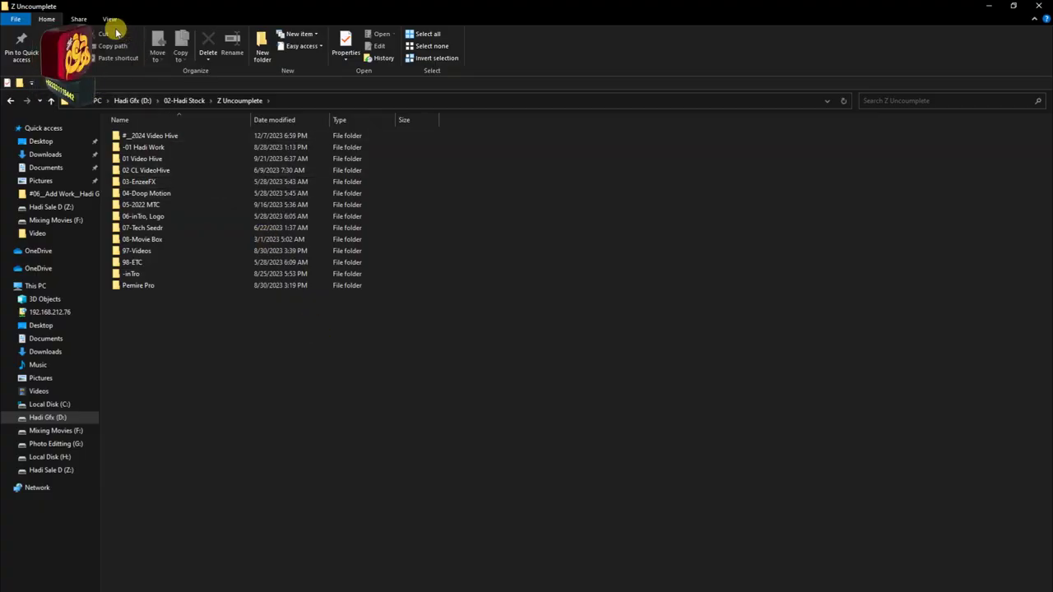
{"action": "left_click", "coordinate": [107, 19]}
{"action": "left_click", "coordinate": [127, 34]}
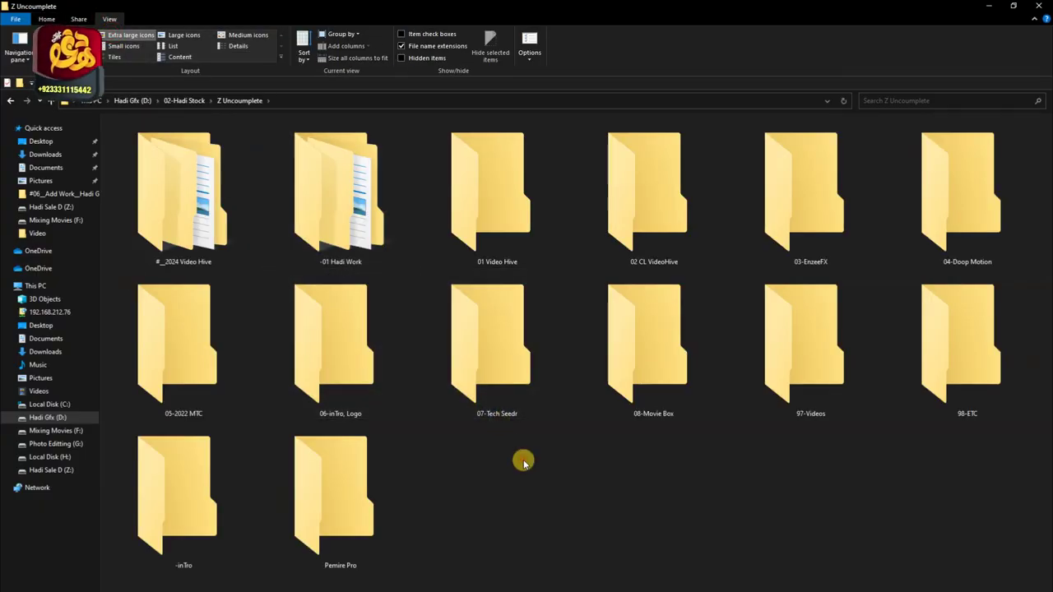
{"action": "key", "text": "BackSpace"}
Check Z Uncoumplete's properties (55.1 GB, 39,119 files, 1,007 folders), cancel, and reopen the folder
{"action": "right_click", "coordinate": [679, 220]}
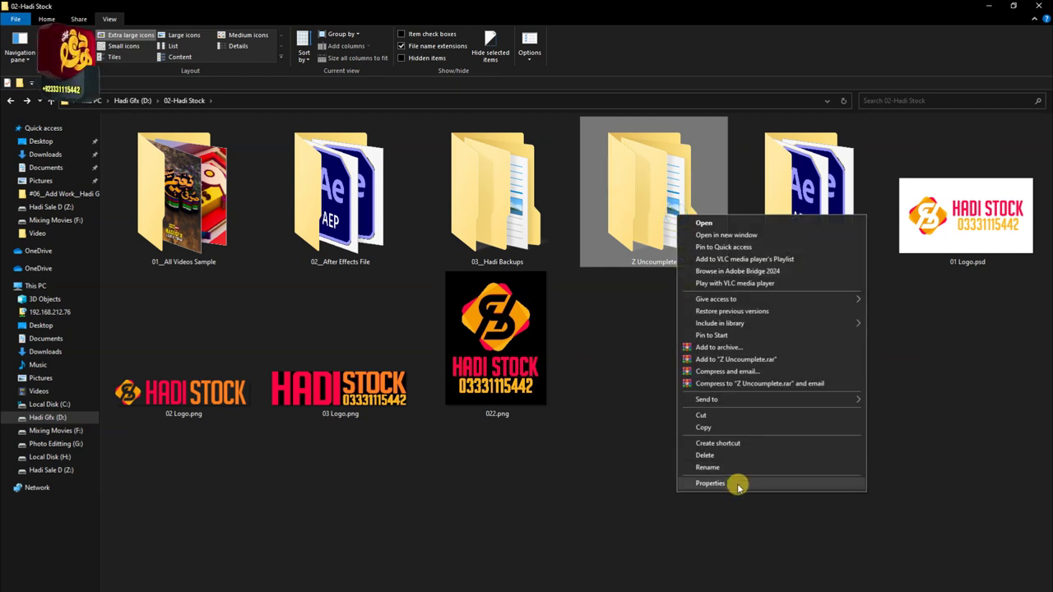
{"action": "left_click", "coordinate": [732, 482]}
{"action": "mouse_move", "coordinate": [738, 233]}
{"action": "left_mouse_down"}
{"action": "mouse_move", "coordinate": [638, 302]}
{"action": "mouse_move", "coordinate": [652, 312]}
{"action": "left_mouse_up"}
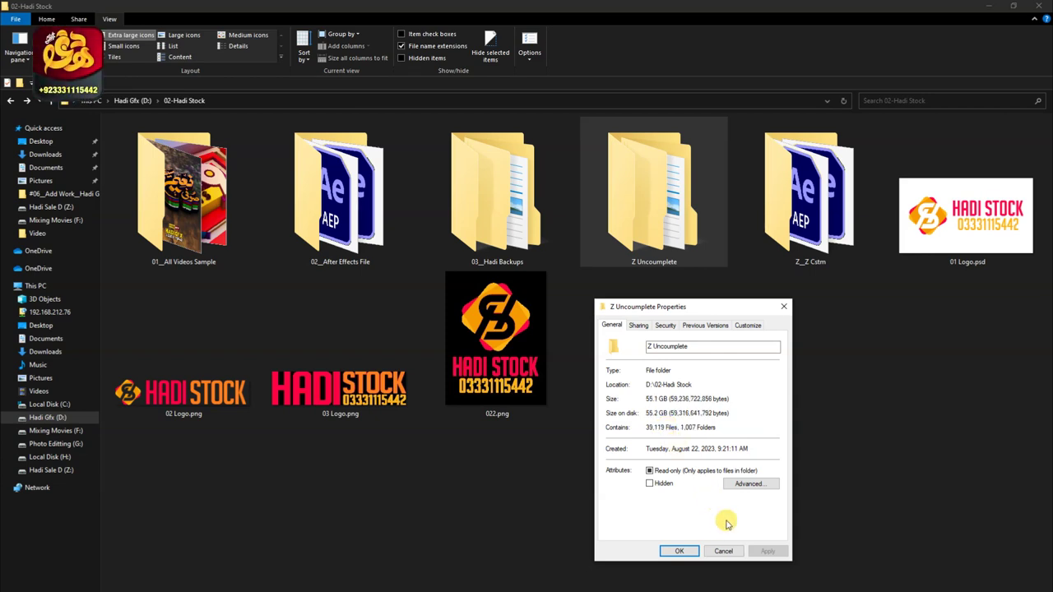
{"action": "left_click", "coordinate": [723, 550]}
{"action": "double_click", "coordinate": [640, 241]}
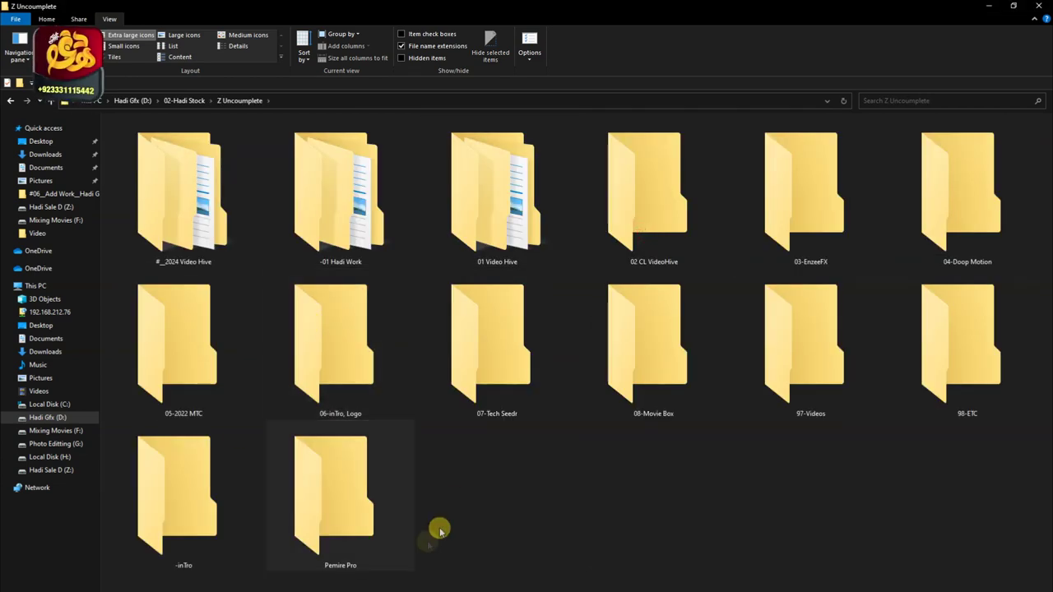
Look inside the Pemire Pro, -inTro, 98-ETC, 97-Videos and 08-Movie Box folders
{"action": "double_click", "coordinate": [339, 485]}
{"action": "key", "text": "alt+Left"}
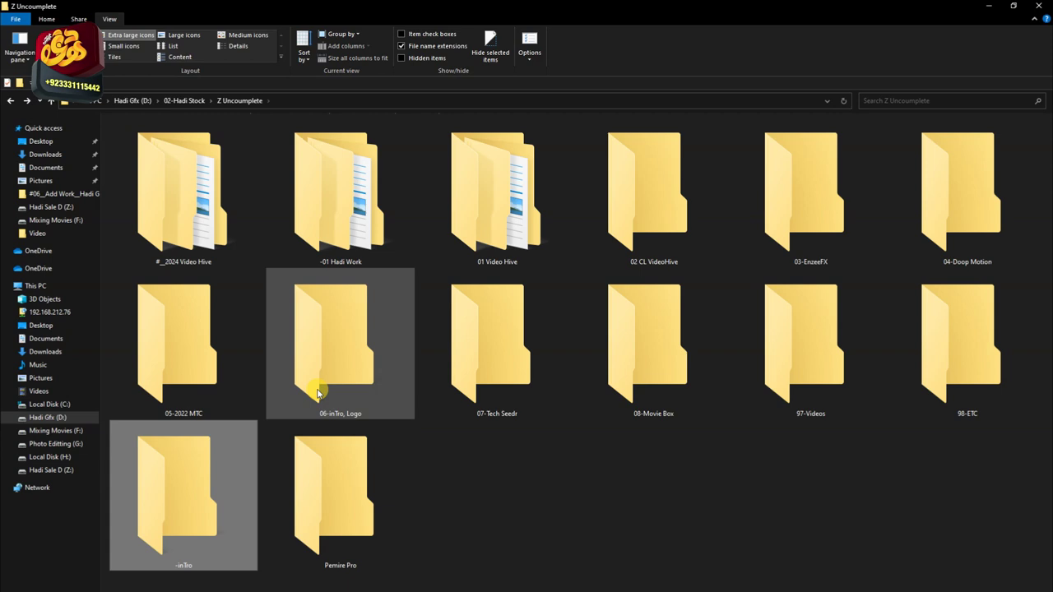
{"action": "key", "text": "Return"}
{"action": "key", "text": "alt+Left"}
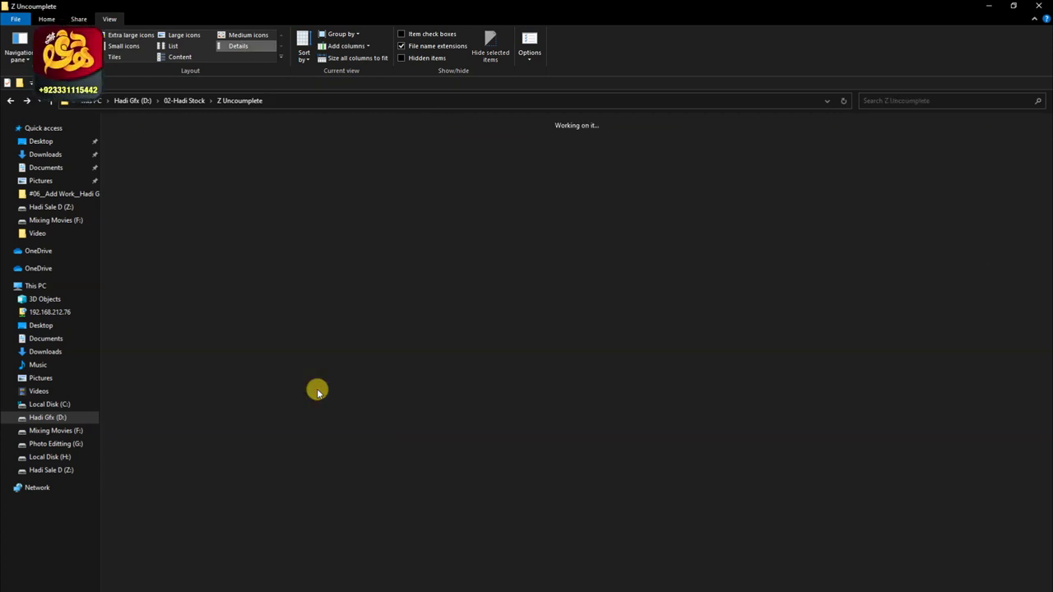
{"action": "double_click", "coordinate": [317, 389]}
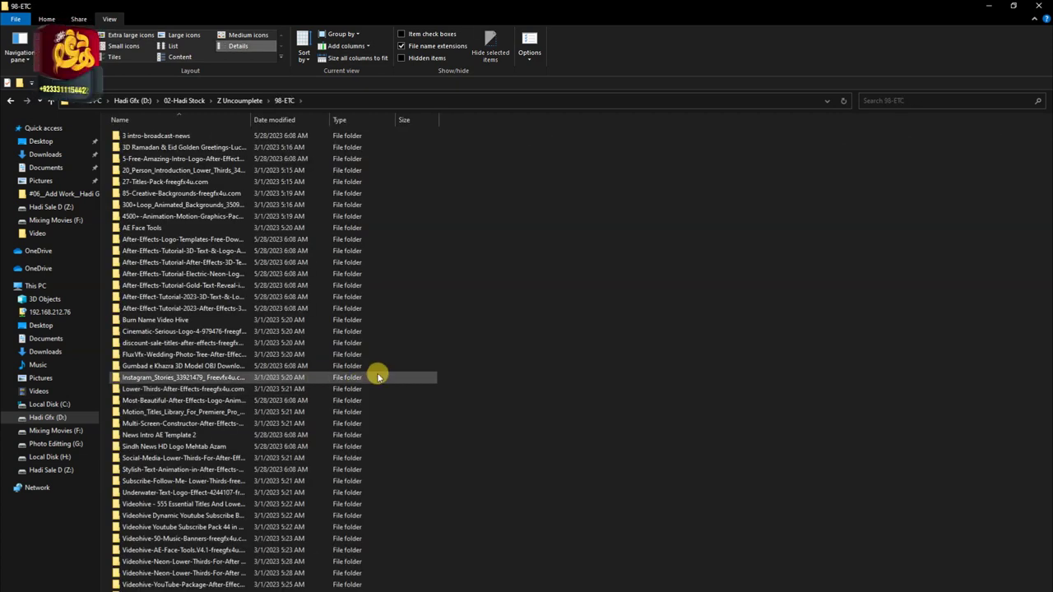
{"action": "key", "text": "alt+Left"}
{"action": "double_click", "coordinate": [378, 377]}
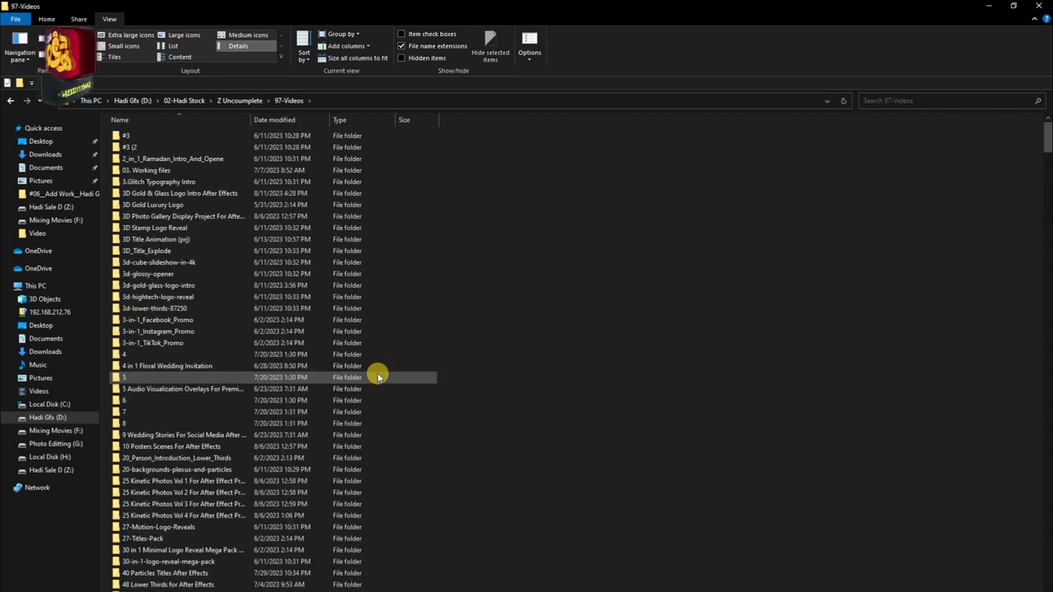
{"action": "key", "text": "alt+Left"}
{"action": "key", "text": "Left"}
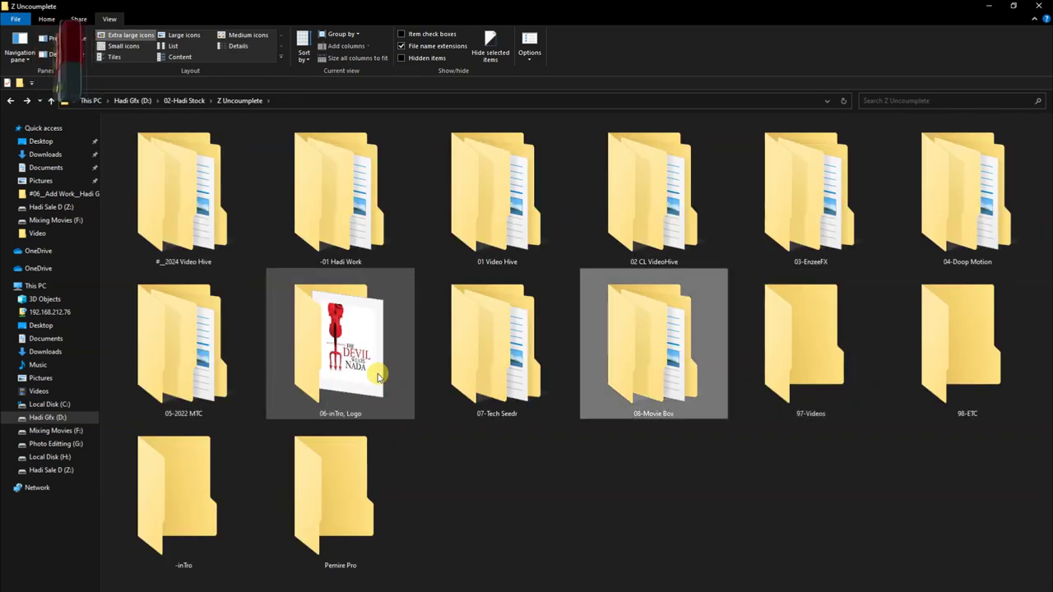
{"action": "key", "text": "Return"}
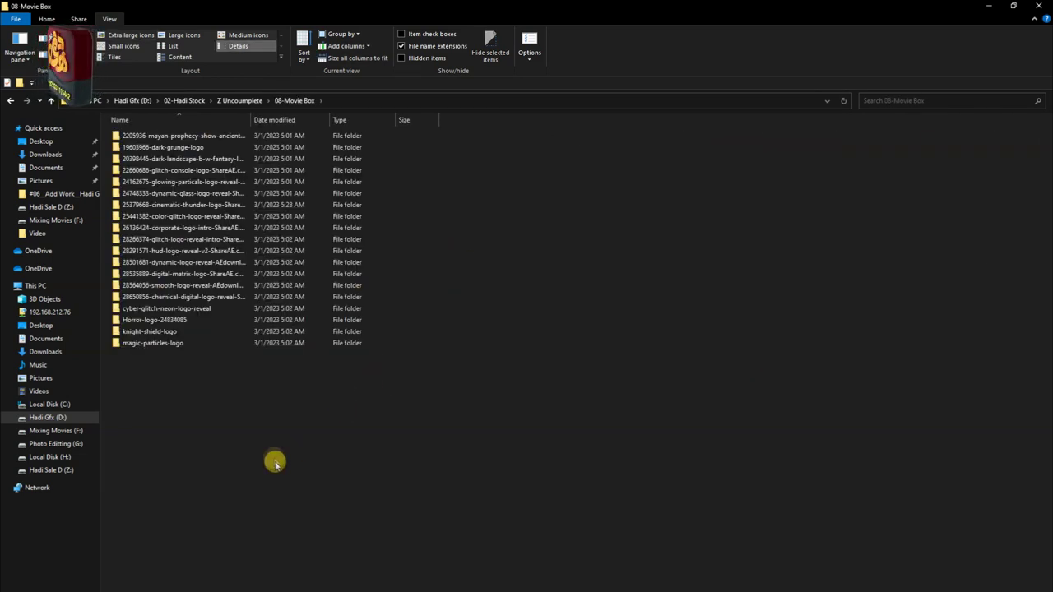
{"action": "key", "text": "alt+Left"}
Look inside 07-Tech Seedr, 06-inTro Logo, 05-2022 MTC, 04-Doop Motion and 03-EnzeeFX
{"action": "key", "text": "Left"}
{"action": "key", "text": "Return"}
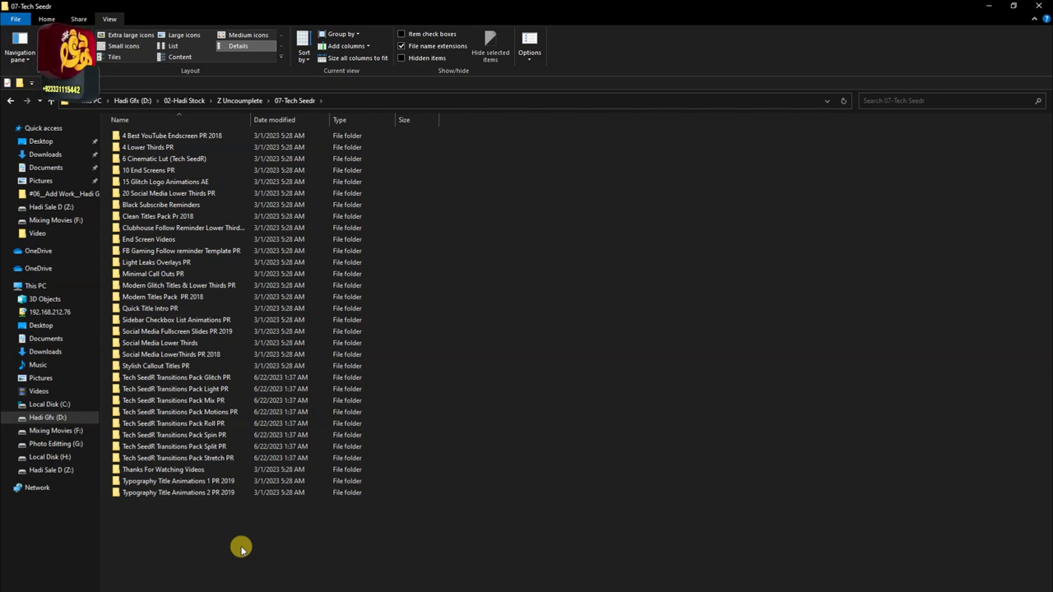
{"action": "key", "text": "alt+Left"}
{"action": "key", "text": "Left"}
{"action": "key", "text": "Return"}
{"action": "key", "text": "alt+Left"}
{"action": "key", "text": "Left"}
{"action": "key", "text": "Return"}
{"action": "key", "text": "alt+Left"}
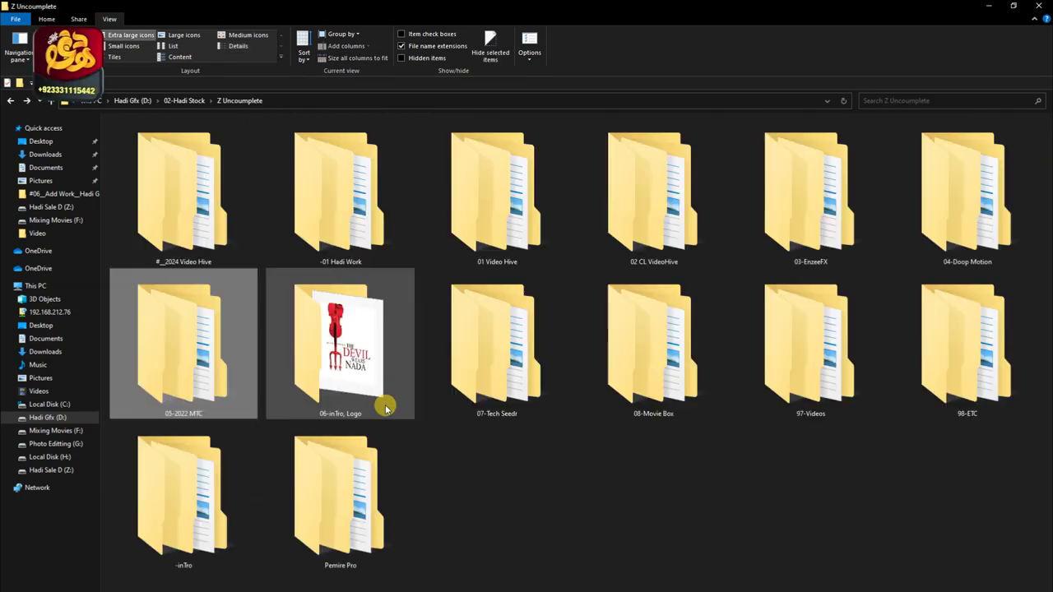
{"action": "key", "text": "Left"}
{"action": "key", "text": "Return"}
{"action": "key", "text": "alt+Left"}
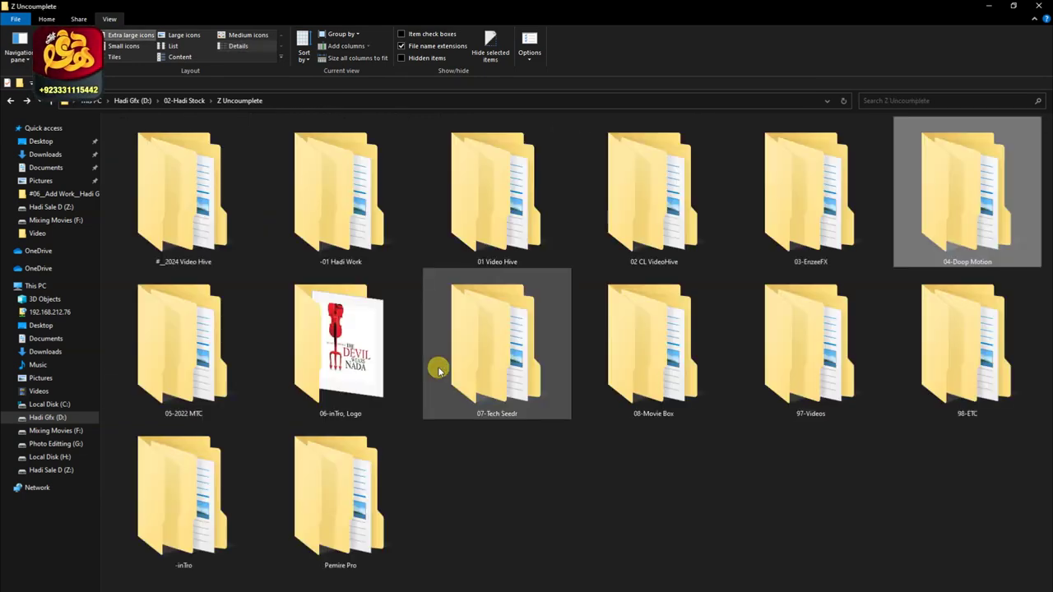
{"action": "key", "text": "Left"}
{"action": "key", "text": "Return"}
{"action": "key", "text": "alt+Left"}
Look inside 02 CL VideoHive, 01 Video Hive, -01 Hadi Work and #_2024 Video Hive
{"action": "key", "text": "Left"}
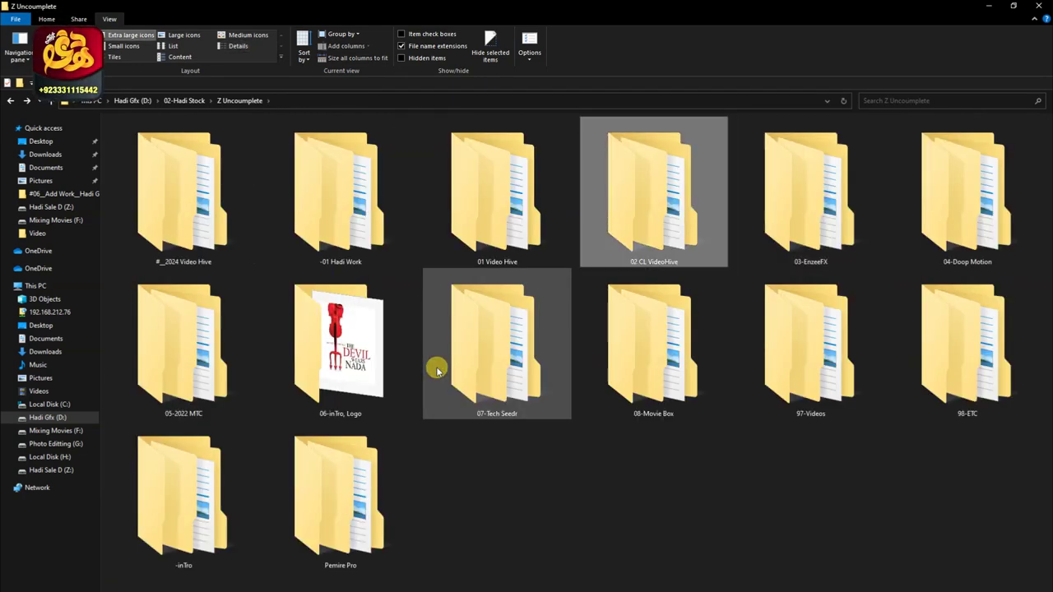
{"action": "key", "text": "Return"}
{"action": "key", "text": "alt+Left"}
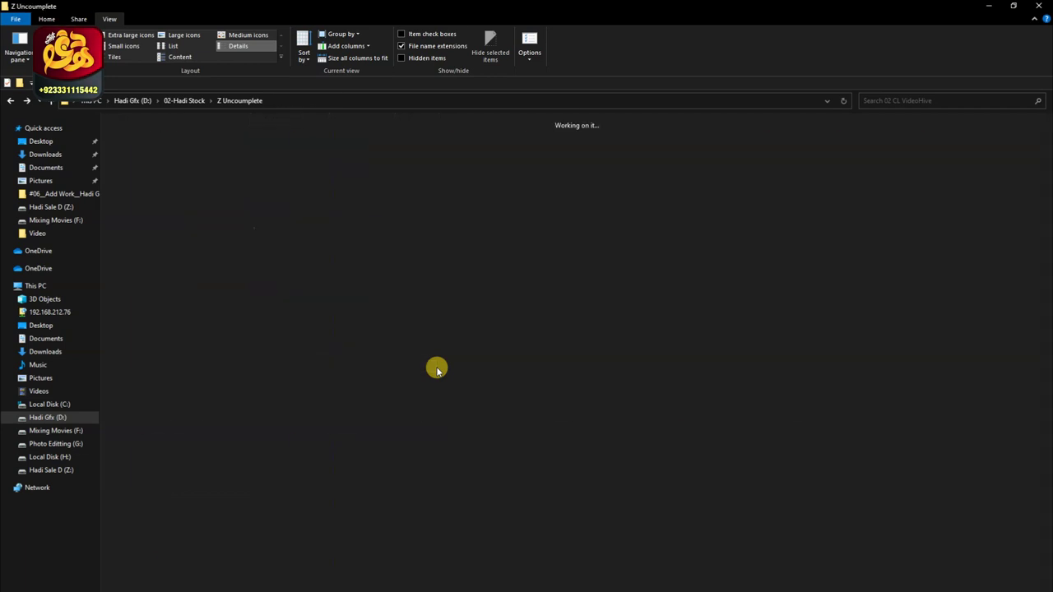
{"action": "key", "text": "Left"}
{"action": "key", "text": "Return"}
{"action": "key", "text": "alt+Left"}
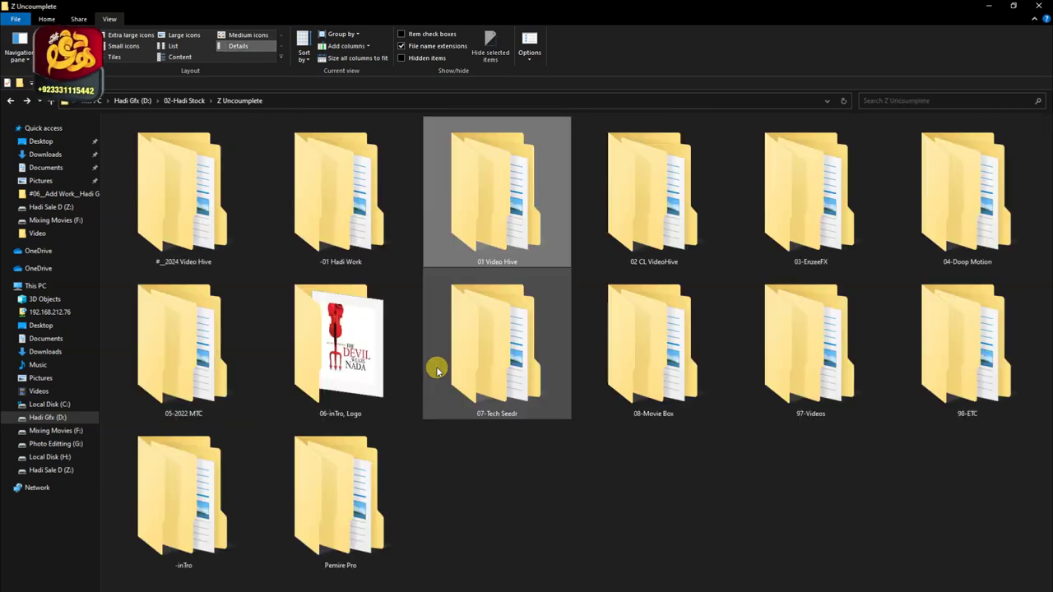
{"action": "key", "text": "Left"}
{"action": "key", "text": "Return"}
{"action": "key", "text": "alt+Left"}
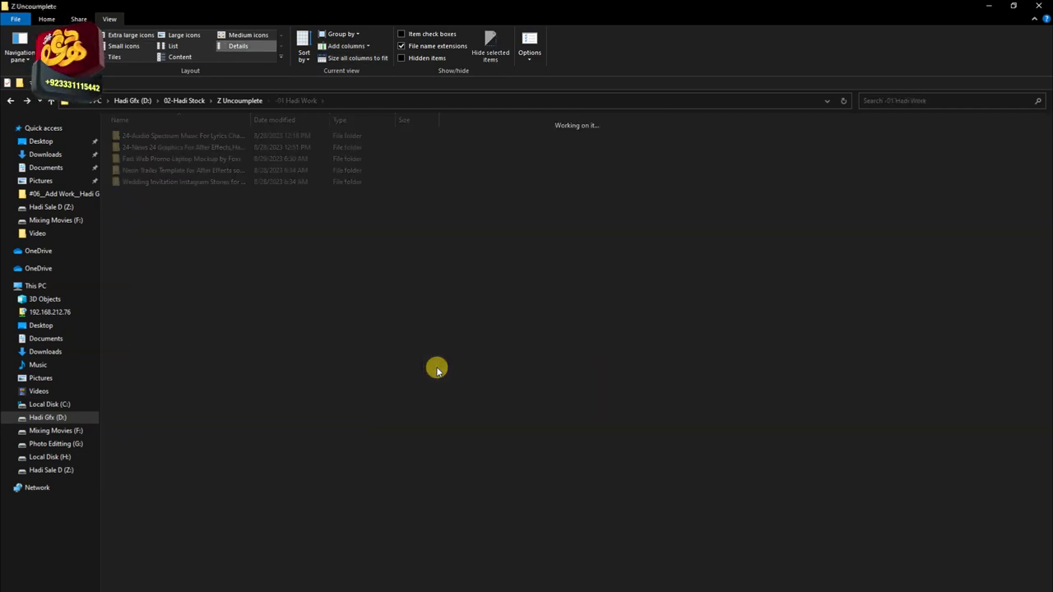
{"action": "key", "text": "Left"}
{"action": "key", "text": "Return"}
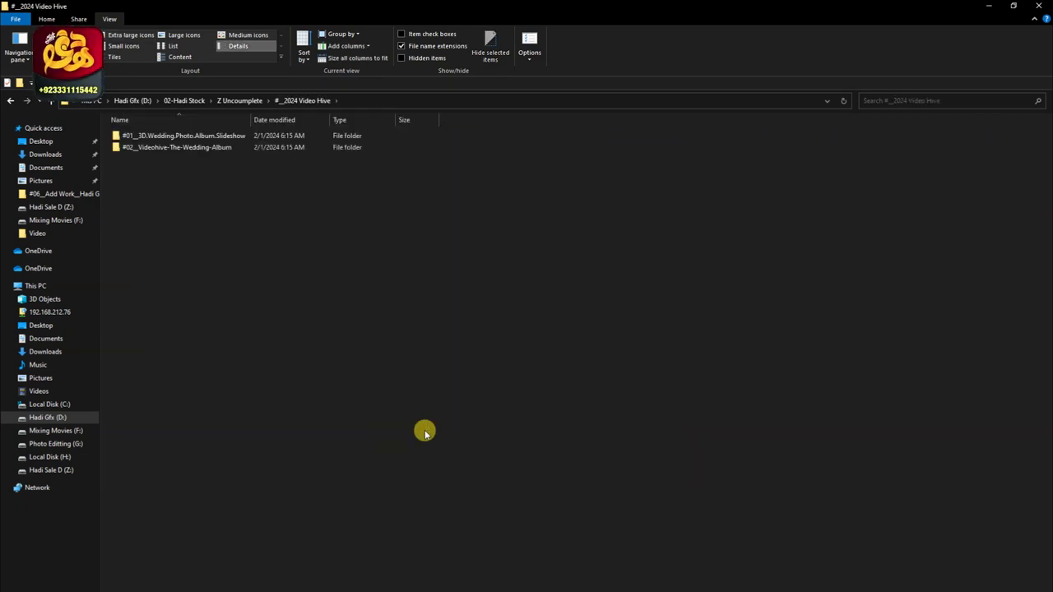
{"action": "key", "text": "alt+Left"}
{"action": "key", "text": "alt+Left"}
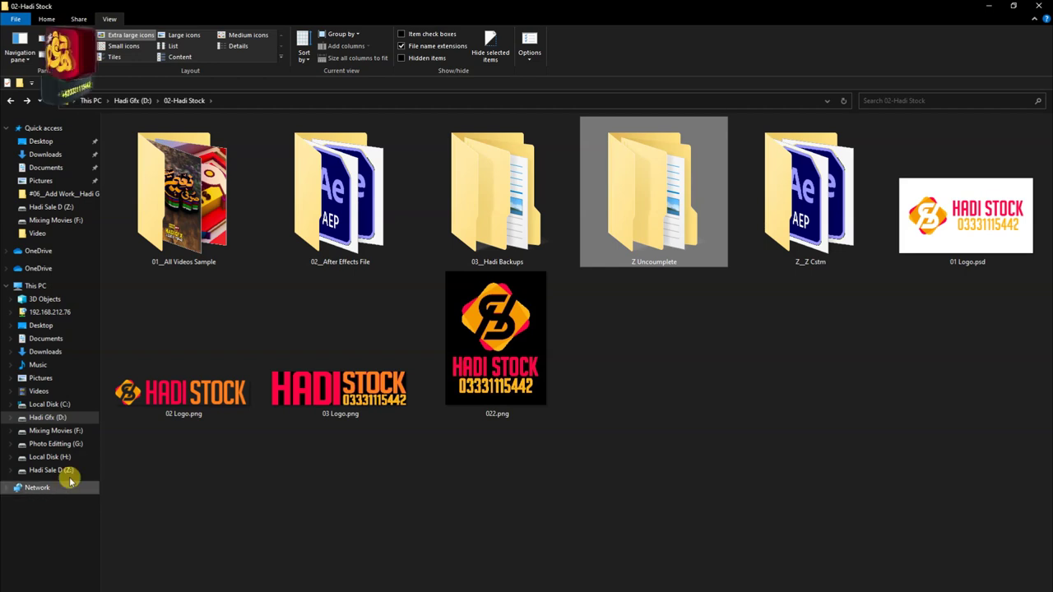
On drive D:, open 01-Hadi Vfx, then 01_3D Logo_Hadi7.com, and select its logo project folders
{"action": "left_click", "coordinate": [66, 417]}
{"action": "double_click", "coordinate": [313, 233]}
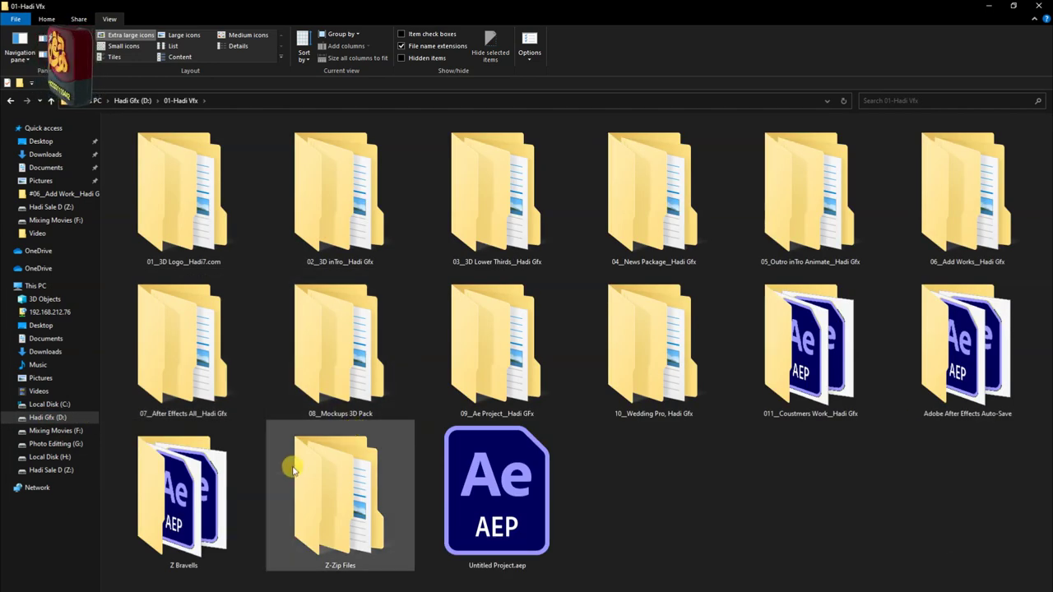
{"action": "double_click", "coordinate": [185, 201]}
{"action": "left_click_drag", "start_coordinate": [192, 426], "coordinate": [176, 136]}
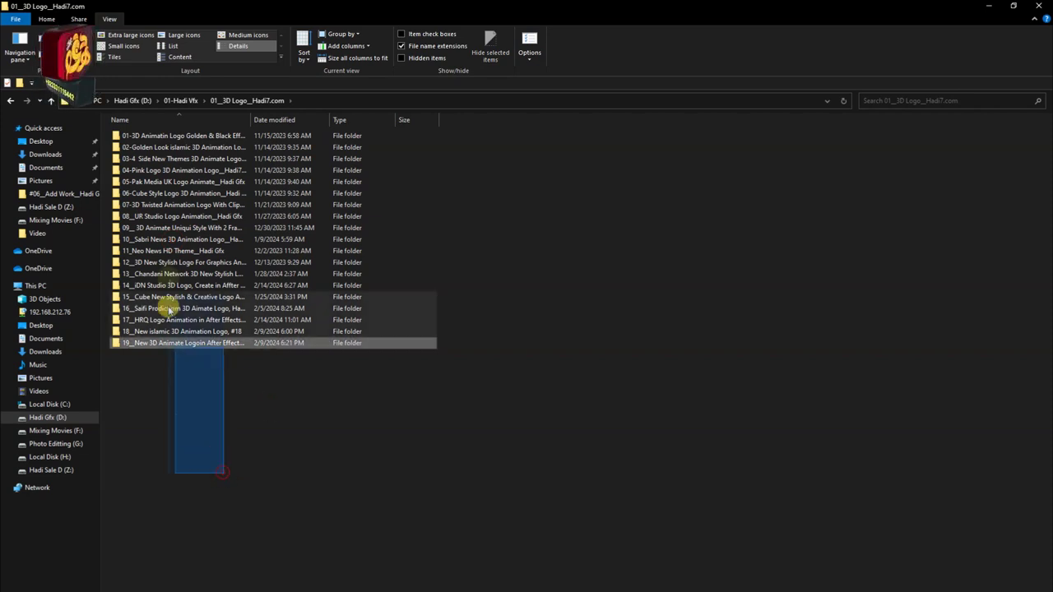
{"action": "left_click_drag", "start_coordinate": [192, 425], "coordinate": [175, 135]}
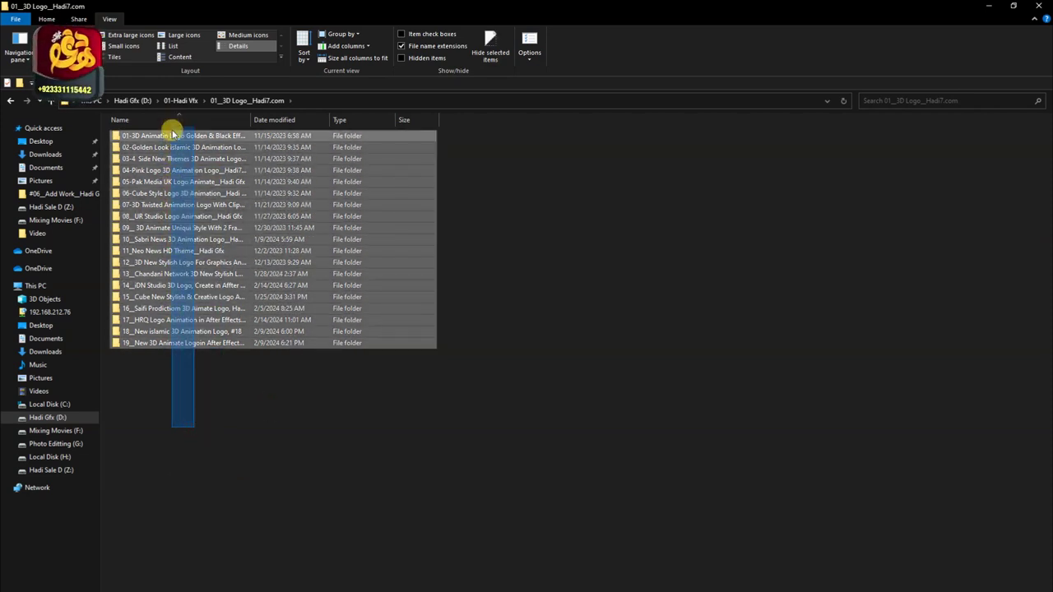
{"action": "left_click", "coordinate": [176, 396]}
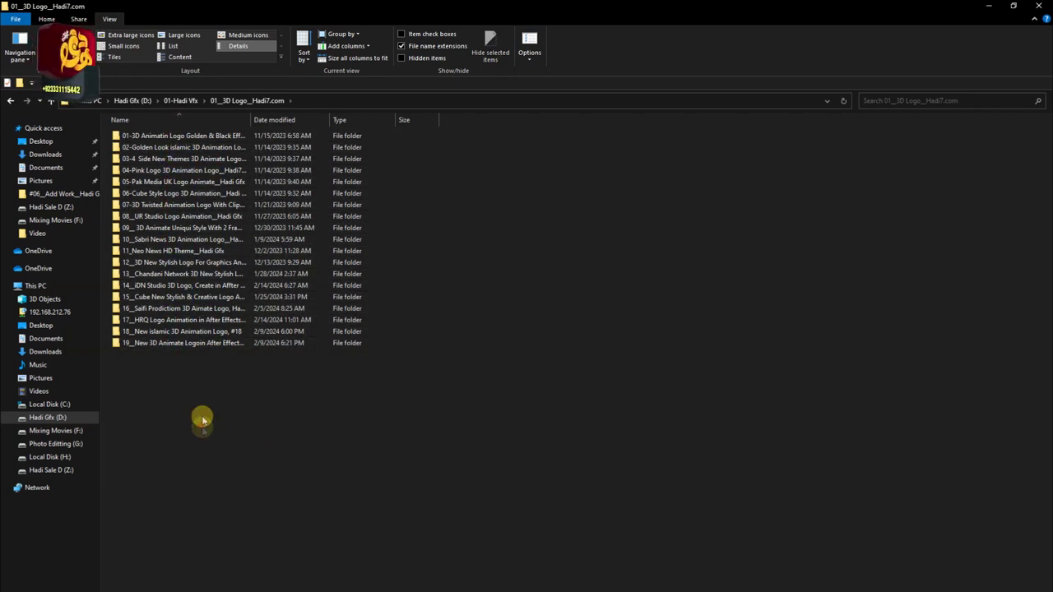
{"action": "key", "text": "ctrl+a"}
Browse the 02 through 07 folders of 01-Hadi Vfx, from 02_3D inTro to 07_After Effects All
{"action": "key", "text": "alt+Up"}
{"action": "key", "text": "Right"}
{"action": "key", "text": "Return"}
{"action": "key", "text": "alt+Up"}
{"action": "key", "text": "Right"}
{"action": "key", "text": "Return"}
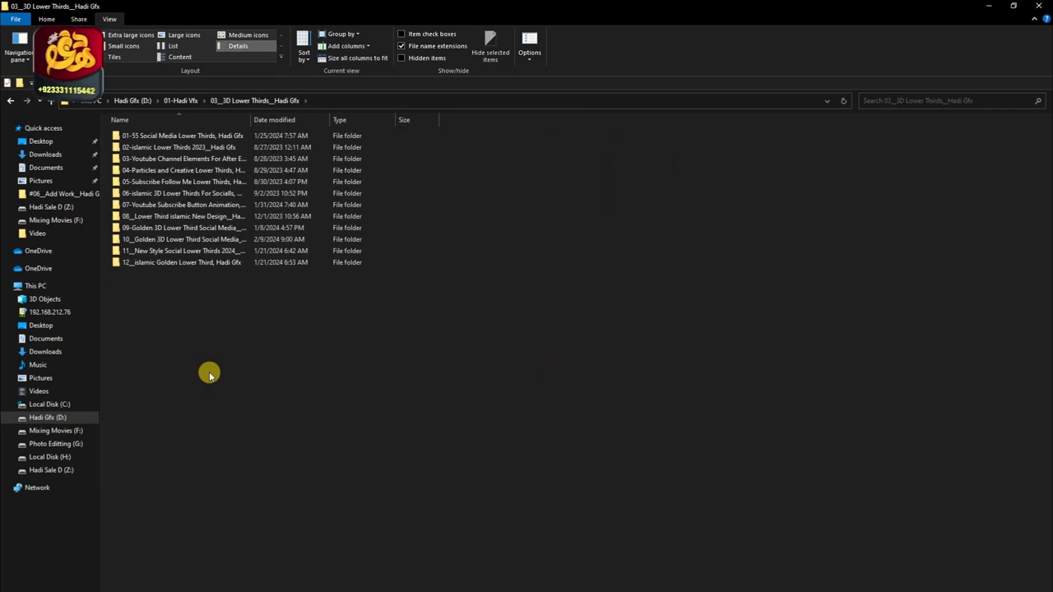
{"action": "key", "text": "alt+Up"}
{"action": "key", "text": "Right"}
{"action": "key", "text": "Return"}
{"action": "key", "text": "alt+Up"}
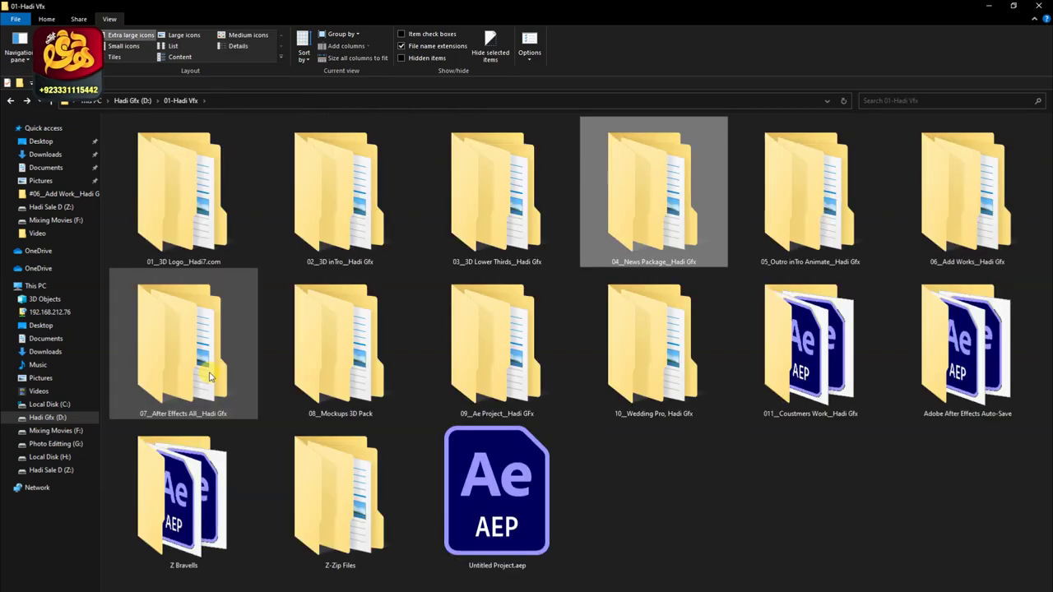
{"action": "key", "text": "Right"}
{"action": "key", "text": "Return"}
{"action": "key", "text": "alt+Up"}
{"action": "key", "text": "Right"}
{"action": "key", "text": "Return"}
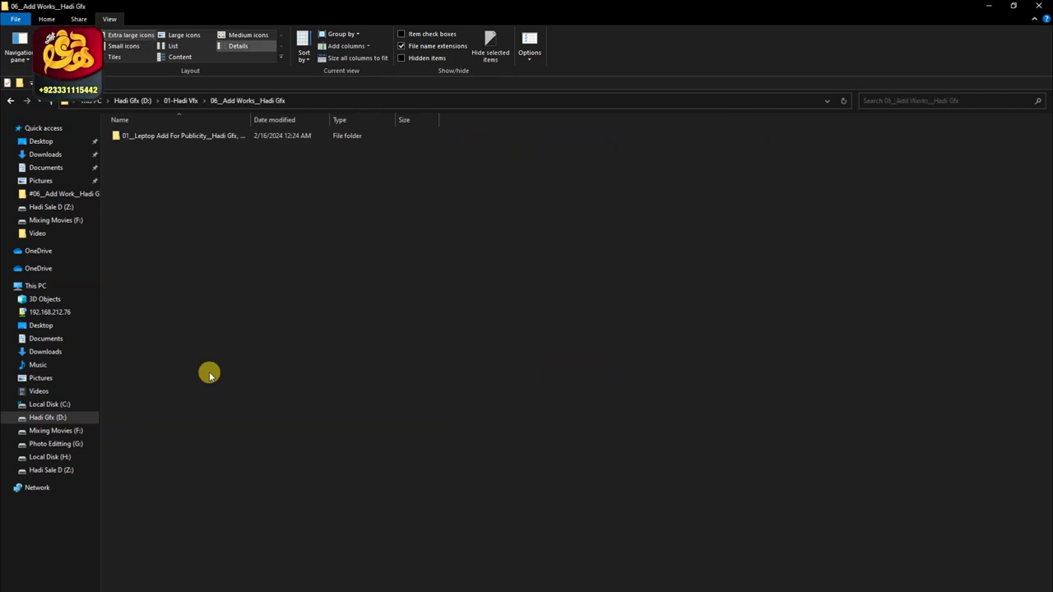
{"action": "key", "text": "alt+Up"}
{"action": "key", "text": "Right"}
{"action": "key", "text": "Return"}
Browse 08_Mockups 3D Pack, 09_Ae Project, 10_Wedding Pro and 011_Coustmers Work in turn
{"action": "key", "text": "alt+Up"}
{"action": "key", "text": "Right"}
{"action": "key", "text": "Return"}
{"action": "key", "text": "alt+Up"}
{"action": "key", "text": "Right"}
{"action": "key", "text": "Return"}
{"action": "key", "text": "alt+Up"}
{"action": "key", "text": "Right"}
{"action": "key", "text": "Return"}
{"action": "key", "text": "alt+Up"}
{"action": "key", "text": "Right"}
{"action": "key", "text": "Return"}
Check the Adobe After Effects Auto-Save and Z Bravells folders, then enter Z-Zip Files
{"action": "key", "text": "alt+Up"}
{"action": "key", "text": "Right"}
{"action": "key", "text": "Return"}
{"action": "key", "text": "alt+Up"}
{"action": "key", "text": "Right"}
{"action": "key", "text": "Return"}
{"action": "key", "text": "alt+Up"}
{"action": "key", "text": "Right"}
{"action": "key", "text": "Return"}
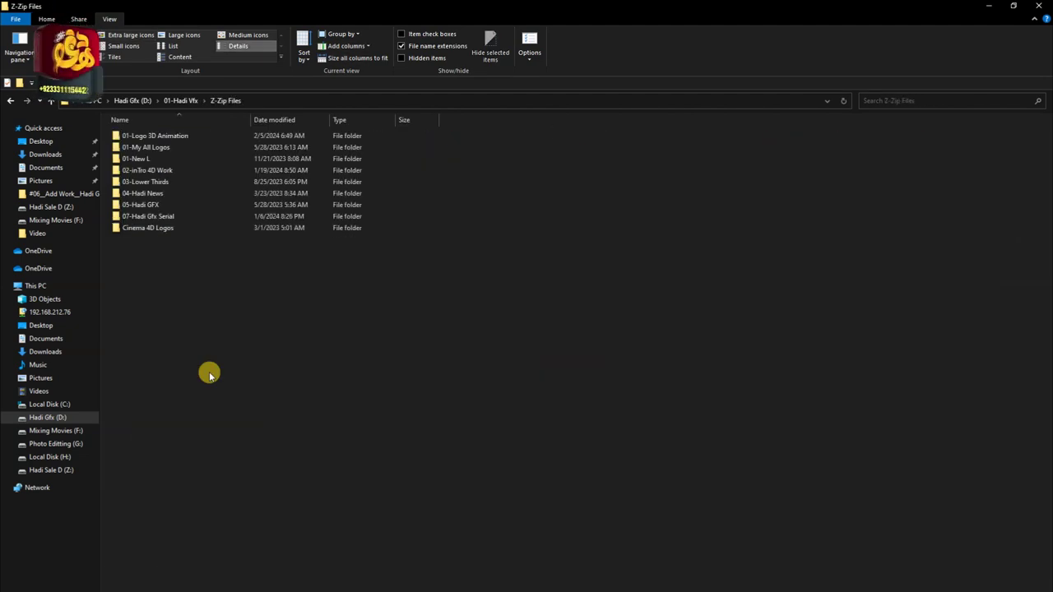
Open the 01-Logo 3D Animation folder and select, then deselect, its logo animation folders
{"action": "scroll", "coordinate": [233, 298], "scroll_direction": "up", "scroll_amount": 2, "text": "ctrl"}
{"action": "scroll", "coordinate": [238, 293], "scroll_direction": "up", "scroll_amount": 1, "text": "ctrl"}
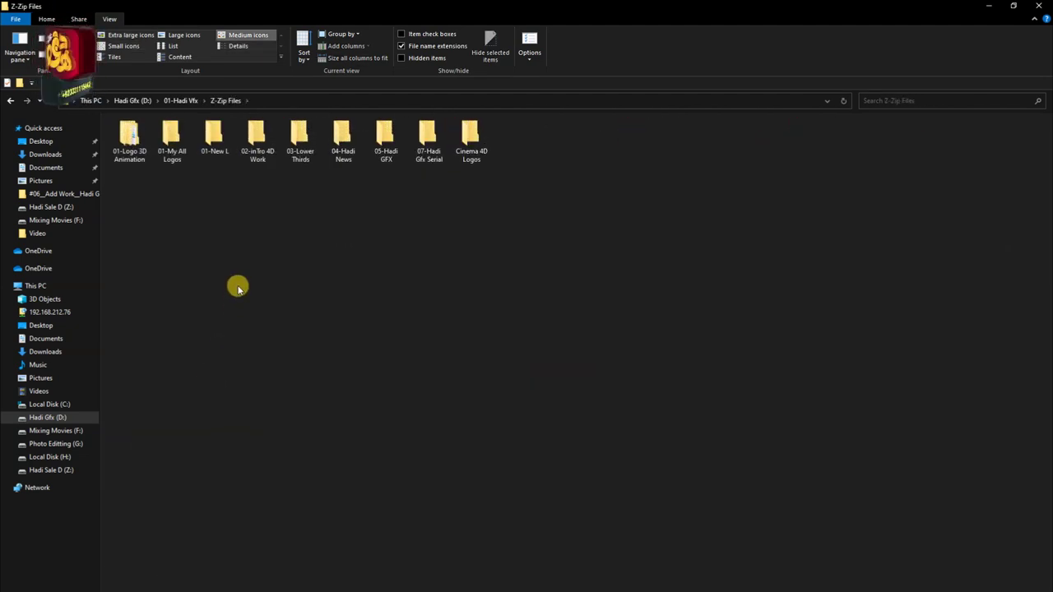
{"action": "scroll", "coordinate": [243, 288], "scroll_direction": "up", "scroll_amount": 1, "text": "ctrl"}
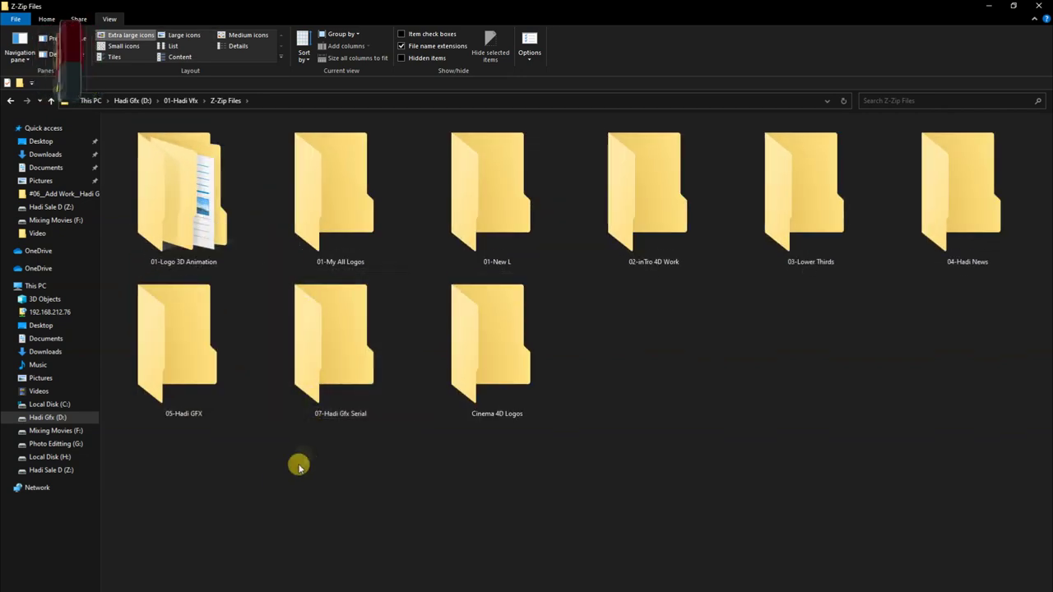
{"action": "double_click", "coordinate": [148, 226]}
{"action": "left_click_drag", "start_coordinate": [185, 500], "coordinate": [146, 130]}
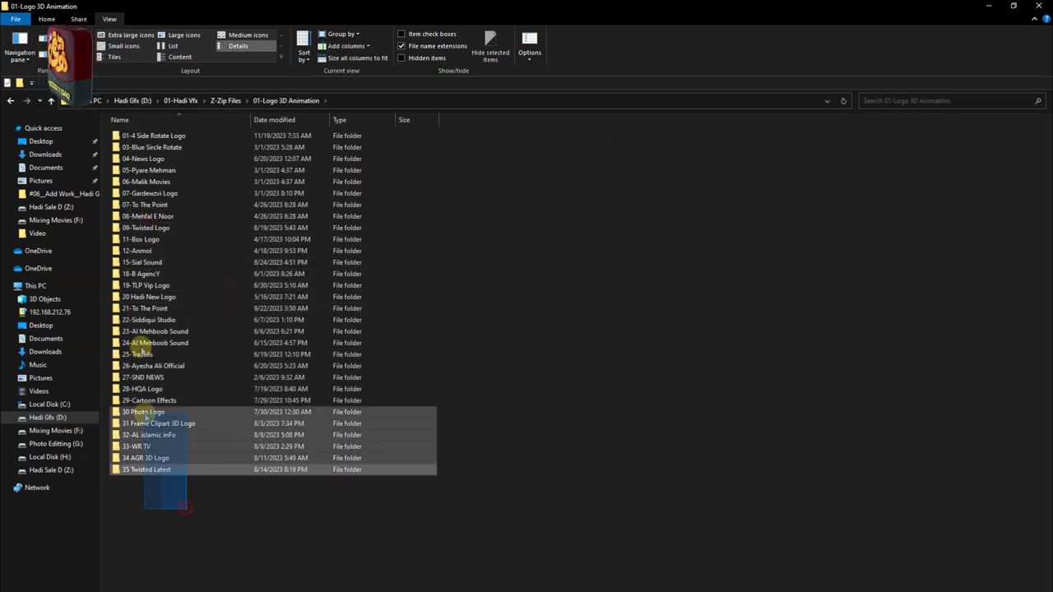
{"action": "left_click", "coordinate": [241, 503]}
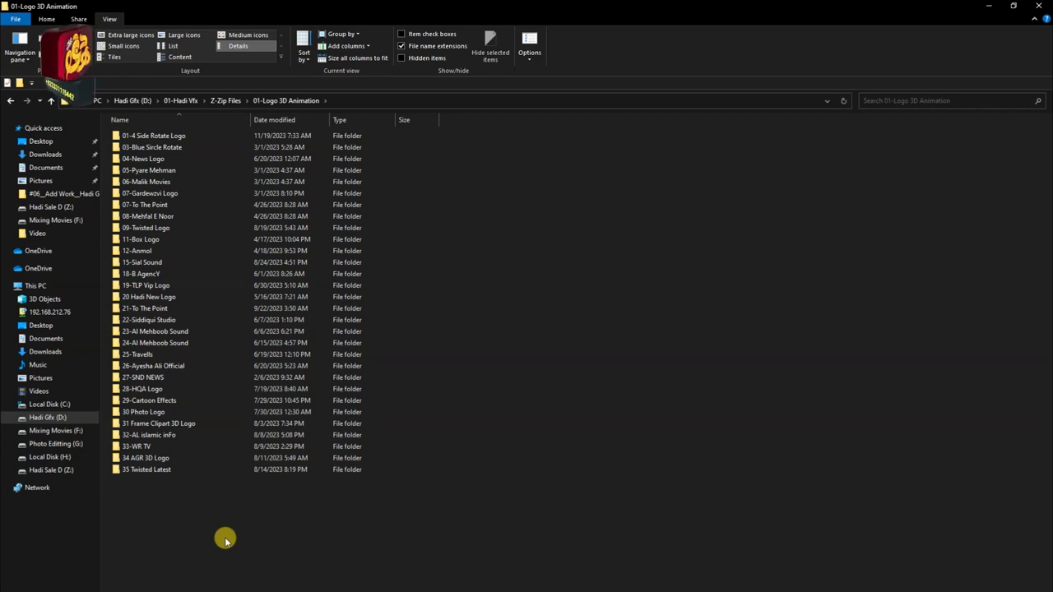
Browse the 01-My All Logos and 01-New L folders in Z-Zip Files, selecting 01-New L's folders
{"action": "key", "text": "BackSpace"}
{"action": "key", "text": "Right"}
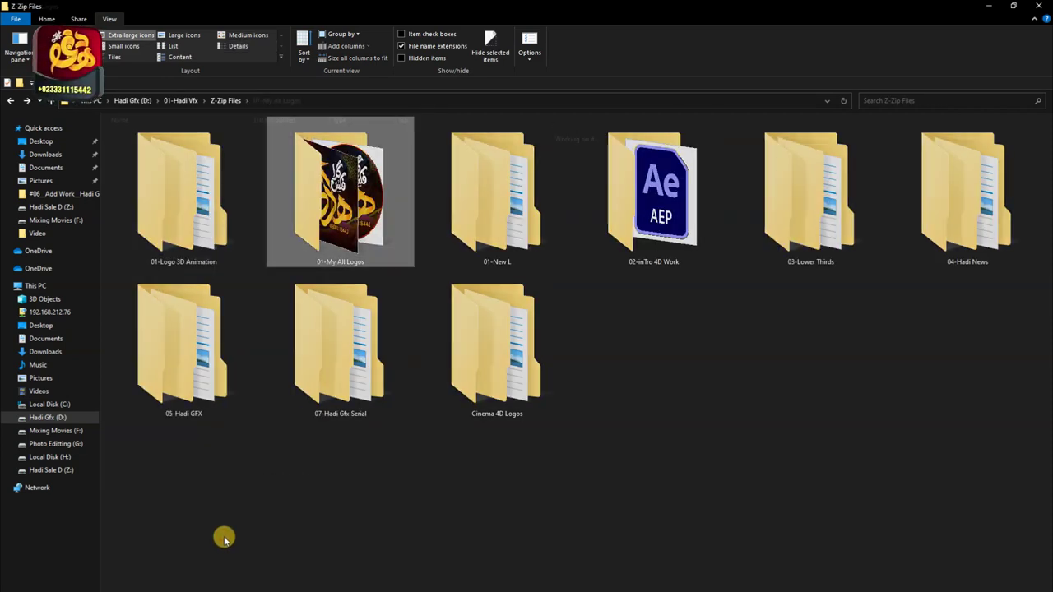
{"action": "key", "text": "Return"}
{"action": "scroll", "coordinate": [523, 376], "scroll_direction": "down", "scroll_amount": 8}
{"action": "scroll", "coordinate": [523, 376], "scroll_direction": "down", "scroll_amount": 9}
{"action": "scroll", "coordinate": [523, 375], "scroll_direction": "down", "scroll_amount": 8}
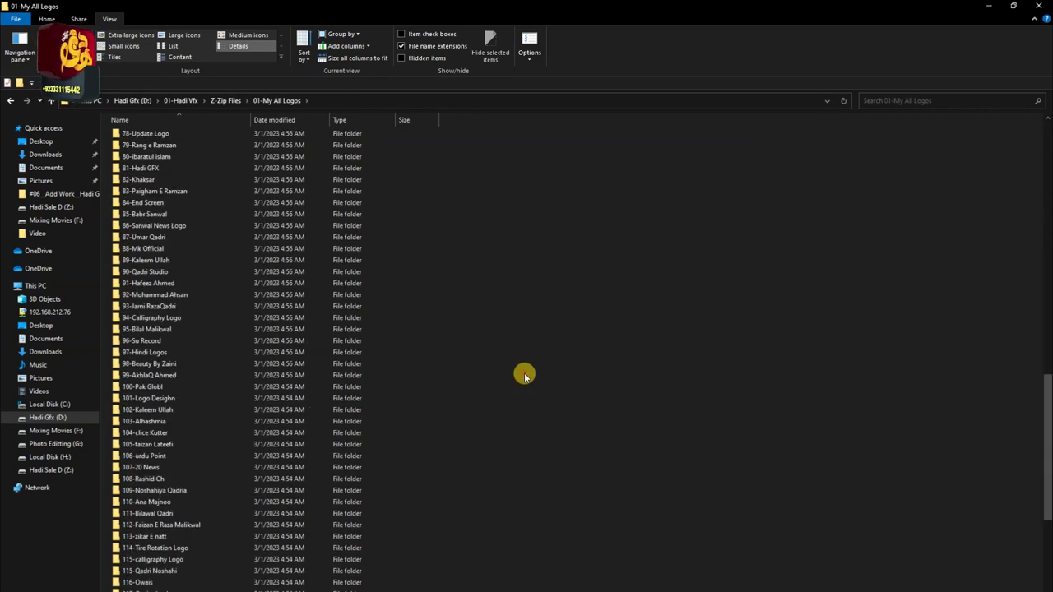
{"action": "key", "text": "BackSpace"}
{"action": "key", "text": "Right"}
{"action": "key", "text": "Return"}
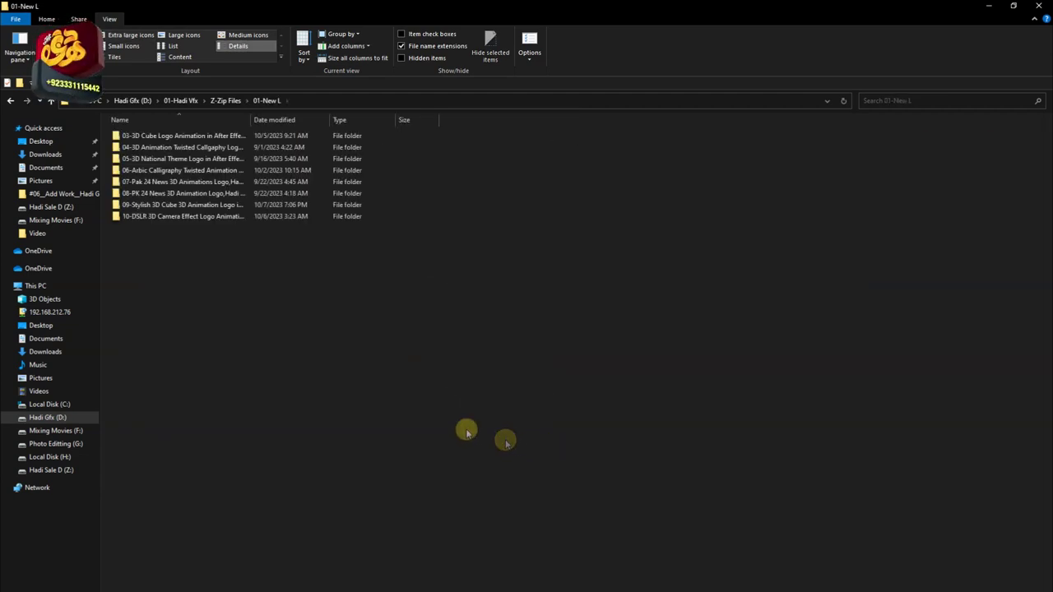
{"action": "left_click_drag", "start_coordinate": [255, 404], "coordinate": [200, 204]}
Look through the 02-inTro 4D Work, 03-Lower Thirds, 04-Hadi News and 05-Hadi GFX folders
{"action": "key", "text": "BackSpace"}
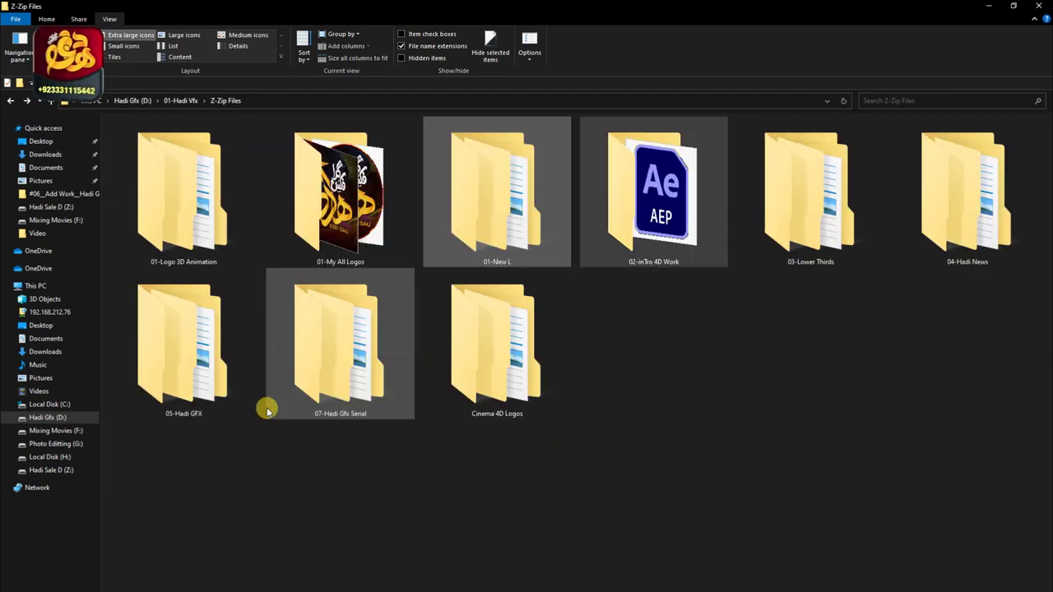
{"action": "key", "text": "Right"}
{"action": "key", "text": "Return"}
{"action": "key", "text": "BackSpace"}
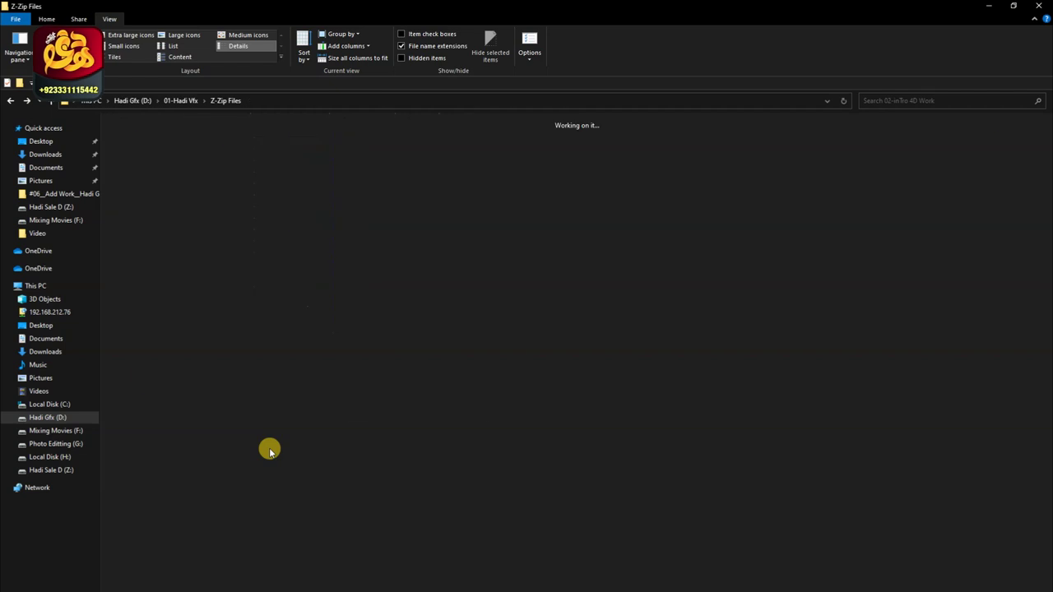
{"action": "key", "text": "Right"}
{"action": "key", "text": "Return"}
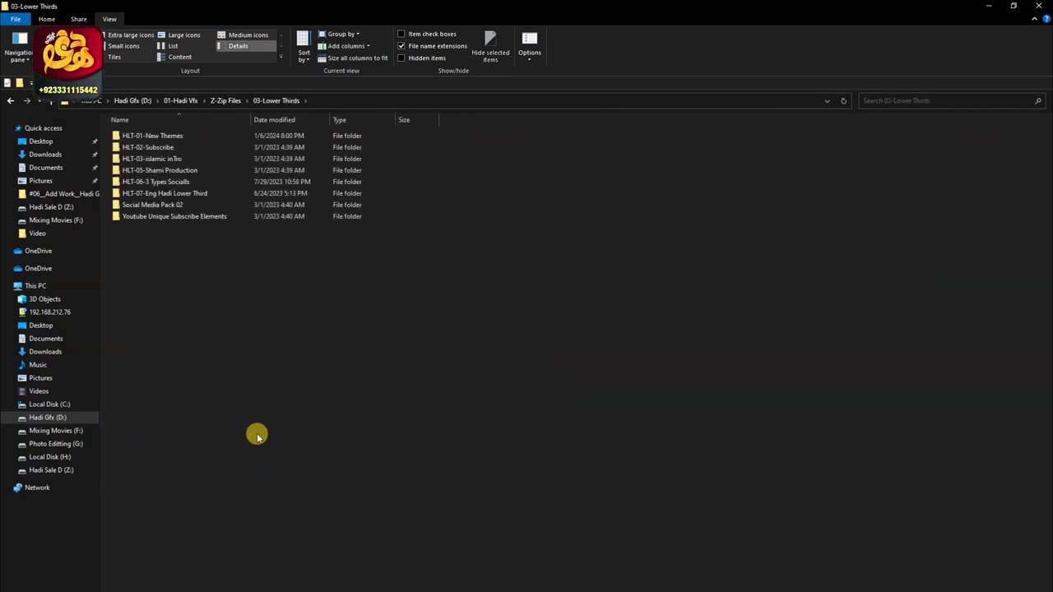
{"action": "key", "text": "alt+Up"}
{"action": "key", "text": "Right"}
{"action": "key", "text": "Return"}
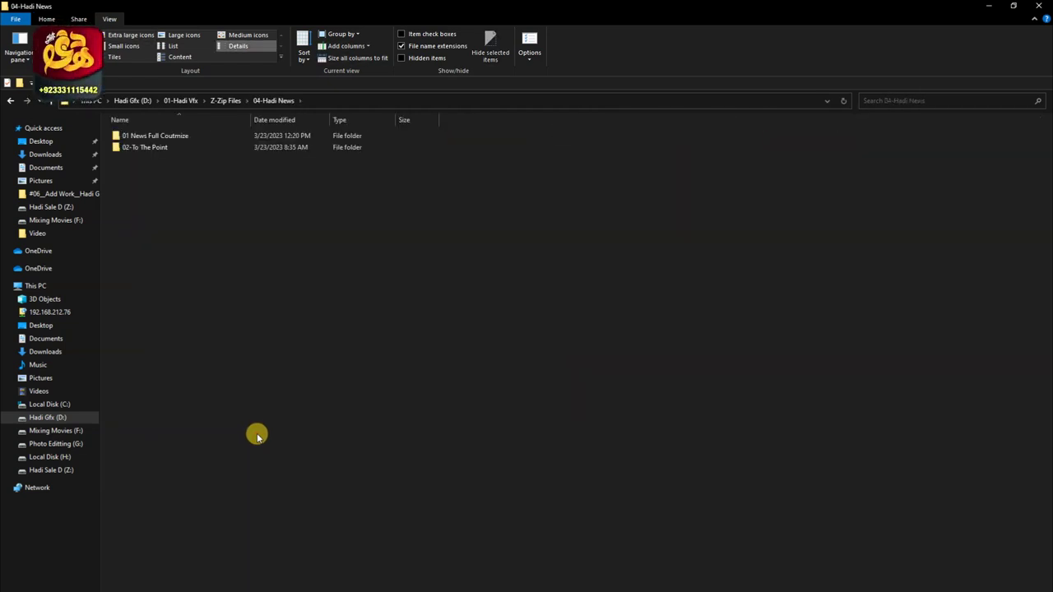
{"action": "key", "text": "alt+Up"}
{"action": "key", "text": "Right"}
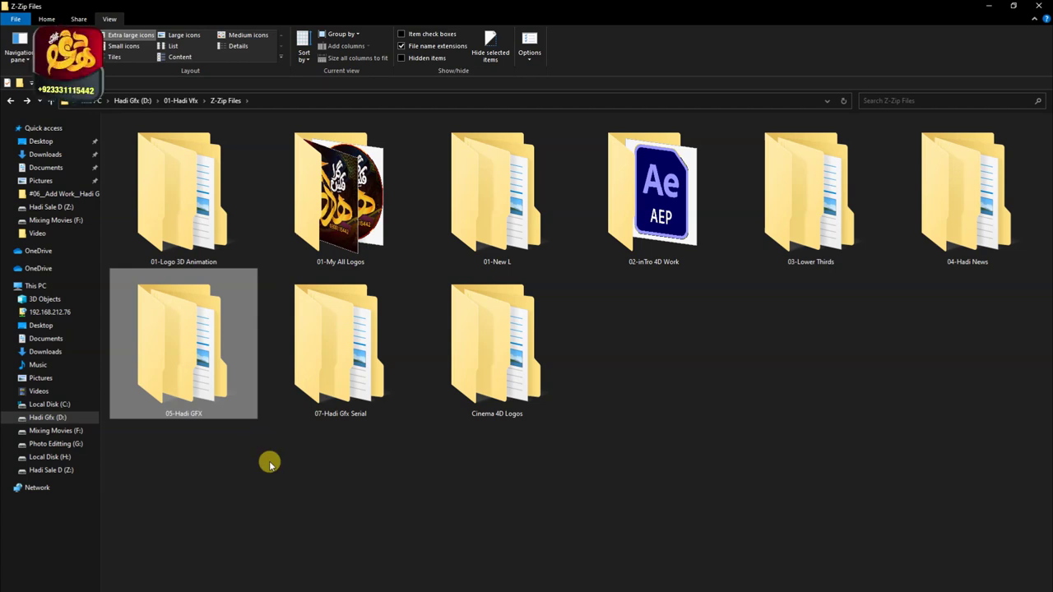
{"action": "key", "text": "Return"}
View 07-Hadi Gfx Serial and Cinema 4D Logos, then climb back to 01-Hadi Vfx
{"action": "key", "text": "alt+Up"}
{"action": "key", "text": "Right"}
{"action": "key", "text": "Return"}
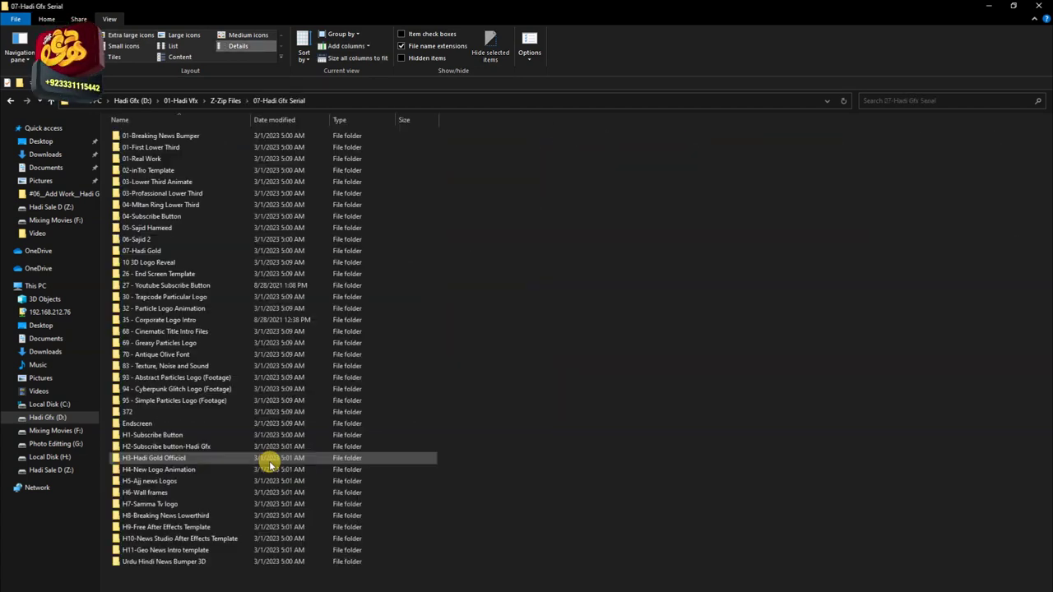
{"action": "key", "text": "alt+Up"}
{"action": "key", "text": "Right"}
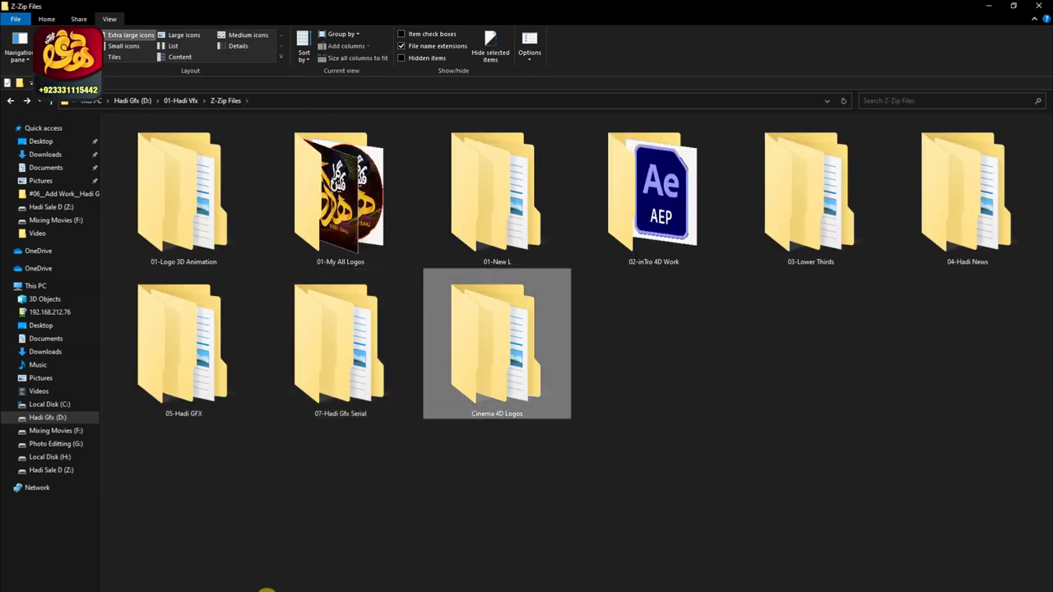
{"action": "key", "text": "Return"}
{"action": "key", "text": "alt+Up"}
{"action": "key", "text": "alt+Up"}
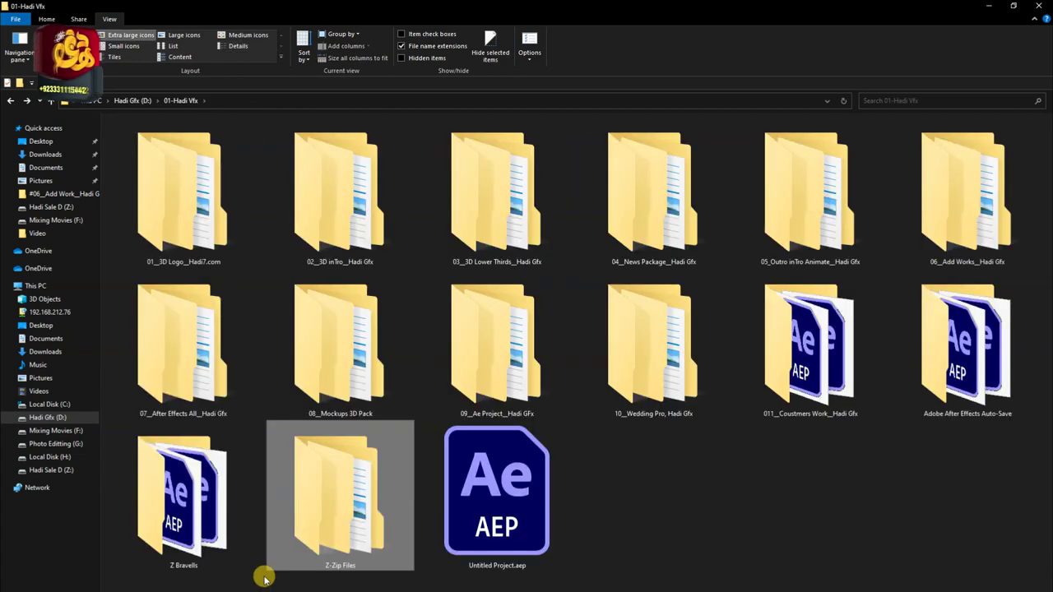
Empty the Recycle Bin, confirming permanent deletion of its 61 items
{"action": "left_click", "coordinate": [590, 497]}
{"action": "key", "text": "alt+Up"}
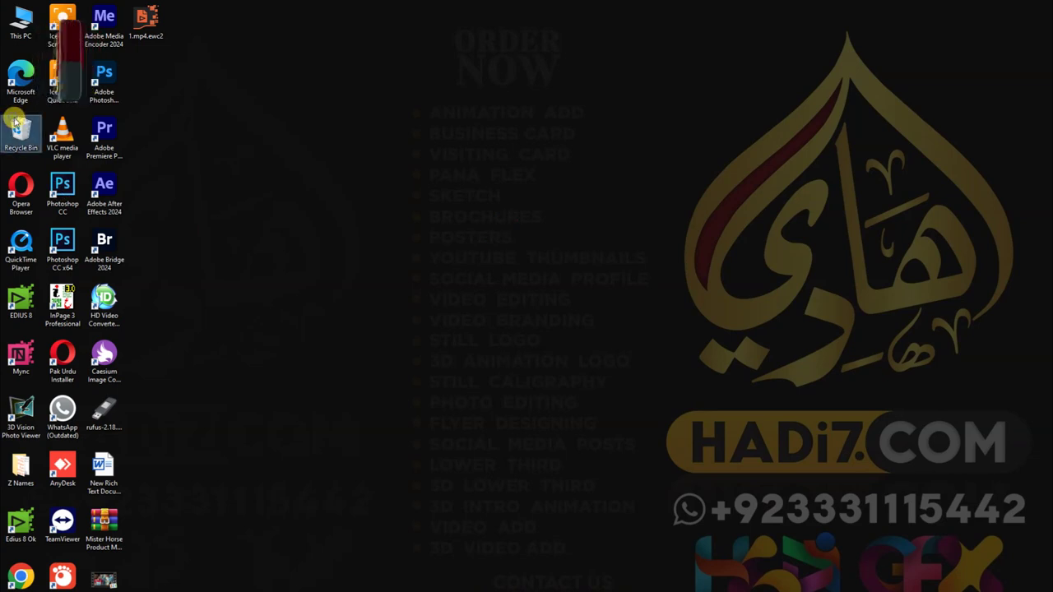
{"action": "right_click", "coordinate": [16, 122]}
{"action": "left_click", "coordinate": [57, 137]}
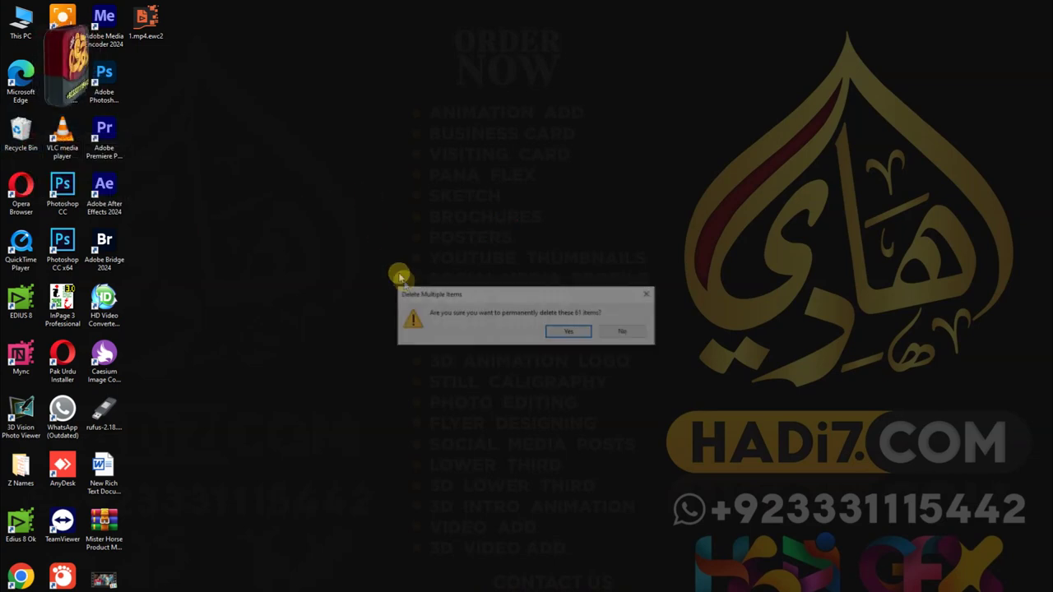
{"action": "left_click", "coordinate": [567, 332]}
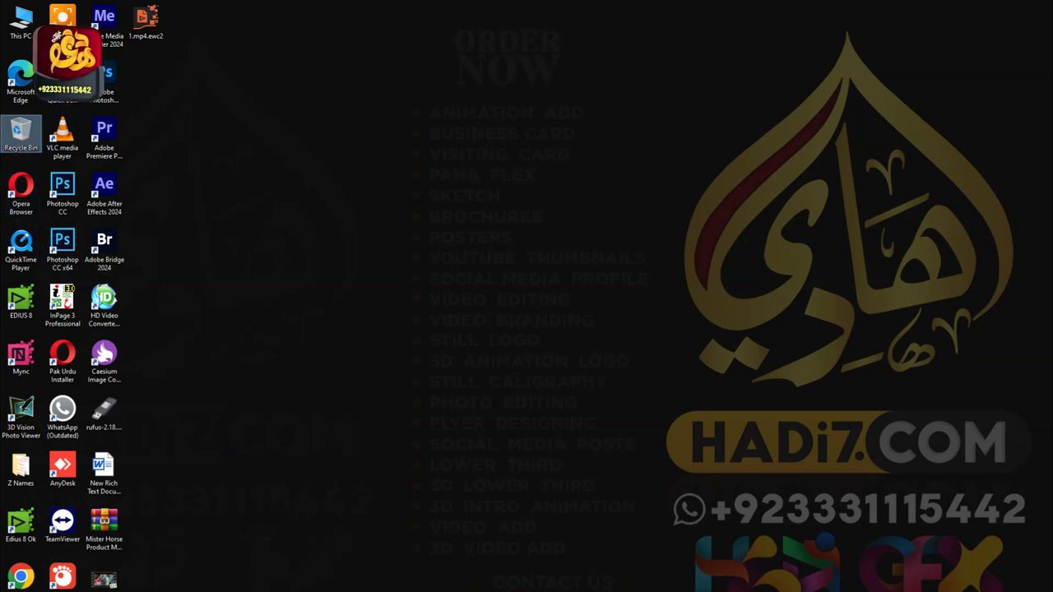
Refresh the desktop and open This PC
{"action": "right_click", "coordinate": [273, 329]}
{"action": "left_click", "coordinate": [288, 355]}
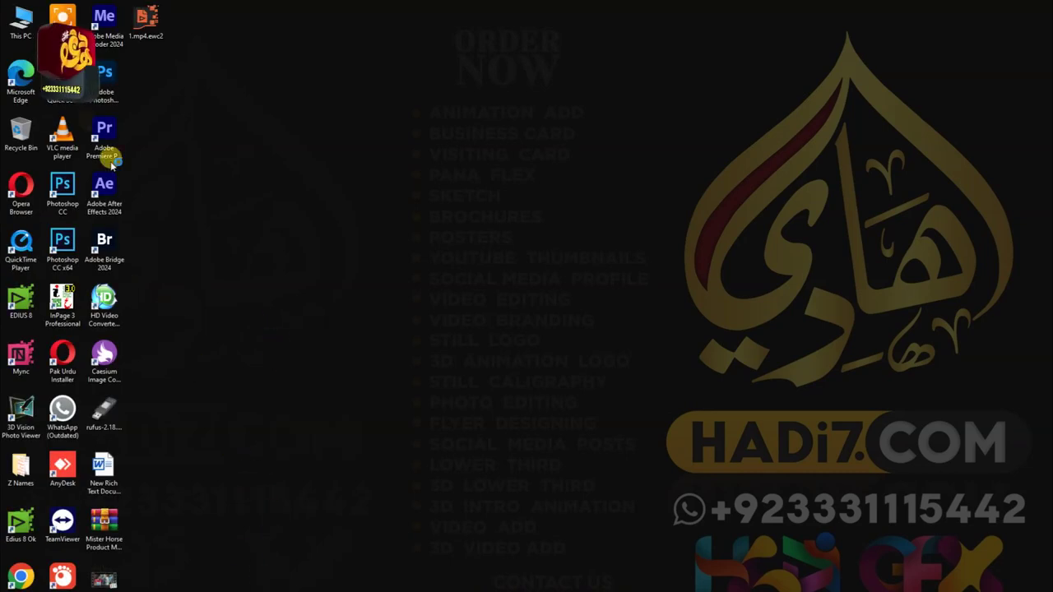
{"action": "double_click", "coordinate": [24, 21]}
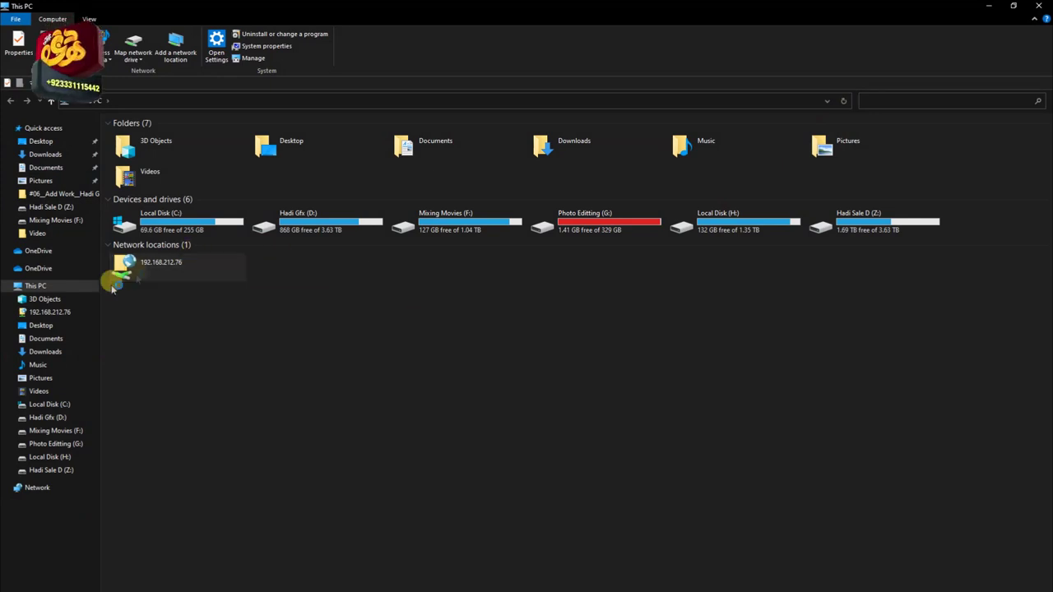
On drive D:, check 03-AE_Hadi Stock's Properties: 361 GB in 44,281 files, then close the dialog
{"action": "left_click", "coordinate": [56, 418]}
{"action": "right_click", "coordinate": [475, 210]}
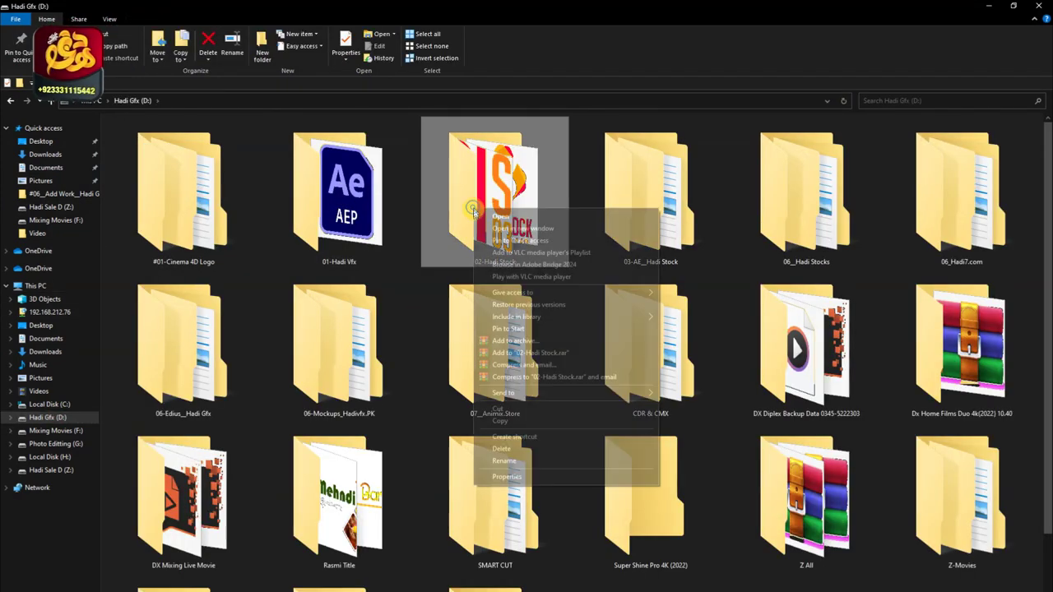
{"action": "right_click", "coordinate": [625, 182]}
{"action": "left_click", "coordinate": [683, 451]}
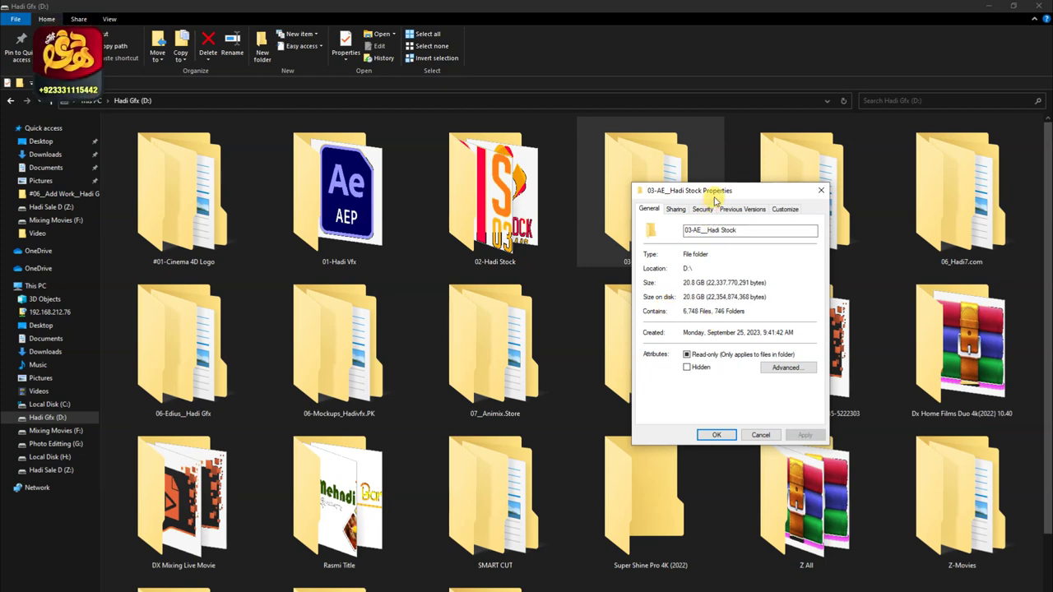
{"action": "left_click_drag", "start_coordinate": [714, 198], "coordinate": [444, 144]}
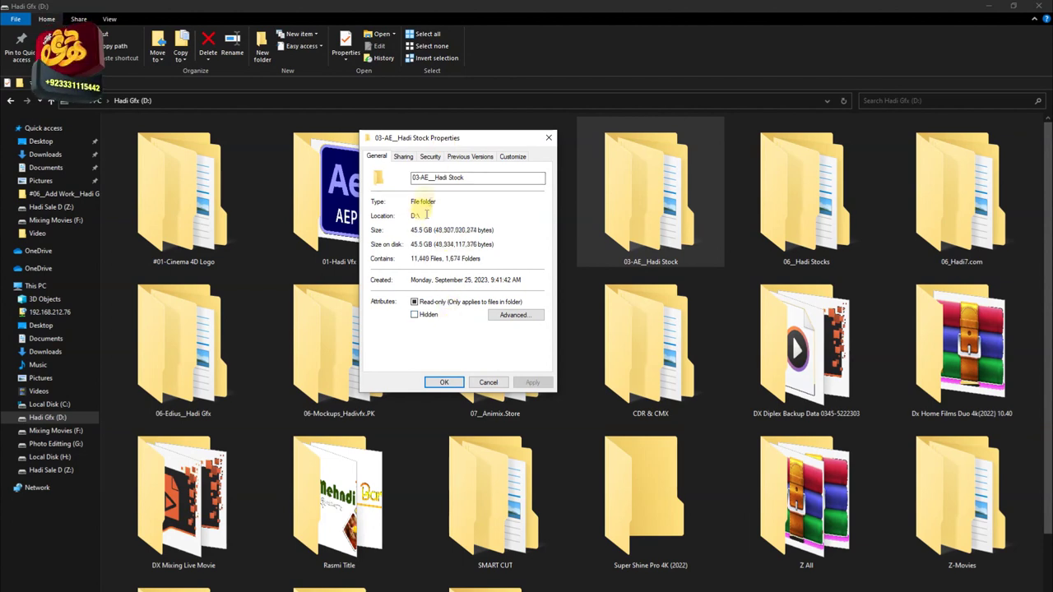
{"action": "left_click_drag", "start_coordinate": [441, 146], "coordinate": [463, 138]}
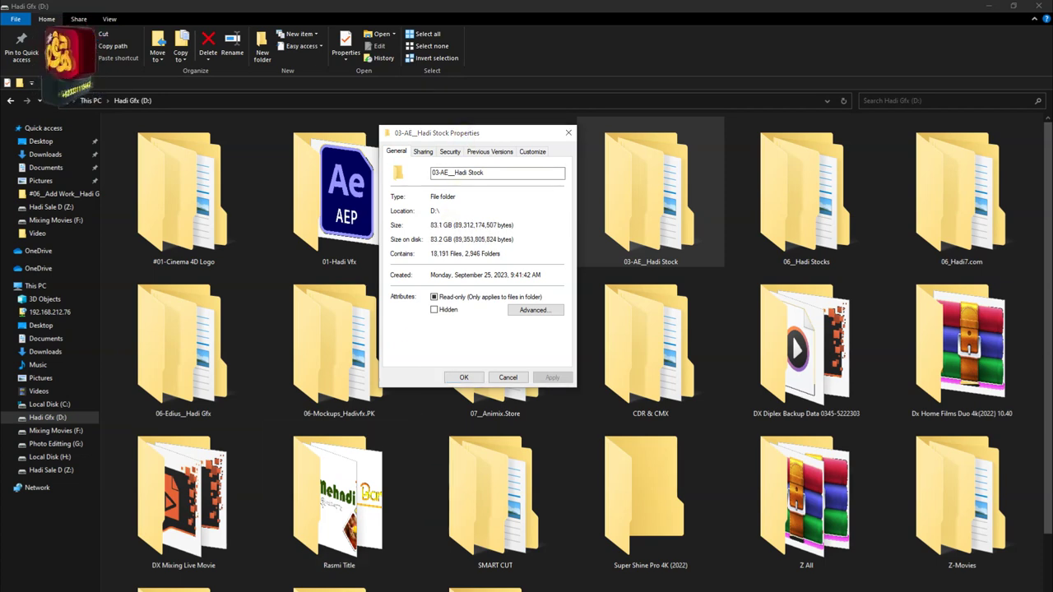
{"action": "left_click", "coordinate": [510, 377]}
Open 03-AE_Hadi Stock > 02-BG & Texture > 01-Envirmint-Hadi Gfx and show it as extra large icons
{"action": "double_click", "coordinate": [645, 206]}
{"action": "double_click", "coordinate": [328, 203]}
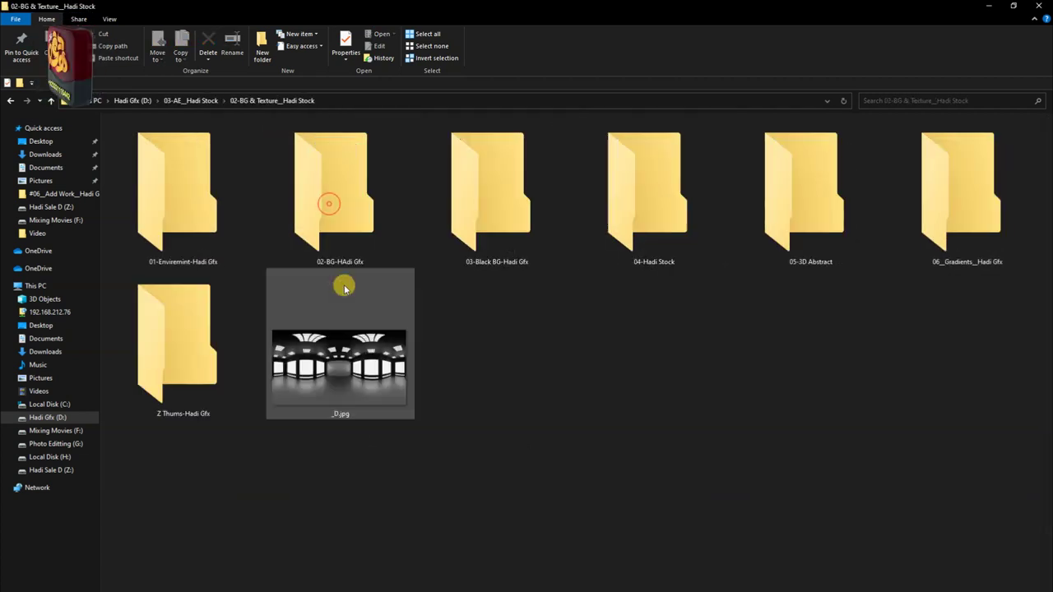
{"action": "double_click", "coordinate": [217, 261]}
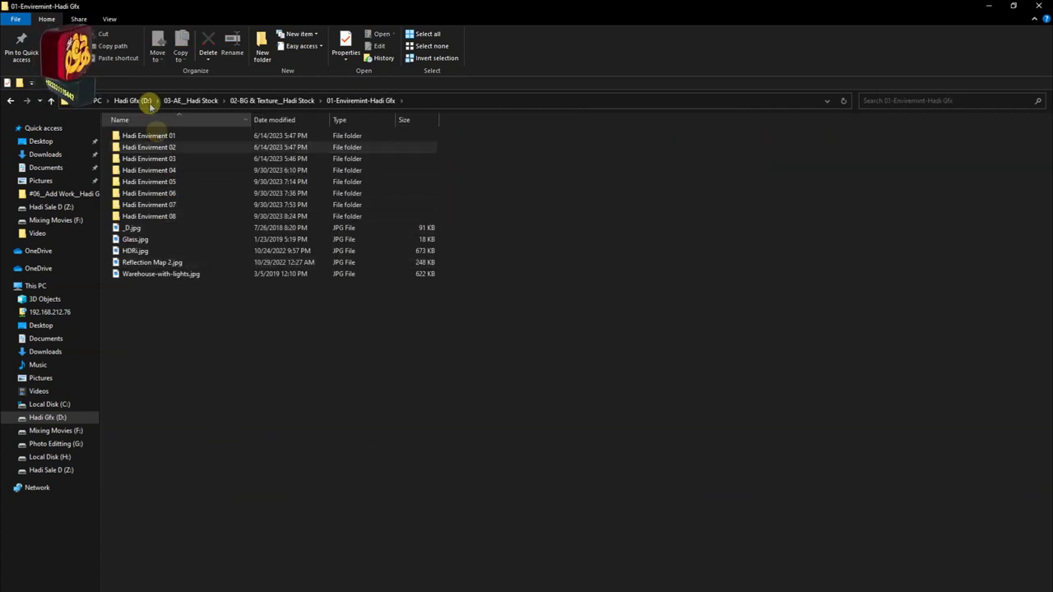
{"action": "left_click", "coordinate": [109, 18]}
{"action": "left_click", "coordinate": [130, 34]}
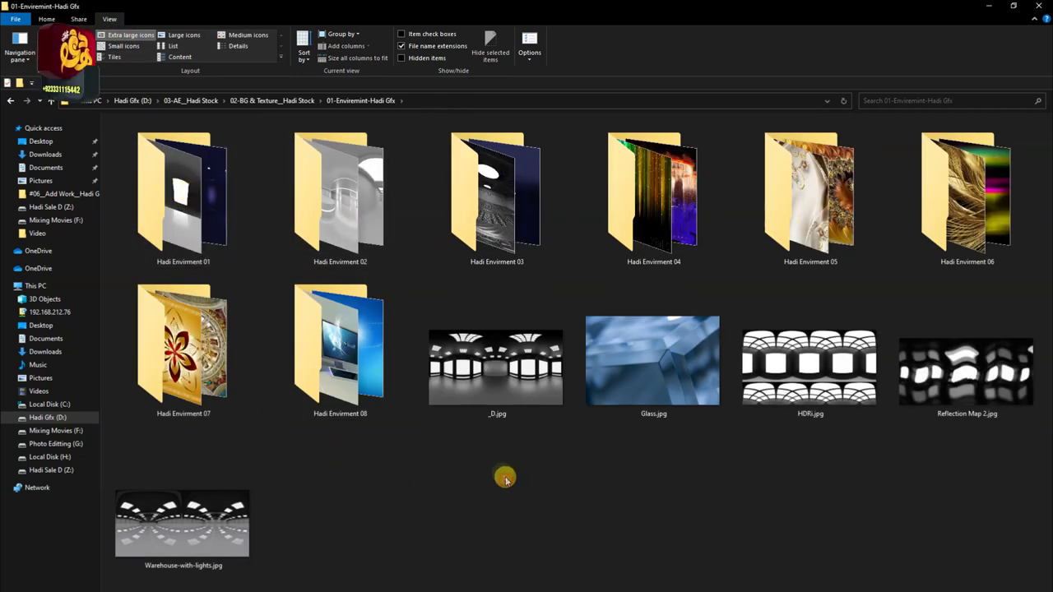
Open the sibling 02-BG-HAdi Gfx folder and view its contents as small icons
{"action": "key", "text": "alt+Up"}
{"action": "key", "text": "Right"}
{"action": "key", "text": "Return"}
{"action": "key", "text": "ctrl+shift+4"}
{"action": "scroll", "coordinate": [326, 299], "scroll_direction": "up", "scroll_amount": 2}
{"action": "scroll", "coordinate": [361, 292], "scroll_direction": "up", "scroll_amount": 2}
{"action": "scroll", "coordinate": [403, 337], "scroll_direction": "up", "scroll_amount": 2}
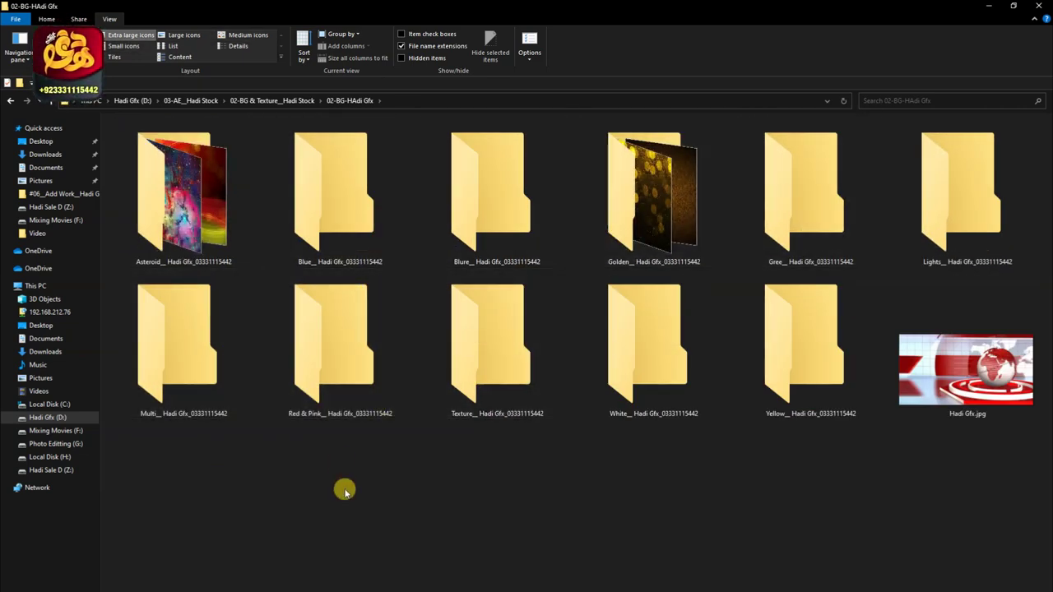
Open the 03-Black BG-Hadi Gfx folder and display its files as large icons
{"action": "key", "text": "alt+Up"}
{"action": "key", "text": "Right"}
{"action": "key", "text": "Return"}
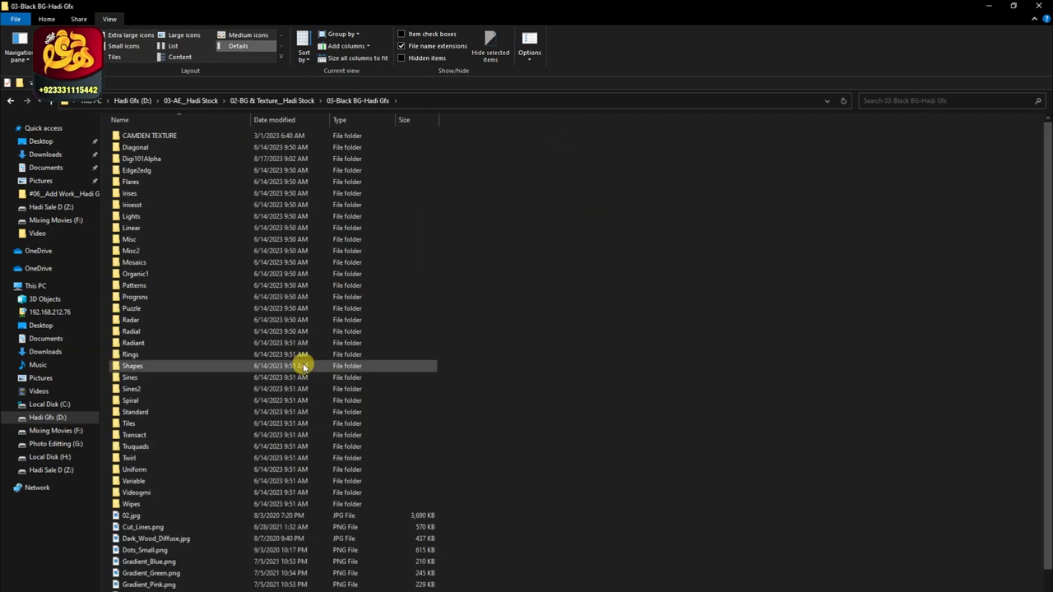
{"action": "left_click", "coordinate": [123, 46]}
{"action": "left_click", "coordinate": [175, 36]}
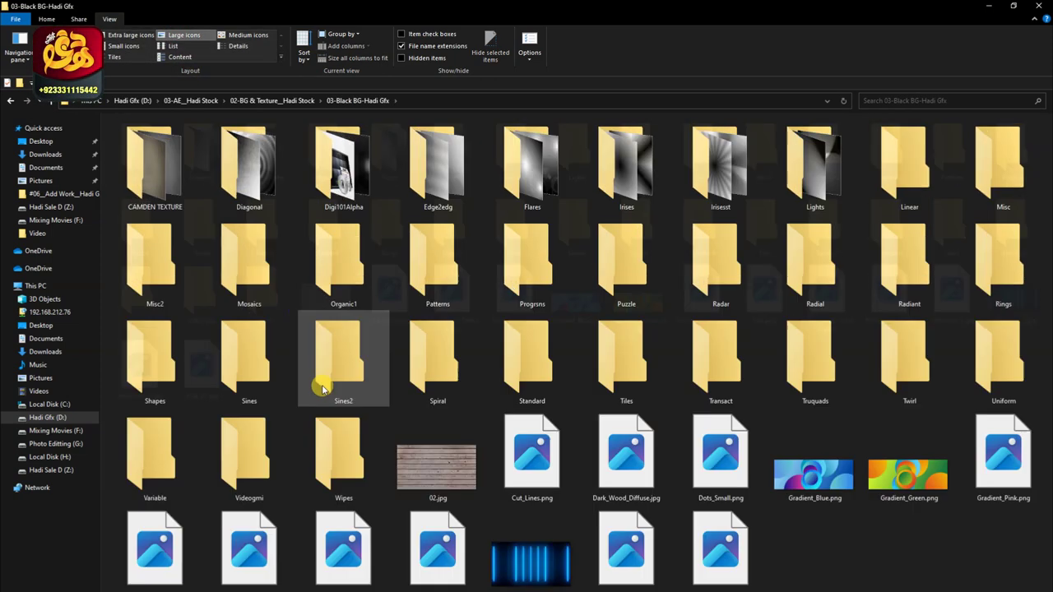
Open the 04-Hadi Stock folder and browse its 01-Hadi Textures subfolder
{"action": "key", "text": "alt+Up"}
{"action": "key", "text": "Right"}
{"action": "key", "text": "Return"}
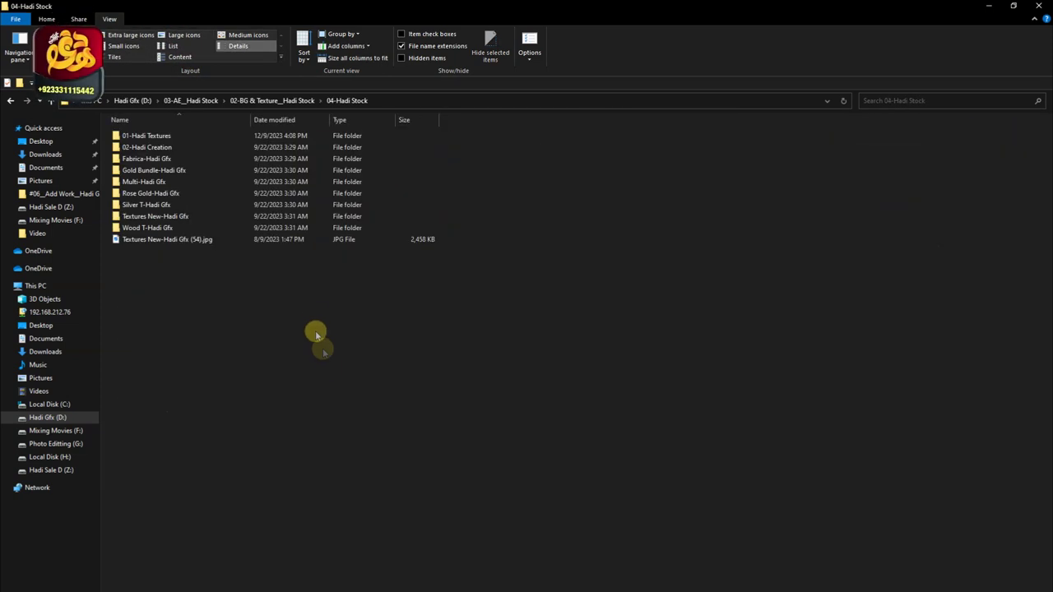
{"action": "scroll", "coordinate": [312, 321], "scroll_direction": "up", "scroll_amount": 2, "text": "ctrl"}
{"action": "scroll", "coordinate": [313, 321], "scroll_direction": "up", "scroll_amount": 2, "text": "ctrl"}
{"action": "scroll", "coordinate": [313, 321], "scroll_direction": "up", "scroll_amount": 2, "text": "ctrl"}
{"action": "scroll", "coordinate": [334, 313], "scroll_direction": "up", "scroll_amount": 2, "text": "ctrl"}
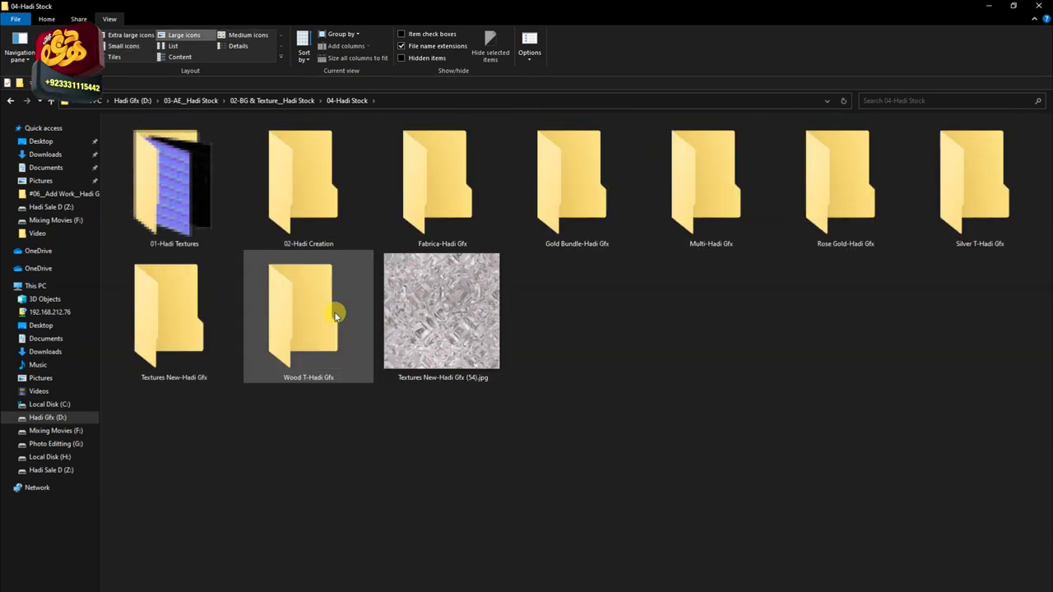
{"action": "scroll", "coordinate": [336, 318], "scroll_direction": "up", "scroll_amount": 1, "text": "ctrl"}
{"action": "double_click", "coordinate": [224, 251]}
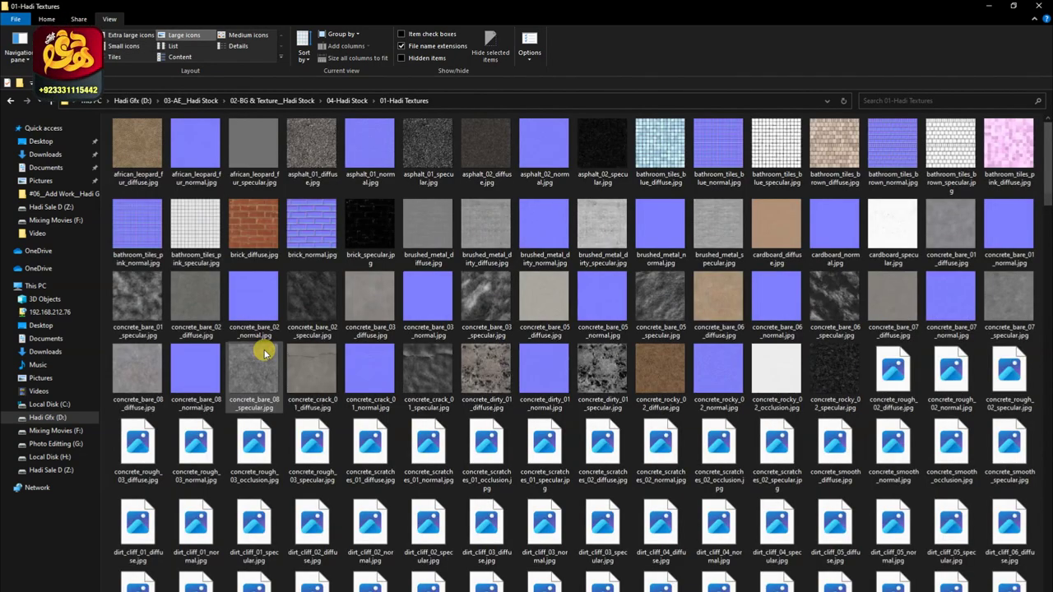
{"action": "scroll", "coordinate": [264, 350], "scroll_direction": "up", "scroll_amount": 2, "text": "ctrl"}
{"action": "scroll", "coordinate": [264, 349], "scroll_direction": "down", "scroll_amount": 1, "text": "ctrl"}
{"action": "scroll", "coordinate": [264, 347], "scroll_direction": "down", "scroll_amount": 5}
{"action": "scroll", "coordinate": [264, 347], "scroll_direction": "down", "scroll_amount": 5}
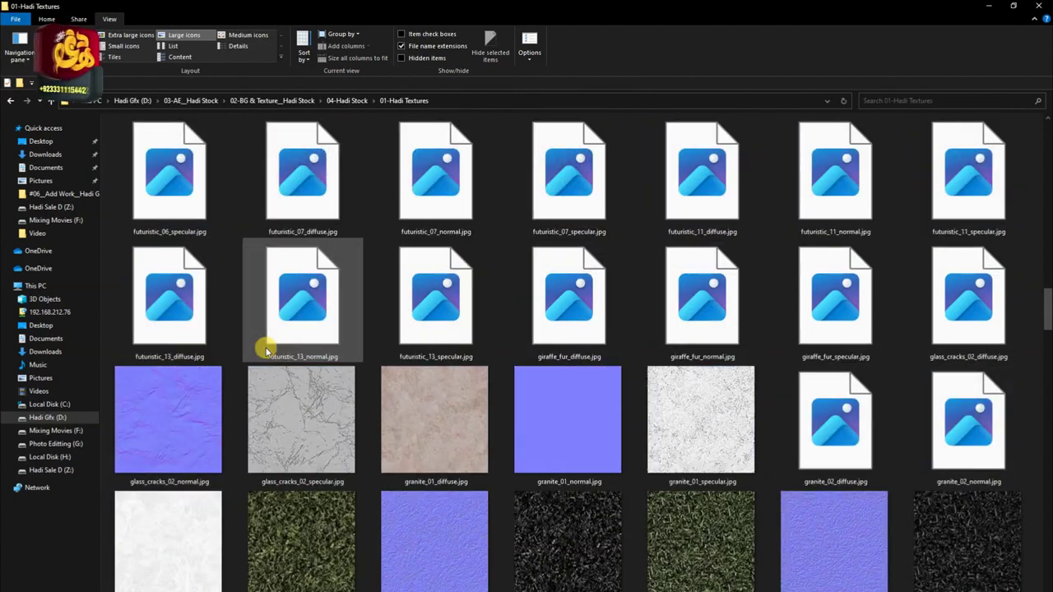
Browse the 02-Hadi Creation and Fabrica-Hadi Gfx folders inside 04-Hadi Stock
{"action": "key", "text": "alt+Up"}
{"action": "key", "text": "Right"}
{"action": "key", "text": "Return"}
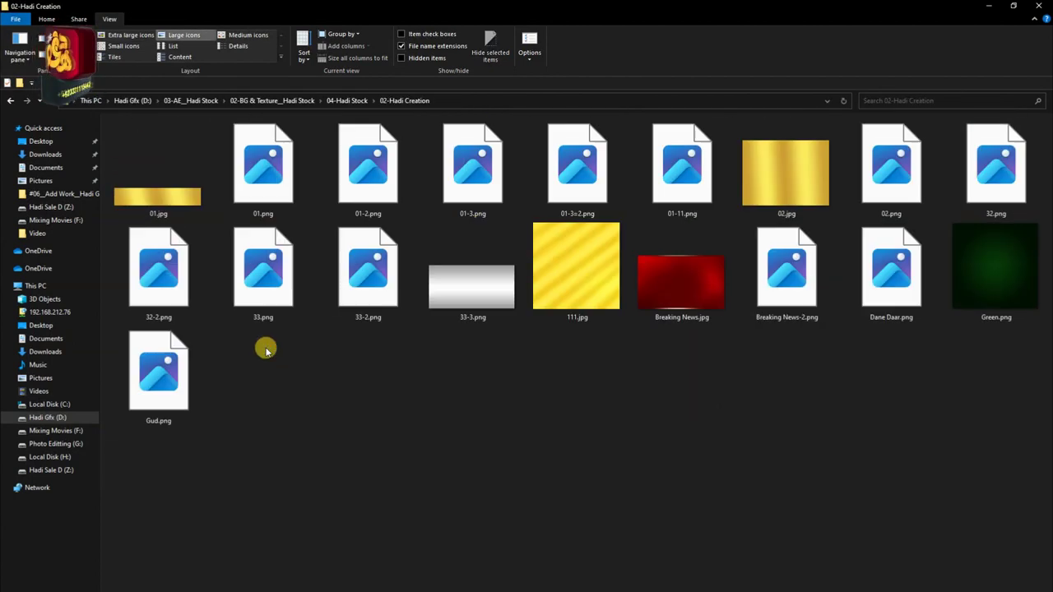
{"action": "scroll", "coordinate": [266, 347], "scroll_direction": "up", "scroll_amount": 1, "text": "ctrl"}
{"action": "key", "text": "alt+Up"}
{"action": "key", "text": "Right"}
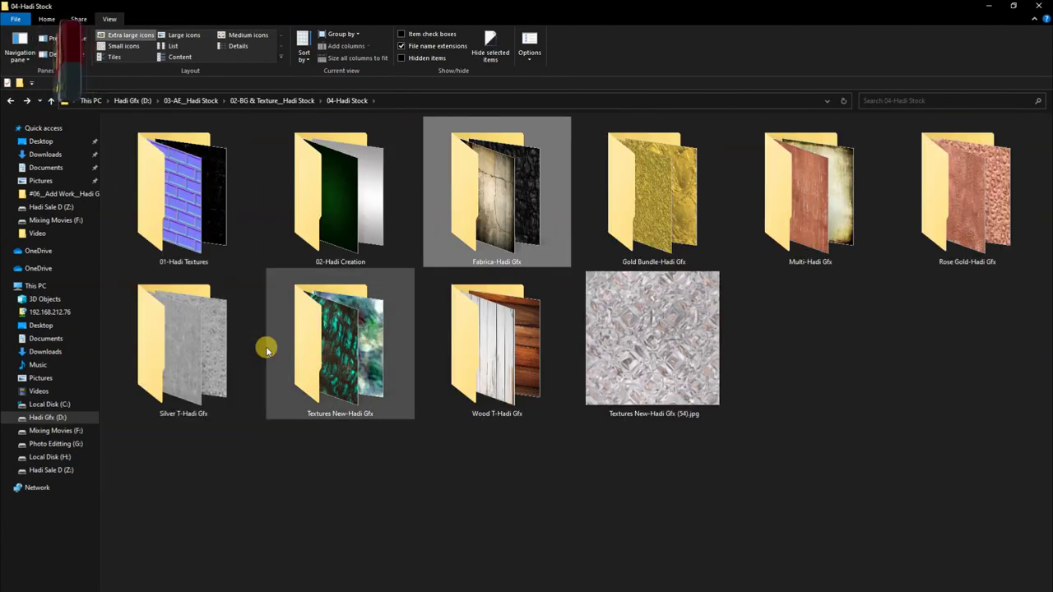
{"action": "key", "text": "Return"}
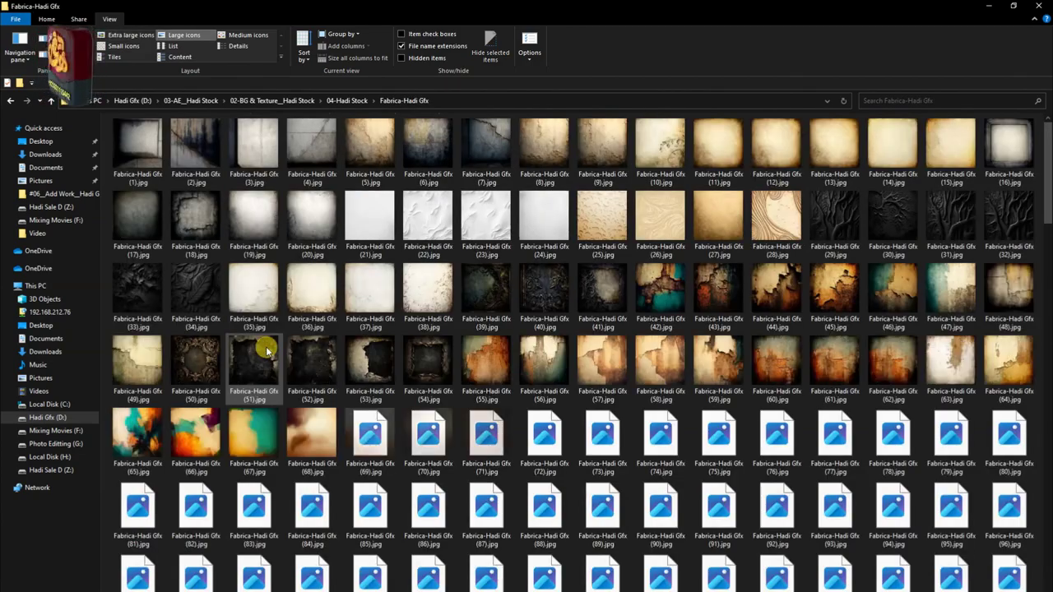
{"action": "scroll", "coordinate": [266, 347], "scroll_direction": "down", "scroll_amount": 5}
{"action": "scroll", "coordinate": [266, 347], "scroll_direction": "down", "scroll_amount": 5}
{"action": "scroll", "coordinate": [266, 347], "scroll_direction": "down", "scroll_amount": 5}
Look through the Gold Bundle-Hadi Gfx and Multi-Hadi Gfx folders
{"action": "key", "text": "alt+Up"}
{"action": "key", "text": "Right"}
{"action": "key", "text": "Return"}
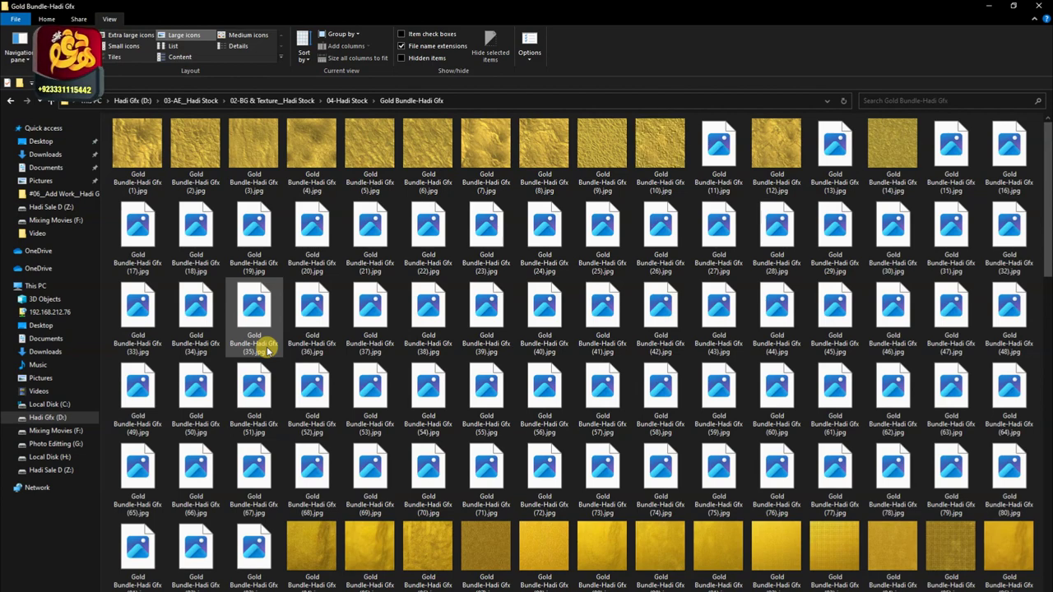
{"action": "key", "text": "alt+Up"}
{"action": "key", "text": "Right"}
{"action": "key", "text": "Return"}
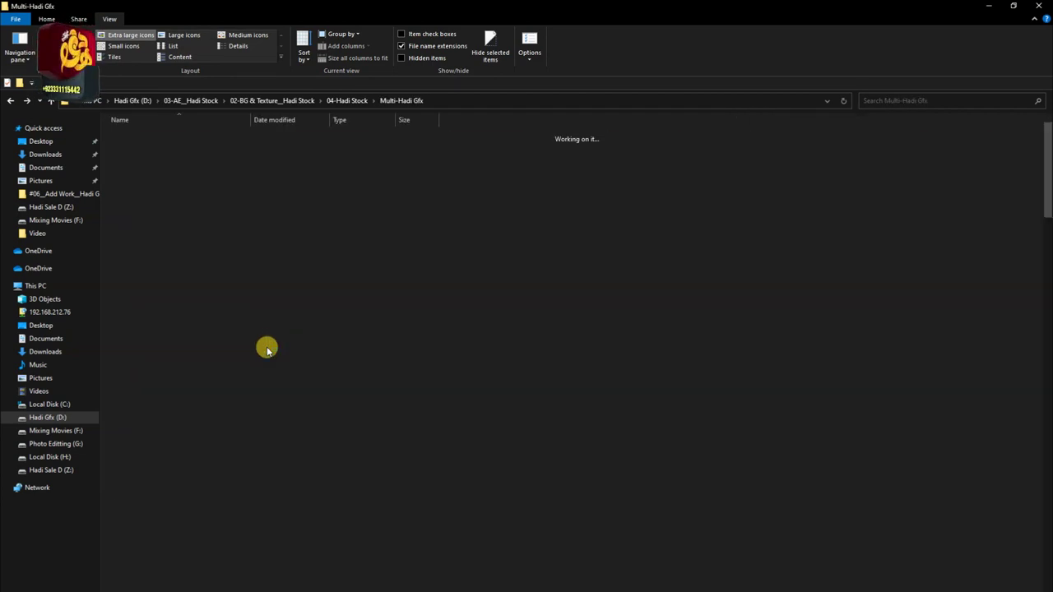
Check the Rose Gold-Hadi Gfx folder, then open Silver T-Hadi Gfx
{"action": "key", "text": "alt+Up"}
{"action": "key", "text": "Right"}
{"action": "key", "text": "Return"}
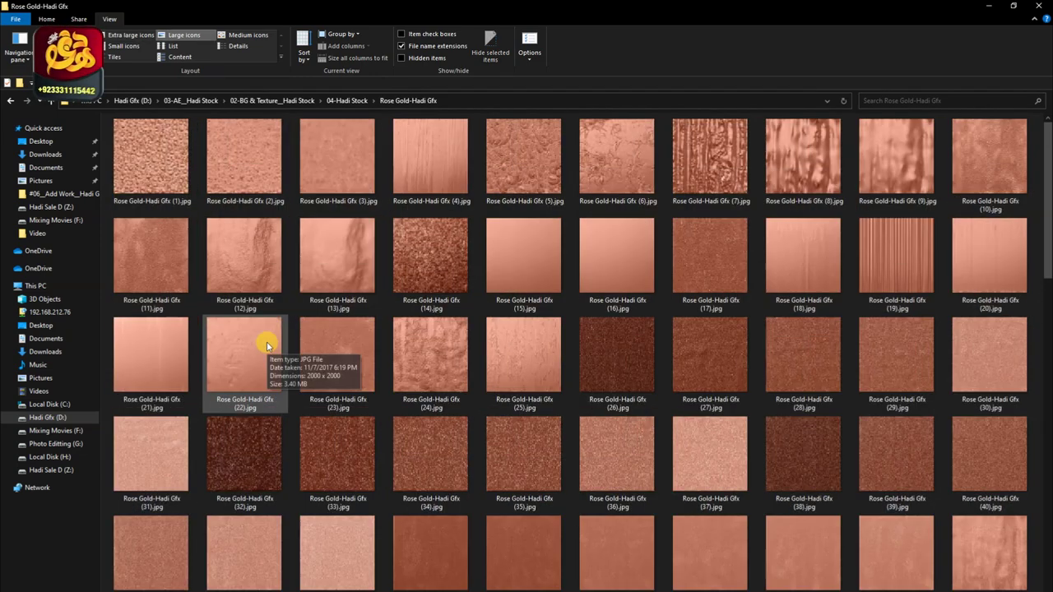
{"action": "key", "text": "alt+Up"}
{"action": "key", "text": "Right"}
{"action": "key", "text": "Return"}
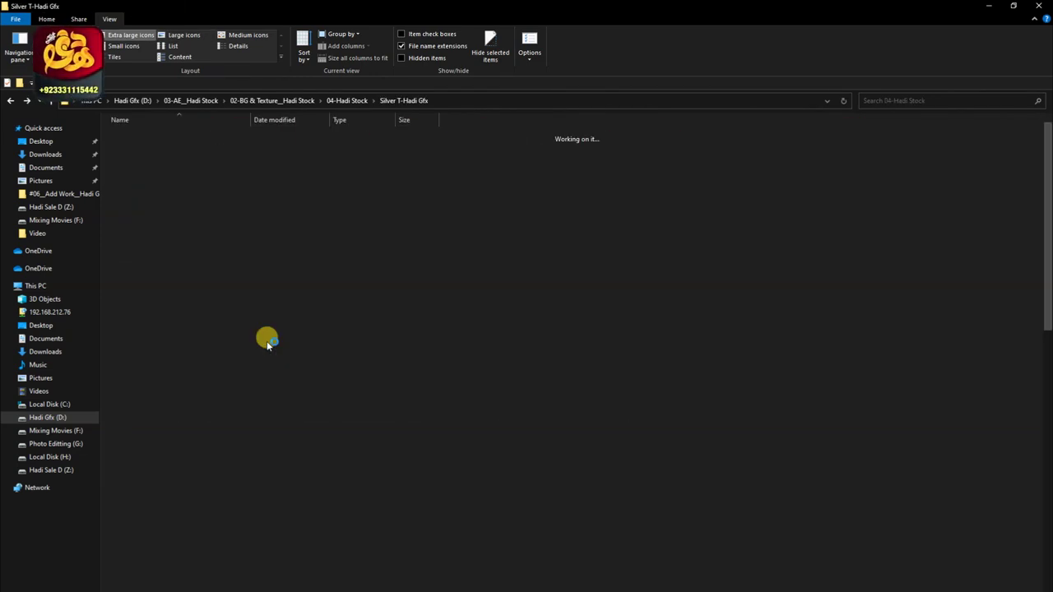